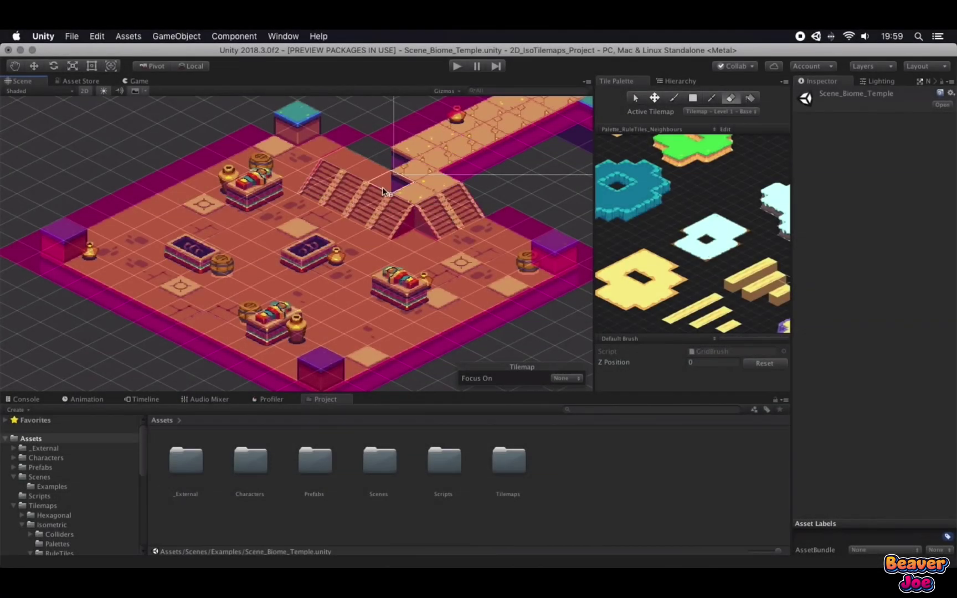
Step: Paint purple walls across the desert centre, then collider tiles over the left cave floor, switching tilemap layers
left_click(721, 112)
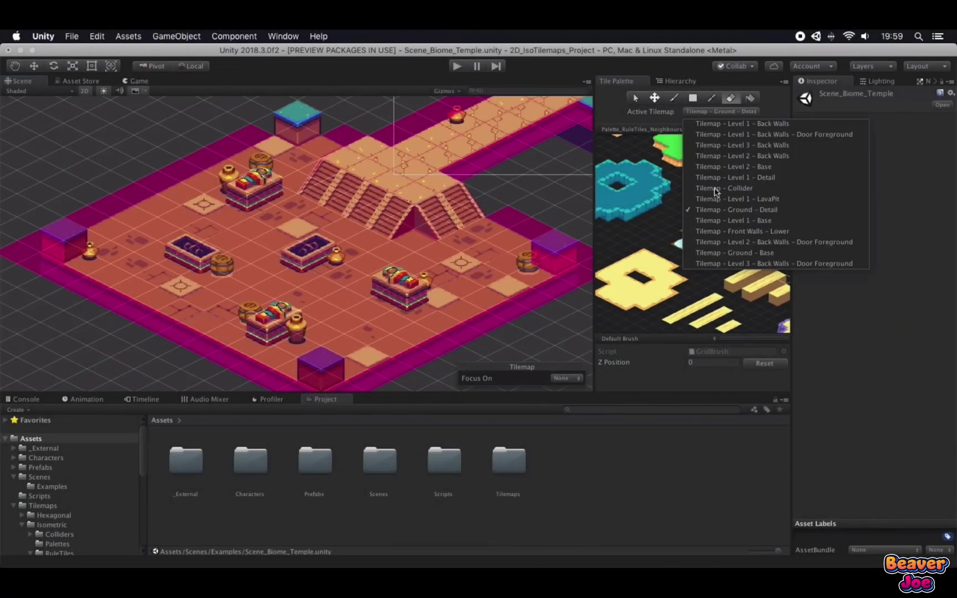
left_click(715, 188)
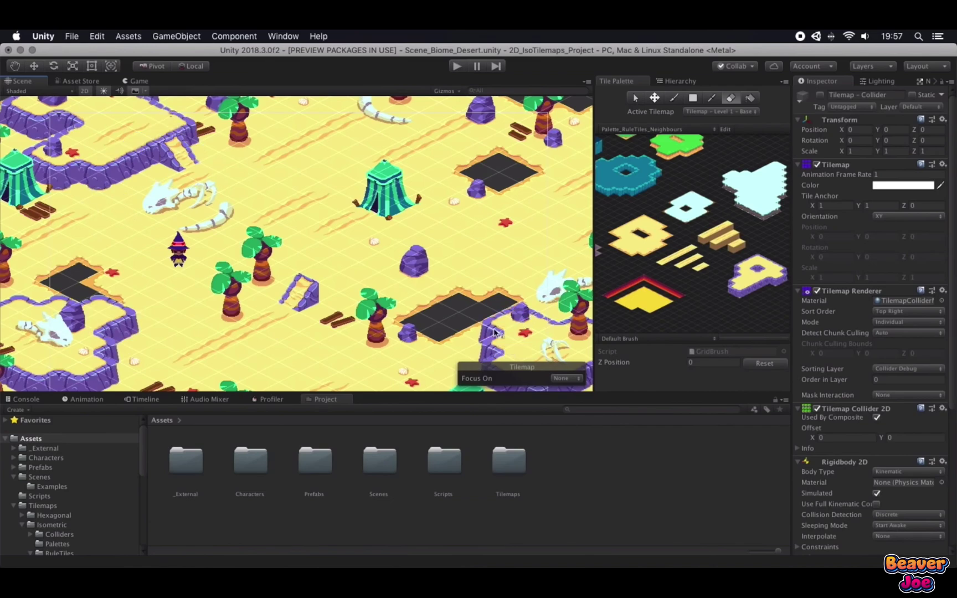
mouse_move(494, 332)
left_mouse_down()
mouse_move(404, 232)
mouse_move(354, 221)
mouse_move(310, 266)
left_mouse_up()
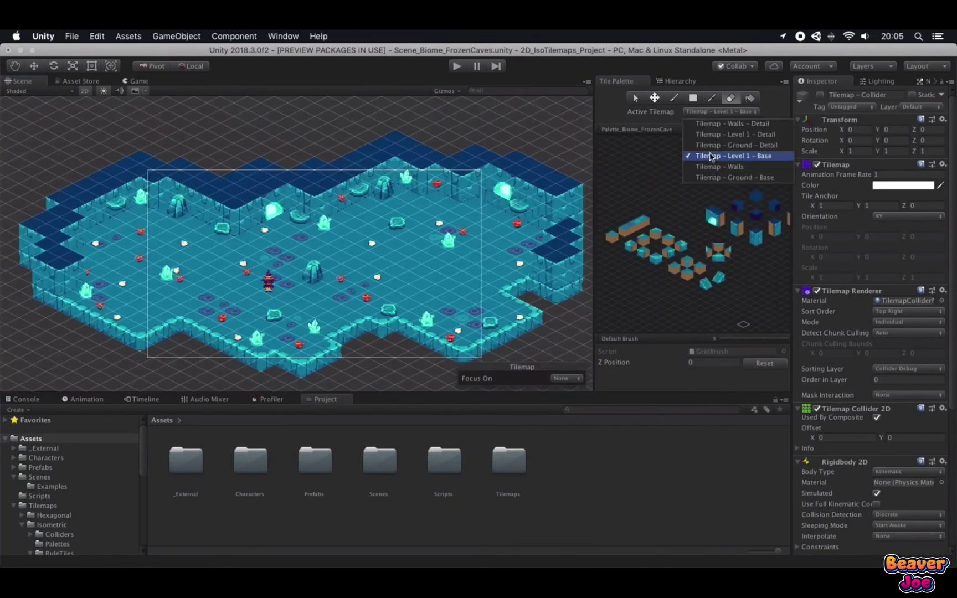
left_click(712, 157)
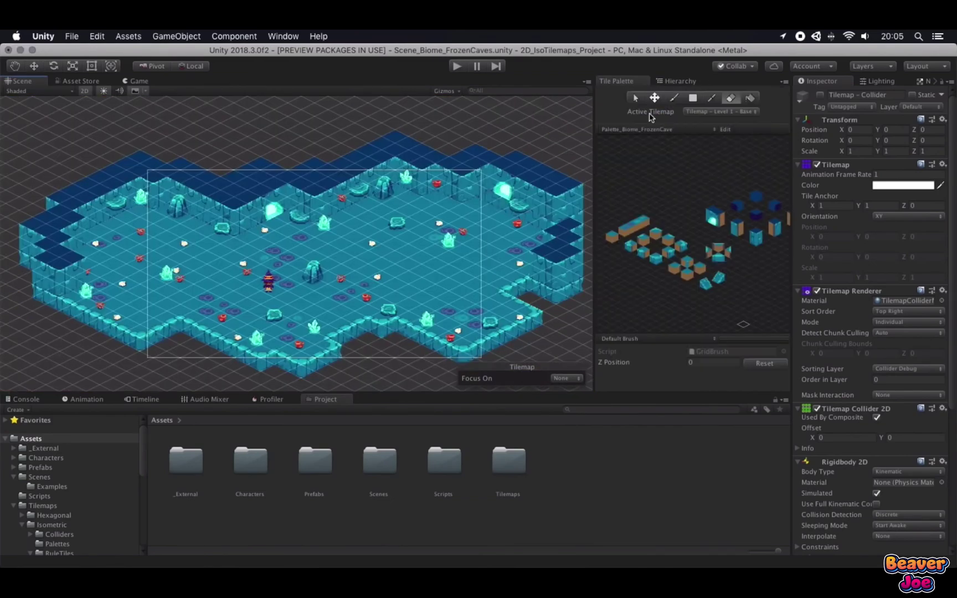
mouse_move(160, 222)
left_mouse_down()
mouse_move(128, 244)
mouse_move(166, 288)
mouse_move(243, 243)
left_mouse_up()
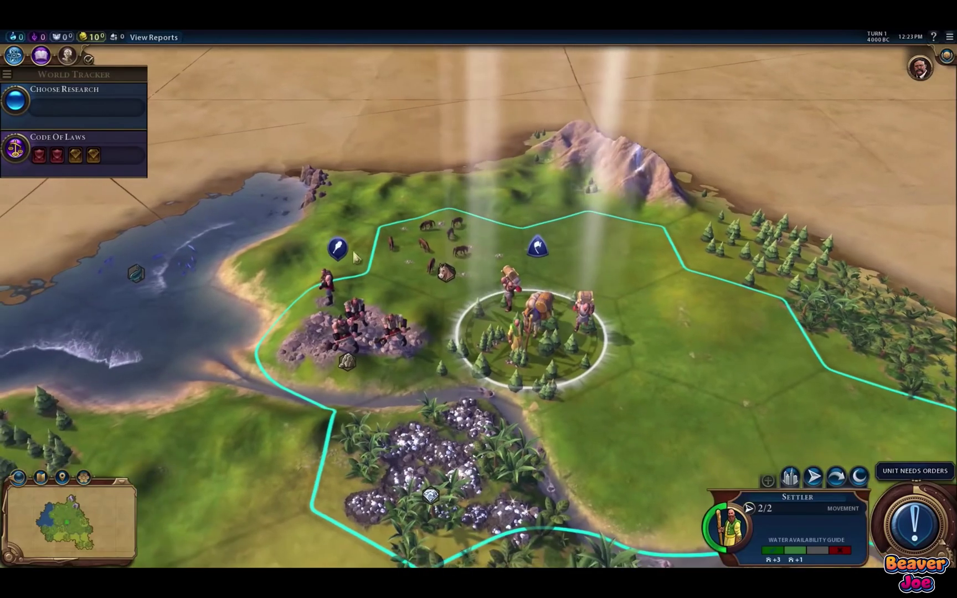
Step: Select the settler to show its hex movement, then paint green hexes and a trail of lime hexes
left_click(353, 255)
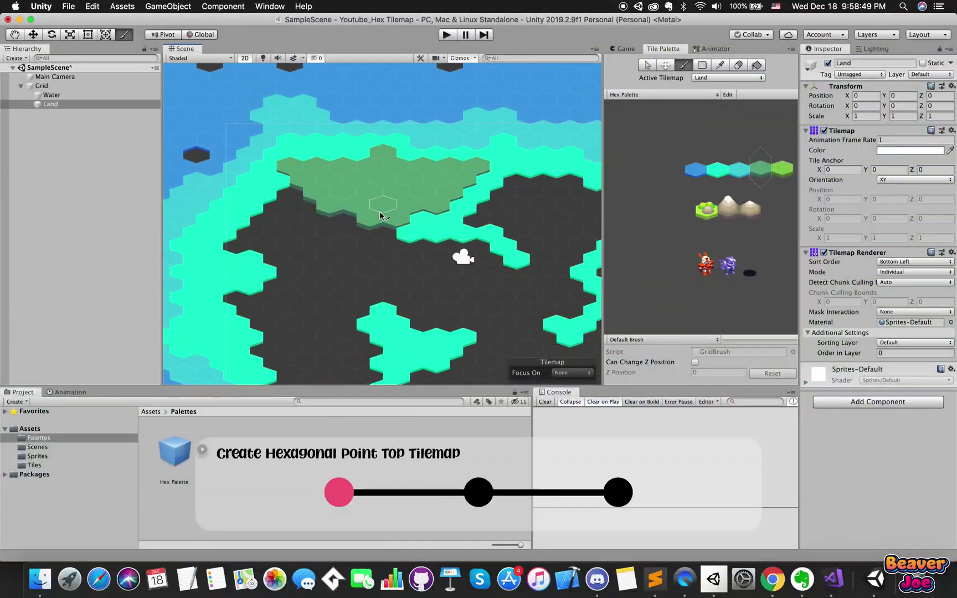
mouse_move(380, 214)
left_mouse_down()
mouse_move(302, 218)
mouse_move(275, 233)
mouse_move(301, 224)
mouse_move(320, 248)
mouse_move(306, 270)
mouse_move(279, 282)
mouse_move(298, 308)
mouse_move(306, 354)
mouse_move(362, 350)
mouse_move(327, 336)
mouse_move(368, 324)
left_mouse_up()
left_click(781, 169)
mouse_move(321, 299)
left_mouse_down()
mouse_move(356, 311)
mouse_move(337, 258)
mouse_move(363, 228)
mouse_move(376, 240)
mouse_move(356, 287)
mouse_move(390, 253)
mouse_move(428, 248)
mouse_move(384, 267)
left_mouse_up()
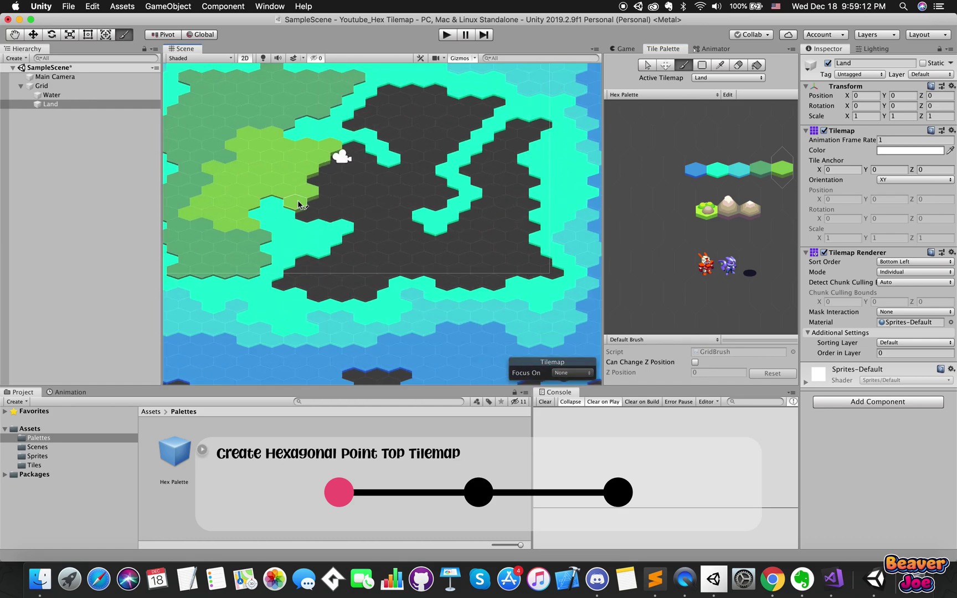
Step: Paint more lime hexes on the island, then step the player down-left, up-left and down-right
mouse_move(312, 210)
left_mouse_down()
mouse_move(339, 167)
mouse_move(380, 205)
mouse_move(361, 242)
left_mouse_up()
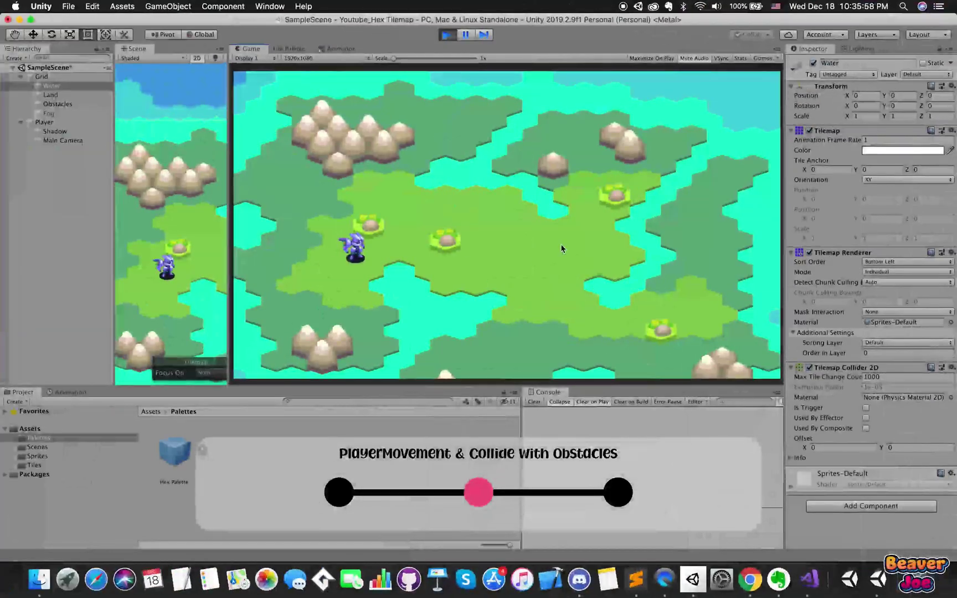
key("s")
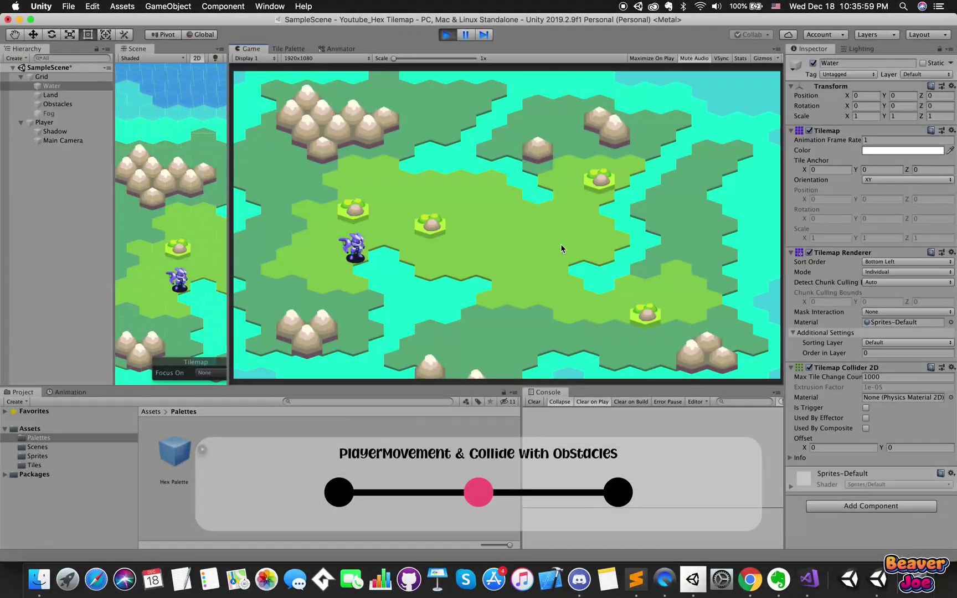
key("z")
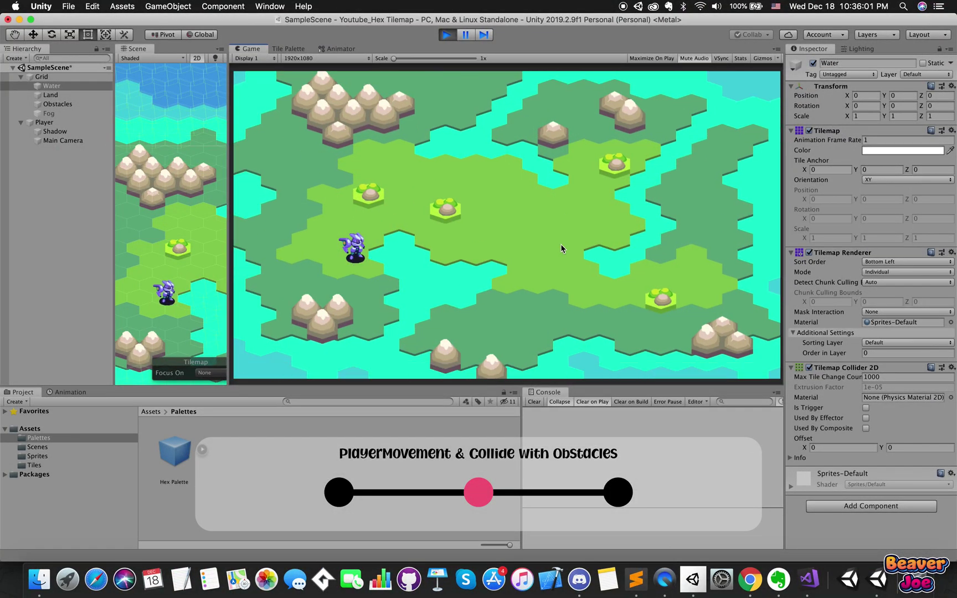
key("z")
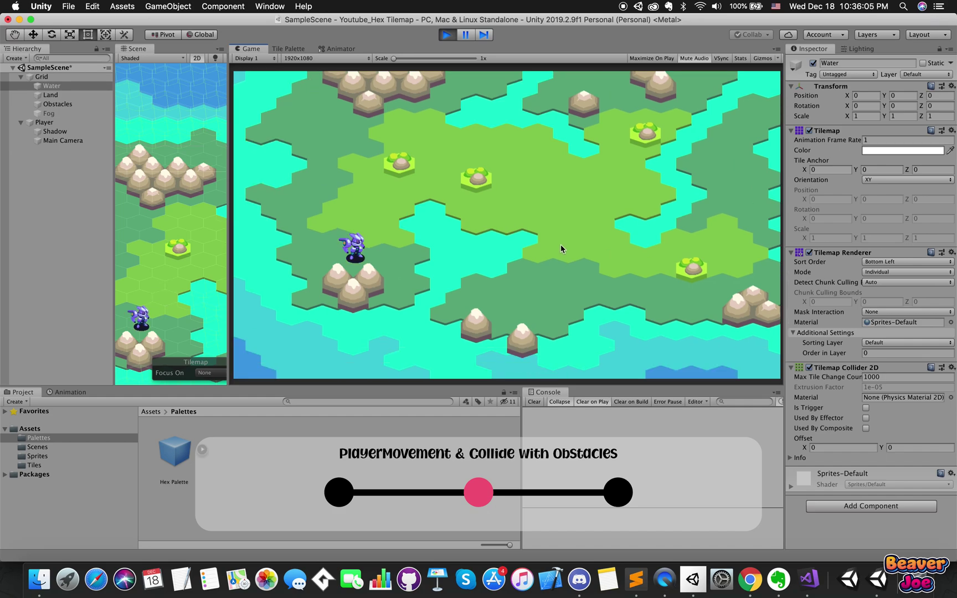
key("q")
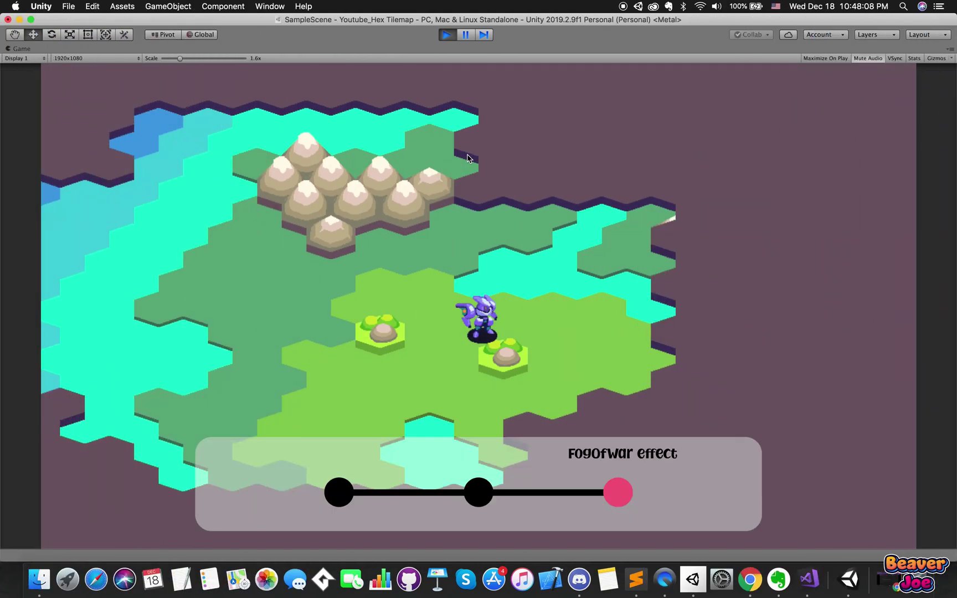
key("c")
key("c")
key("c")
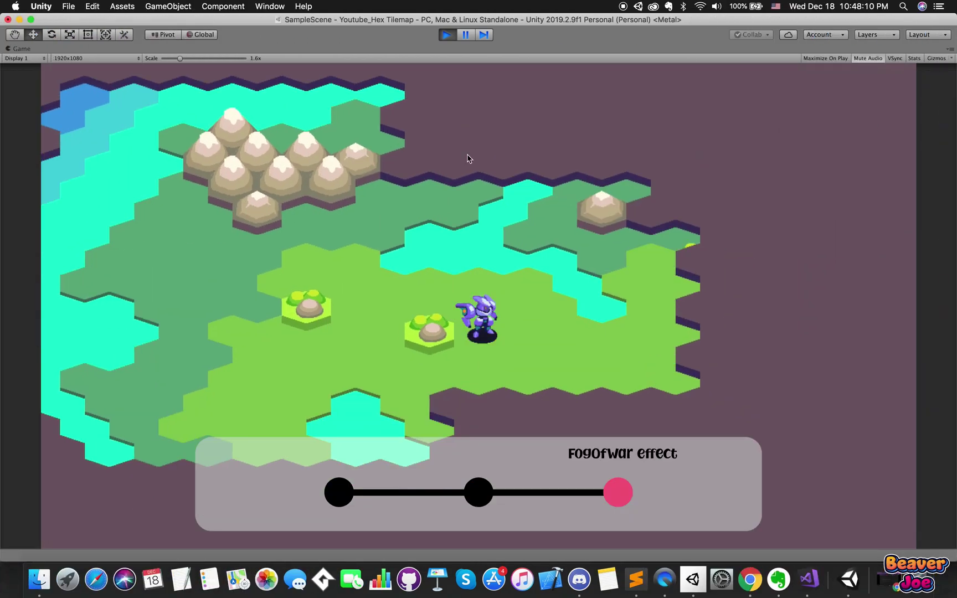
key("c")
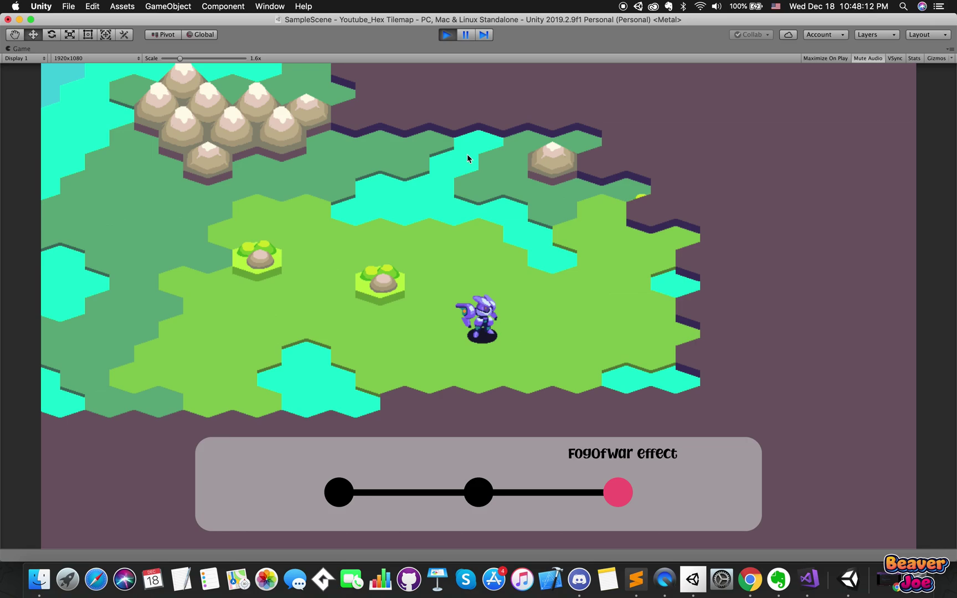
key("c")
key("c")
Step: Keep stepping the player up and right until the red enemy is uncovered, then down-left and up-left
key("e")
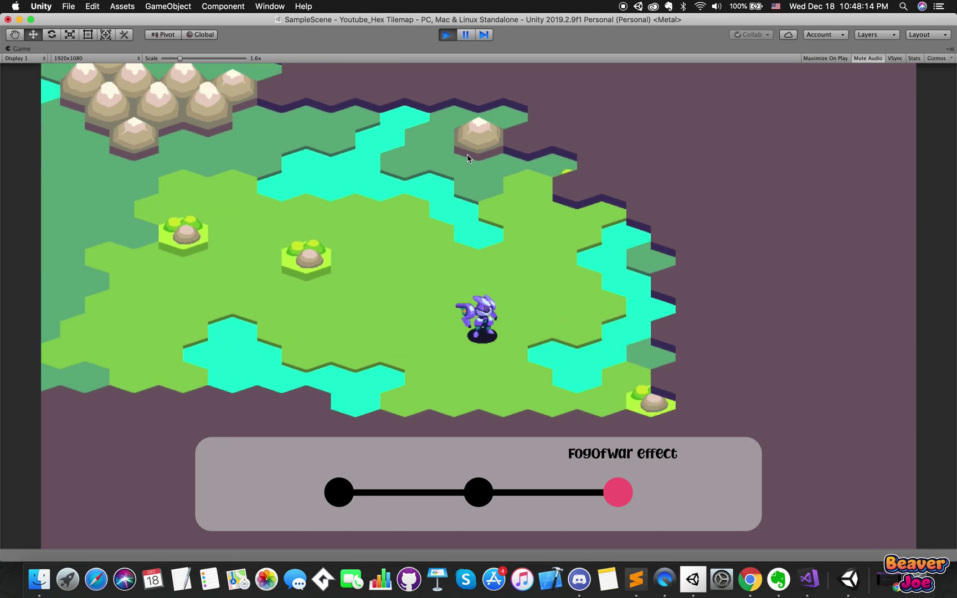
key("q")
key("e")
key("q")
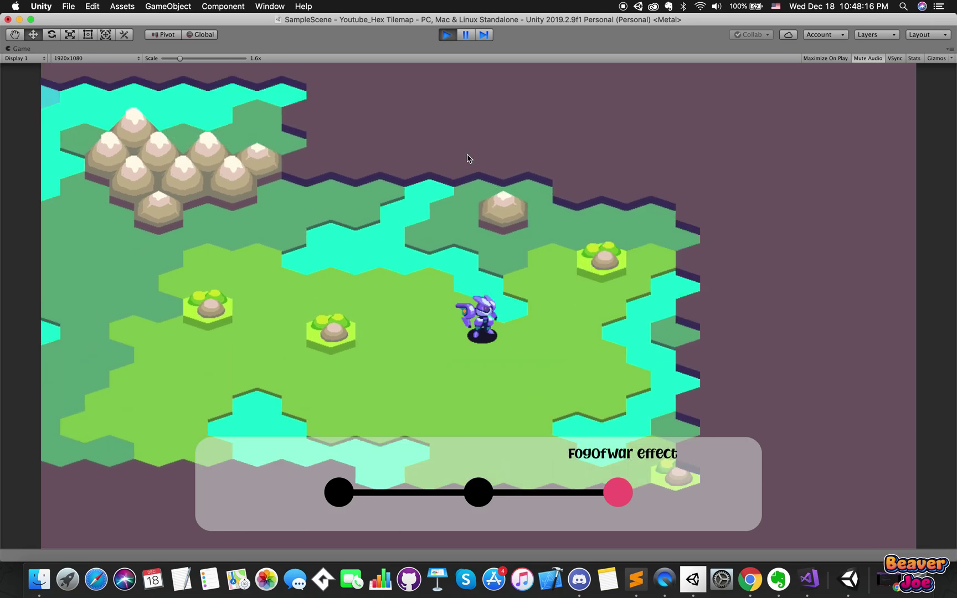
key("c")
key("c")
key("e")
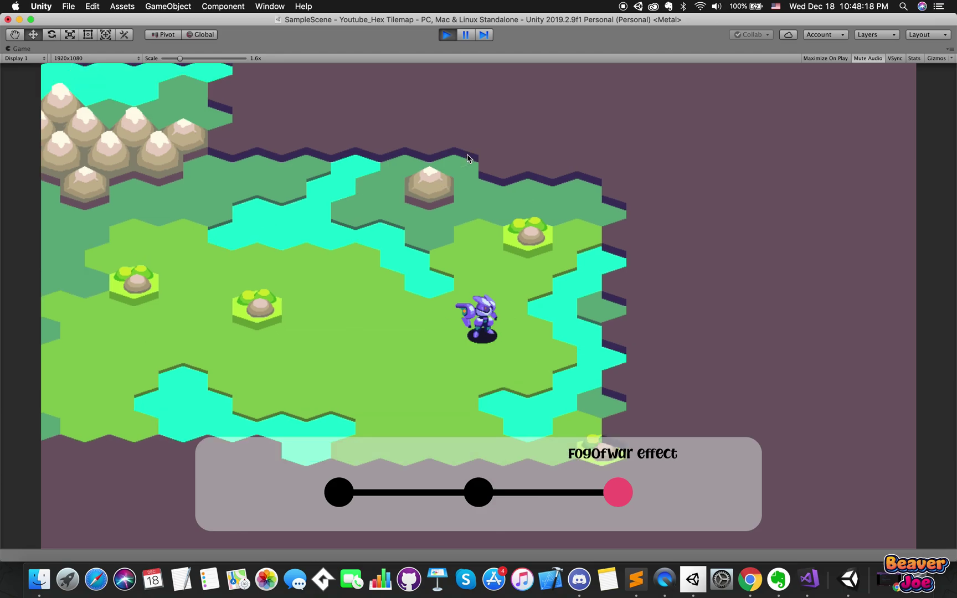
key("e")
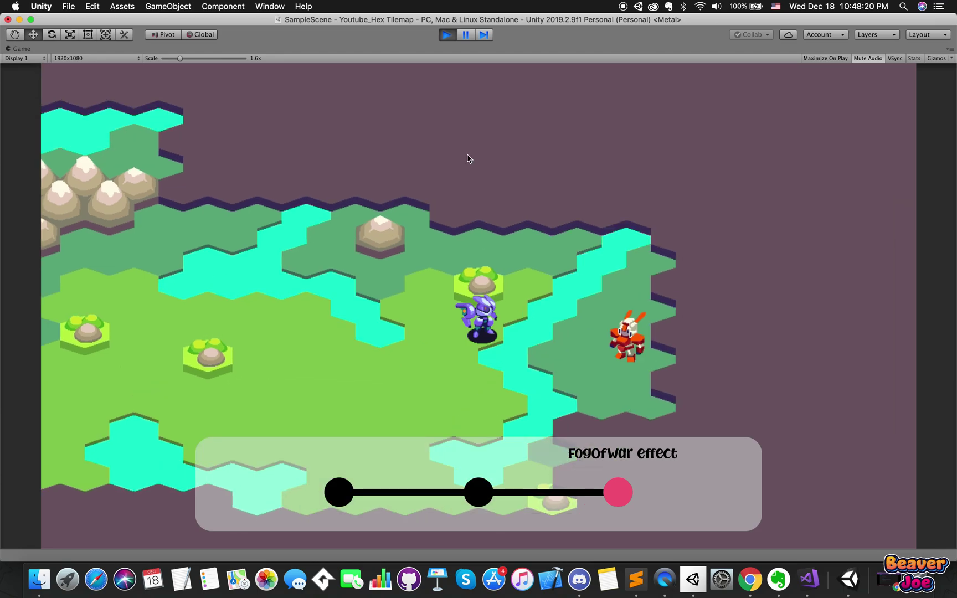
key("z")
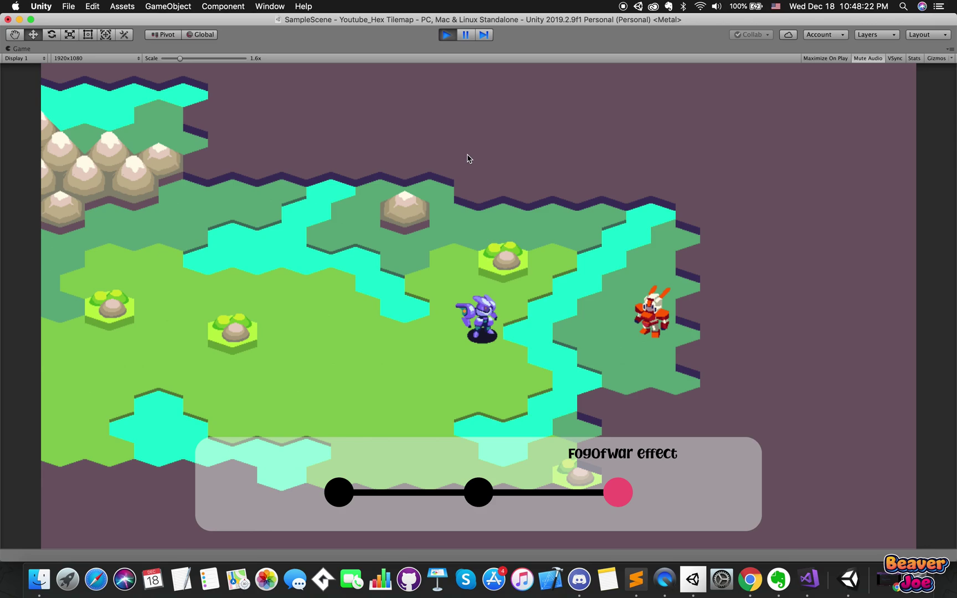
key("q")
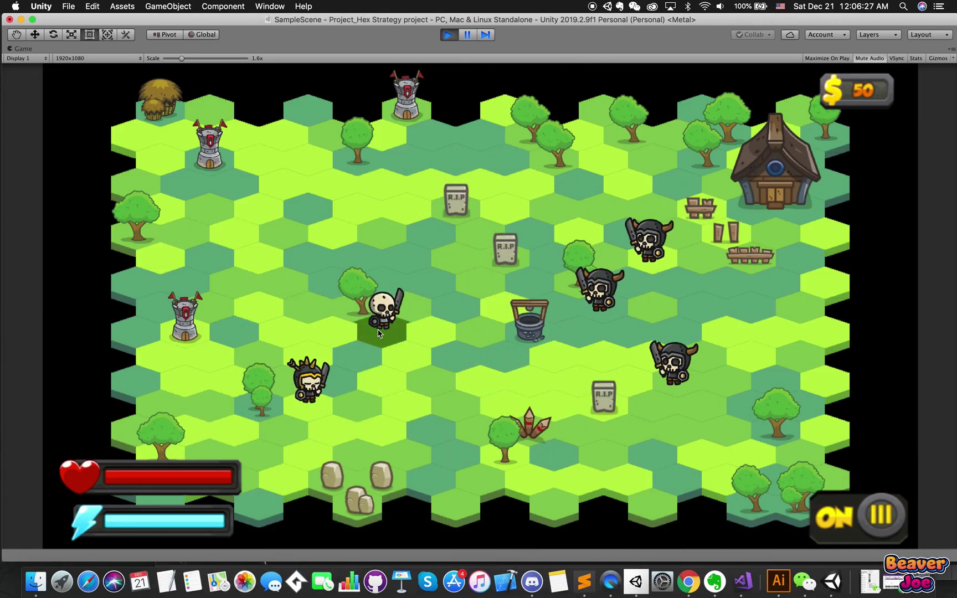
Step: Move the skeleton to the hex beside the well, then name the new 2D project Youtube_Hex
left_click(391, 332)
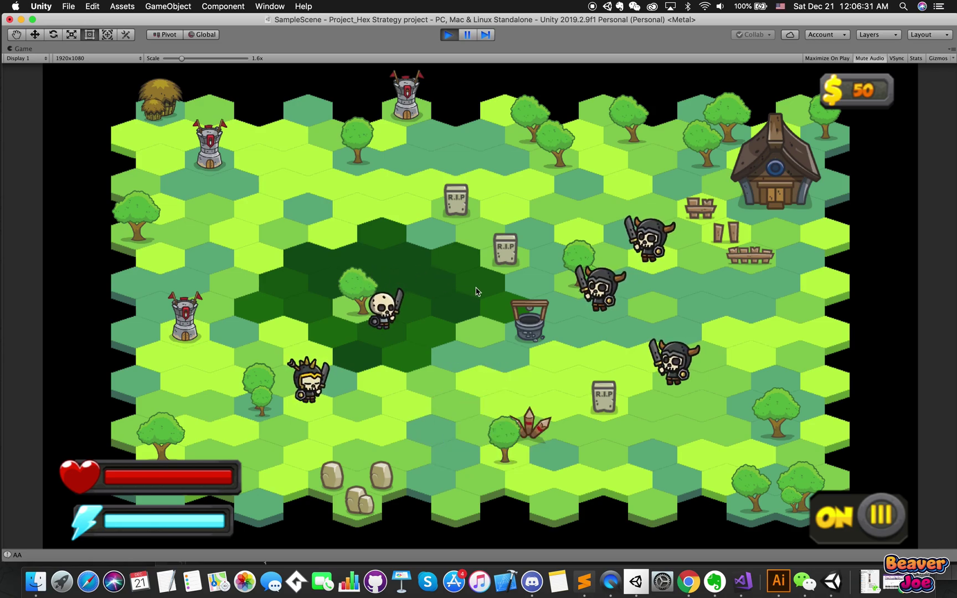
left_click(501, 303)
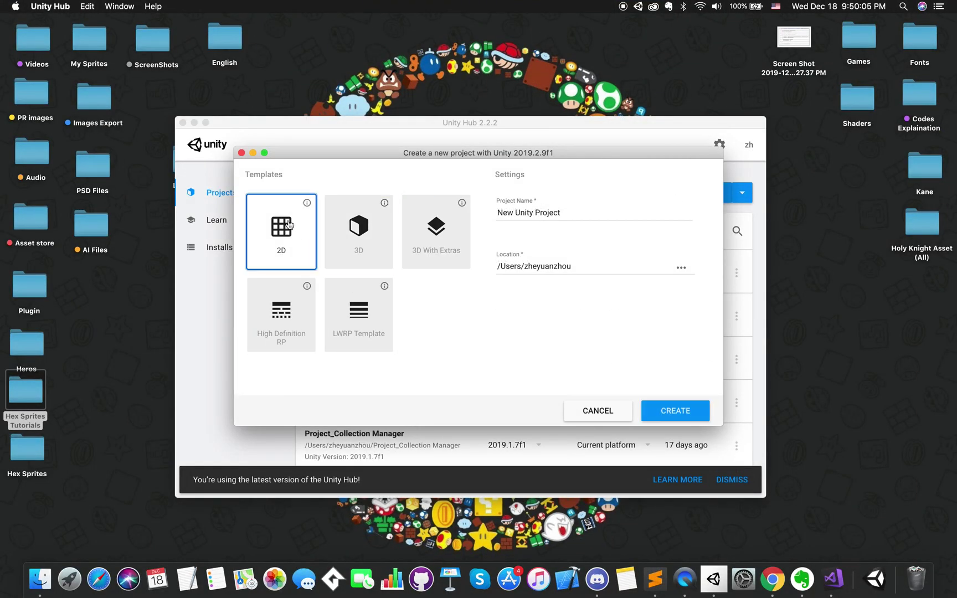
left_click(579, 216)
type("Youtube_Hex")
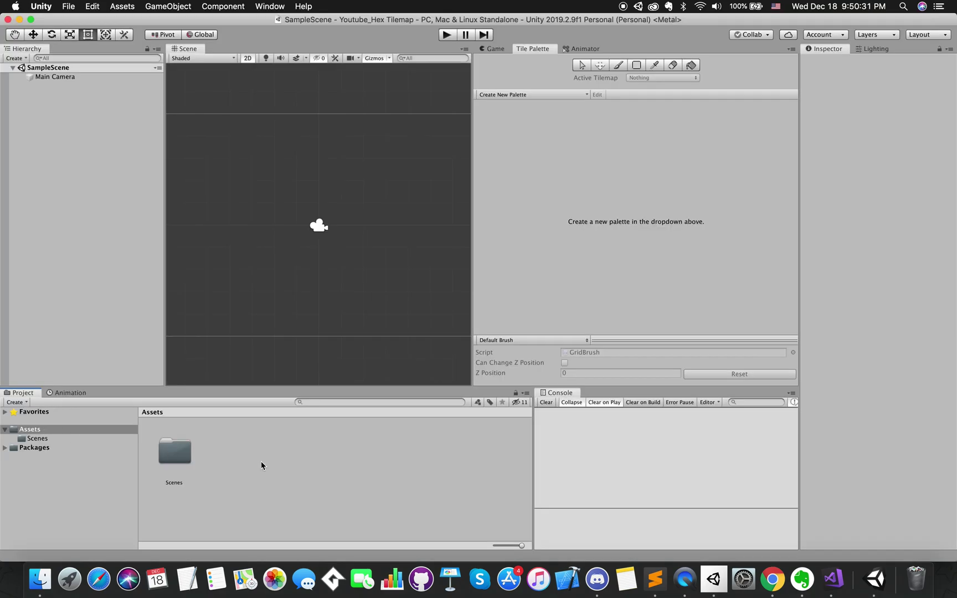
Step: Create the Palettes, Tiles and Sprites folders in Assets
right_click(260, 464)
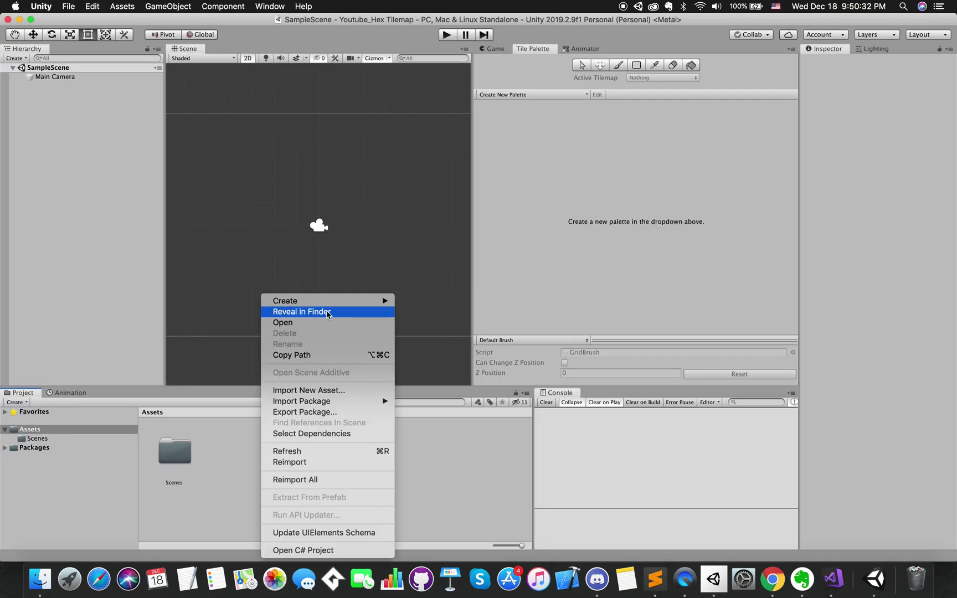
mouse_move(327, 304)
left_click(442, 137)
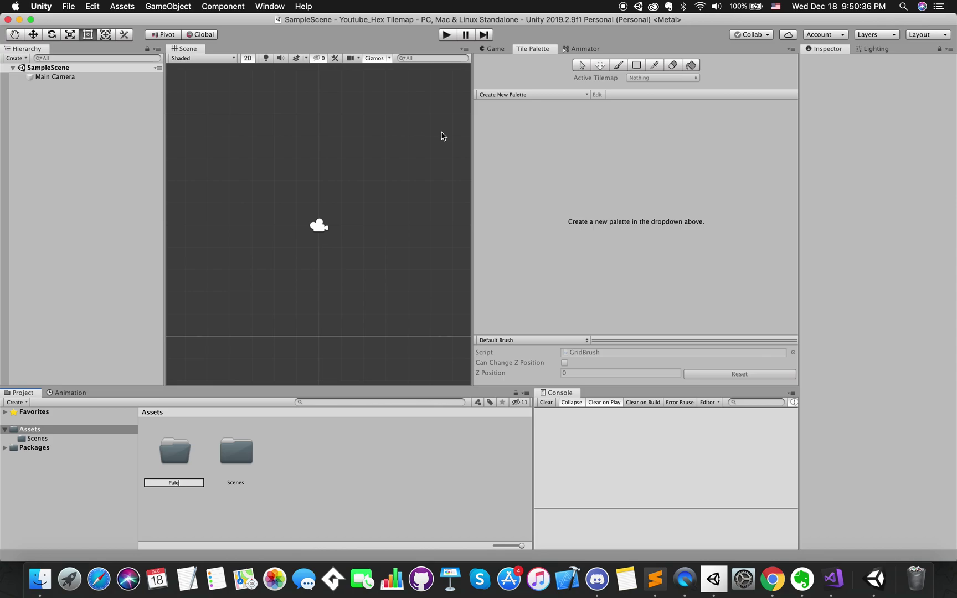
key("Return")
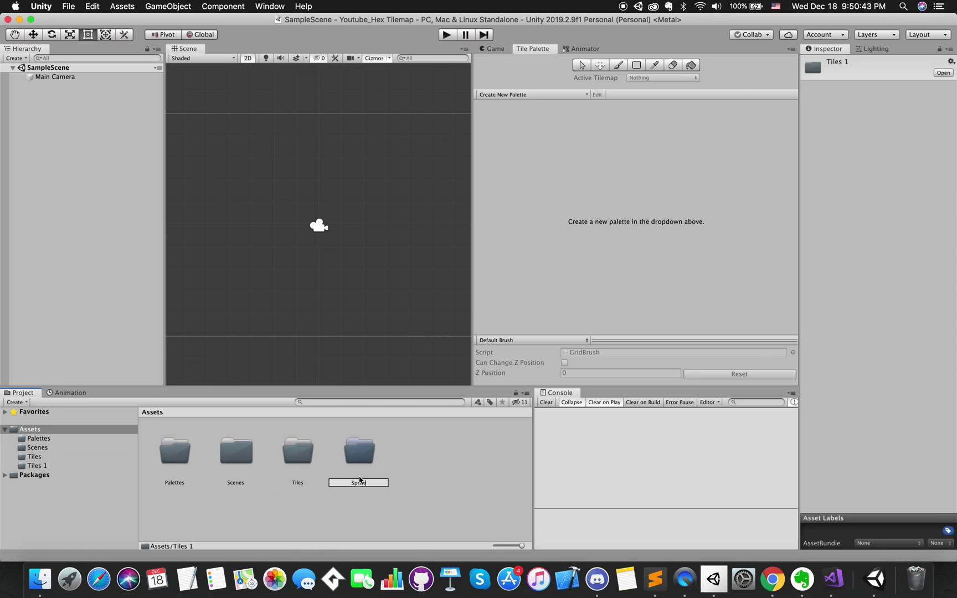
key("Return")
Step: Import the hex sprite PNGs from the Hex Sprites Tutorials folder into Assets/Sprites
double_click(302, 463)
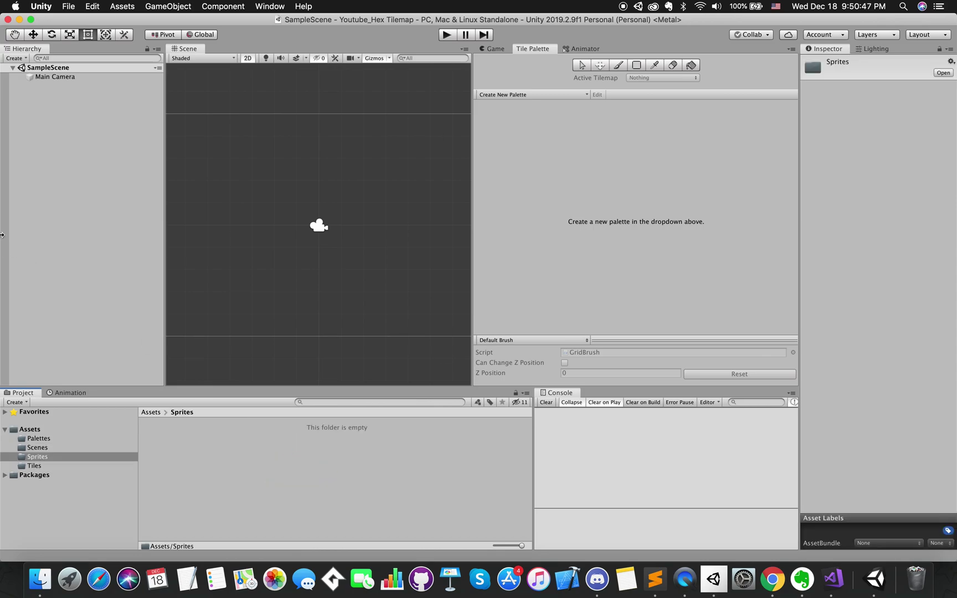
left_click_drag(1, 238, 103, 241)
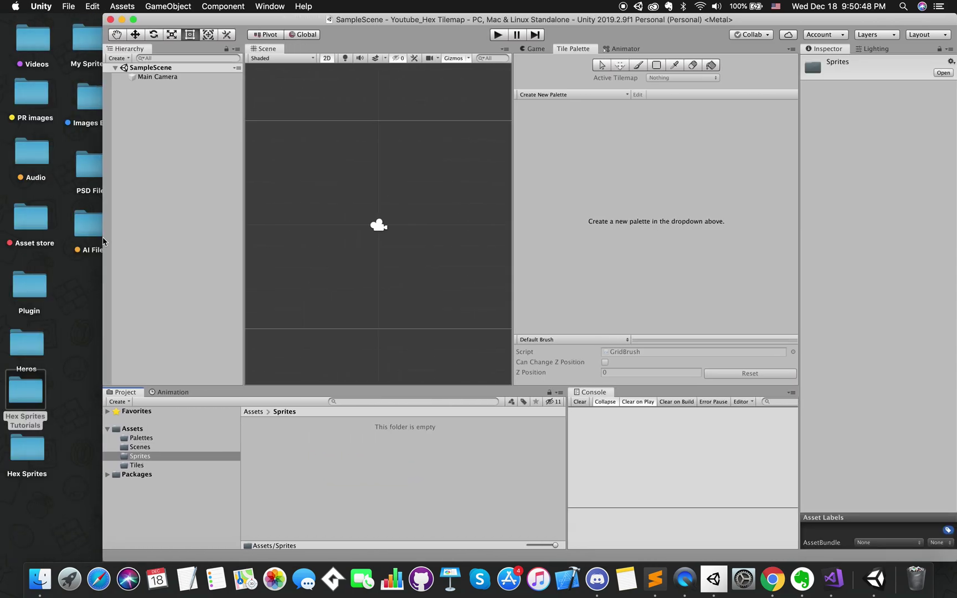
left_click(32, 403)
double_click(30, 396)
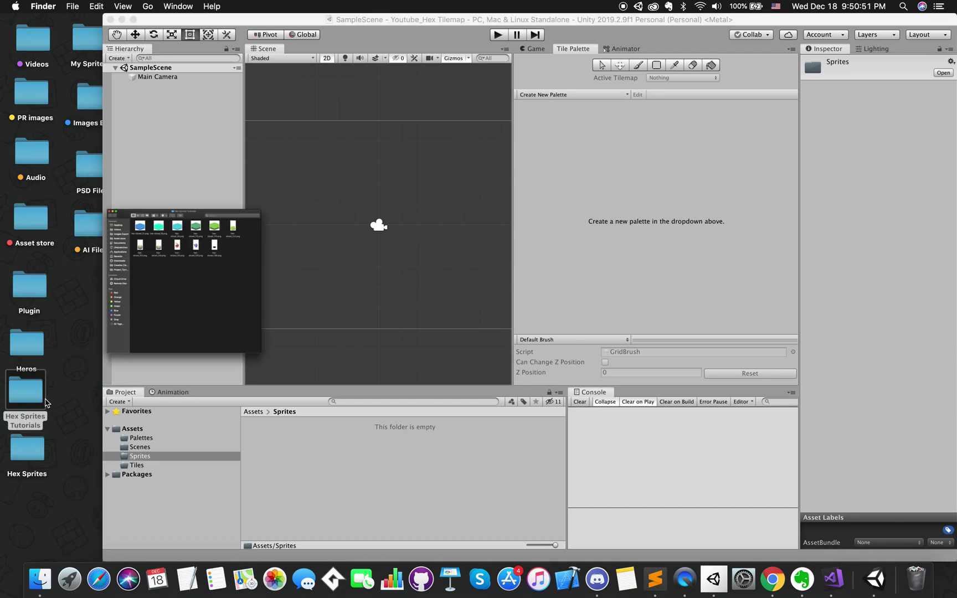
left_click_drag(844, 316, 333, 479)
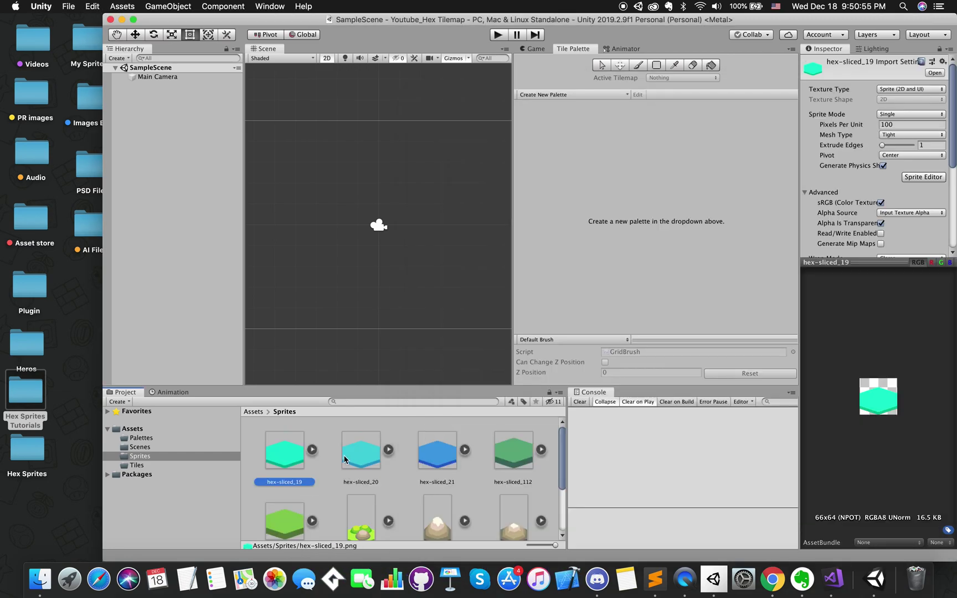
double_click(103, 173)
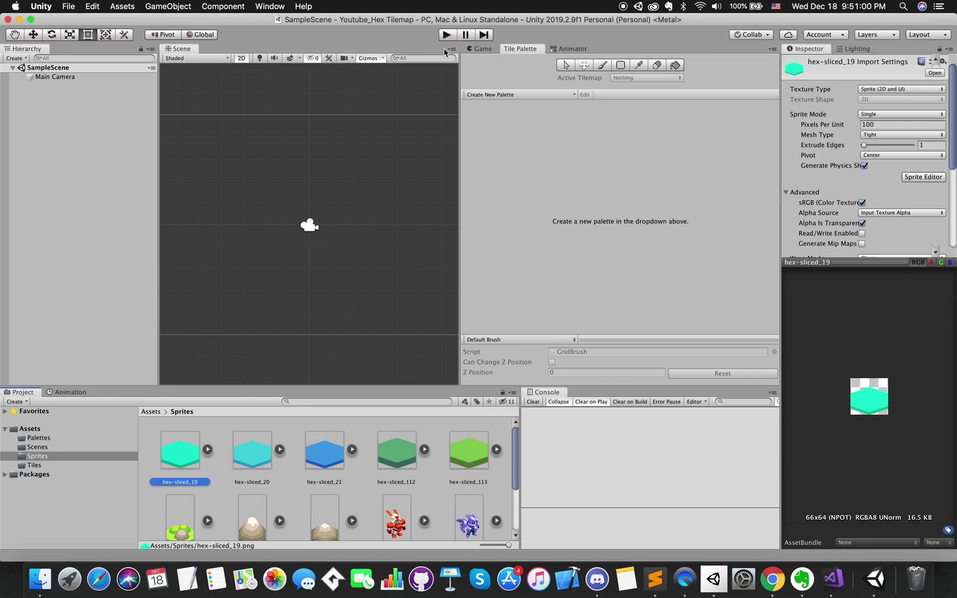
Step: Open the Tile Palette window from Window > 2D
left_click(270, 6)
mouse_move(312, 207)
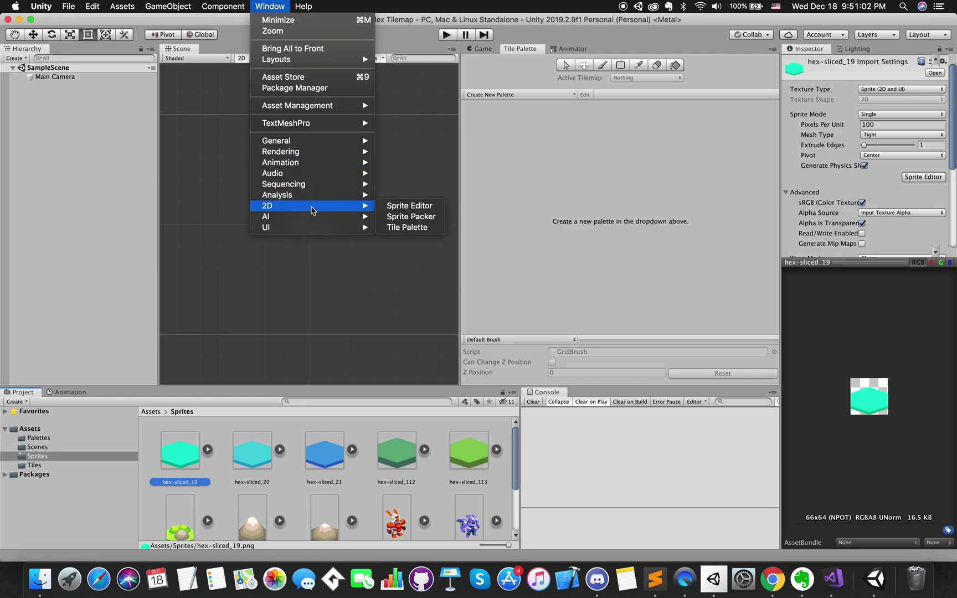
left_click(412, 230)
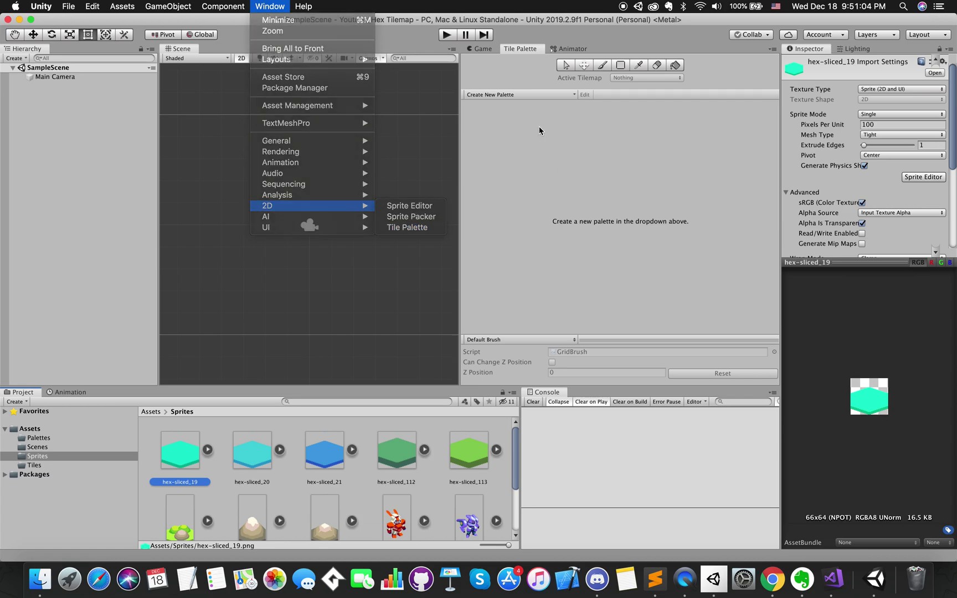
Step: Create a new palette named Hex Palette with a Hexagon grid and Point Top orientation
left_click(520, 94)
left_click(551, 120)
type("Hex Palette")
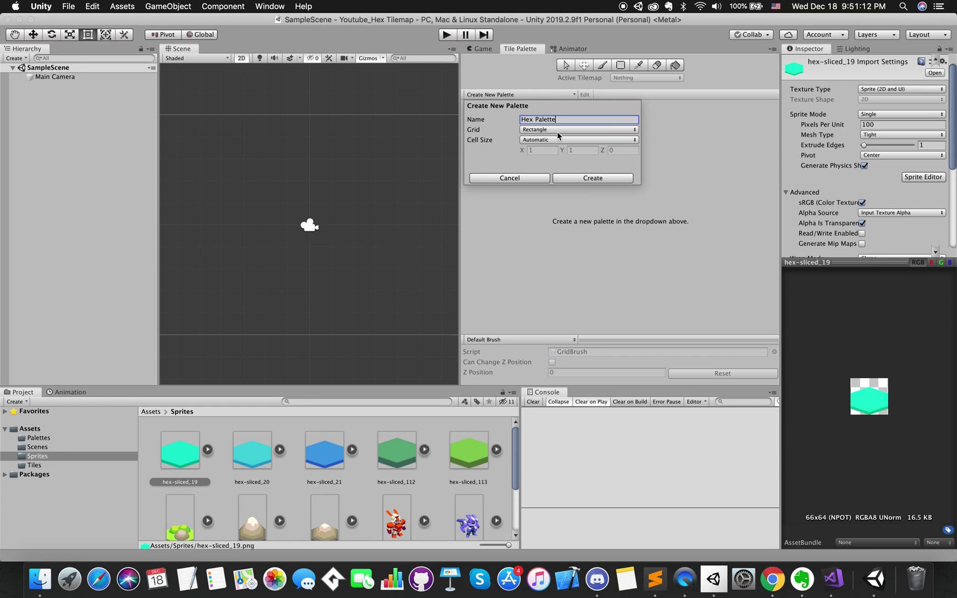
left_click(554, 131)
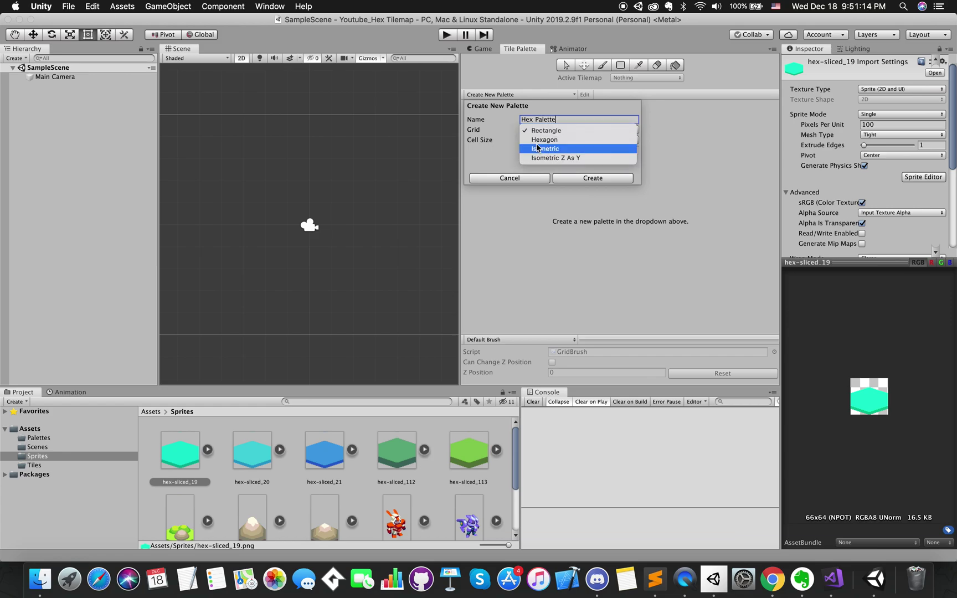
left_click(554, 142)
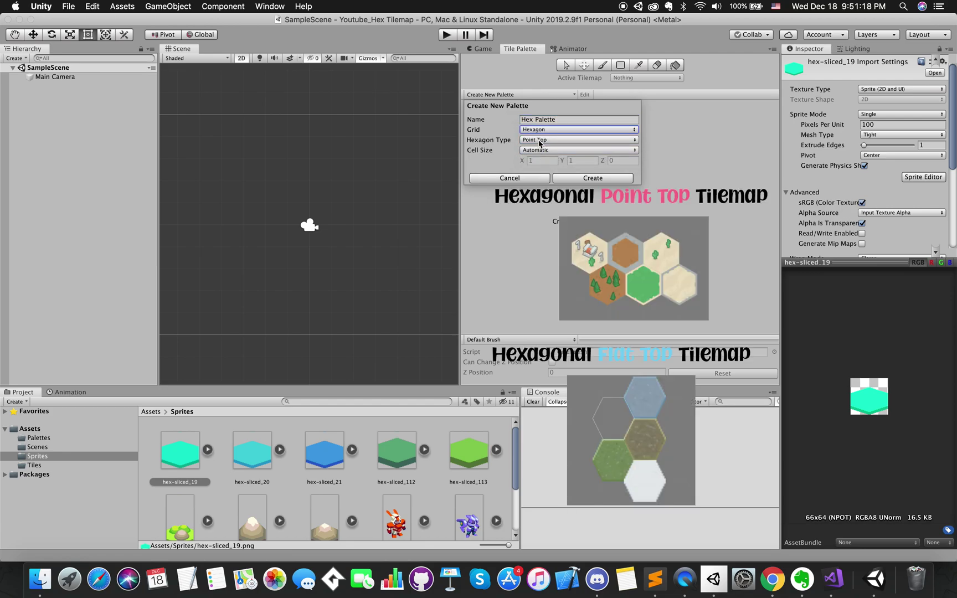
left_click(540, 142)
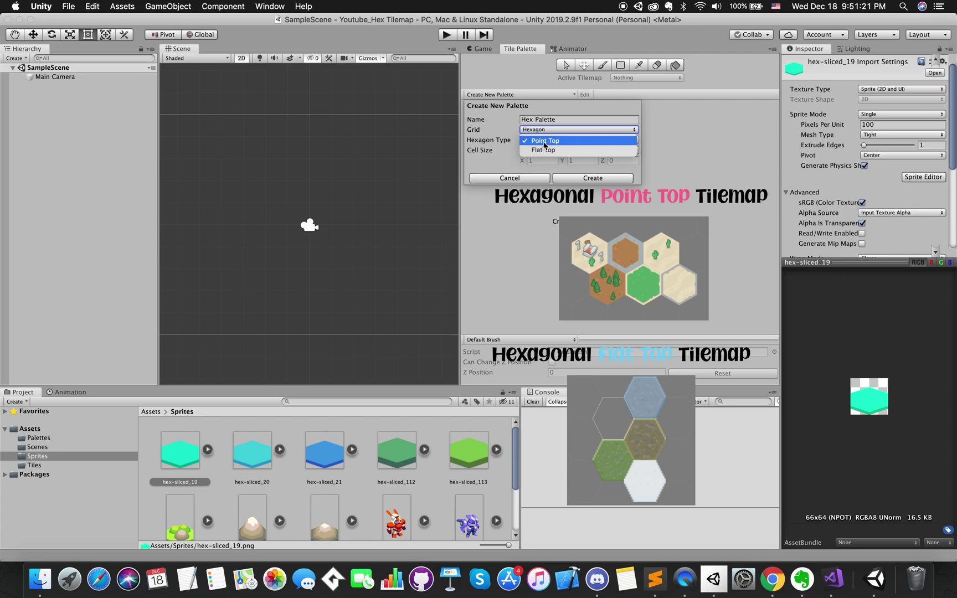
left_click(544, 142)
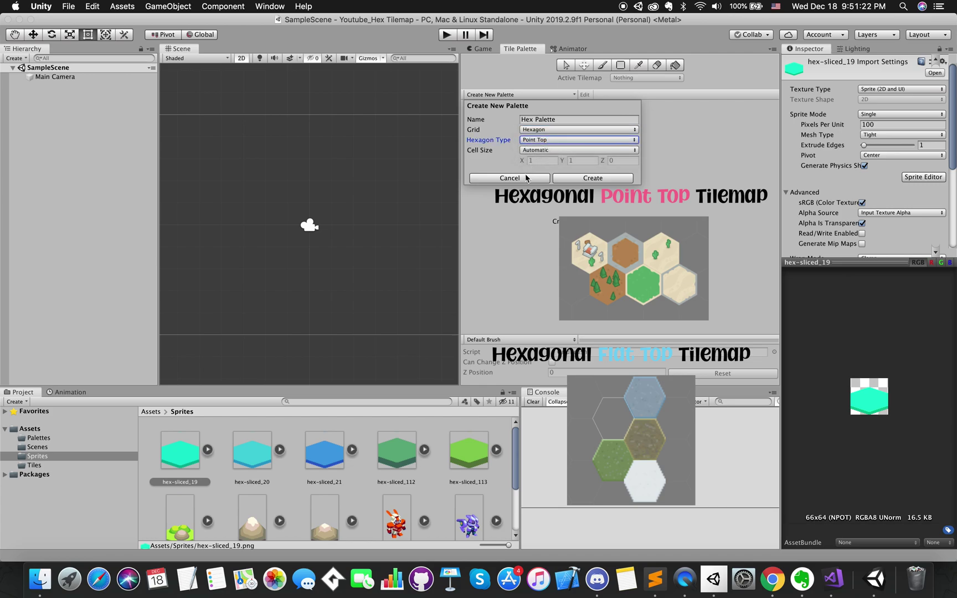
left_click(591, 177)
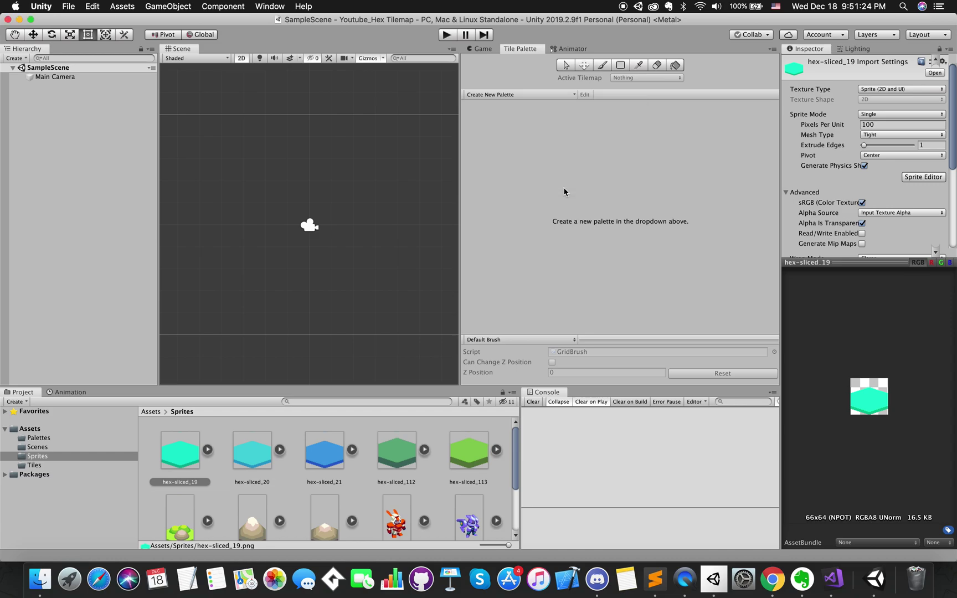
Step: Save Hex Palette into Assets/Palettes and inspect the saved palette asset
left_click(485, 117)
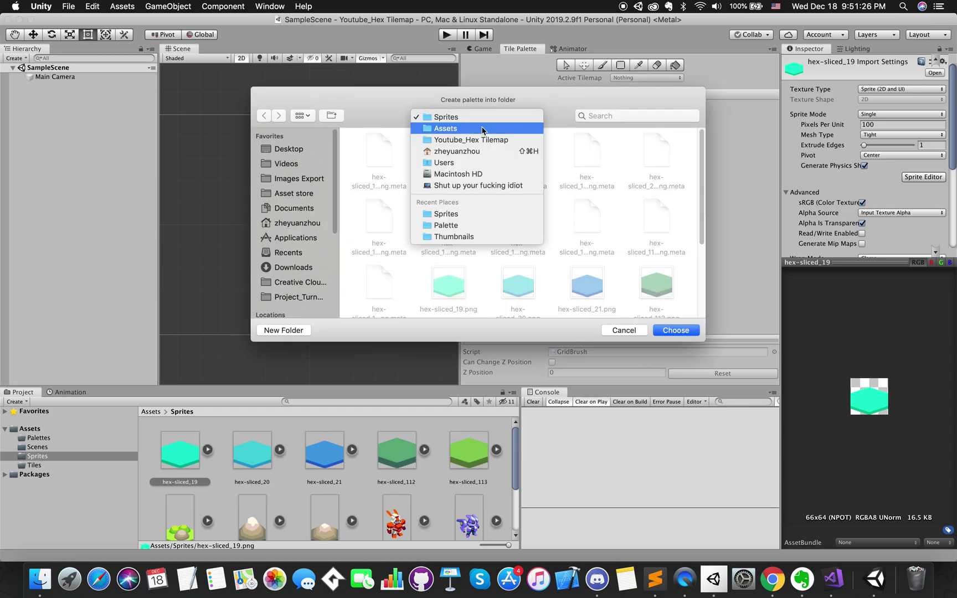
left_click(445, 128)
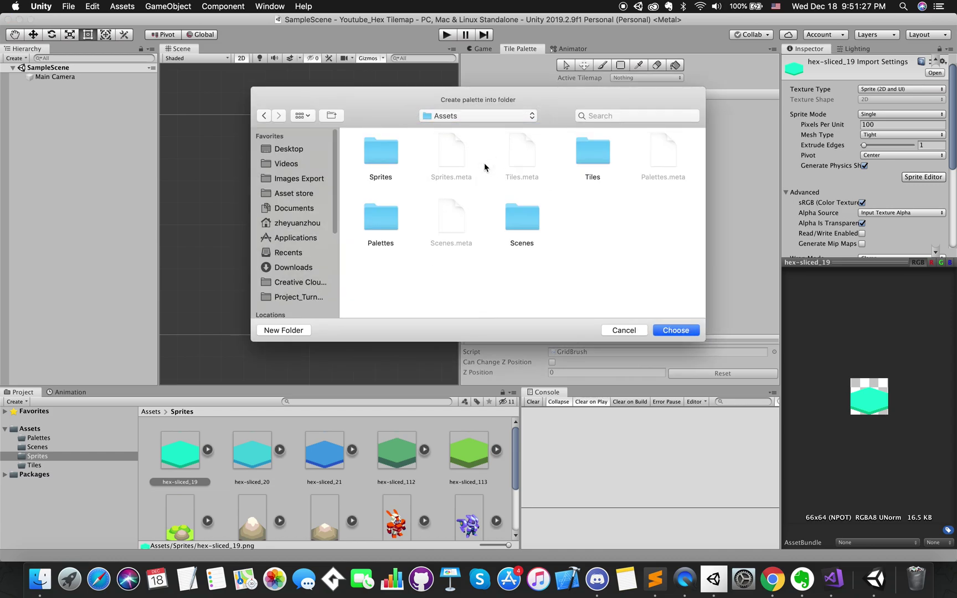
double_click(378, 216)
left_click(675, 330)
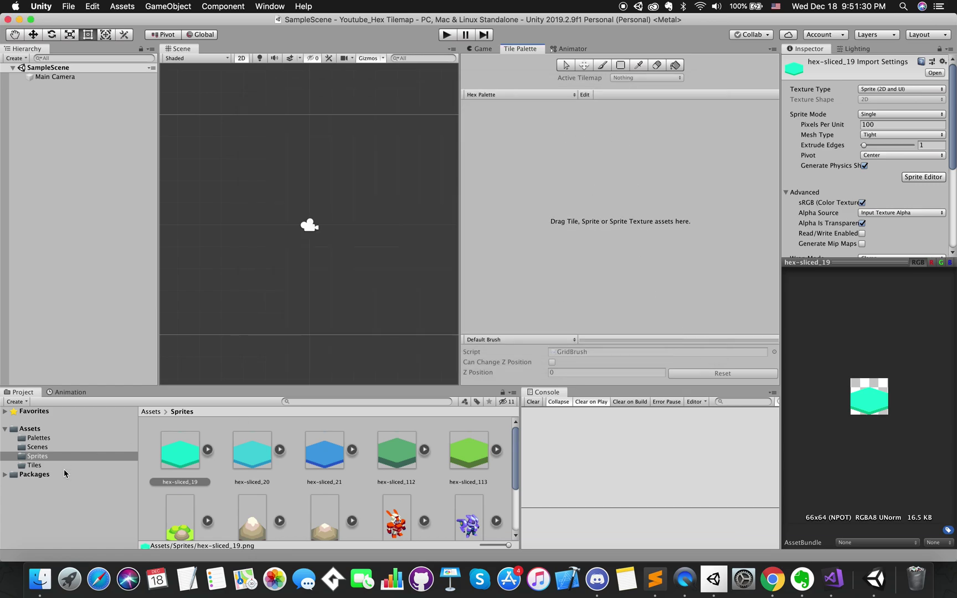
left_click(40, 439)
left_click(187, 460)
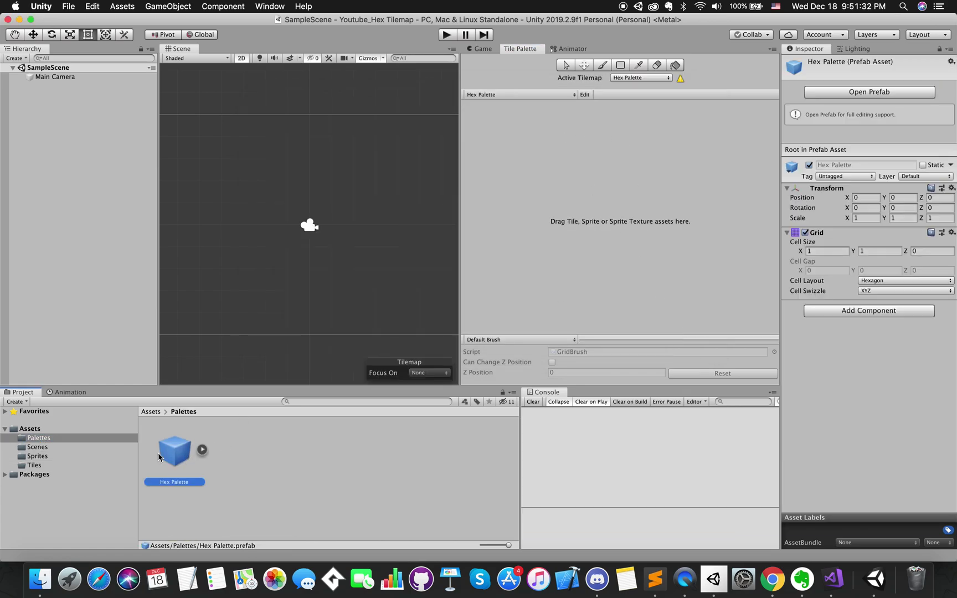
Step: Select all eleven sprites in the Sprites folder, hex-sliced_19 through the last
left_click(100, 458)
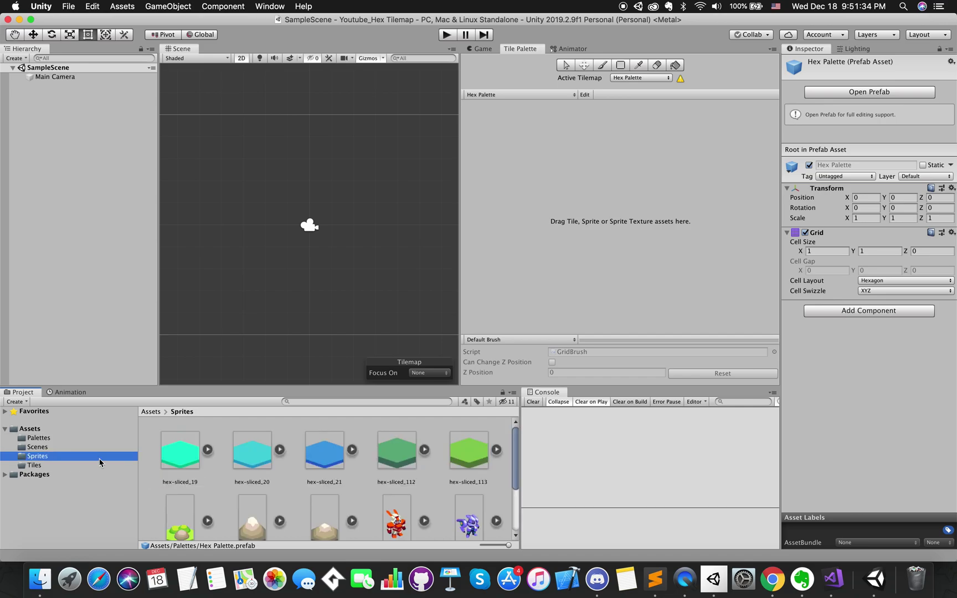
left_click(181, 454)
scroll(334, 497, "down", 5)
left_click(187, 509, "shift")
scroll(197, 500, "up", 3)
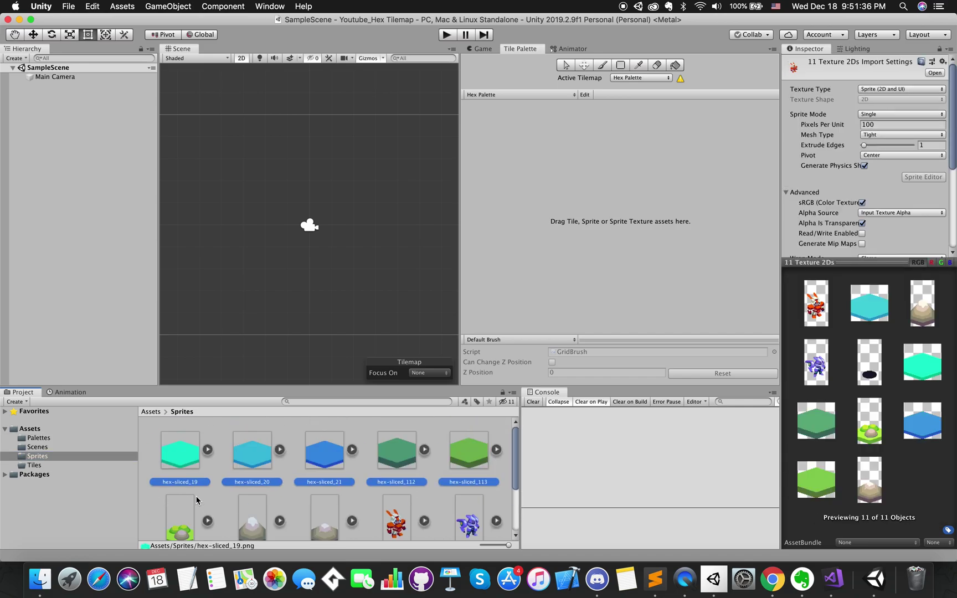
Step: Drop the selected sprites onto Hex Palette and generate the tiles into Assets/Tiles
left_click_drag(209, 437, 554, 185)
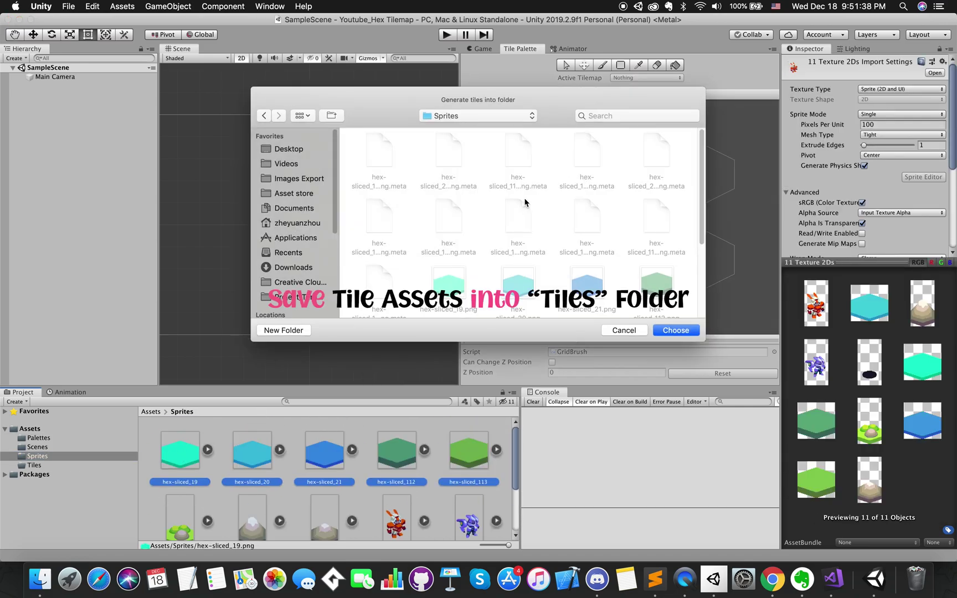
left_click(476, 117)
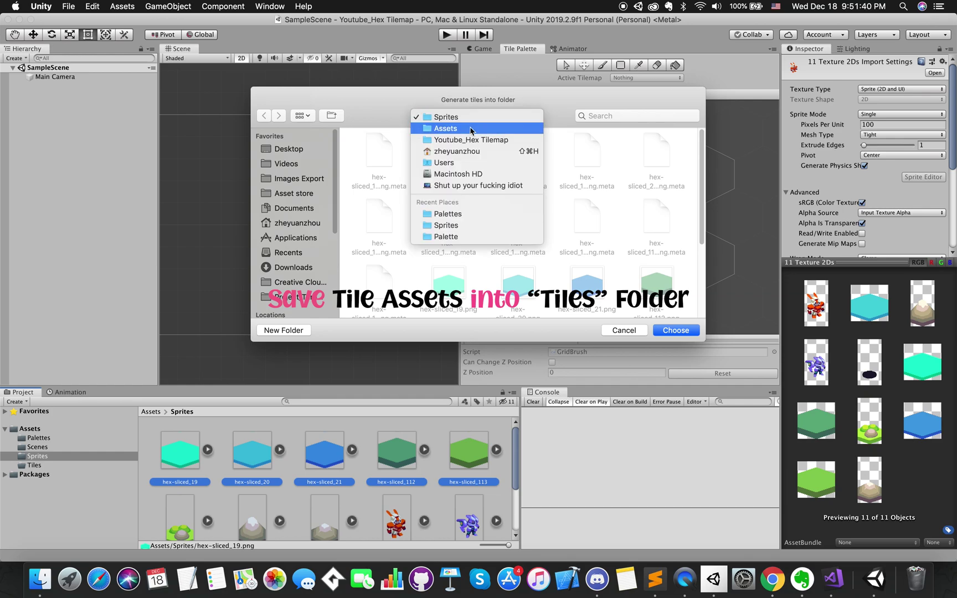
left_click(479, 130)
double_click(658, 147)
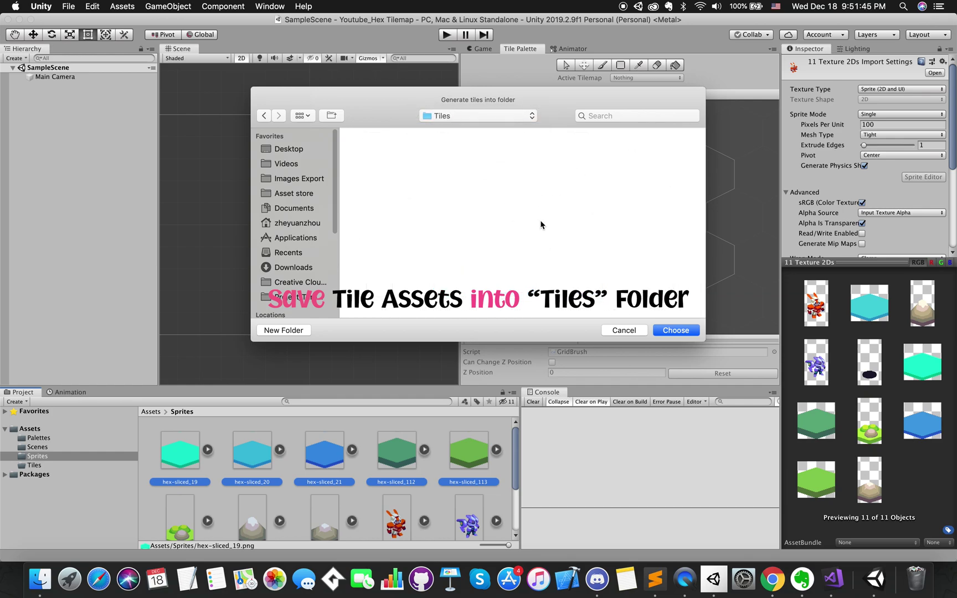
left_click(676, 330)
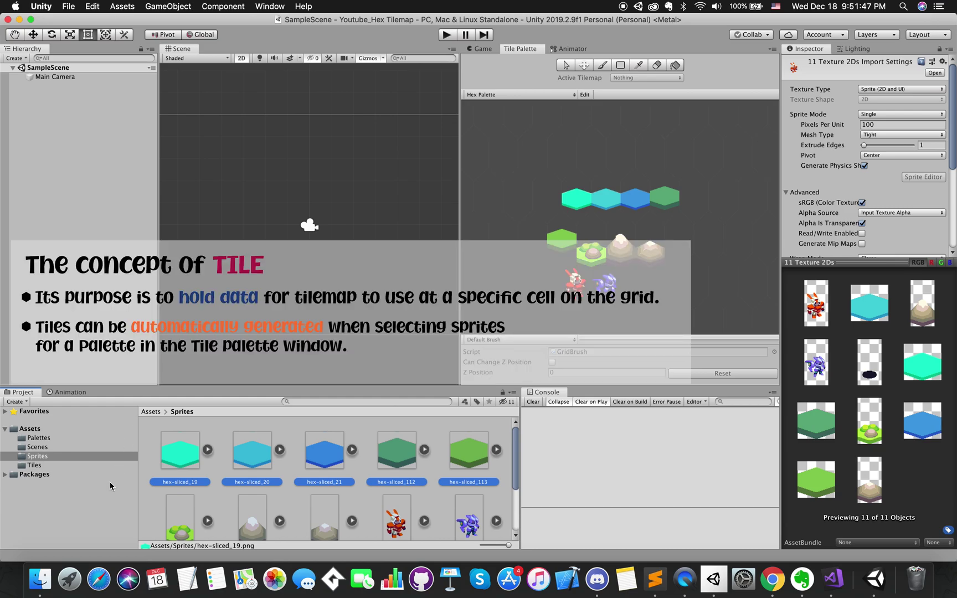
Step: Inspect the generated hex-sliced_19 and hex-sliced_136 tiles and the hex-sliced_136 sprite's import settings
left_click(71, 465)
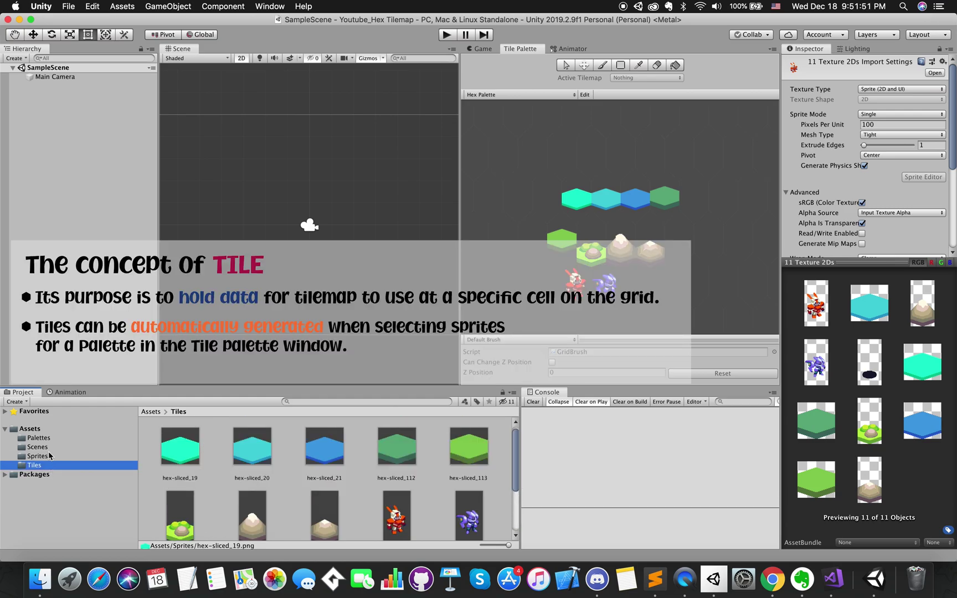
left_click(180, 446)
scroll(221, 487, "down", 3)
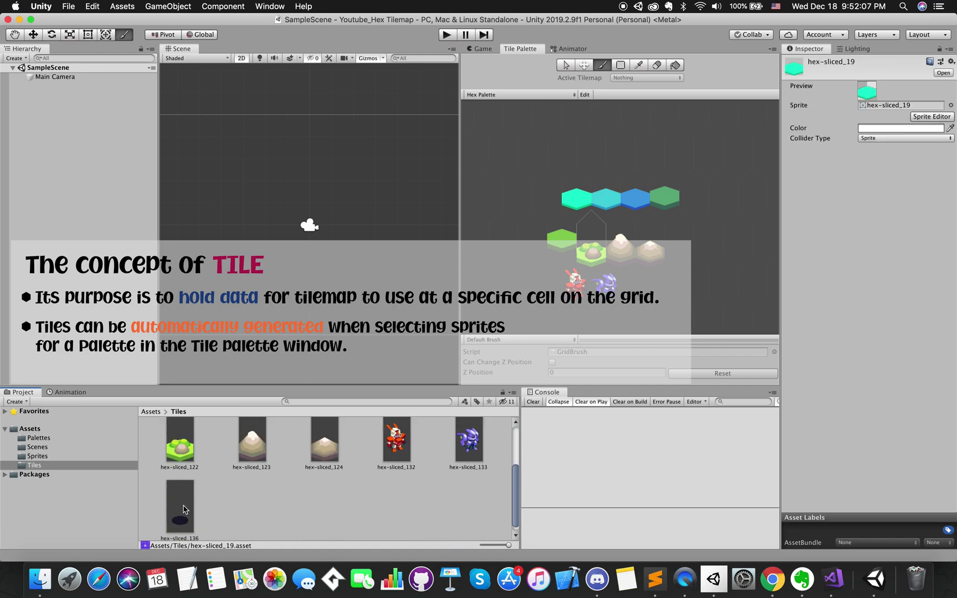
left_click(180, 501)
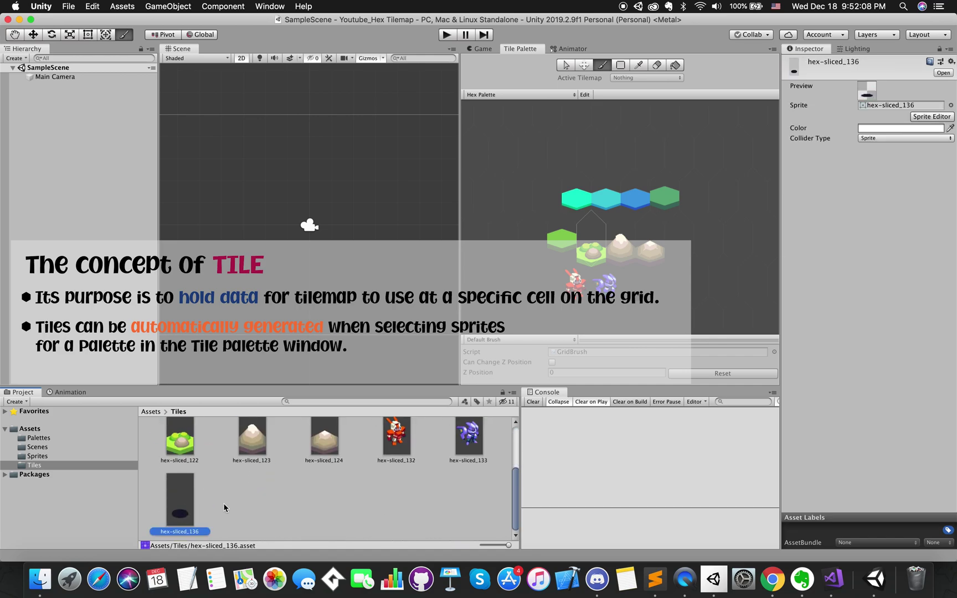
left_click(37, 456)
left_click(190, 508)
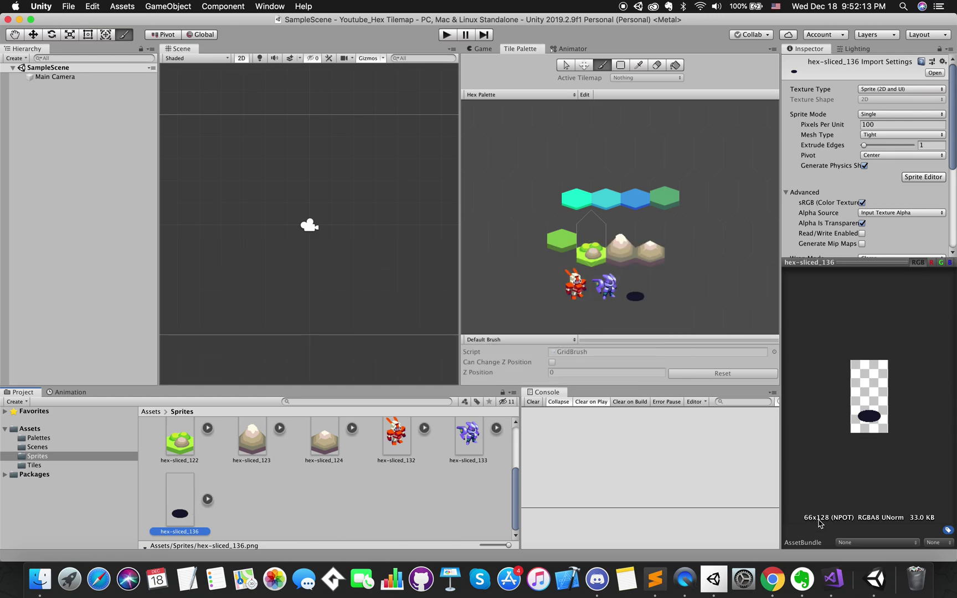
Step: Check the pixel sizes of sprites hex-sliced_19 through hex-sliced_113
scroll(277, 518, "up", 3)
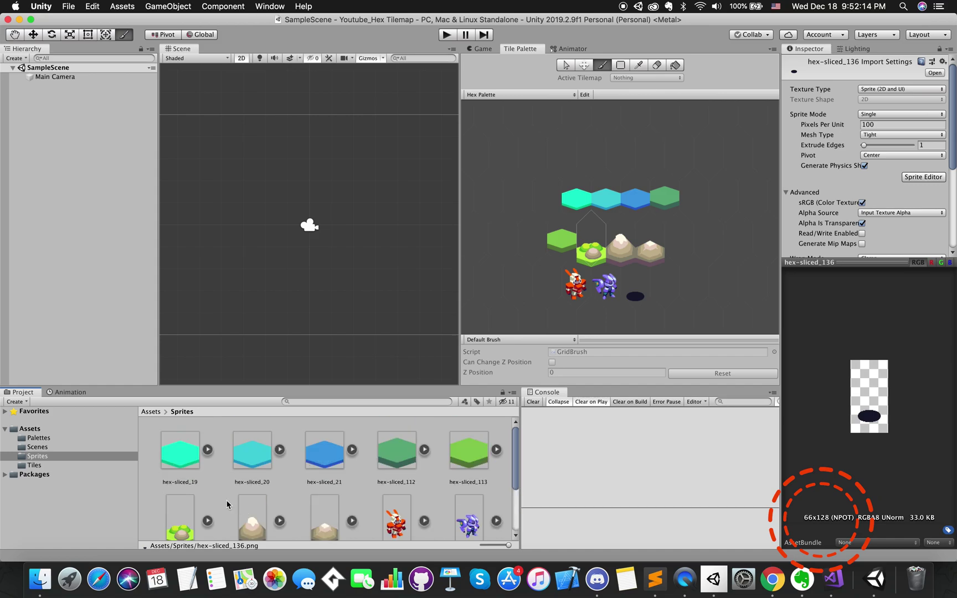
left_click(191, 462)
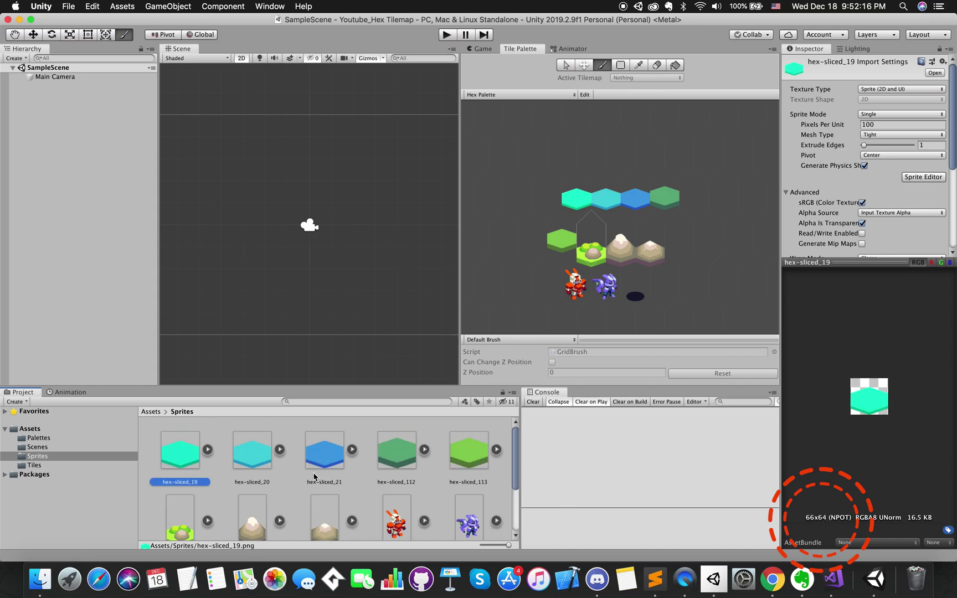
left_click(256, 467)
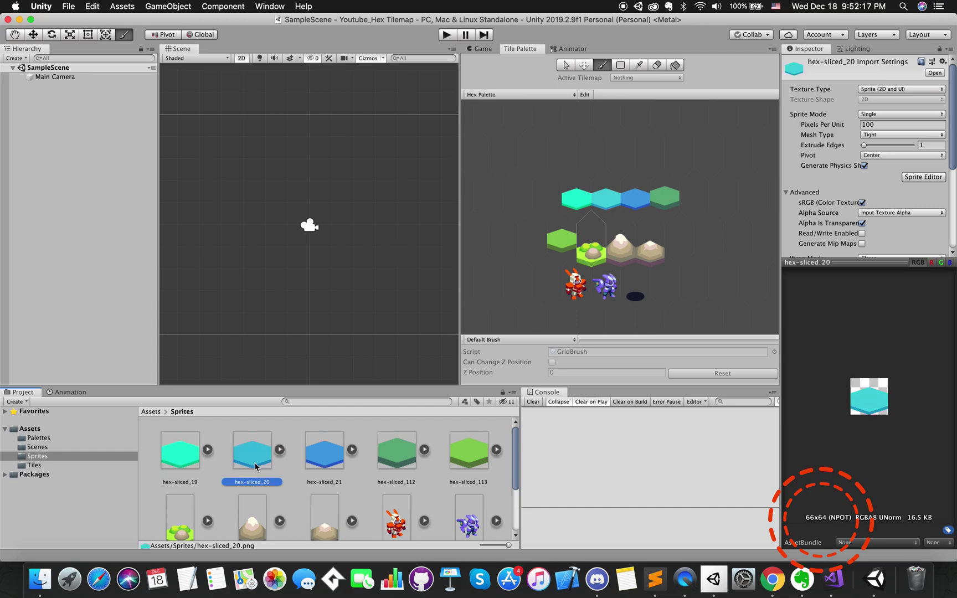
key("Right")
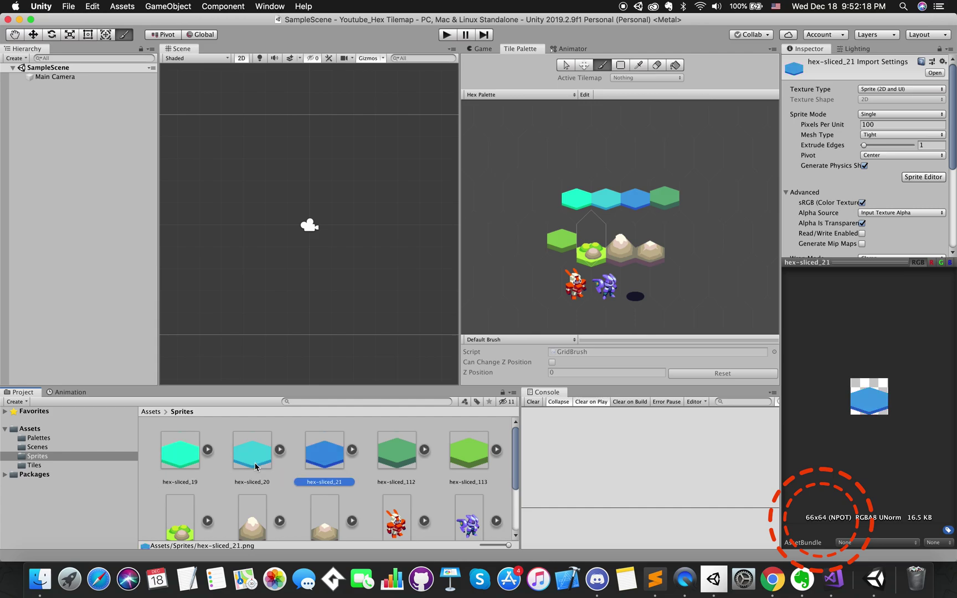
key("Right")
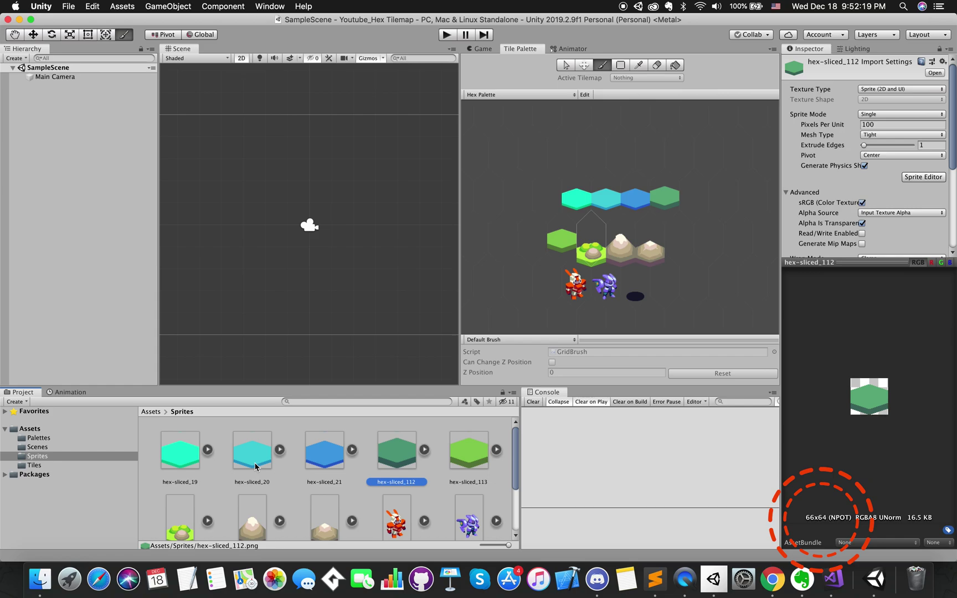
key("Right")
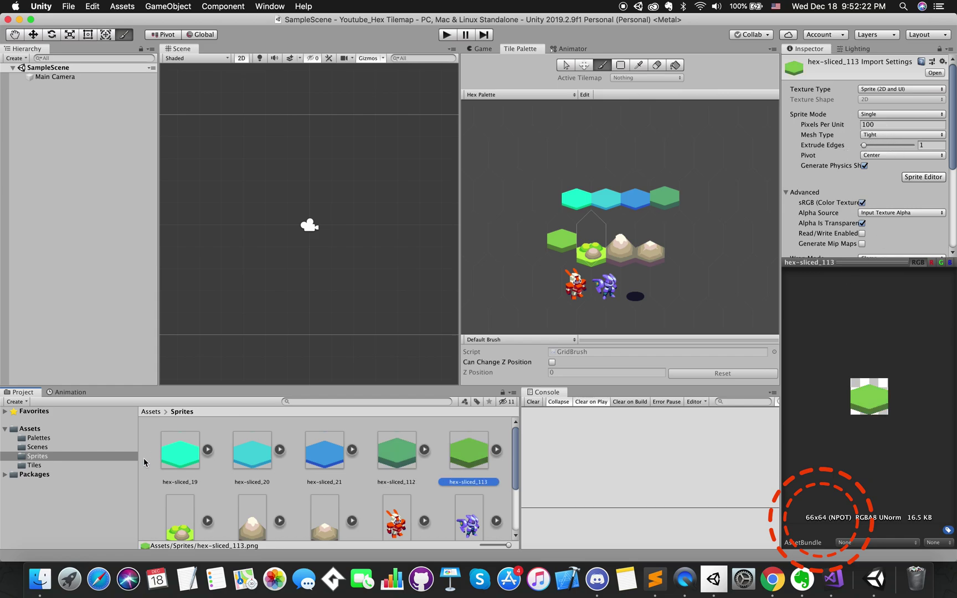
Step: Select all eleven sprites, change their Pixels Per Unit and apply the import settings
left_click(188, 457)
scroll(191, 487, "down", 3)
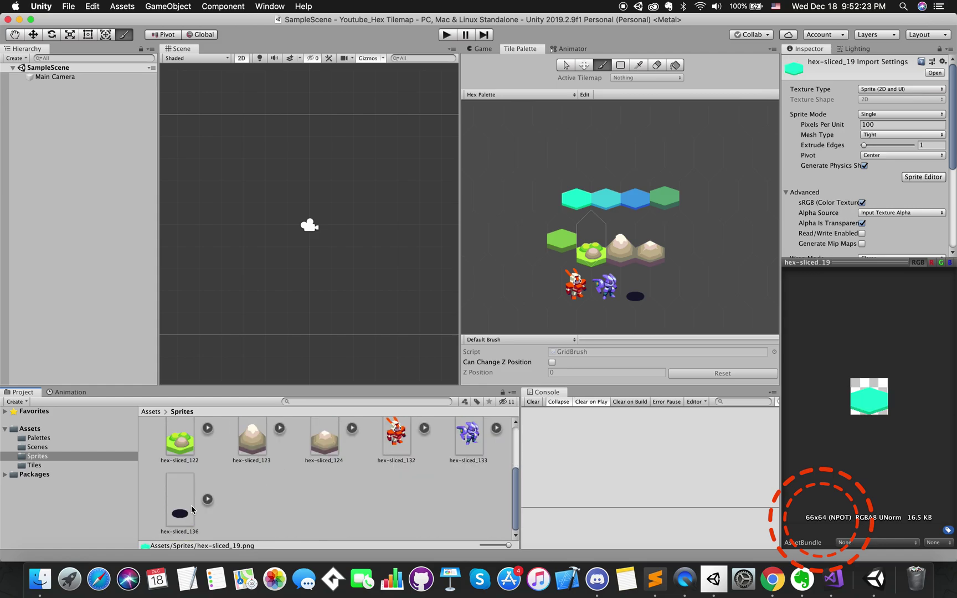
left_click(181, 513, "shift")
scroll(343, 479, "up", 3)
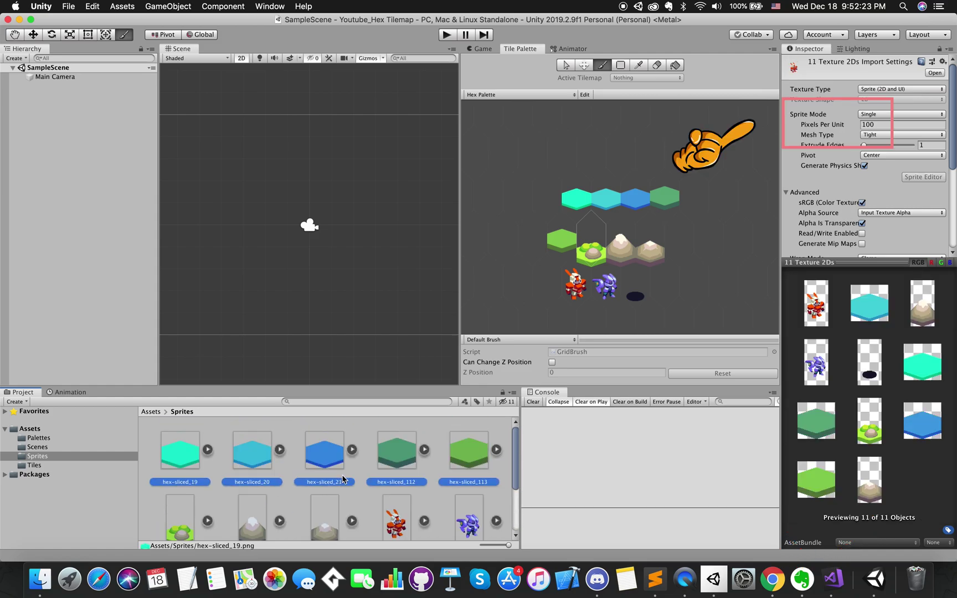
left_click(878, 125)
scroll(929, 220, "down", 5)
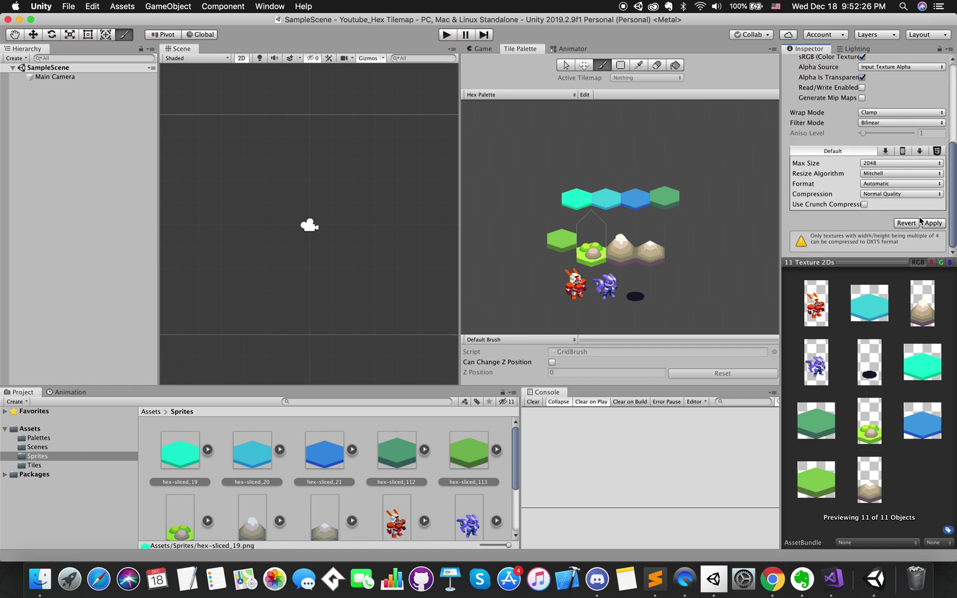
left_click(932, 224)
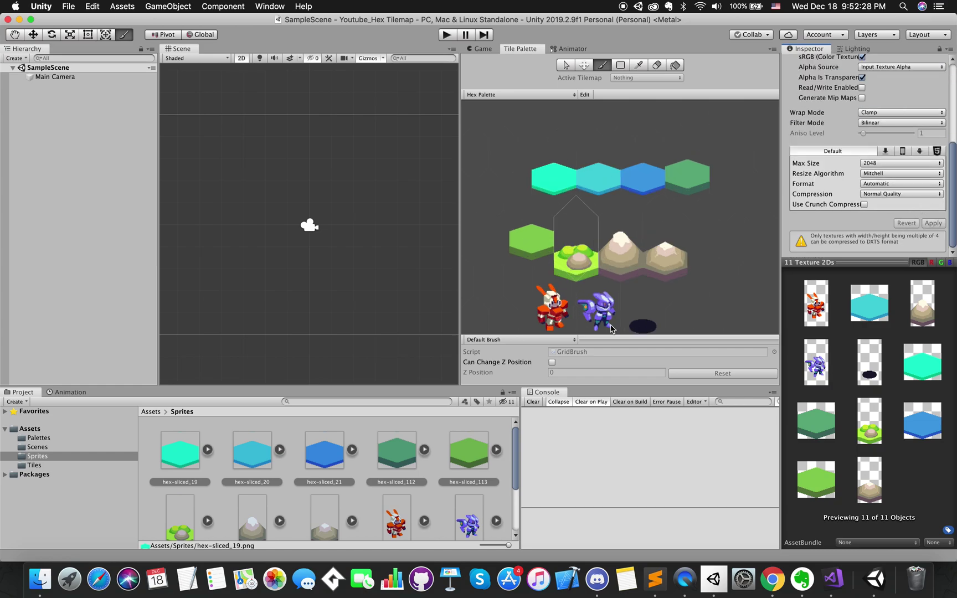
Step: Pick the cyan, turquoise and light green hex tiles in Hex Palette
left_click(605, 177)
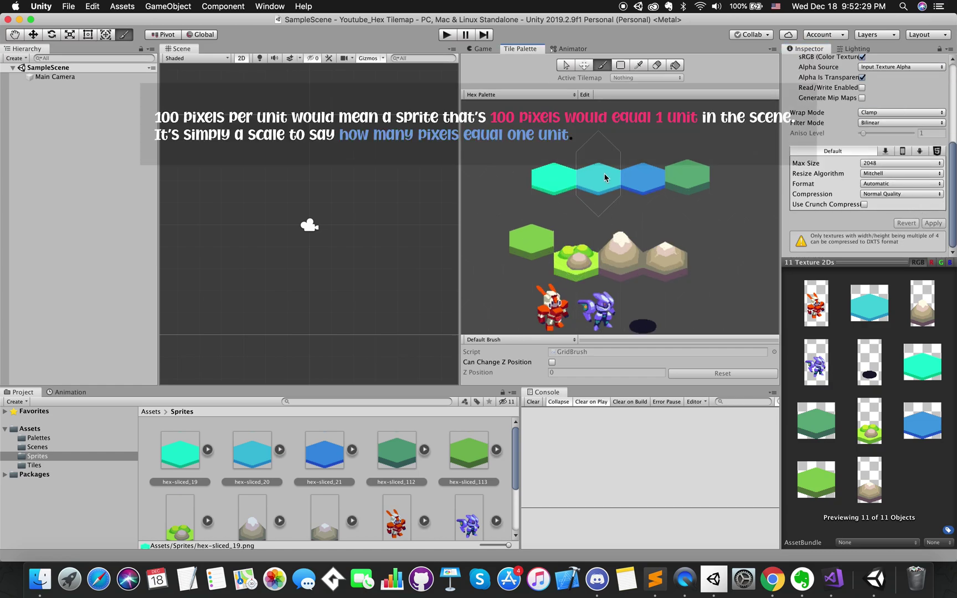
left_click(555, 182)
left_click(535, 249)
Step: Add a Hexagonal Point Top Tilemap, with its Grid, to SampleScene from the Hierarchy's 2D Object menu
right_click(47, 121)
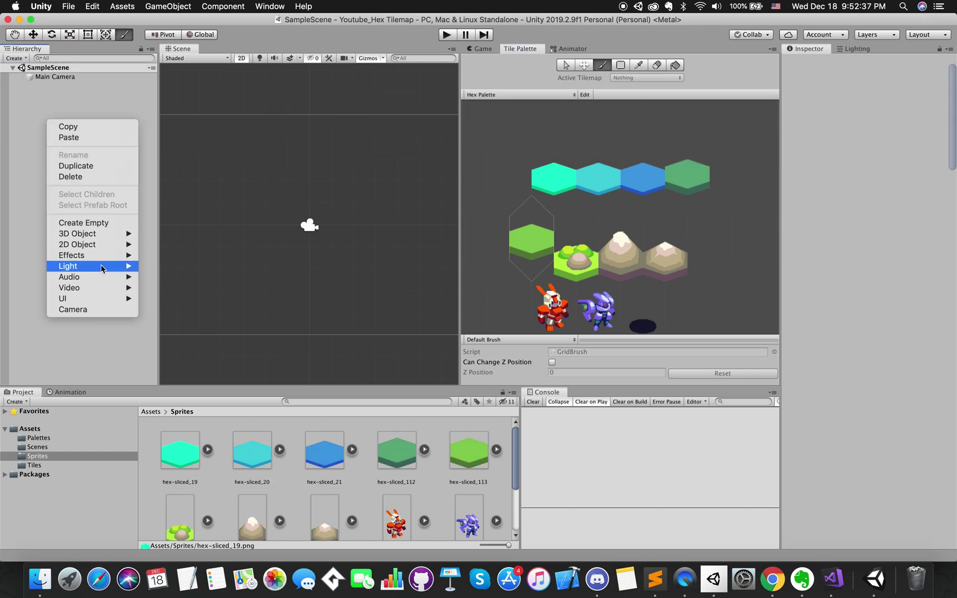
mouse_move(108, 299)
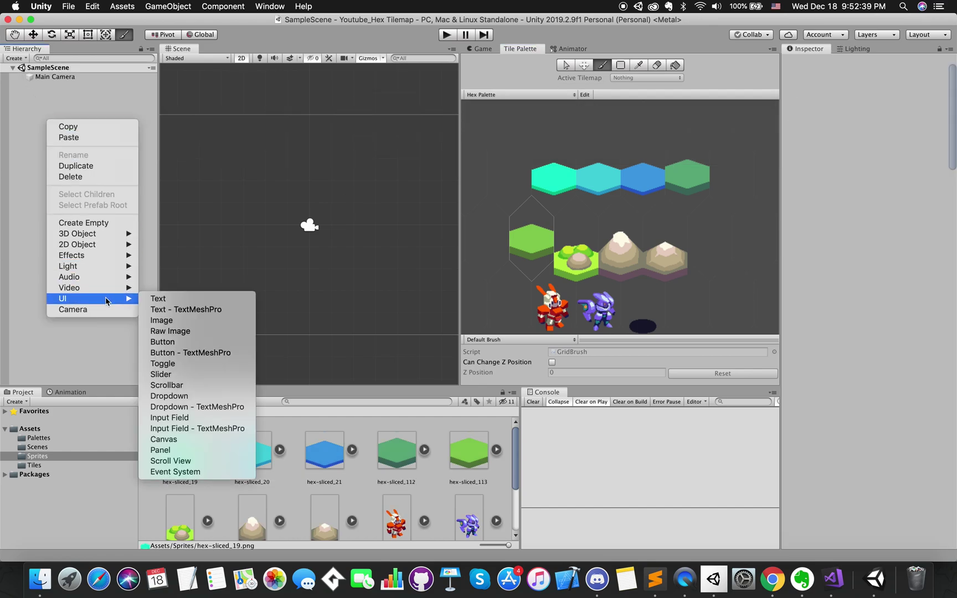
mouse_move(117, 247)
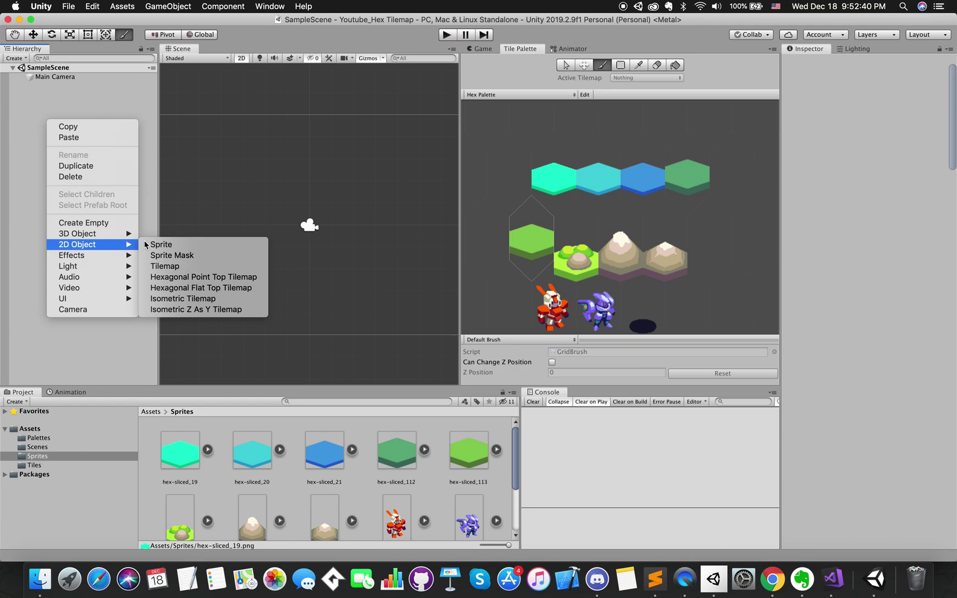
left_click(178, 276)
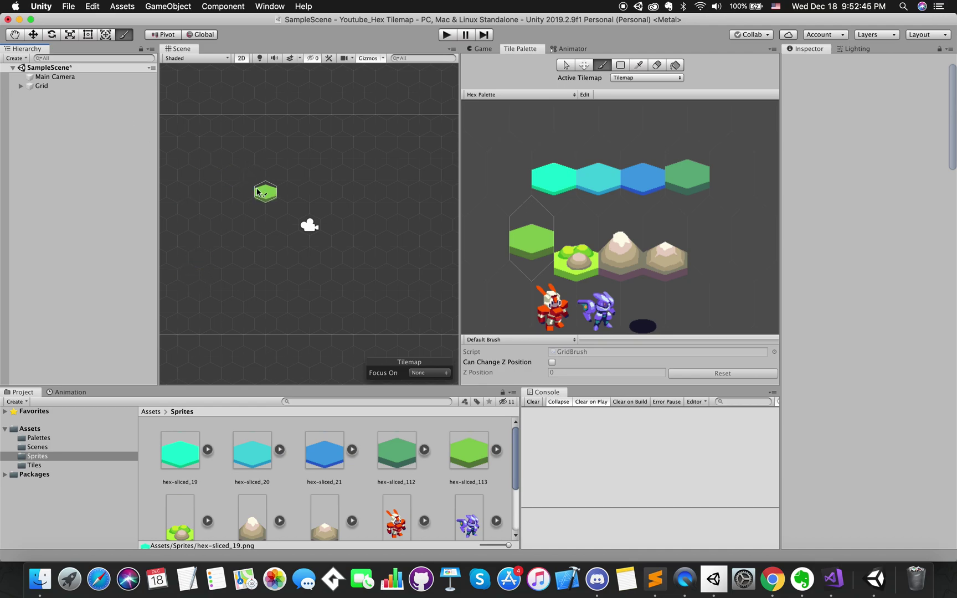
Step: Enlarge the Tile Palette panel, zoom in on its tiles and enter palette Edit mode
left_click_drag(460, 205, 577, 203)
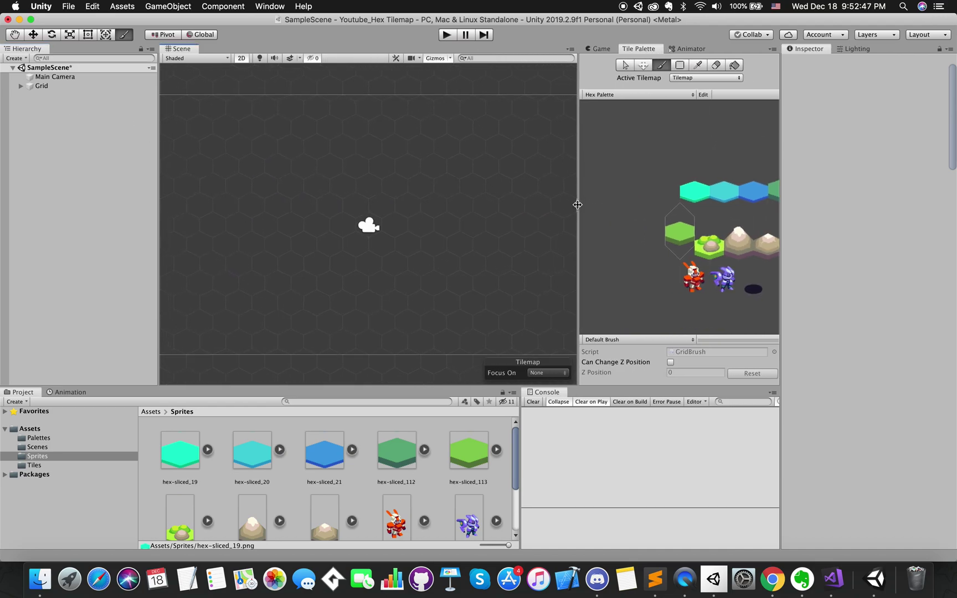
middle_click_drag(737, 218, 576, 184)
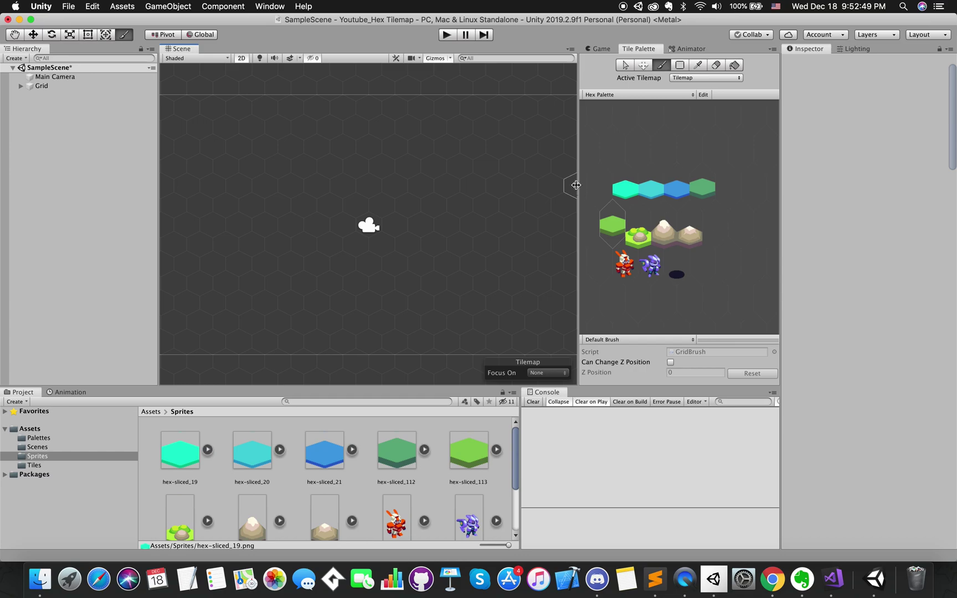
left_click_drag(576, 183, 358, 186)
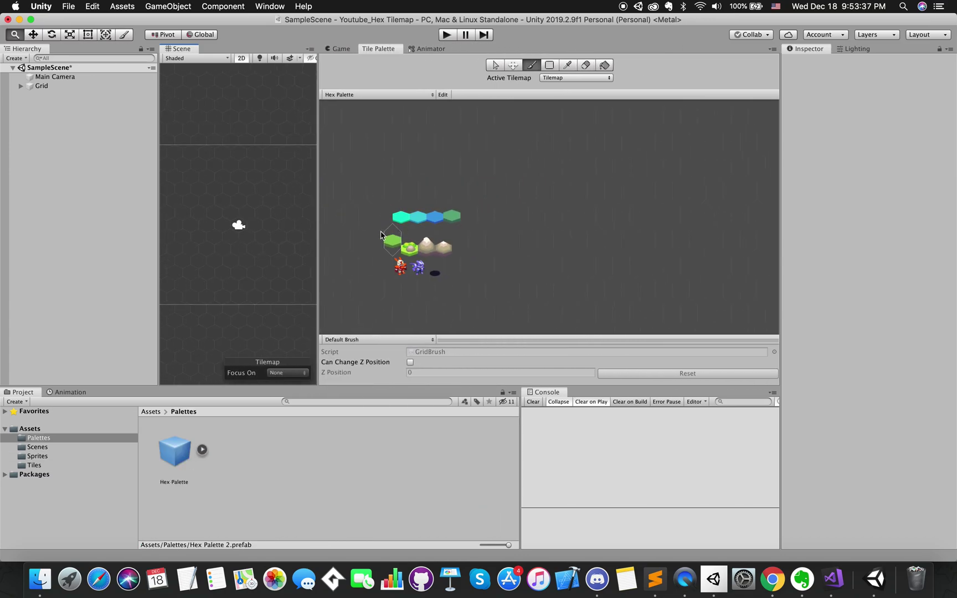
scroll(382, 241, "up", 3)
middle_click_drag(387, 255, 469, 214)
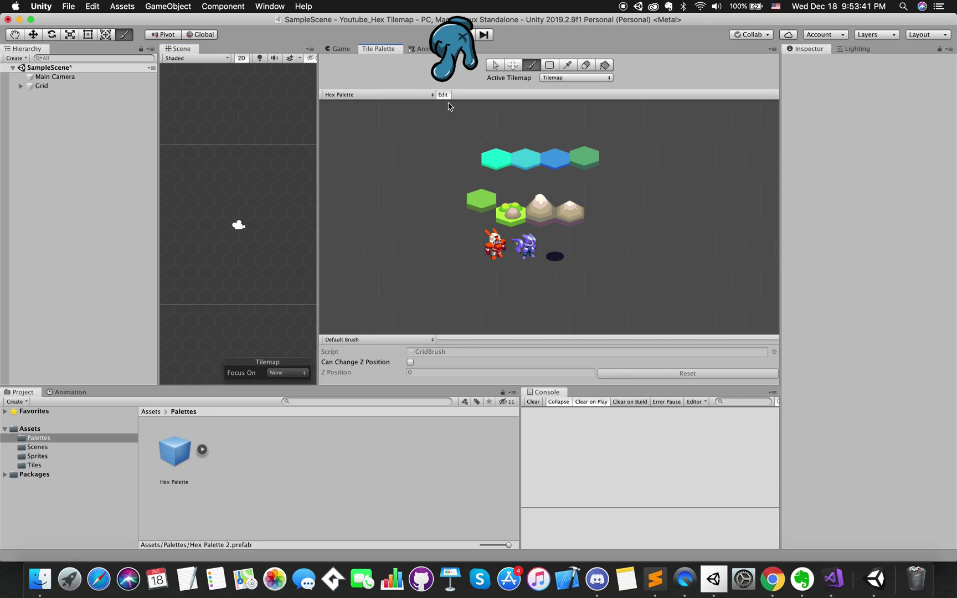
key("m")
left_click(451, 119)
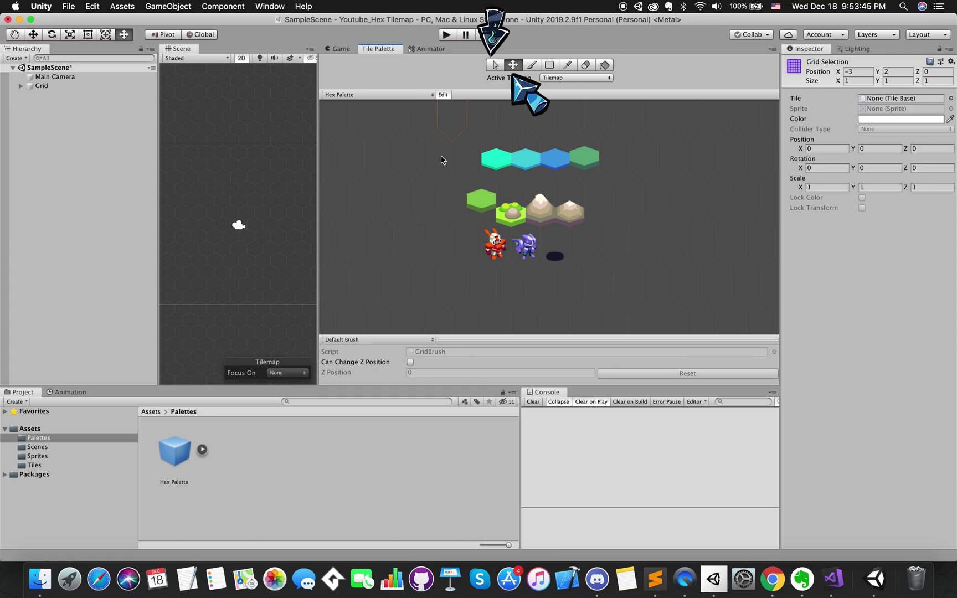
Step: Line up the teal, green, cyan, blue and light-green hexes in the top row, with grass below
key("s")
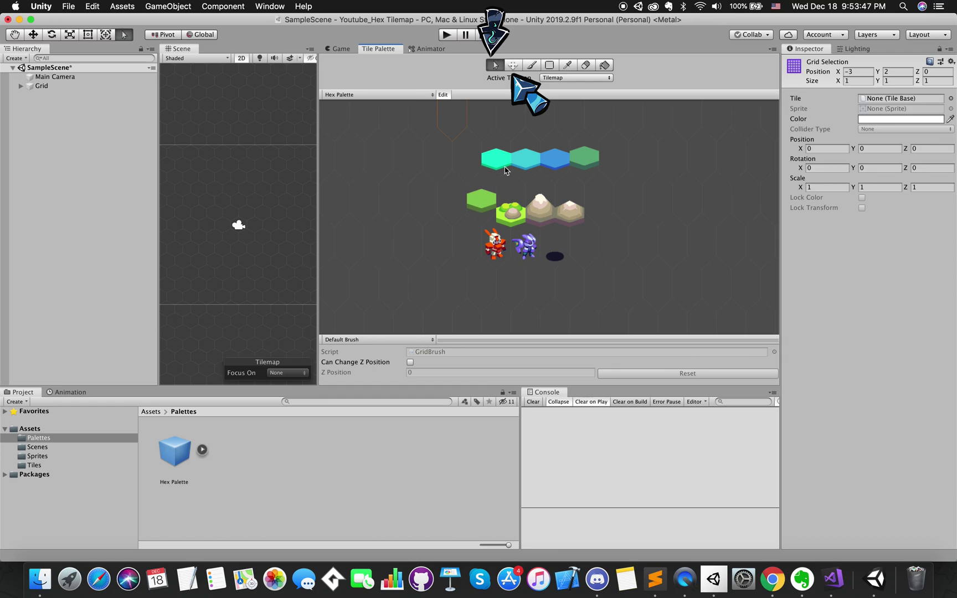
left_click(504, 170)
key("m")
left_click_drag(505, 170, 434, 169)
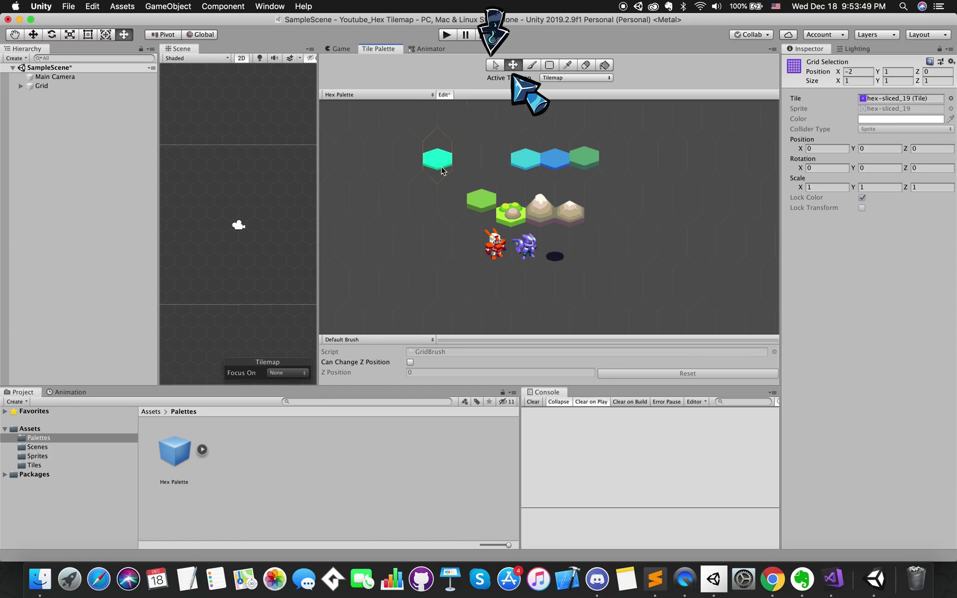
left_click_drag(481, 199, 422, 199)
left_click_drag(525, 159, 467, 160)
left_click_drag(554, 159, 525, 160)
left_click_drag(584, 158, 495, 157)
left_click_drag(499, 201, 412, 200)
Step: Place both mountain tiles beside the grass tile in the second row
key("s")
left_click(540, 209)
key("m")
left_click_drag(540, 210, 452, 209)
key("s")
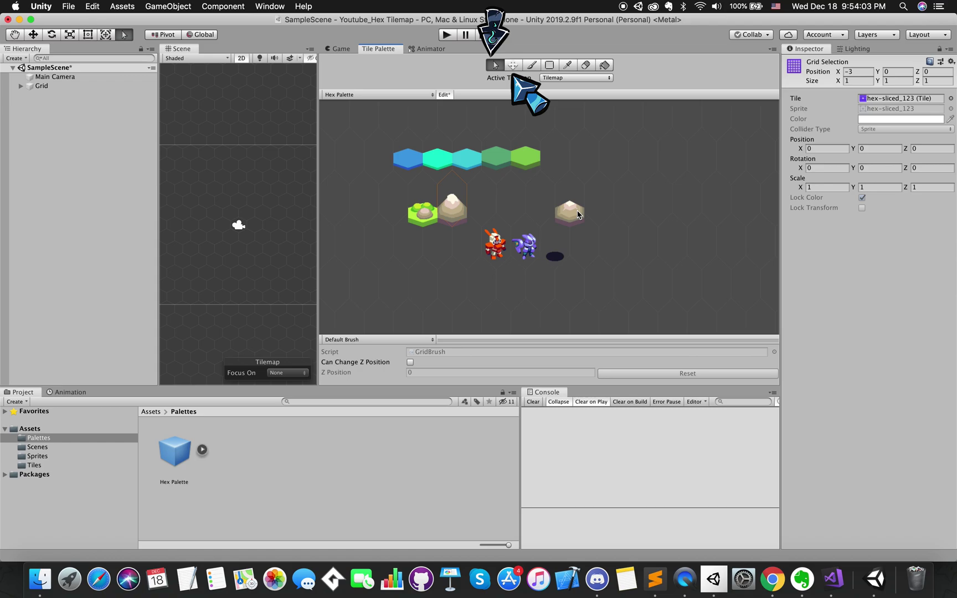
key("m")
key("s")
key("t")
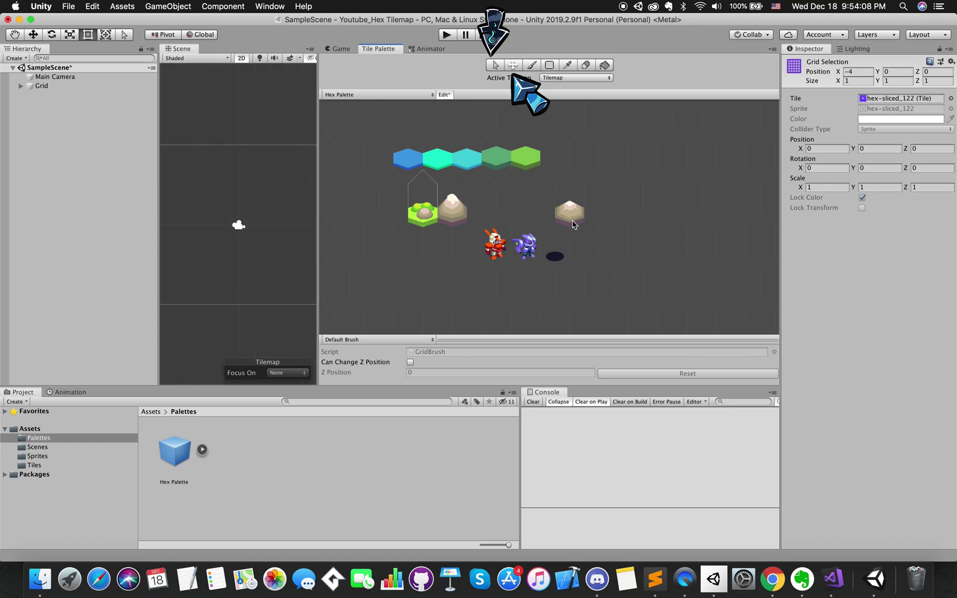
key("s")
left_click(572, 222)
key("m")
left_click_drag(572, 221, 426, 299)
Step: Move the red and purple character tiles into the bottom row and widen the Scene view again
key("s")
left_click(498, 256)
key("m")
left_click_drag(506, 264, 433, 306)
key("s")
left_click(555, 256)
key("m")
left_click_drag(555, 256, 481, 299)
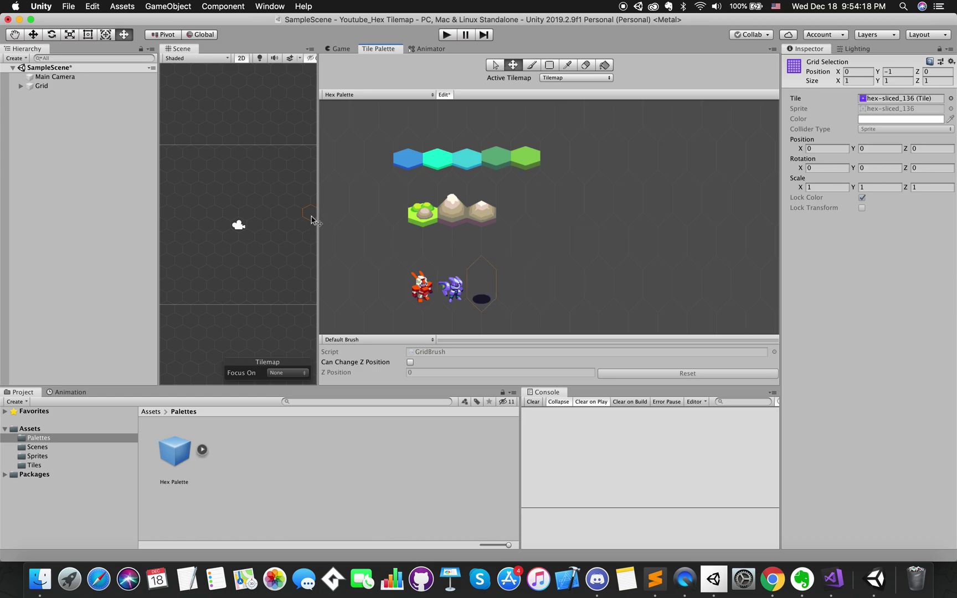
left_click_drag(313, 220, 531, 225)
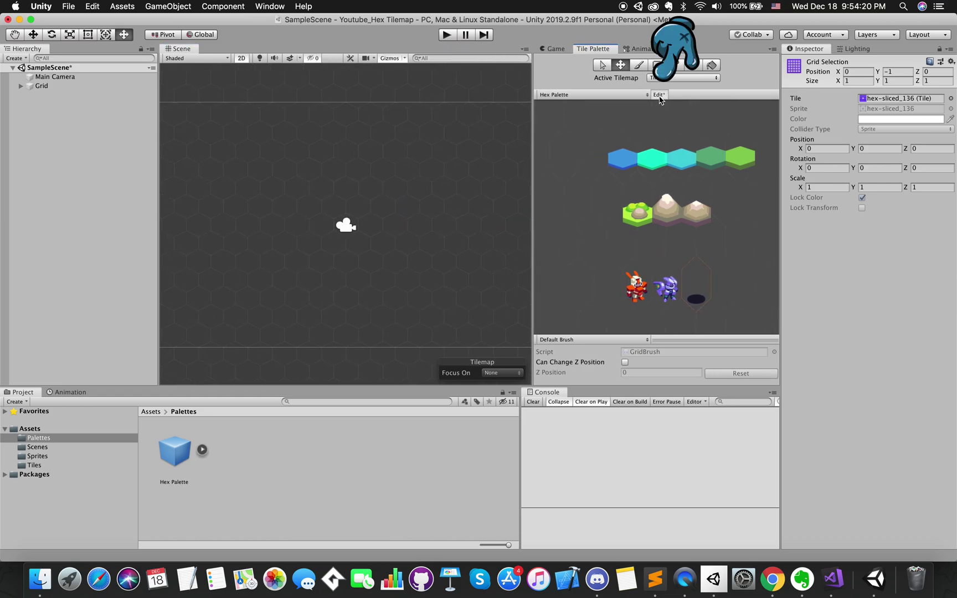
Step: Rename the Grid's tilemap to Water
left_click(20, 86)
left_click(55, 96)
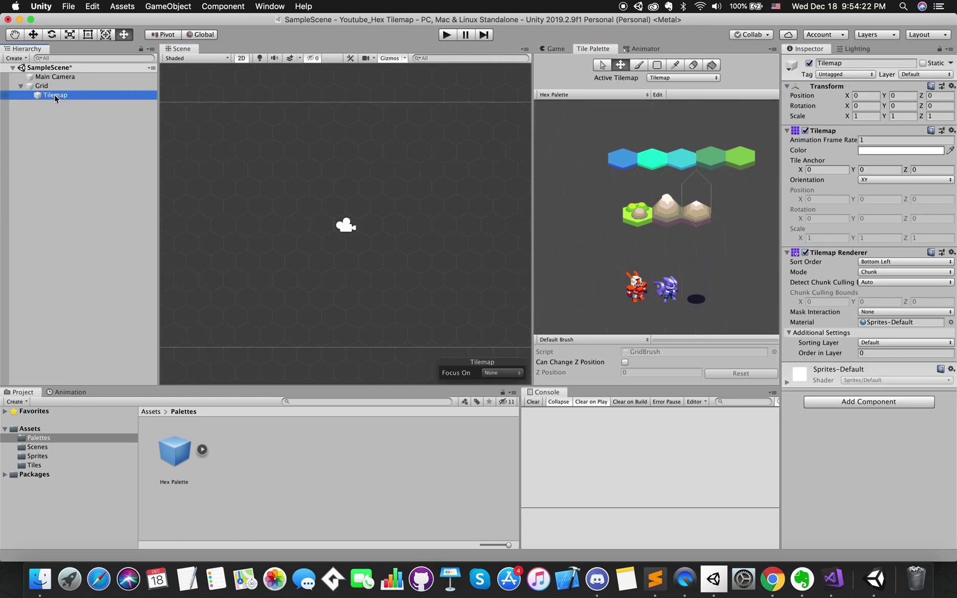
left_click(55, 97)
type("Water")
key("Return")
Step: Box-fill a rectangle of the scene with the blue water hex tile
scroll(395, 260, "down", 4)
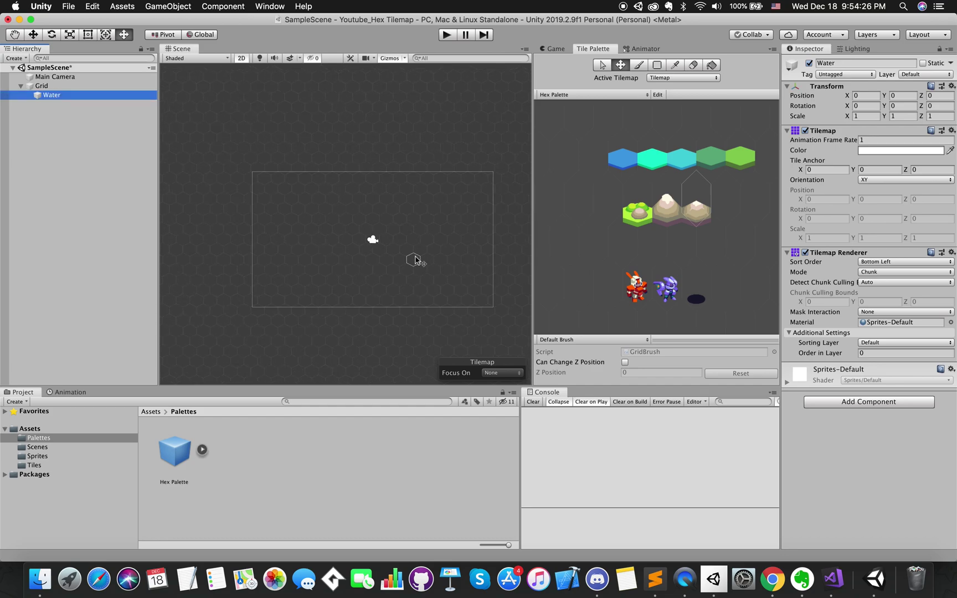
scroll(379, 260, "down", 2)
left_click(657, 65)
left_click(625, 162)
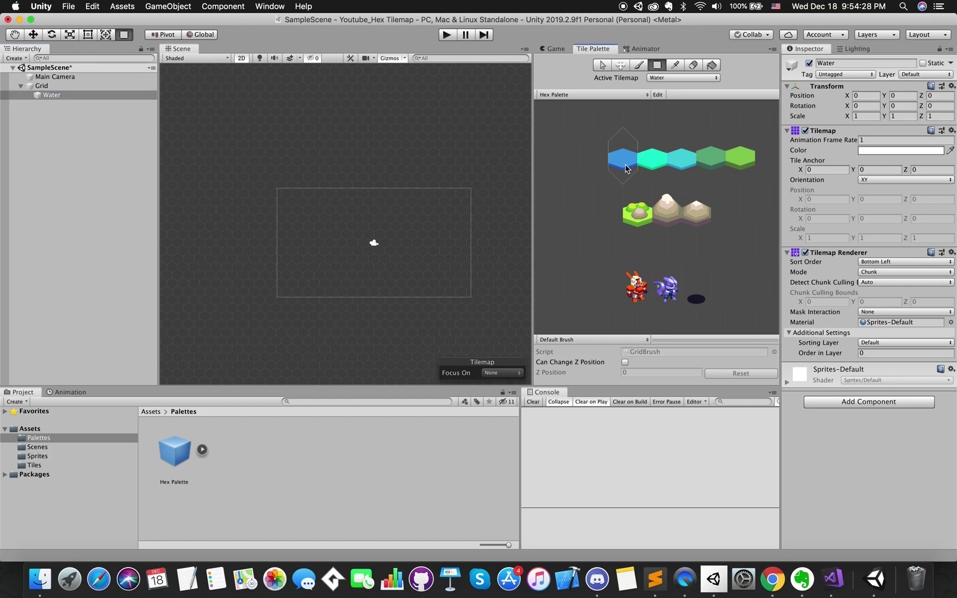
left_click_drag(248, 130, 493, 179)
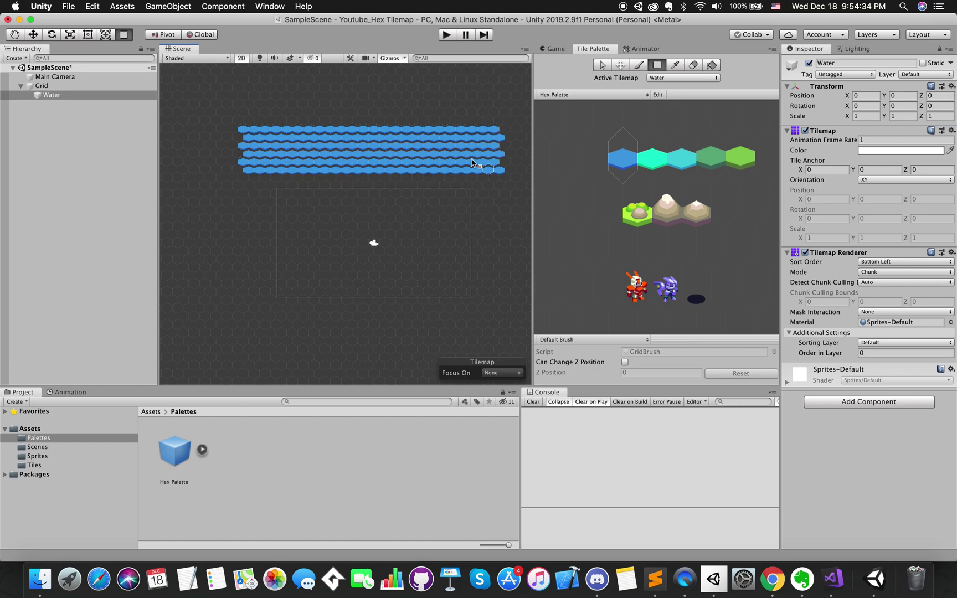
scroll(316, 145, "up", 5)
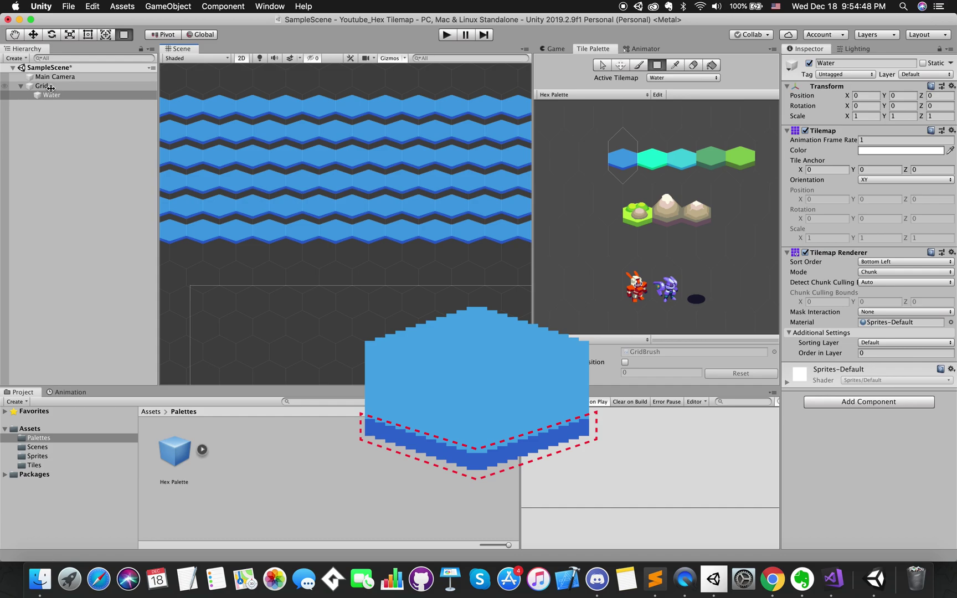
Step: Compare the Hex Palette's cell height, then set the scene Grid's Cell Size Y to 0.68
left_click(180, 445)
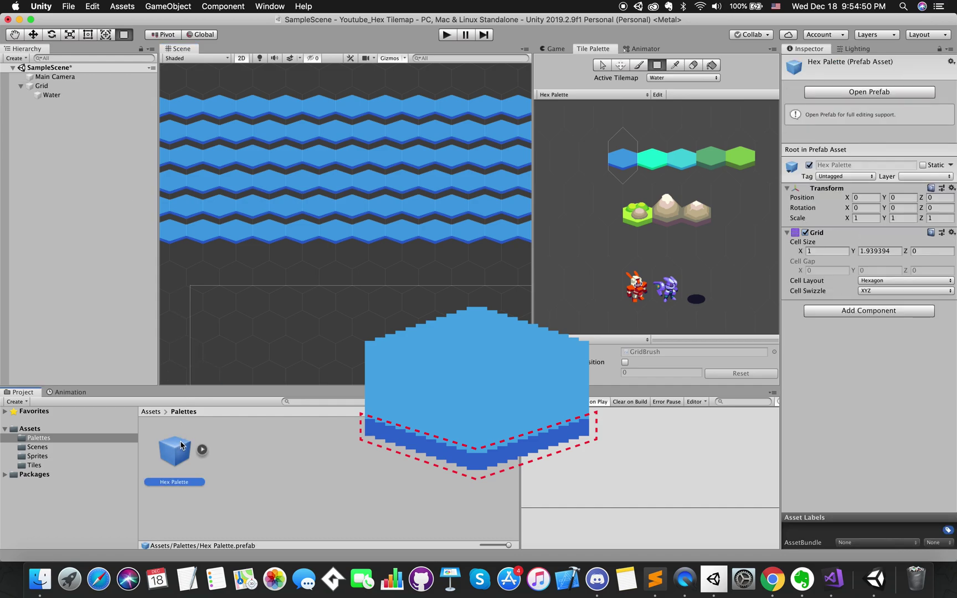
left_click(875, 254)
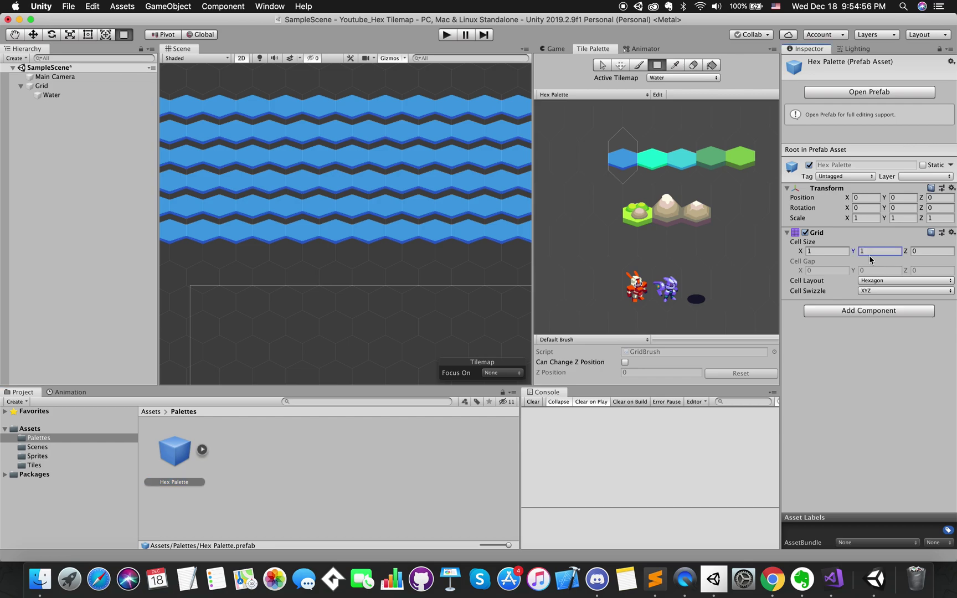
left_click(55, 86)
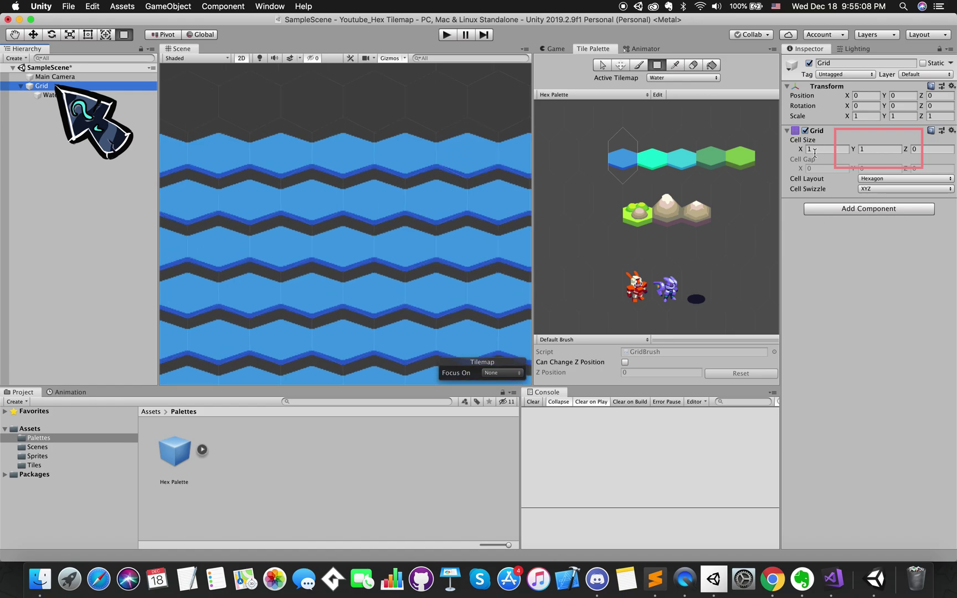
left_click_drag(853, 150, 853, 151)
scroll(434, 250, "down", 5)
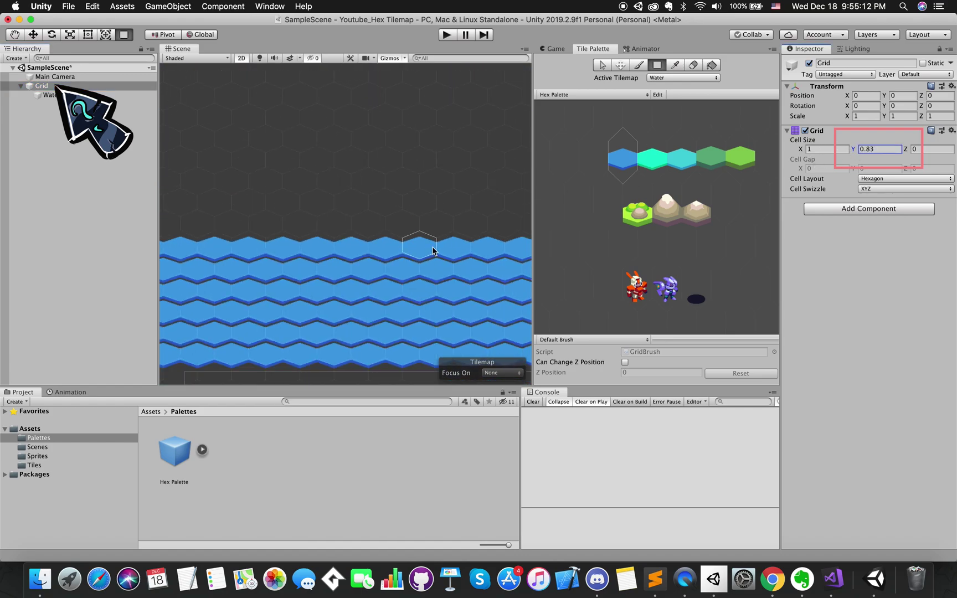
scroll(412, 265, "up", 3)
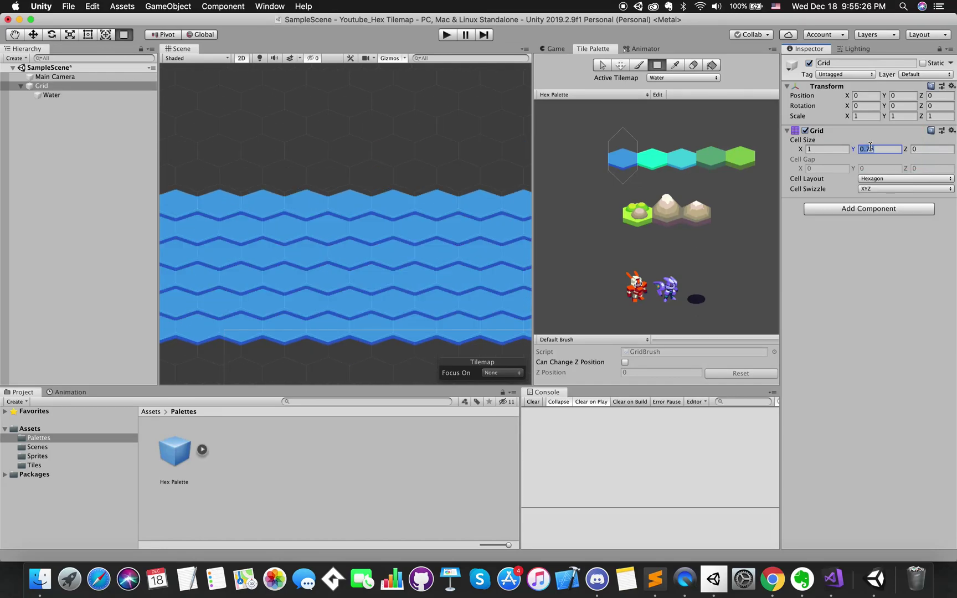
key("BackSpace")
type("0.65")
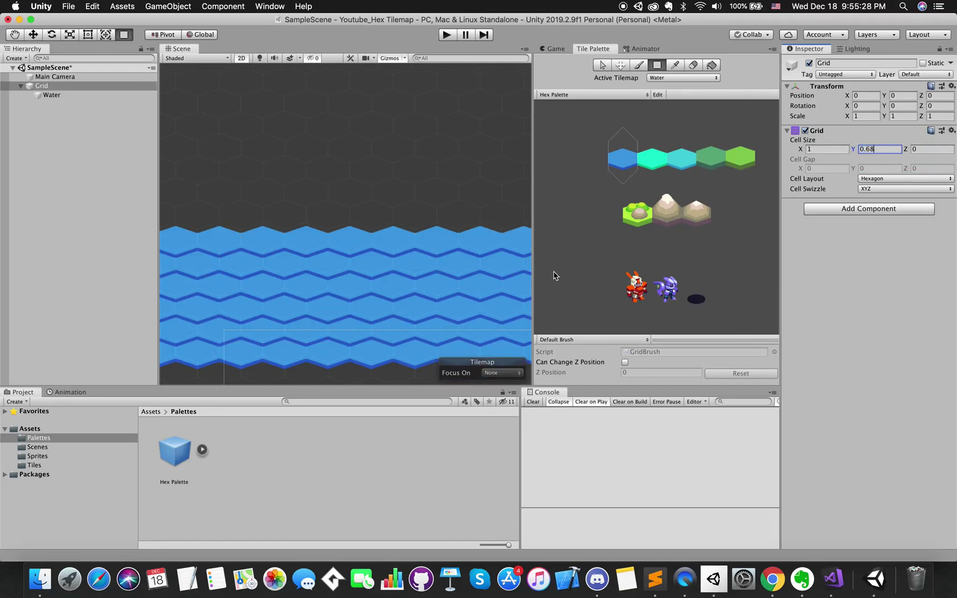
left_click_drag(532, 258, 590, 254)
scroll(422, 287, "down", 2)
scroll(336, 299, "up", 5)
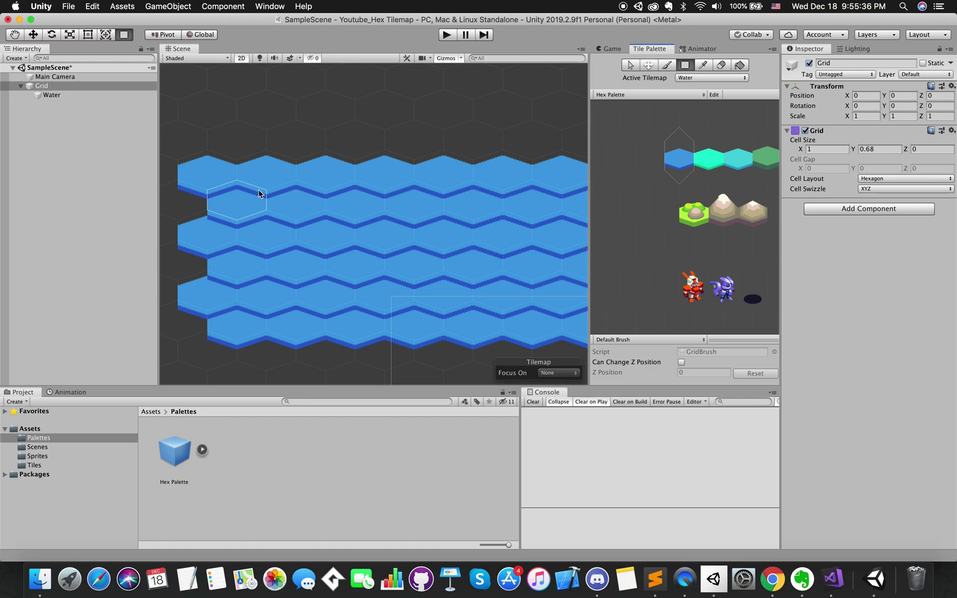
Step: Set the Water tilemap renderer's Mode to Individual
left_click(71, 94)
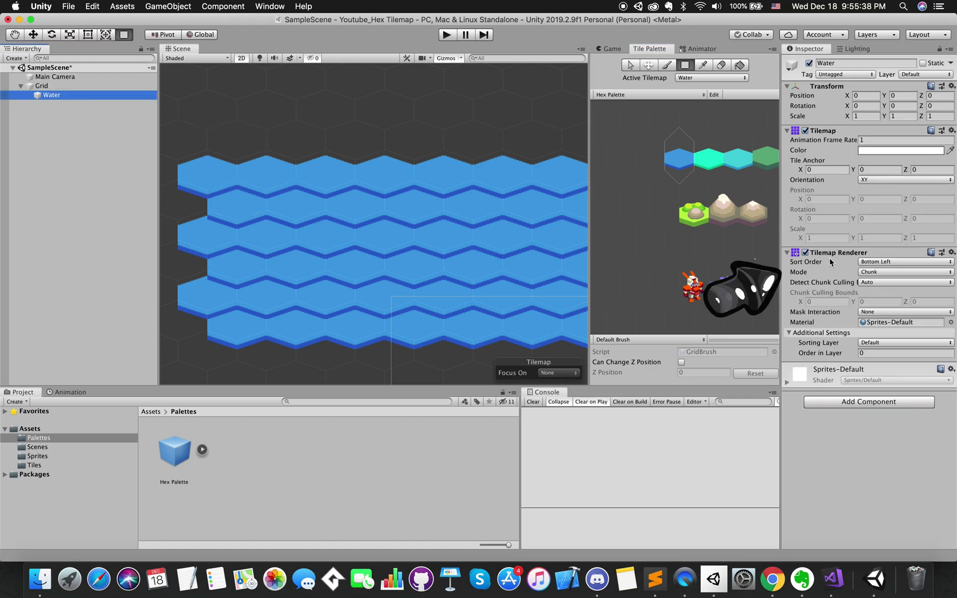
left_click(868, 272)
left_click(876, 283)
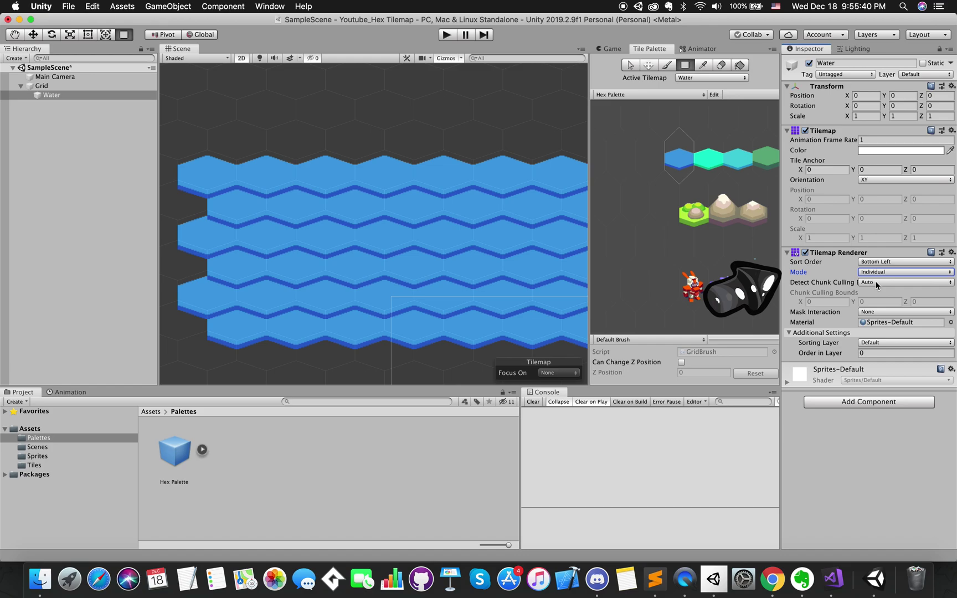
Step: In Project Settings > Graphics, set Transparency Sort Mode to Custom Axis with axis 0, 1, 0
left_click(90, 6)
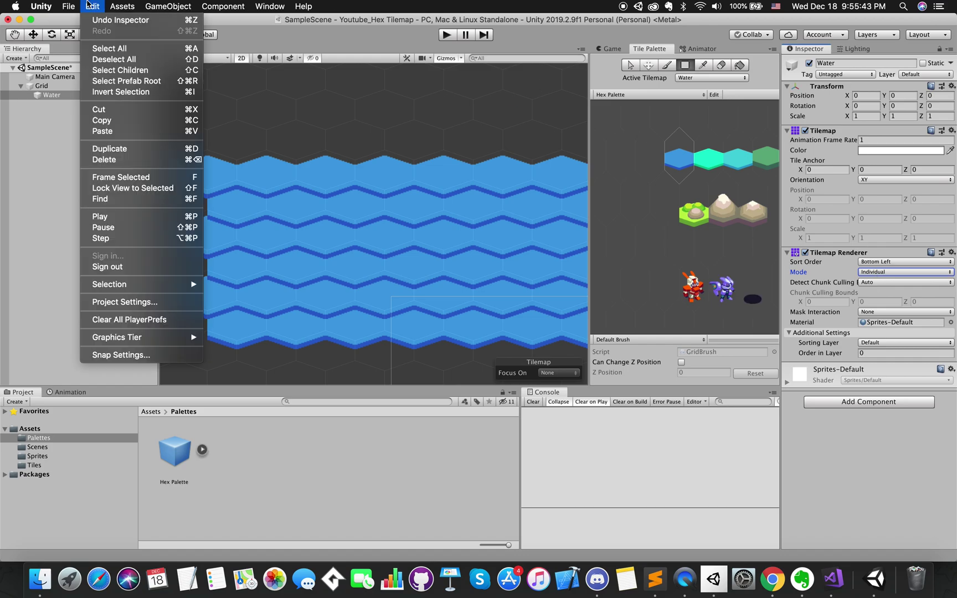
left_click(140, 302)
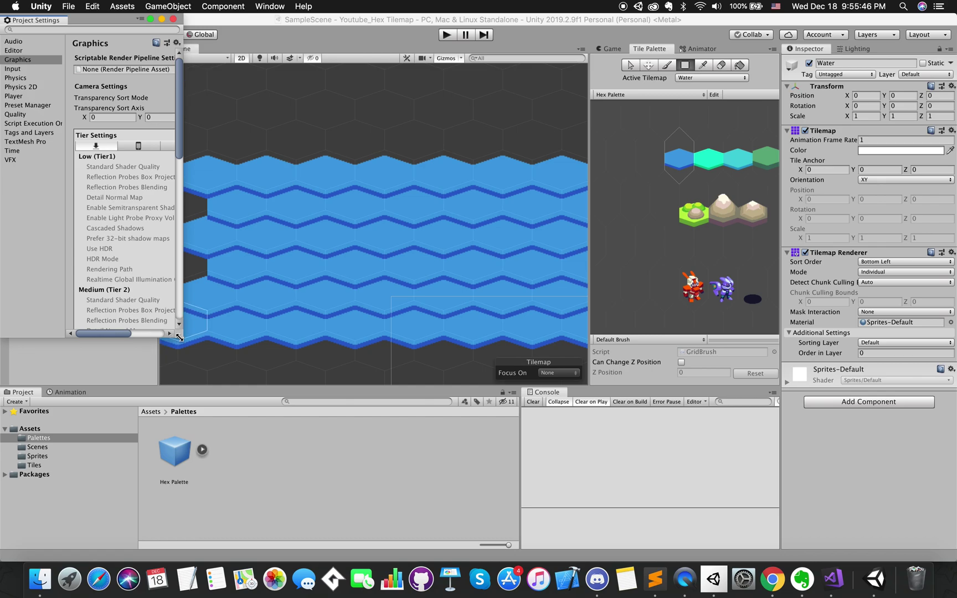
left_click_drag(193, 340, 496, 446)
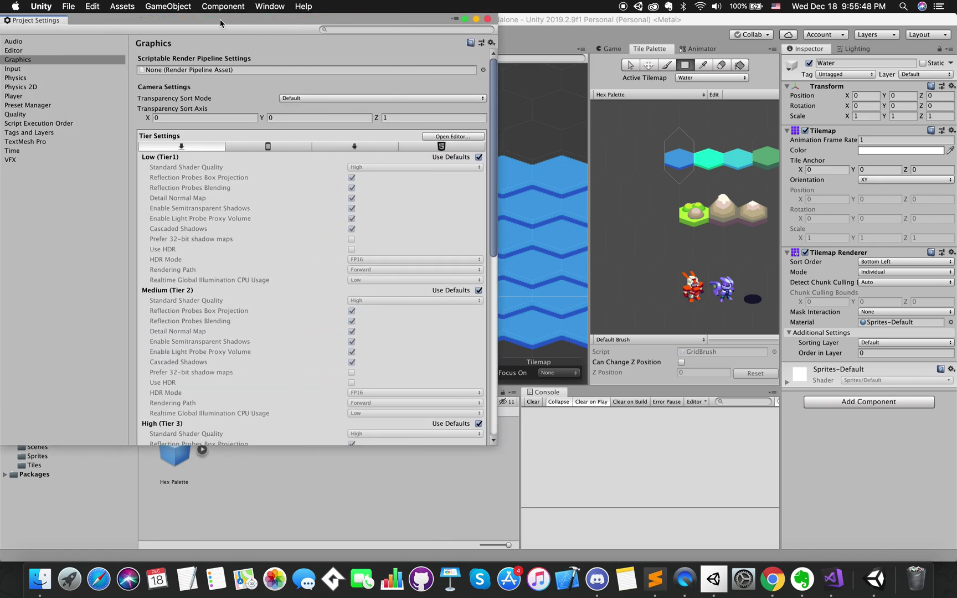
left_click_drag(220, 23, 557, 109)
left_click(636, 185)
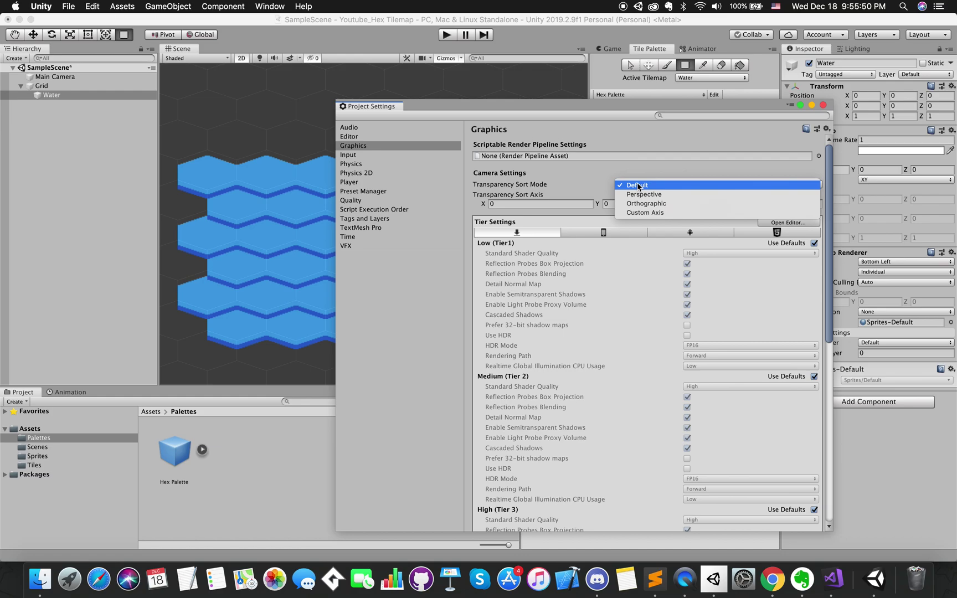
left_click(637, 215)
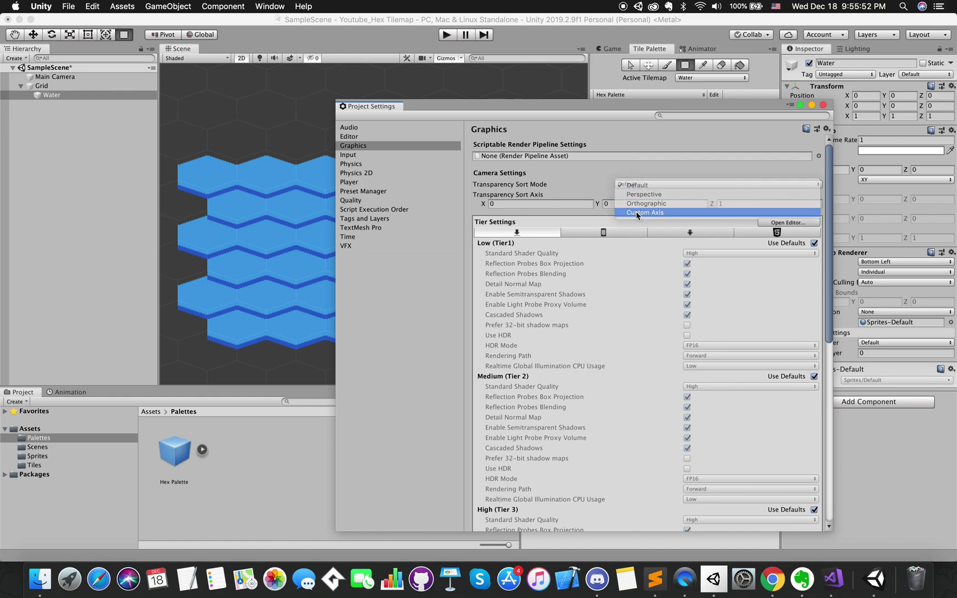
left_click_drag(587, 109, 657, 104)
left_click(704, 198)
type("2")
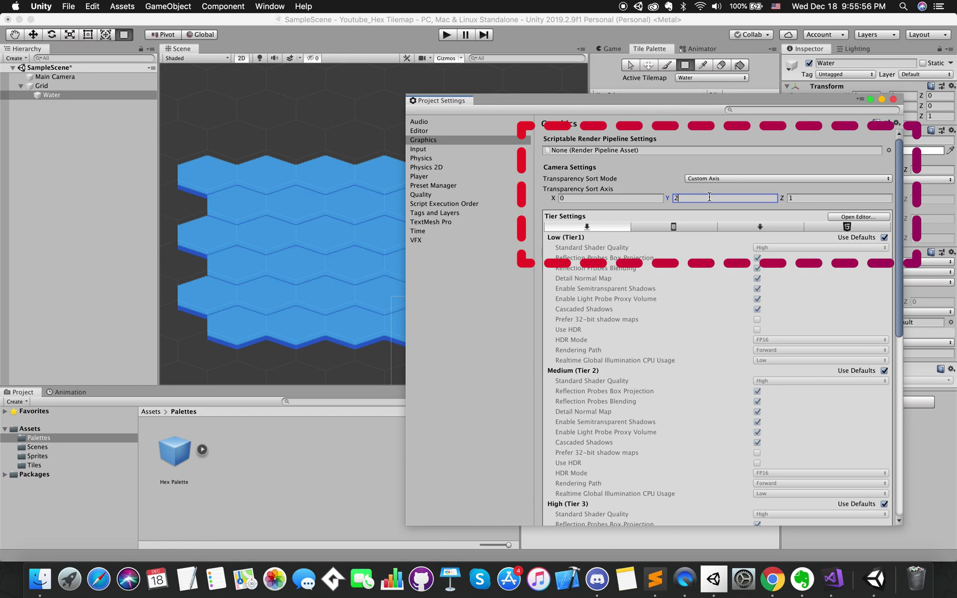
key("BackSpace")
type("1")
left_click(798, 198)
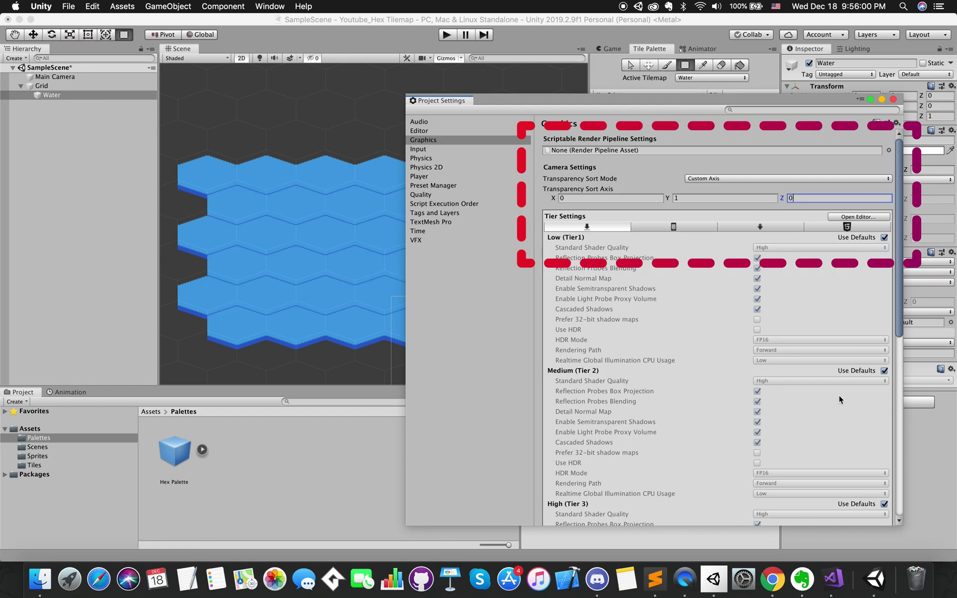
left_click(893, 101)
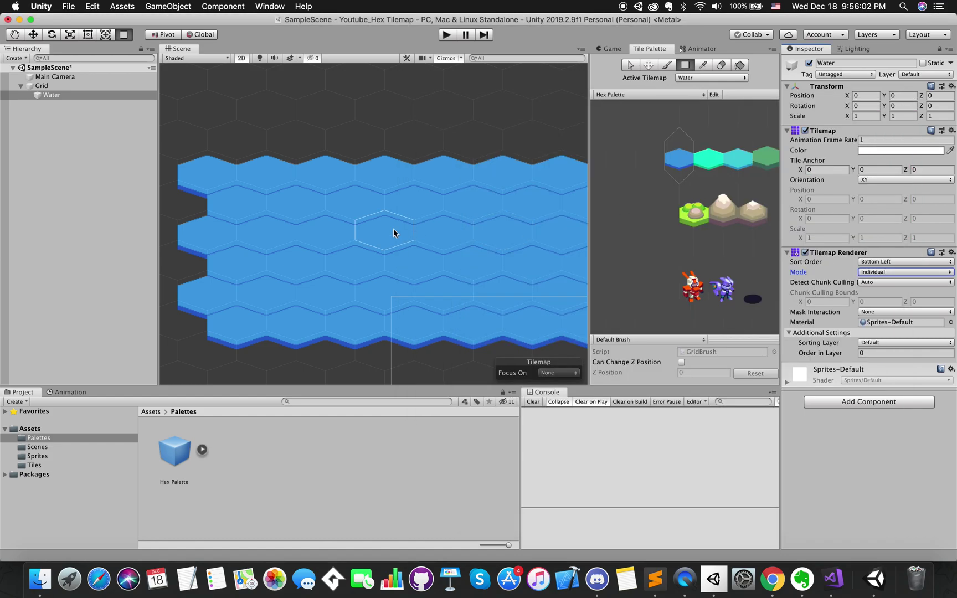
Step: Set the Grid's Cell Size Y to 0.65
left_click(42, 86)
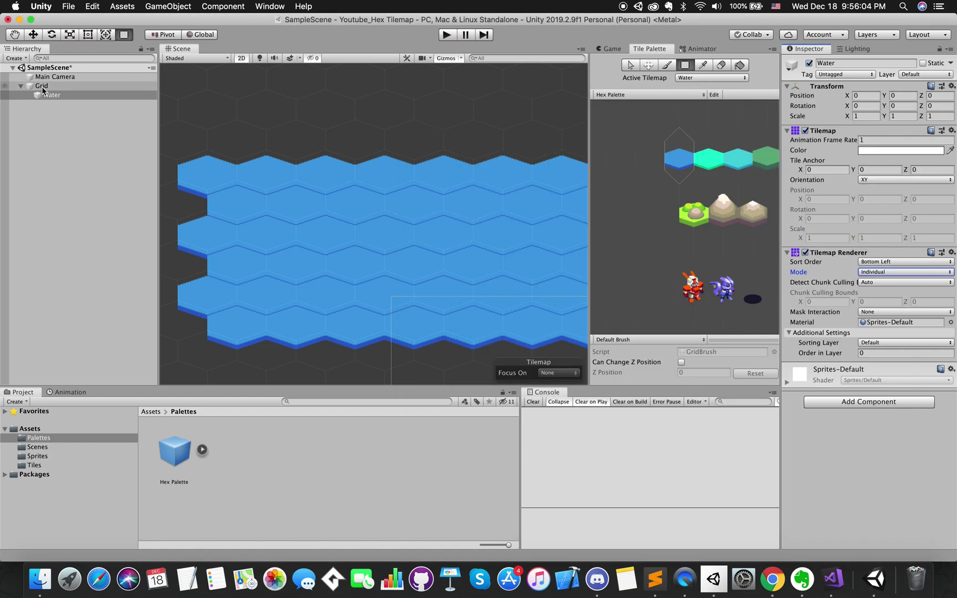
left_click_drag(859, 149, 874, 148)
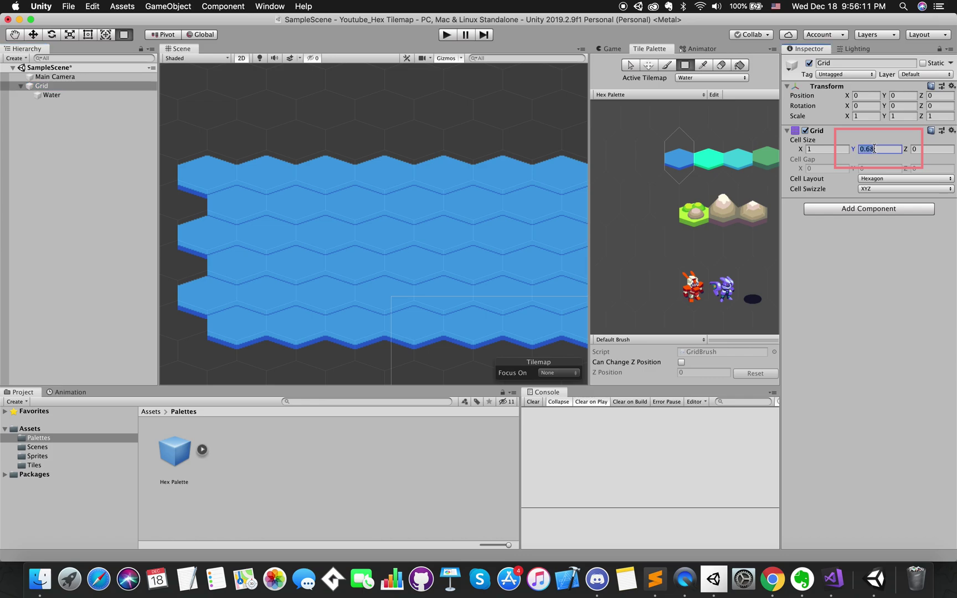
type("0.65")
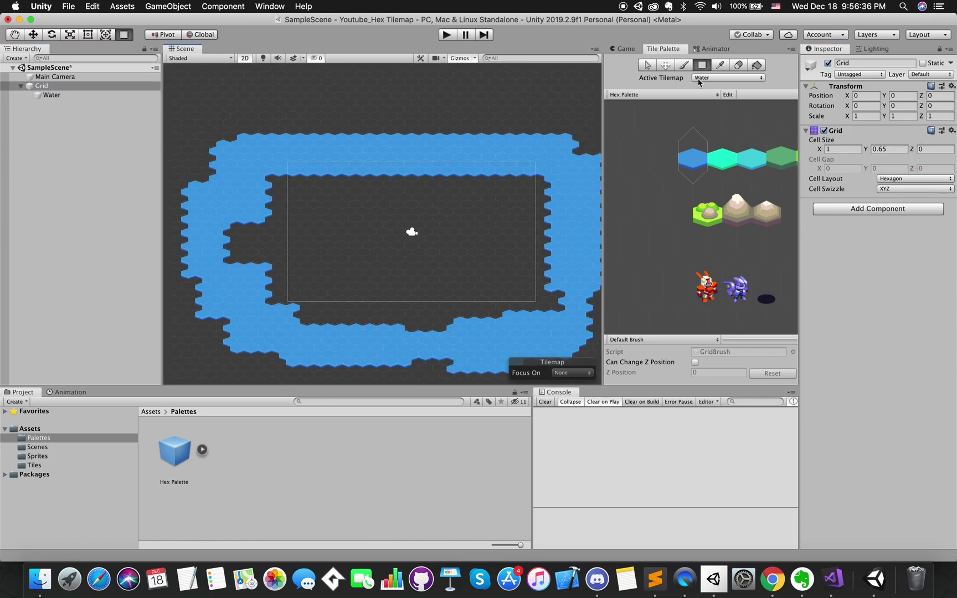
Step: Brush a blue outer ring, a cyan inner band and mint shallows along the left side
left_click(684, 64)
mouse_move(537, 194)
left_mouse_down()
mouse_move(378, 260)
mouse_move(242, 233)
mouse_move(202, 190)
mouse_move(478, 126)
mouse_move(243, 339)
mouse_move(376, 250)
left_mouse_up()
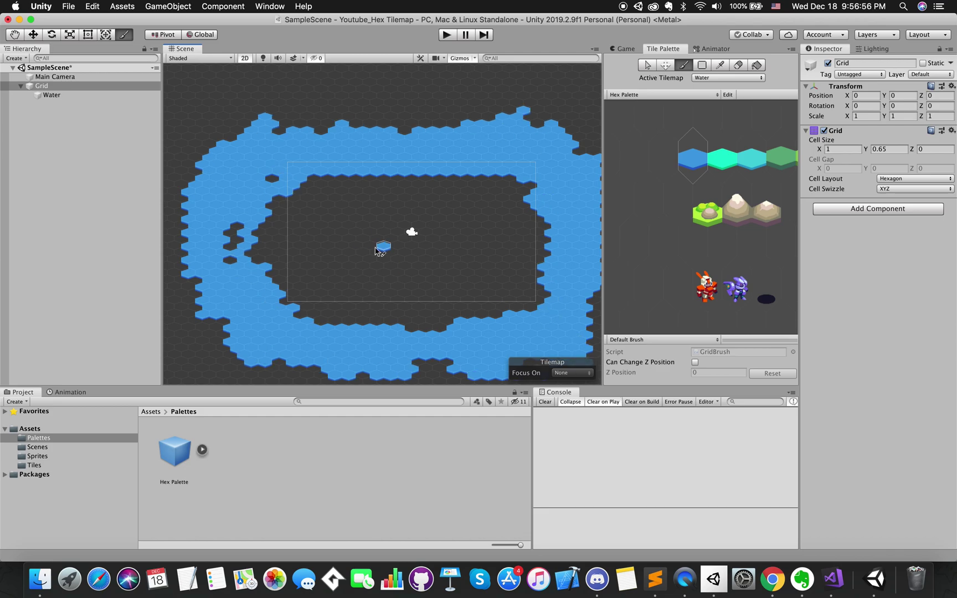
left_click(751, 159)
mouse_move(308, 177)
left_mouse_down()
mouse_move(241, 238)
mouse_move(274, 291)
mouse_move(350, 319)
mouse_move(458, 332)
mouse_move(541, 326)
mouse_move(555, 229)
mouse_move(364, 165)
mouse_move(537, 205)
left_mouse_up()
left_click(721, 159)
mouse_move(319, 185)
left_mouse_down()
mouse_move(271, 254)
mouse_move(340, 310)
mouse_move(407, 179)
mouse_move(548, 230)
mouse_move(510, 312)
mouse_move(330, 318)
mouse_move(438, 182)
mouse_move(522, 217)
mouse_move(363, 317)
mouse_move(386, 275)
mouse_move(458, 296)
left_mouse_up()
scroll(459, 296, "up", 2)
left_click(50, 95)
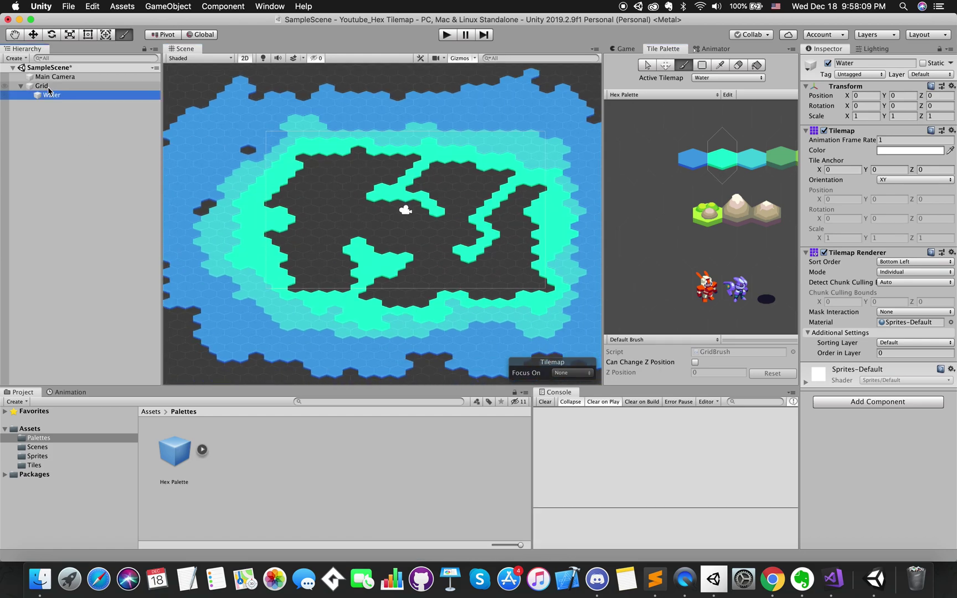
Step: Add a new Hexagonal Tilemap under Grid and name it Land
right_click(49, 88)
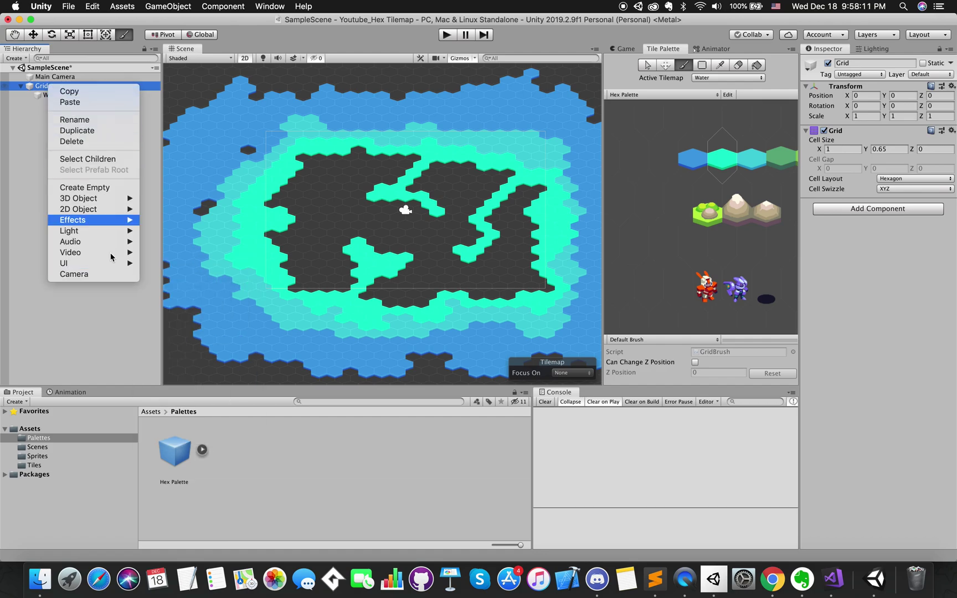
mouse_move(113, 210)
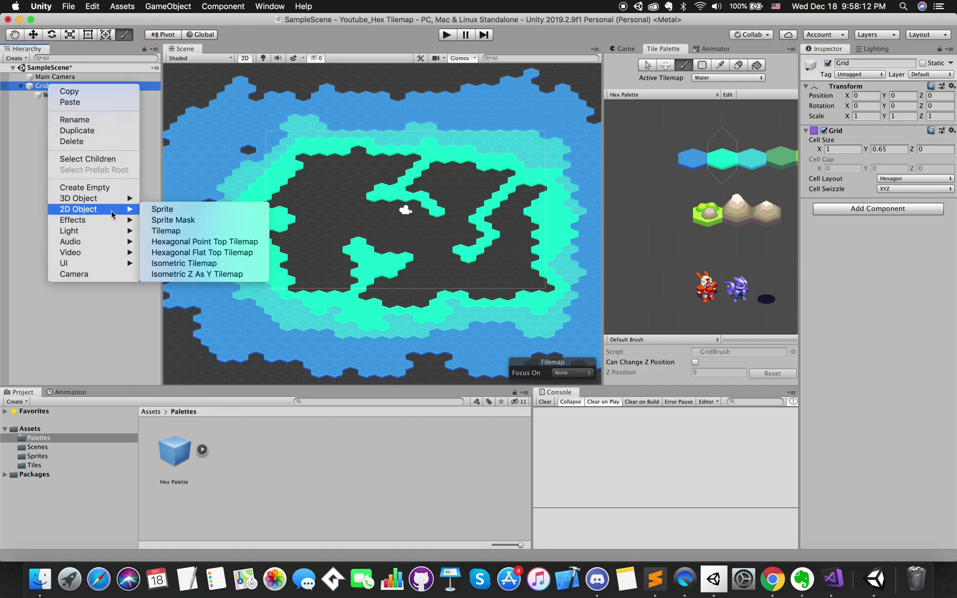
left_click(196, 242)
left_click(62, 106)
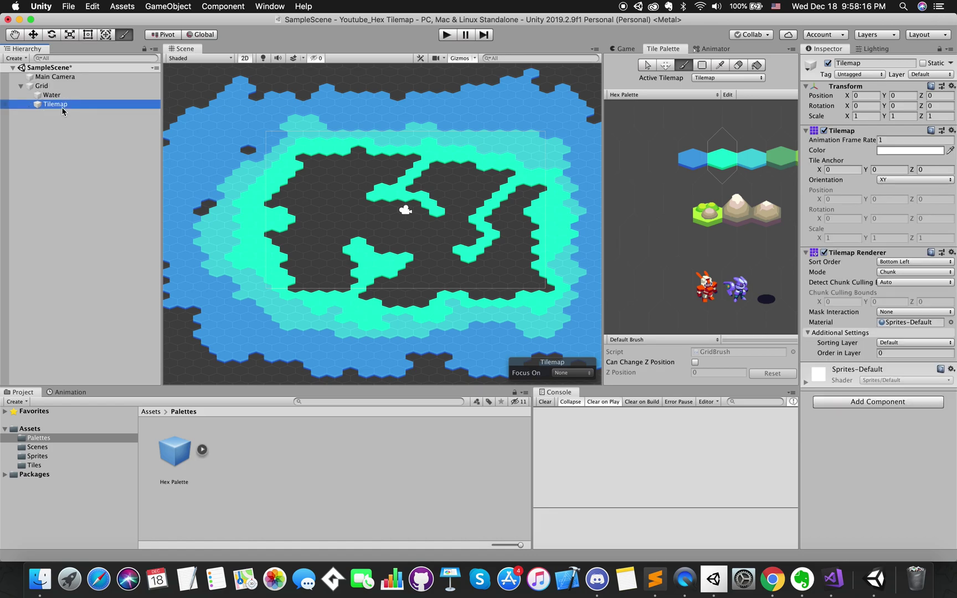
type("Land")
key("Return")
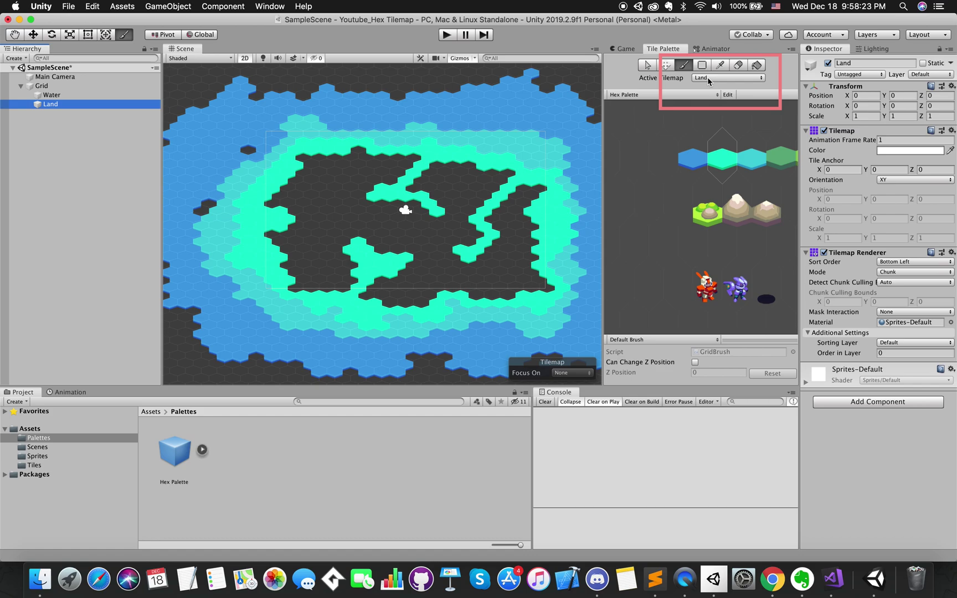
Step: Set the Land tilemap's Mode to Individual and brush green land hexes over the dark interior
scroll(709, 196, "down", 2)
left_click(762, 174)
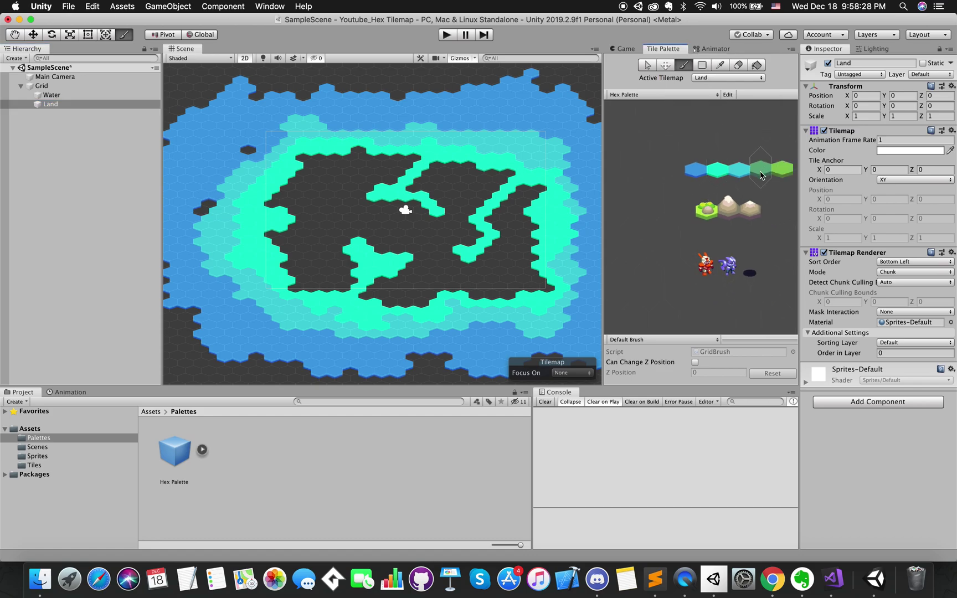
mouse_move(336, 180)
left_mouse_down()
mouse_move(317, 164)
mouse_move(377, 160)
left_mouse_up()
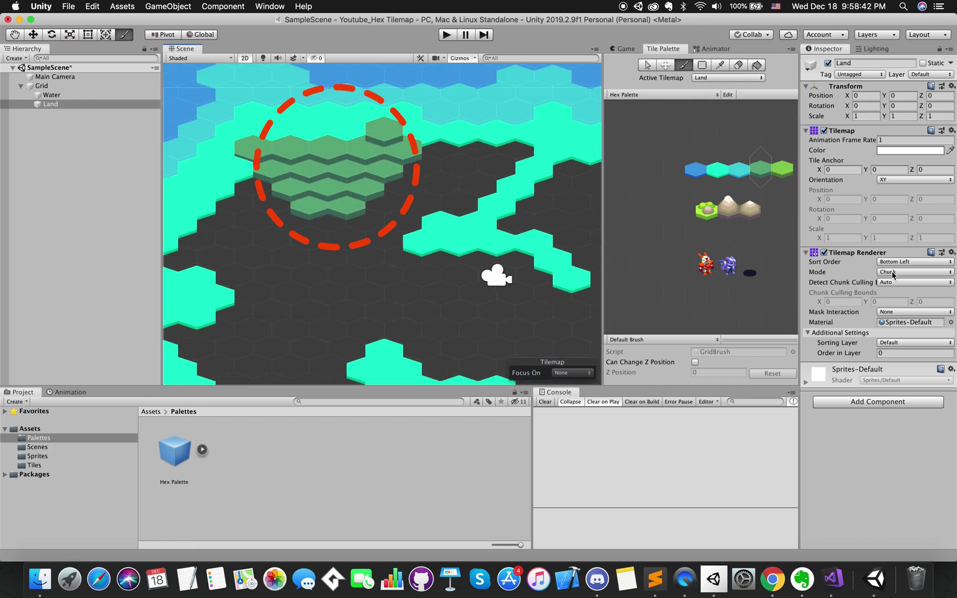
left_click(892, 273)
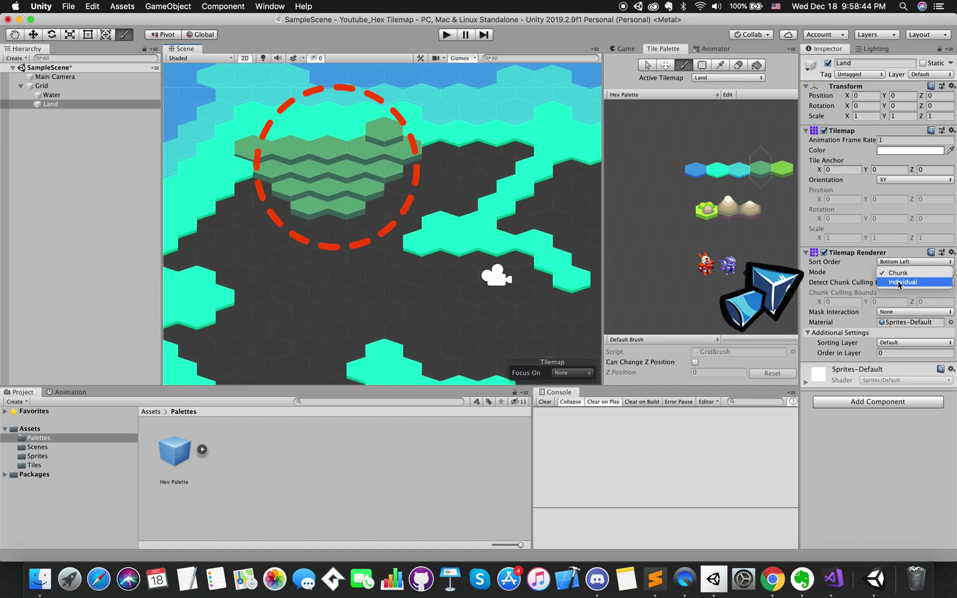
key("Return")
mouse_move(427, 160)
left_mouse_down()
mouse_move(504, 152)
mouse_move(466, 182)
mouse_move(444, 166)
mouse_move(459, 171)
mouse_move(427, 166)
left_mouse_up()
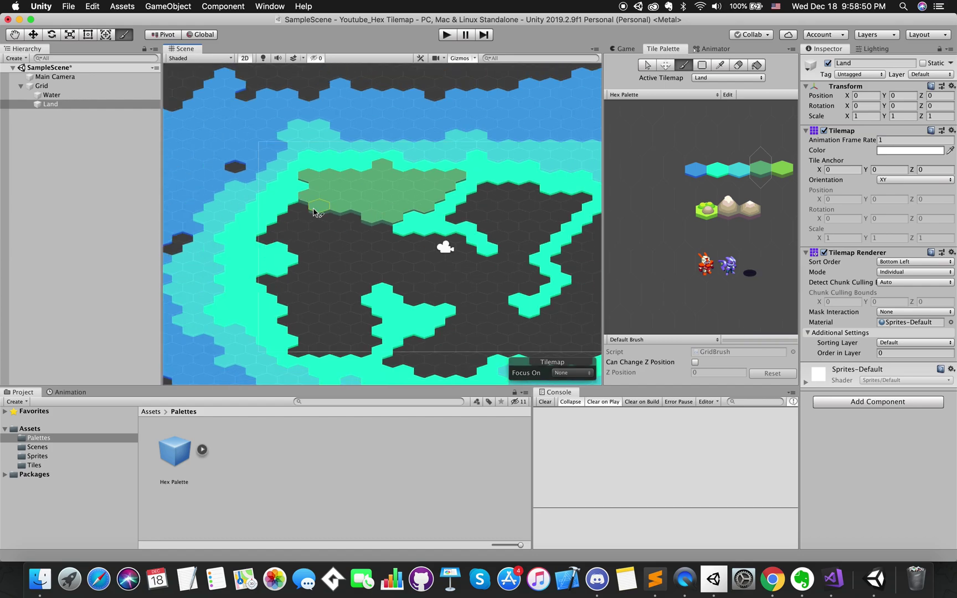
mouse_move(328, 209)
left_mouse_down()
mouse_move(325, 249)
mouse_move(297, 315)
mouse_move(362, 342)
mouse_move(352, 245)
left_mouse_up()
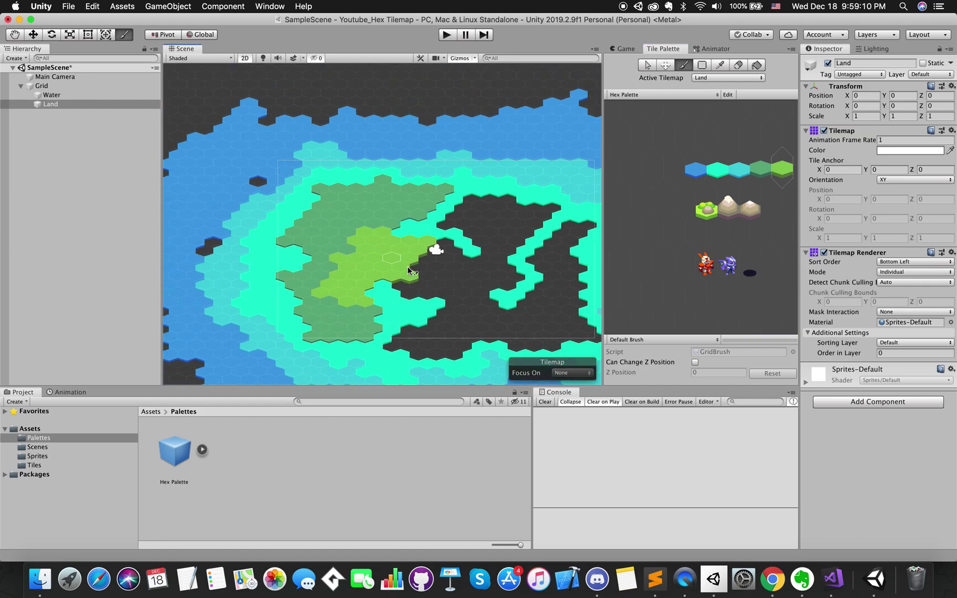
mouse_move(393, 205)
left_mouse_down()
mouse_move(443, 167)
mouse_move(498, 233)
mouse_move(474, 117)
mouse_move(520, 187)
mouse_move(515, 266)
mouse_move(332, 277)
left_mouse_up()
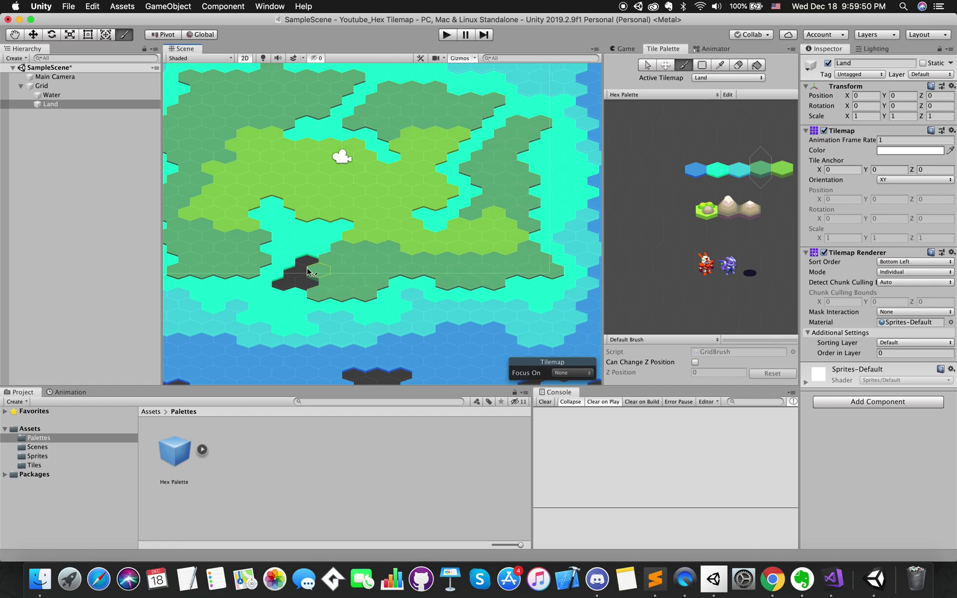
middle_click_drag(332, 277, 418, 317)
Step: Experiment with the Land tilemap's tint colour
left_click(827, 64)
left_click(828, 63)
left_click(888, 151)
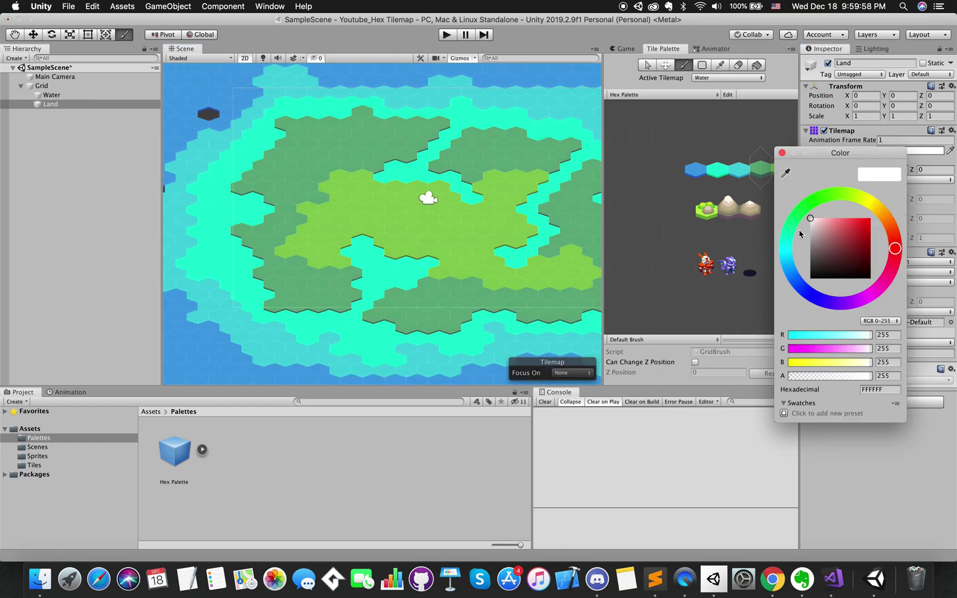
mouse_move(823, 232)
left_mouse_down()
mouse_move(829, 274)
mouse_move(820, 223)
mouse_move(836, 260)
mouse_move(842, 219)
mouse_move(791, 274)
mouse_move(833, 231)
left_mouse_up()
left_click(823, 196)
Step: Add a Hexagonal Point Top Tilemap under Grid named Obstacles
left_click(55, 87)
right_click(60, 90)
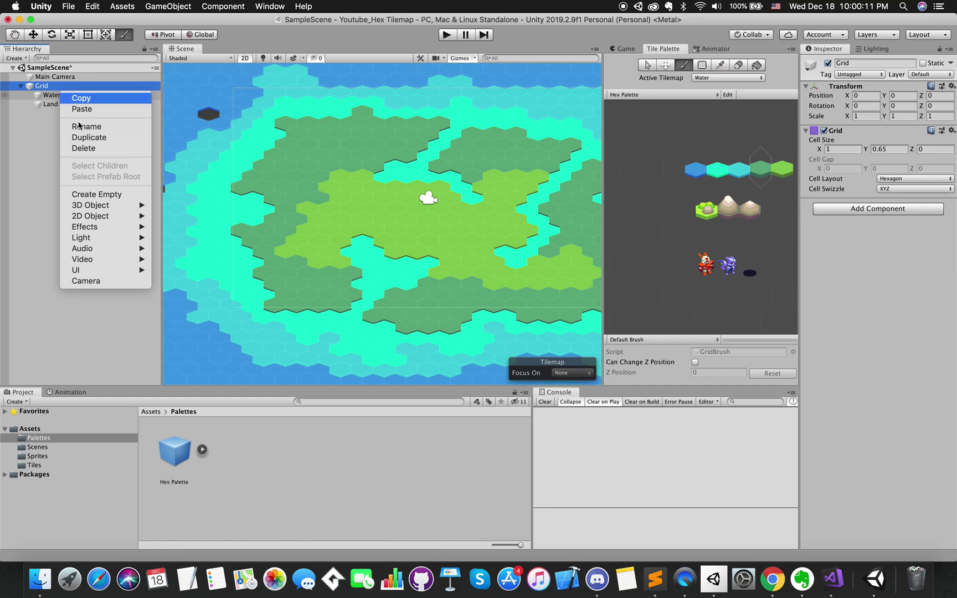
mouse_move(98, 216)
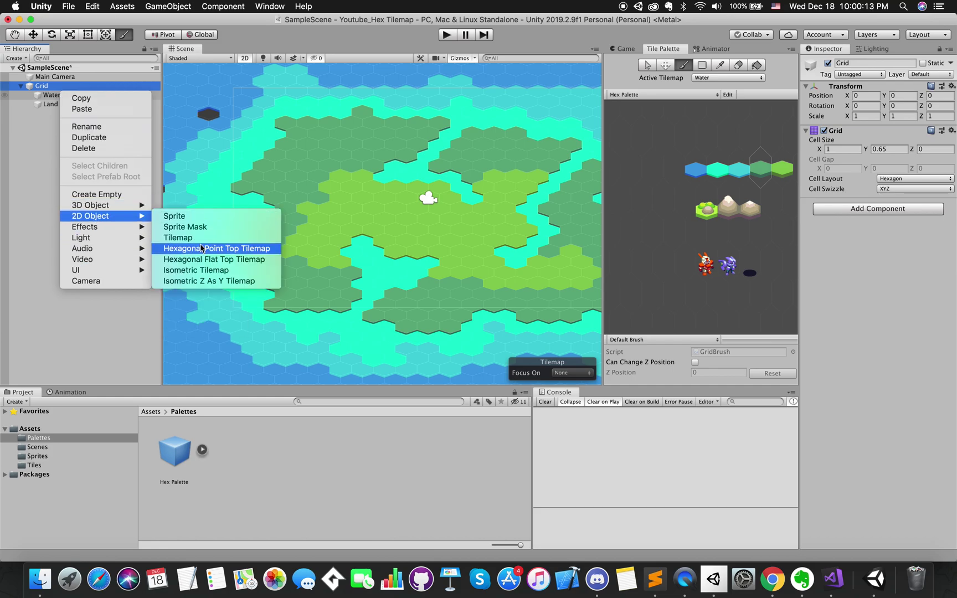
left_click(199, 249)
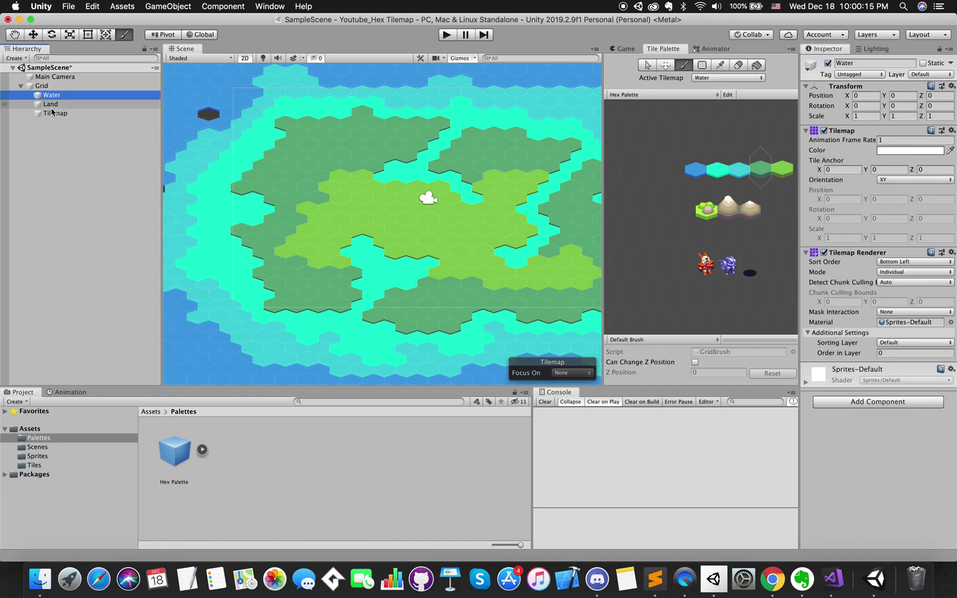
type("Obstacle")
key("Return")
type("s")
key("Return")
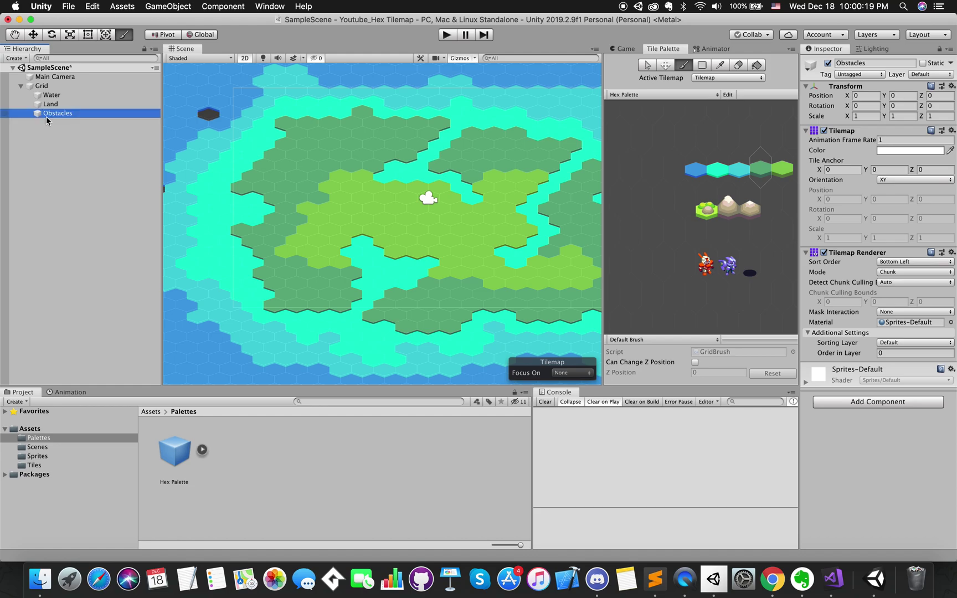
Step: Make Obstacles the Active Tilemap and pick the grassy obstacle tile
left_click(713, 78)
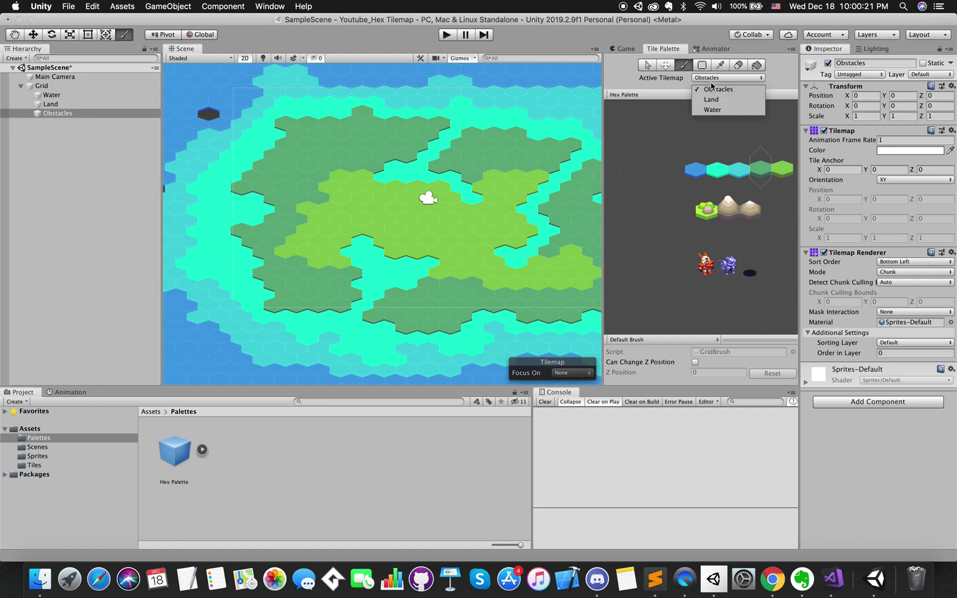
left_click(716, 89)
left_click(707, 210)
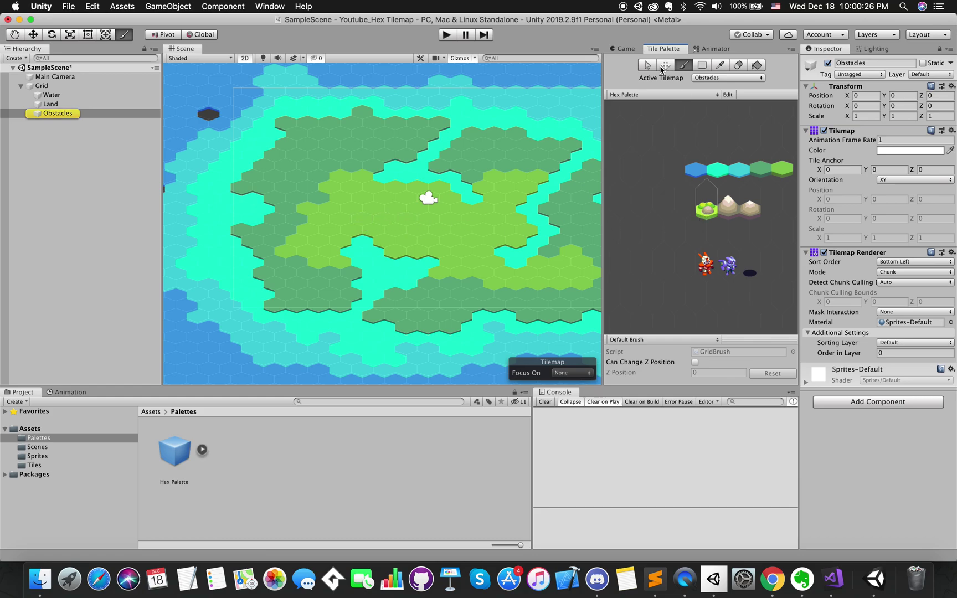
left_click(68, 113)
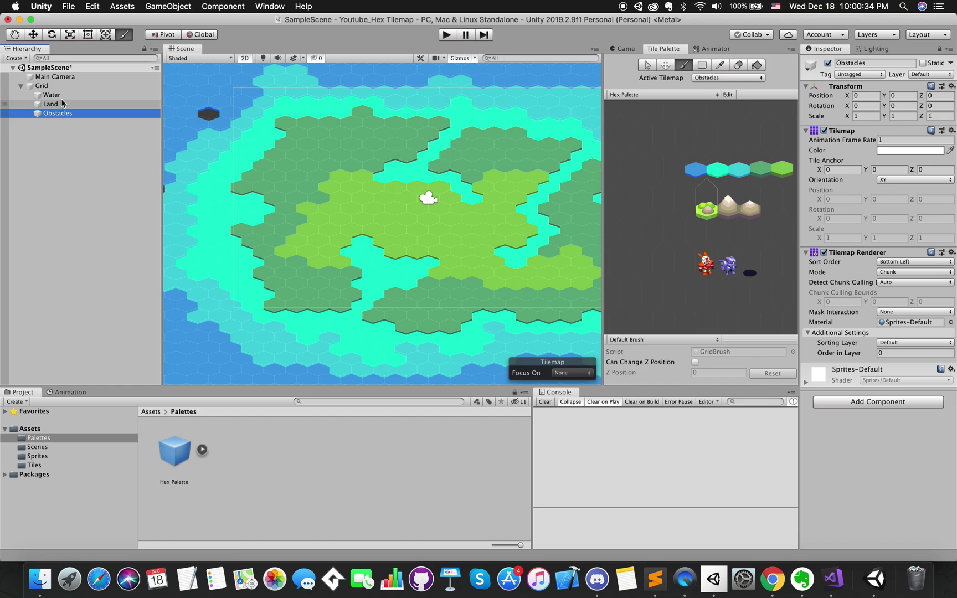
Step: Step through the tilemaps to Obstacles and inspect its Order in Layer
left_click(56, 94)
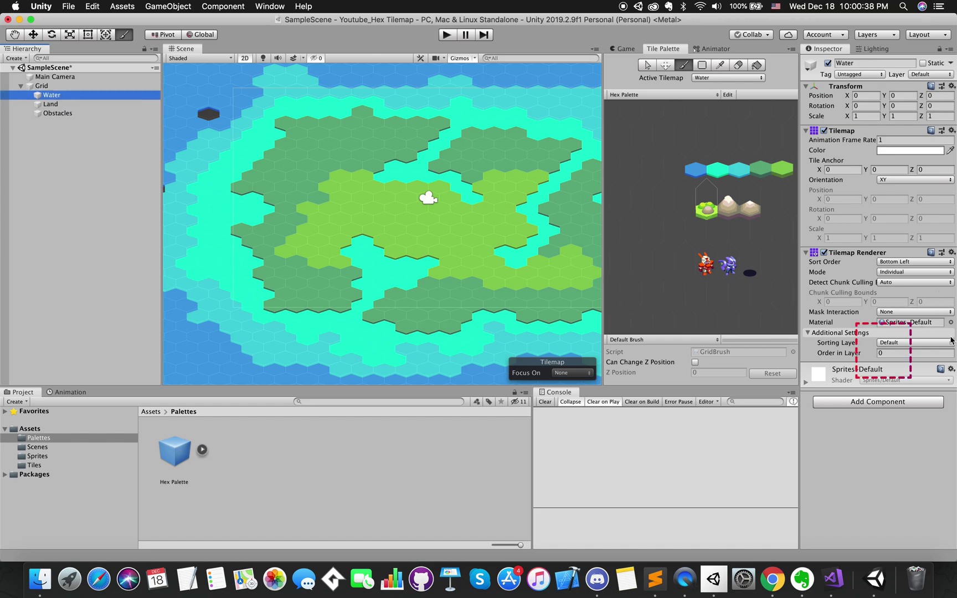
key("Up")
key("Down")
key("Down")
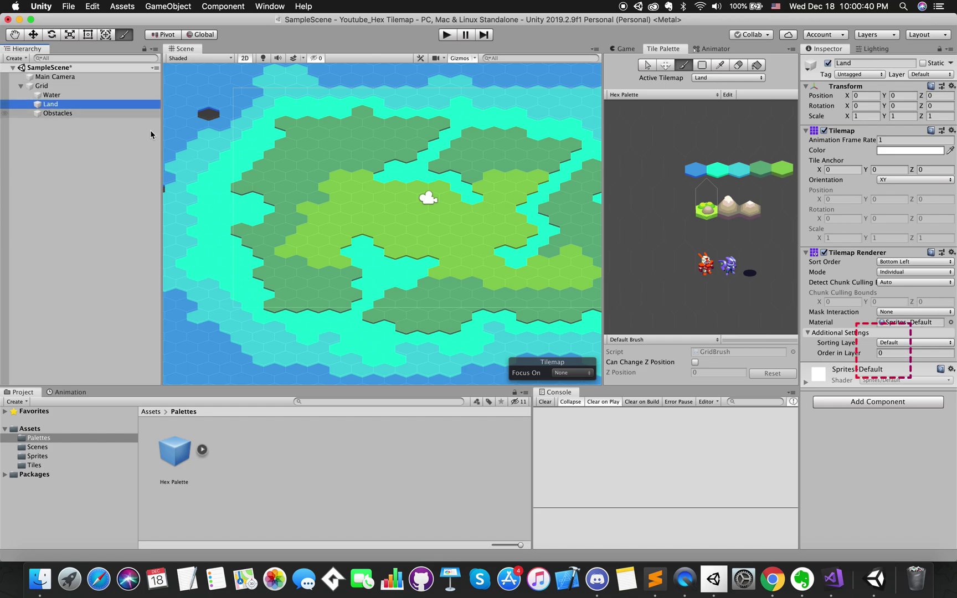
left_click(49, 113)
left_click(892, 354)
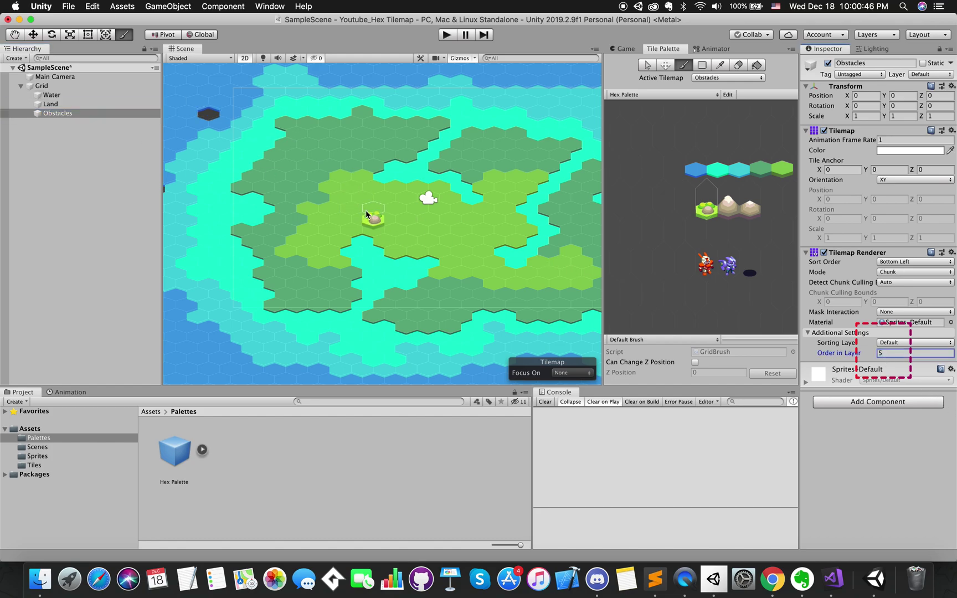
scroll(361, 199, "up", 5)
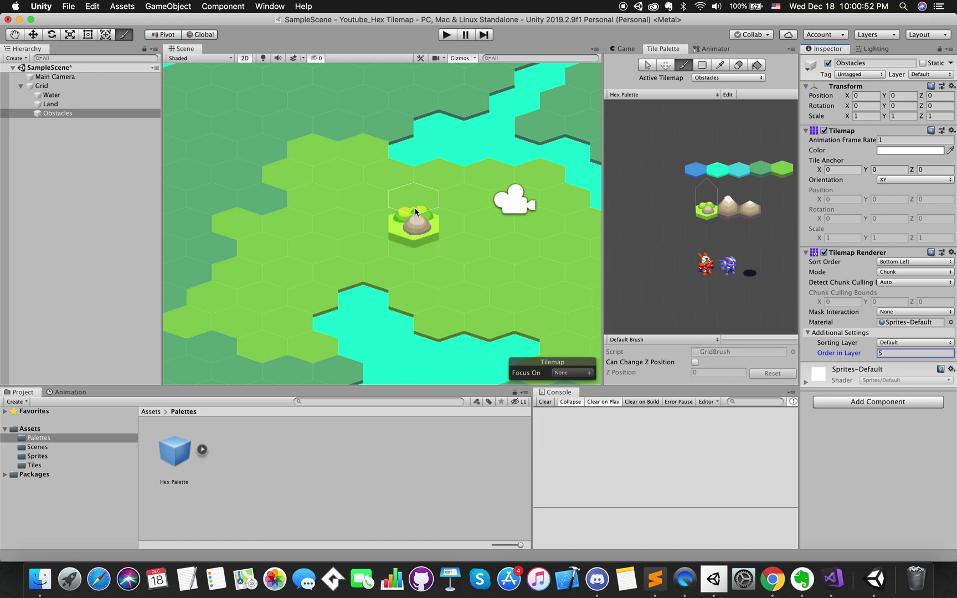
scroll(416, 211, "down", 3)
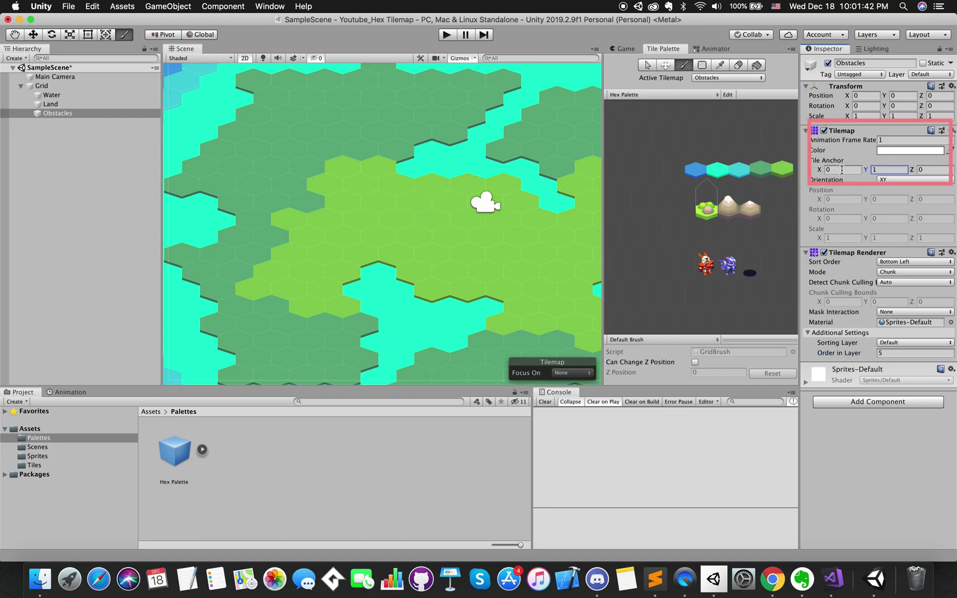
Step: Set the Obstacles tilemap's Tile Anchor X to -0.5
left_click(841, 170)
type(".5")
key("Return")
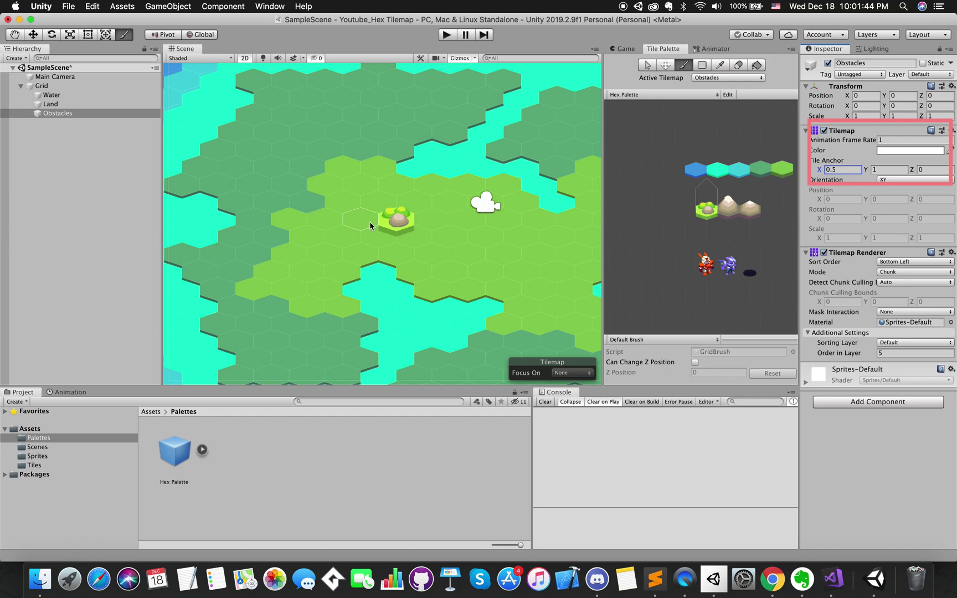
left_click(844, 170)
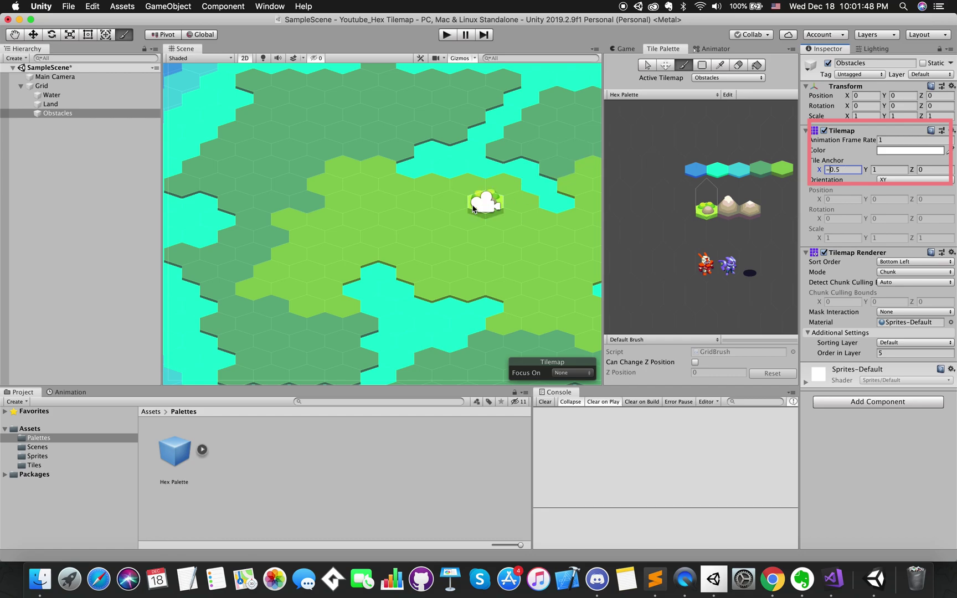
type("-0.5")
Step: Paint a rock and two mountain tiles, and set the Tilemap Renderer Mode to Individual
left_click(342, 204)
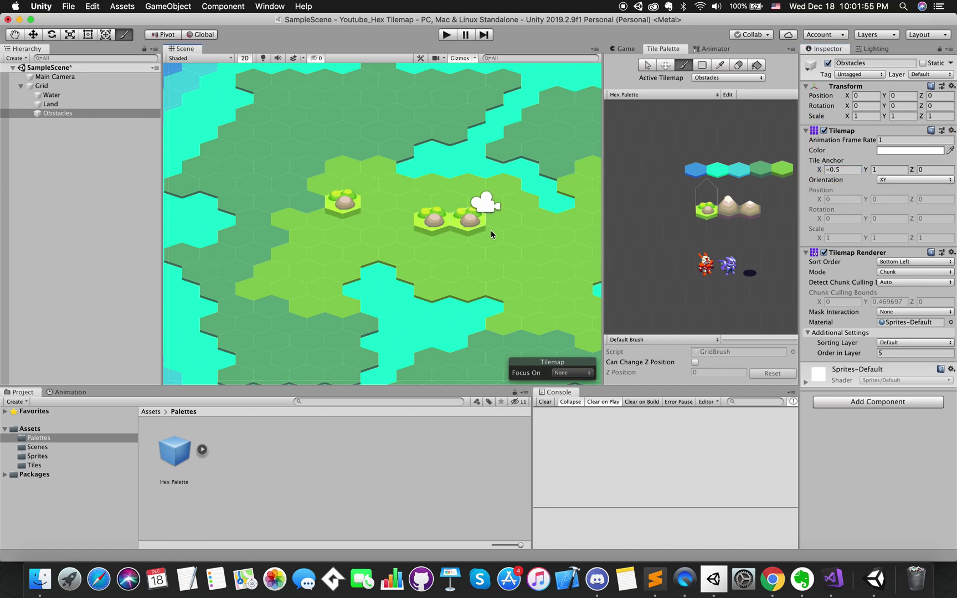
scroll(491, 229, "down", 2)
left_click(728, 208)
left_click_drag(306, 132, 365, 131)
scroll(309, 205, "down", 1)
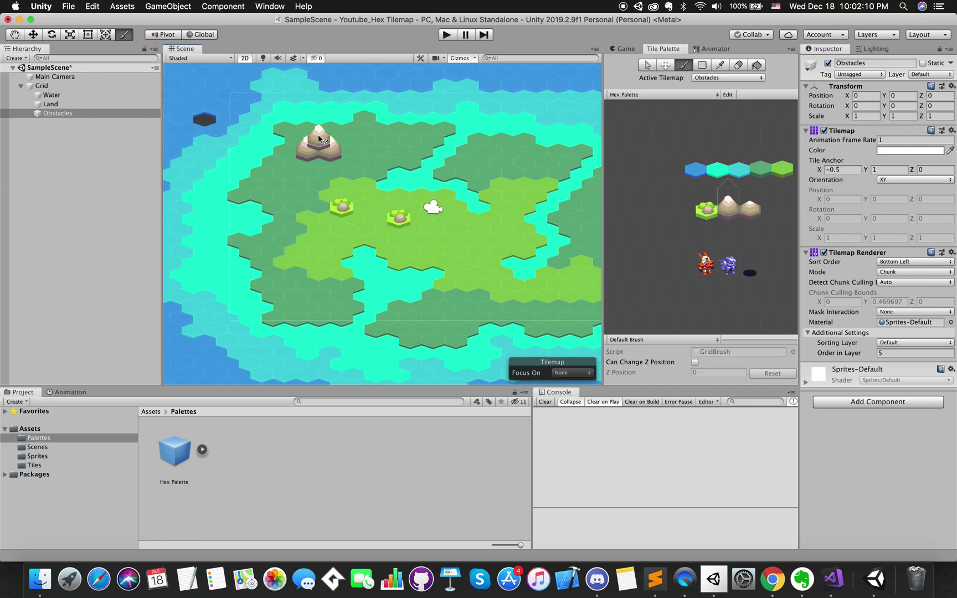
left_click(914, 271)
left_click(897, 282)
Step: Paint more mountain and obstacle tiles across the hex island
left_click(296, 163)
left_click(364, 141)
left_click(478, 163)
left_click(530, 147)
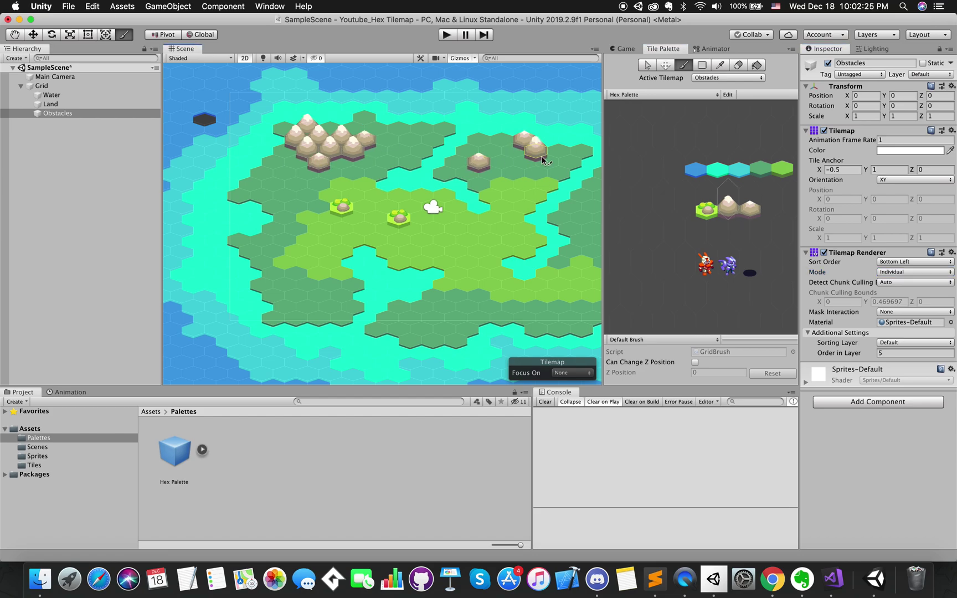
left_click(525, 185)
scroll(382, 222, "down", 1)
left_click(468, 292)
left_click(356, 338)
left_click(238, 304)
left_click(326, 329)
left_click(254, 301)
left_click(499, 320)
left_click(41, 85)
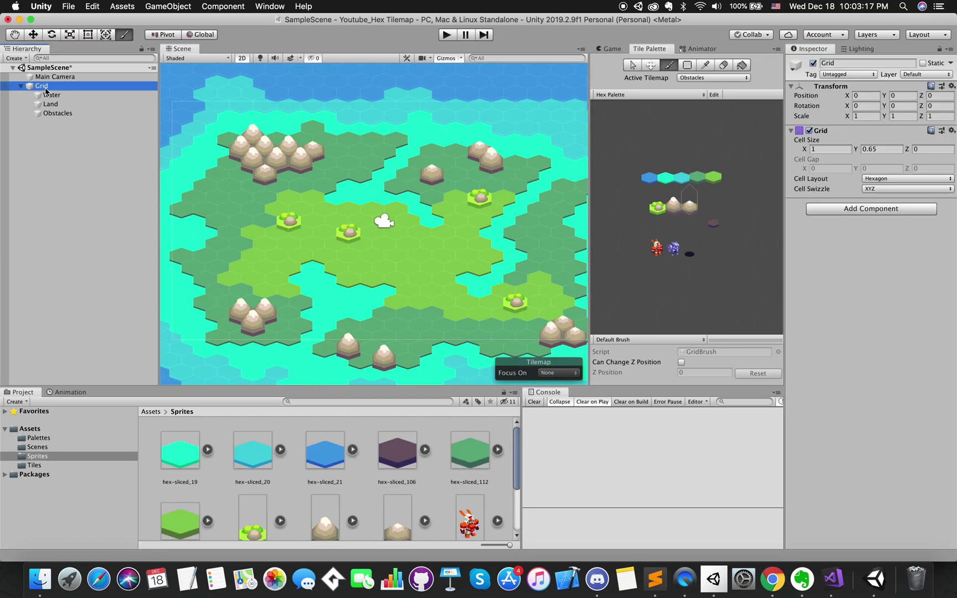
Step: Add a Hexagonal Point Top Tilemap under Grid and name it Fog
right_click(41, 86)
mouse_move(113, 211)
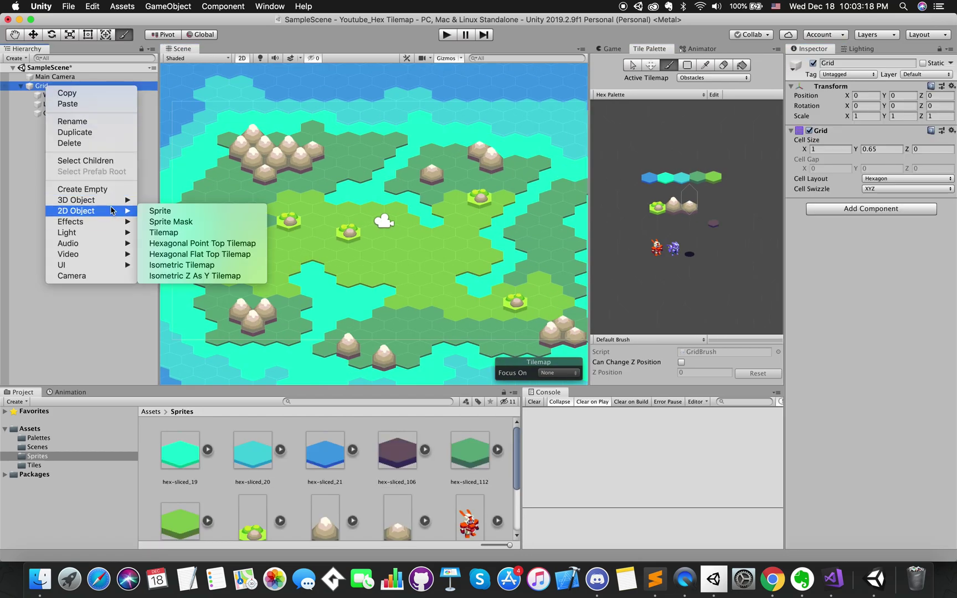
left_click(178, 244)
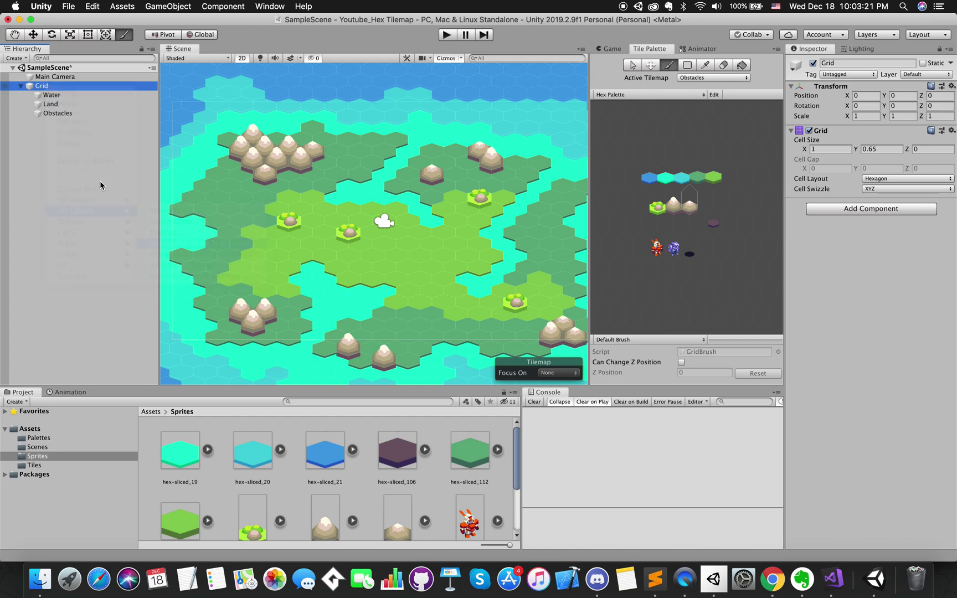
type("Fog")
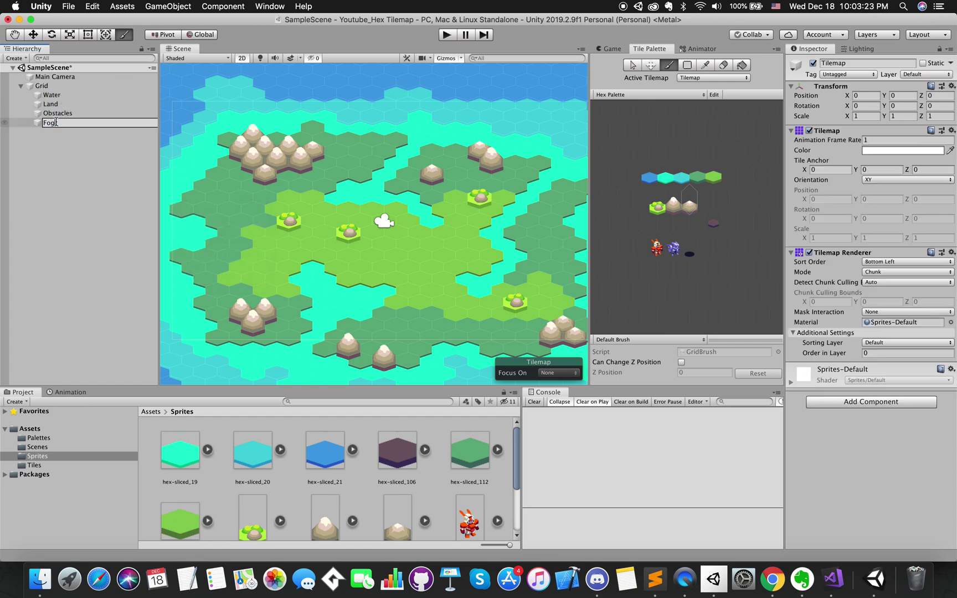
key("Return")
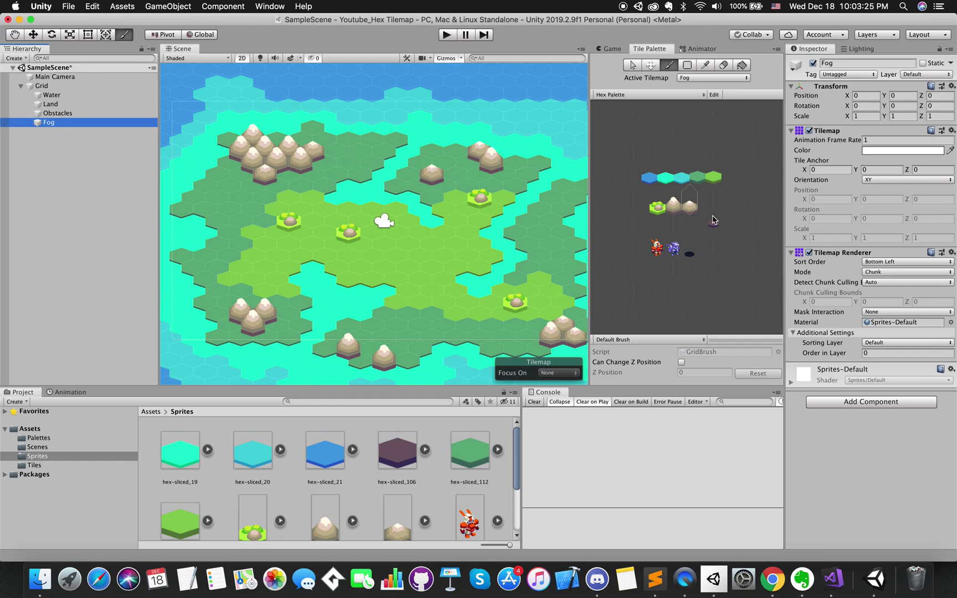
Step: Box Fill a large rectangle of the map with the dark purple fog tile
scroll(449, 238, "down", 3)
left_click(712, 224)
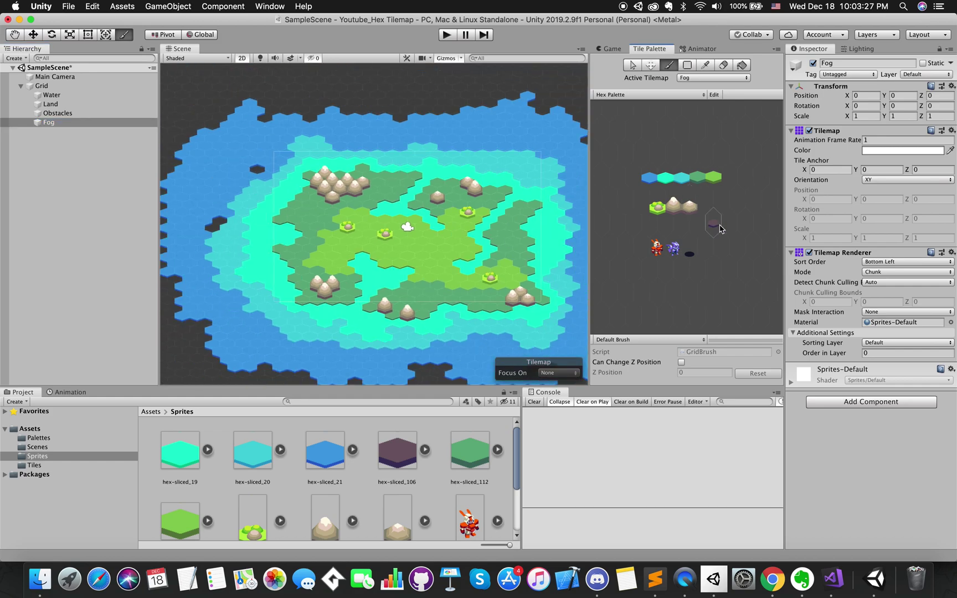
left_click(399, 484)
scroll(397, 200, "down", 2)
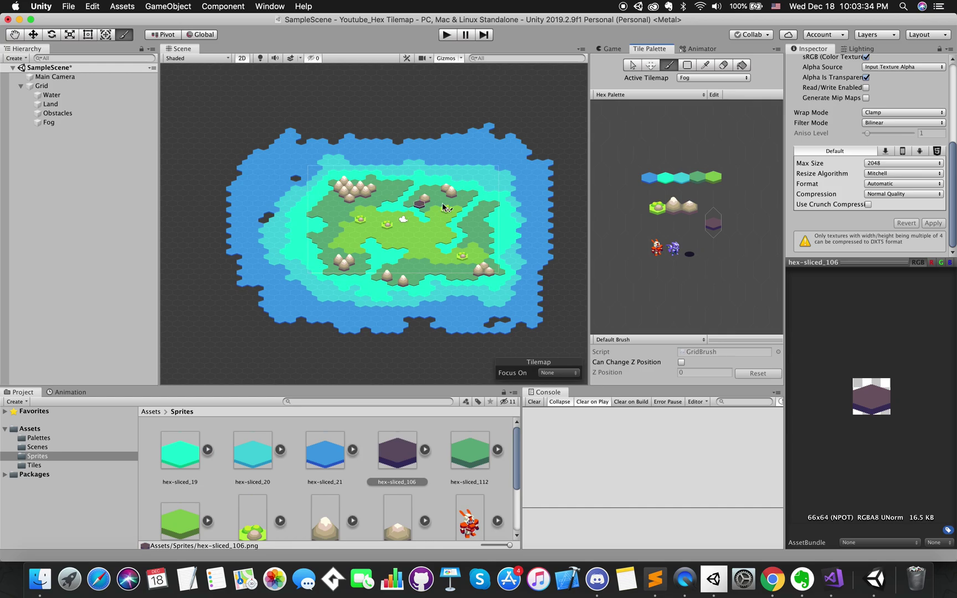
left_click(686, 65)
left_click_drag(206, 107, 575, 355)
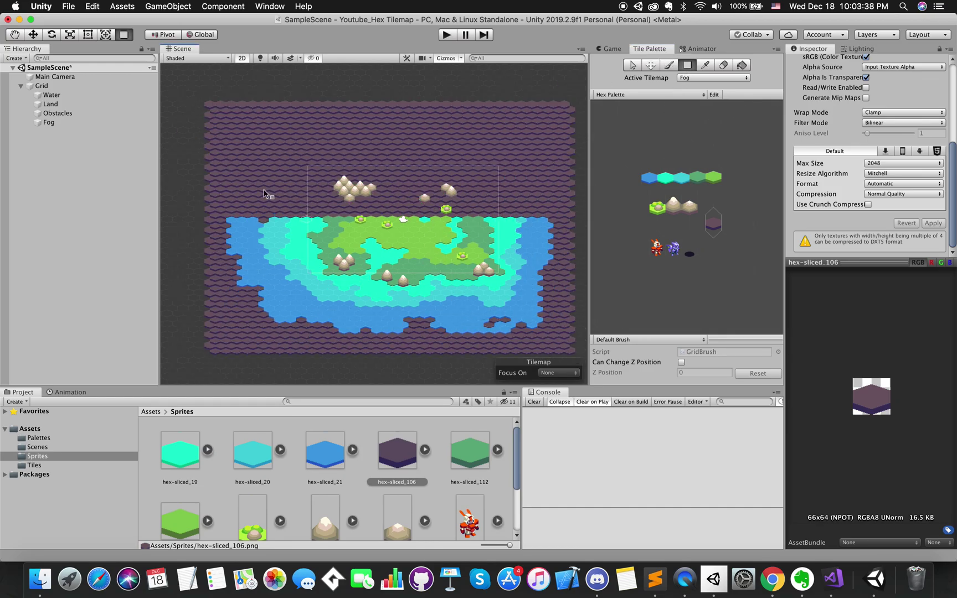
Step: Give the Fog tilemap Order in Layer 10 and renderer Mode Individual
left_click(48, 123)
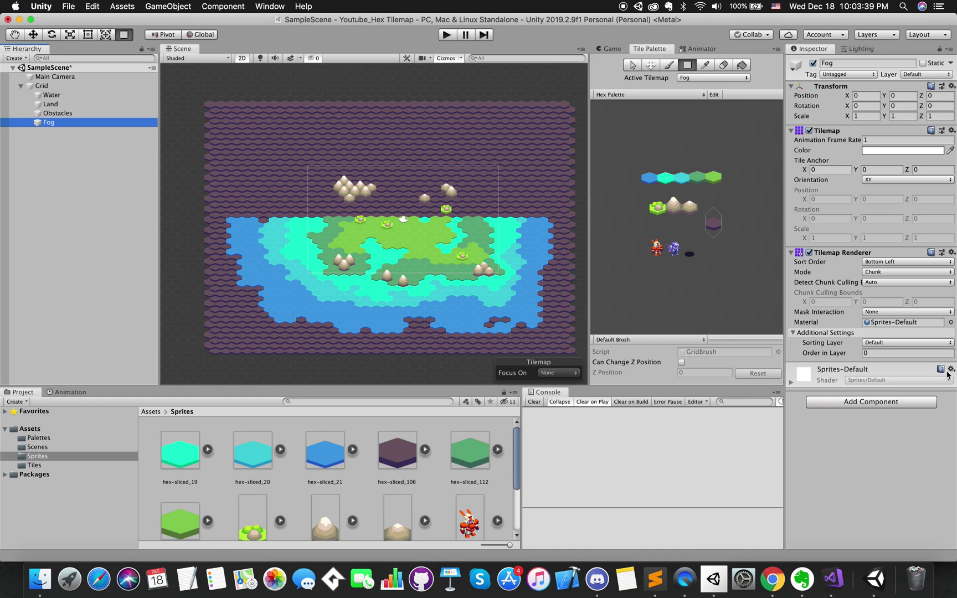
left_click(875, 352)
type("10")
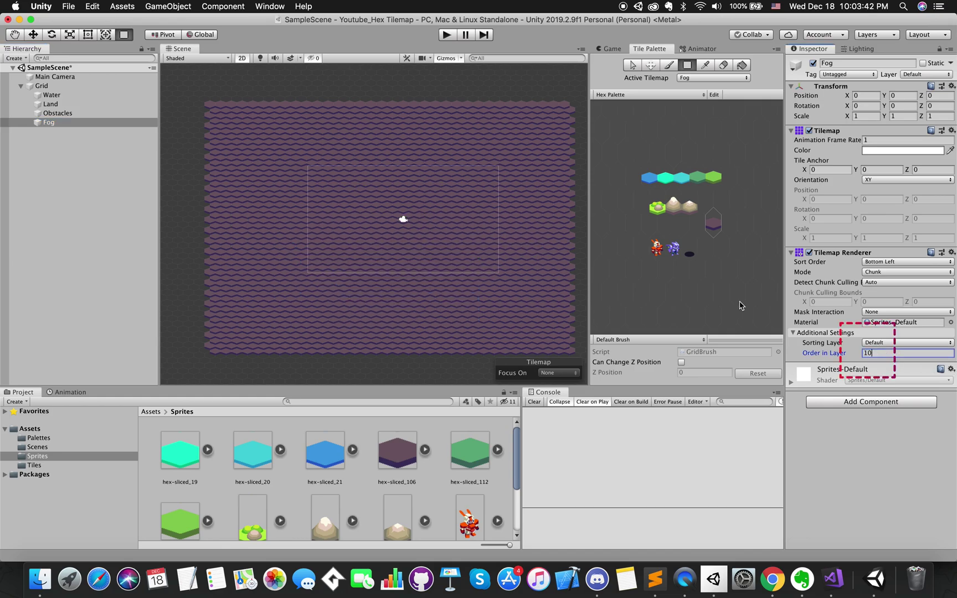
left_click(871, 273)
left_click(885, 282)
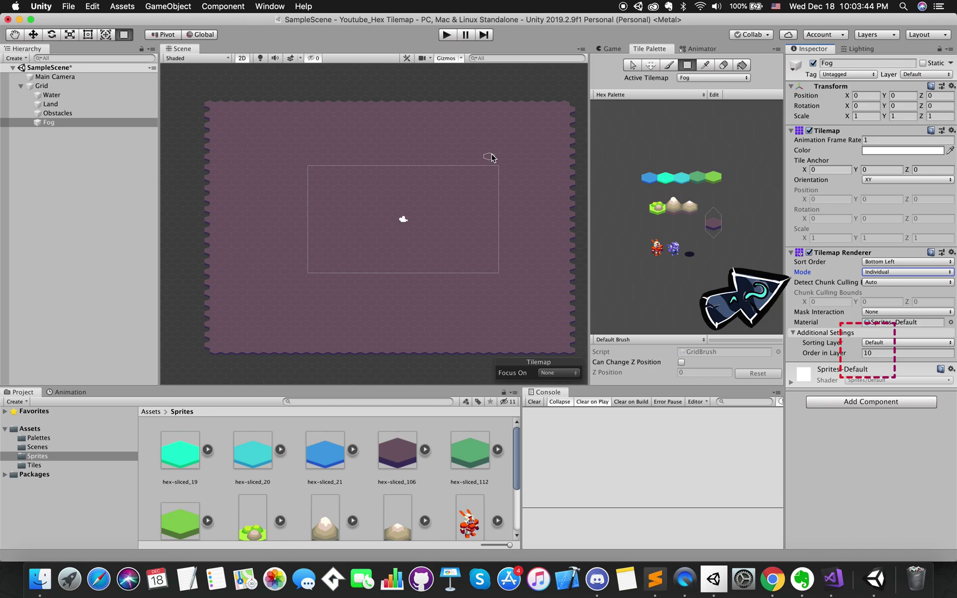
Step: Deactivate the Fog tilemap and drag the hex-sliced_133 sprite into the Hierarchy
left_click(812, 62)
scroll(408, 249, "up", 5)
scroll(408, 248, "up", 2)
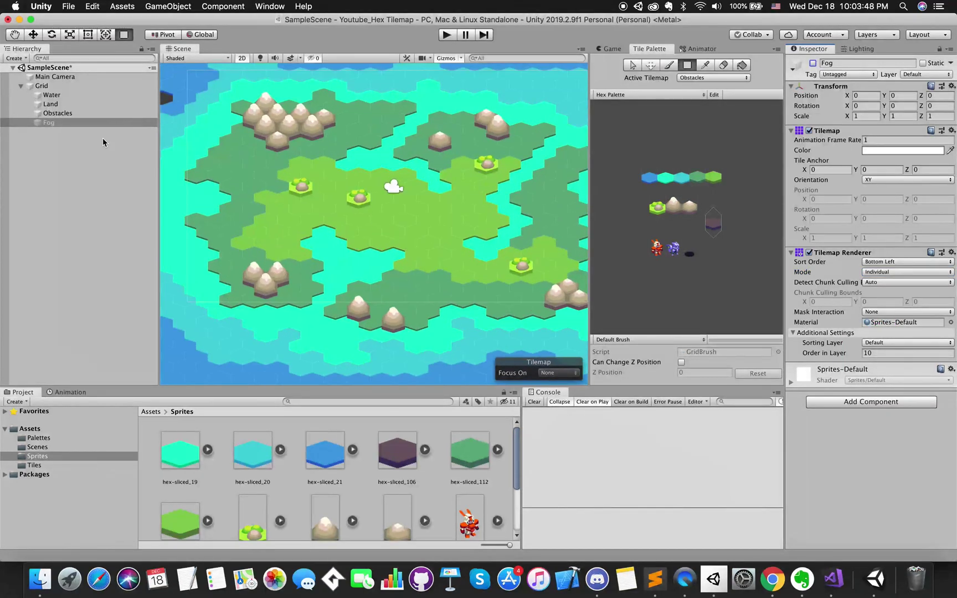
left_click(21, 86)
scroll(327, 482, "down", 2)
left_click_drag(180, 501, 41, 175)
Step: Set the character sprite's Order in Layer to 7 and rename it Player
left_click(894, 233)
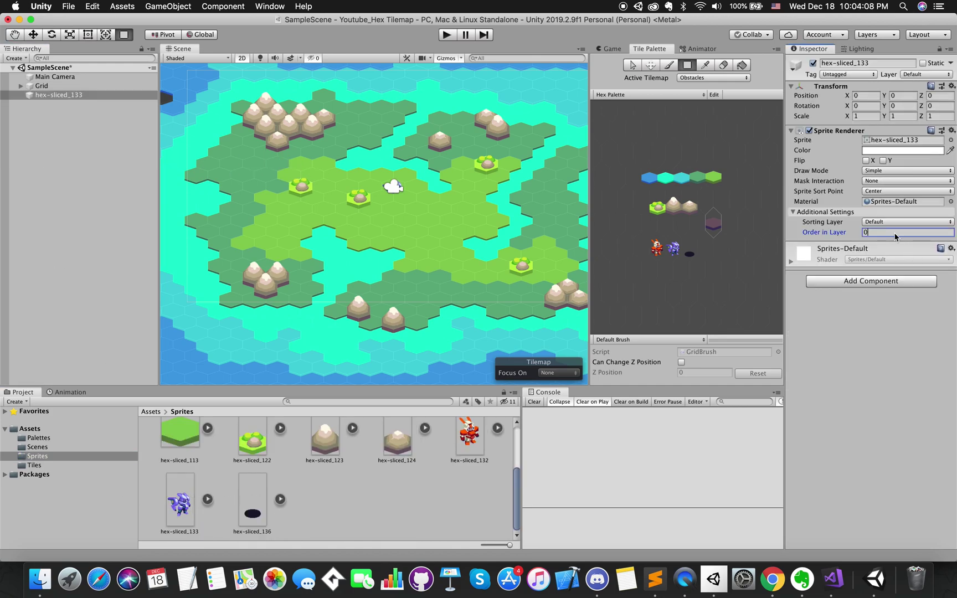
type("1")
key("BackSpace")
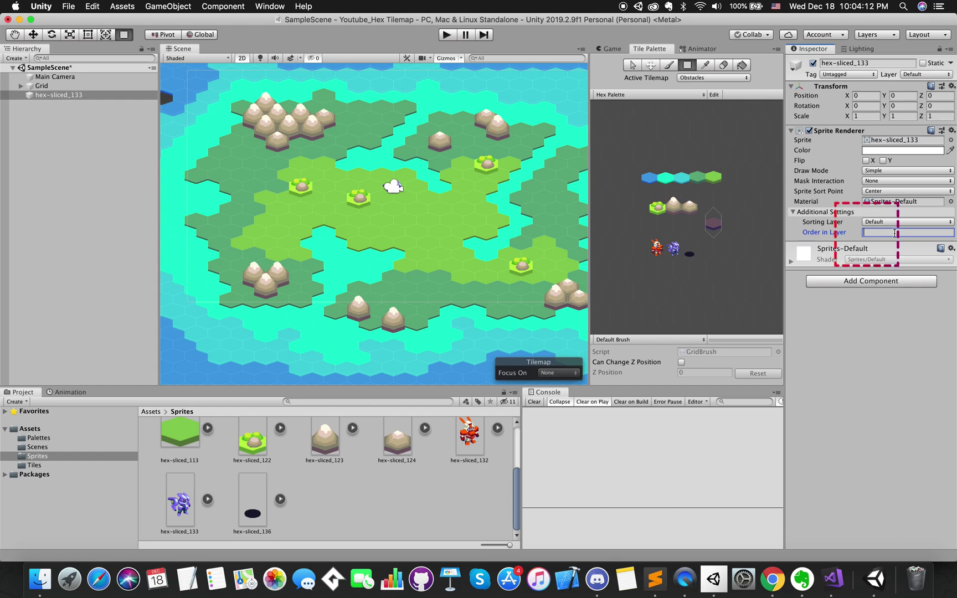
type("7")
scroll(408, 203, "up", 5)
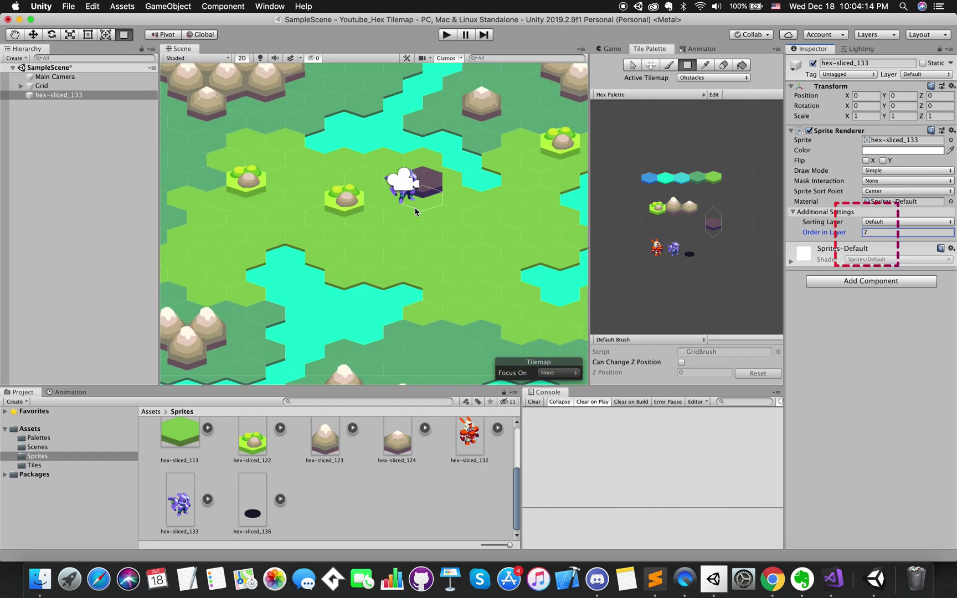
left_click(58, 95)
type("Player")
key("Return")
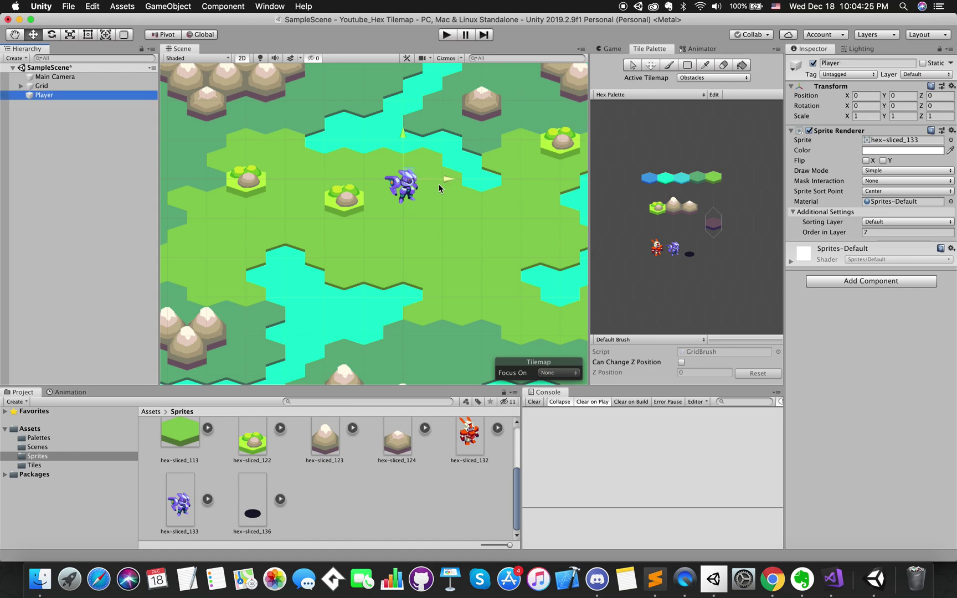
Step: Move the Player across the map onto a grass hex
left_click(412, 179)
left_click_drag(413, 179, 222, 264)
scroll(233, 263, "down", 5)
scroll(393, 277, "up", 8)
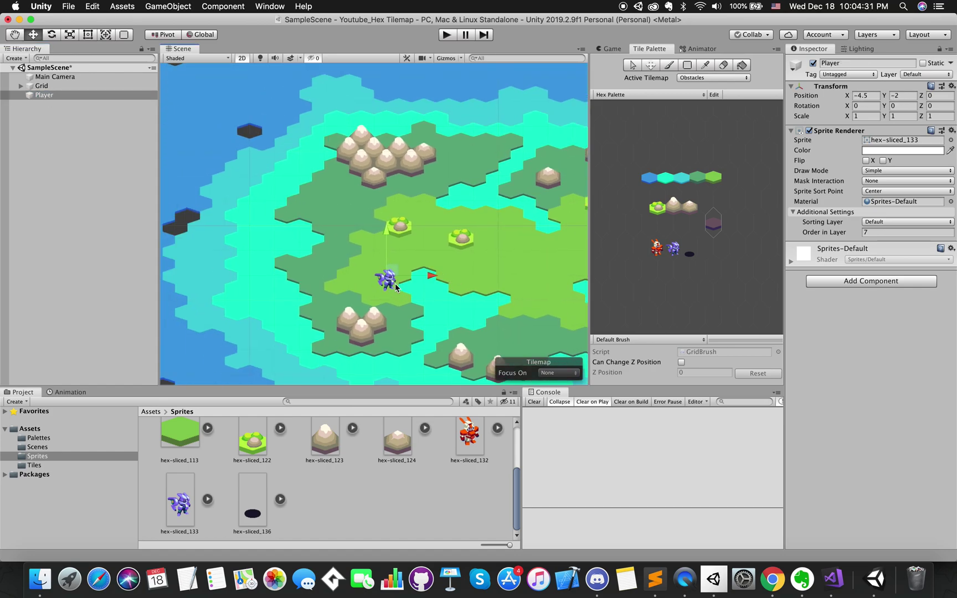
left_click_drag(389, 265, 351, 143)
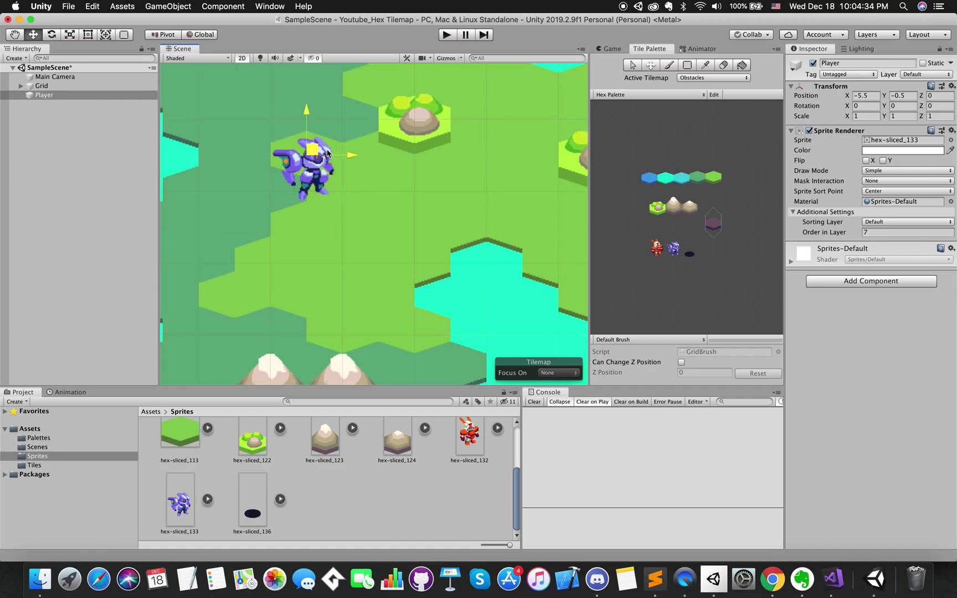
scroll(355, 158, "down", 5)
Step: Open Edit > Snap Settings and edit the Move X and Y snap values
left_click(92, 7)
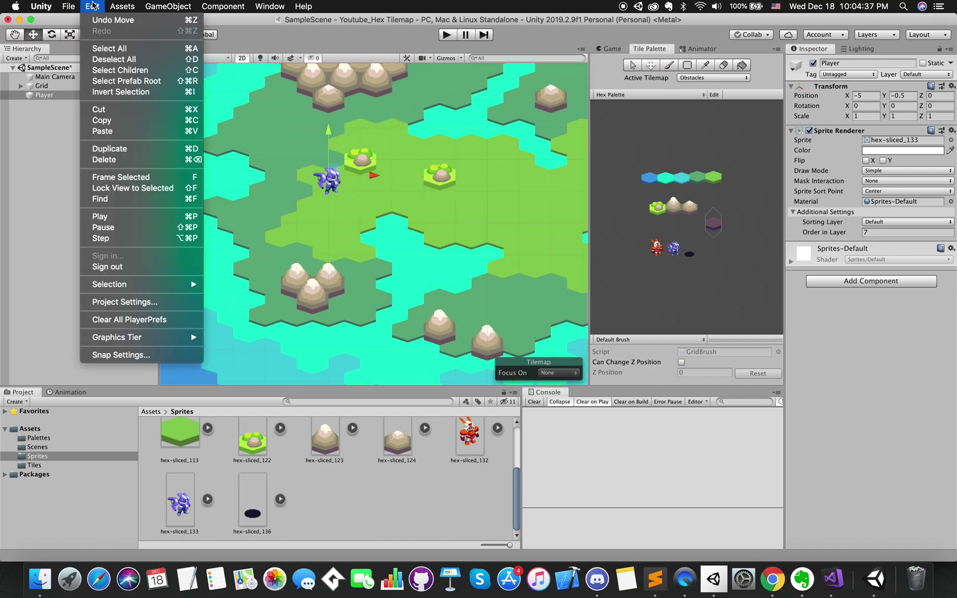
left_click(122, 357)
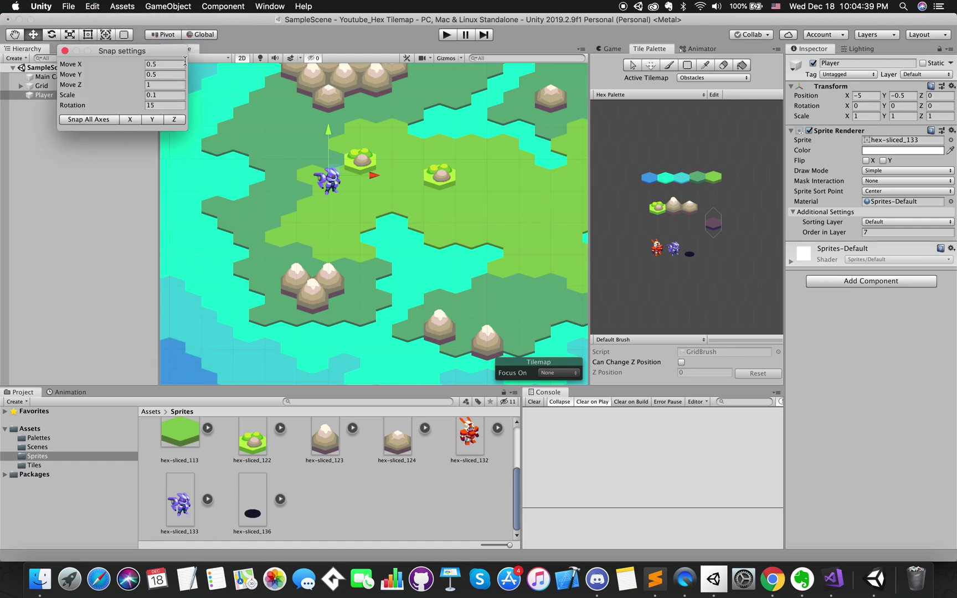
left_click(164, 64)
key("Tab")
Step: Set Move snap to 1 and nest the hex-sliced_136 shadow under Player with a reset Transform
type("1")
left_click_drag(252, 501, 44, 94)
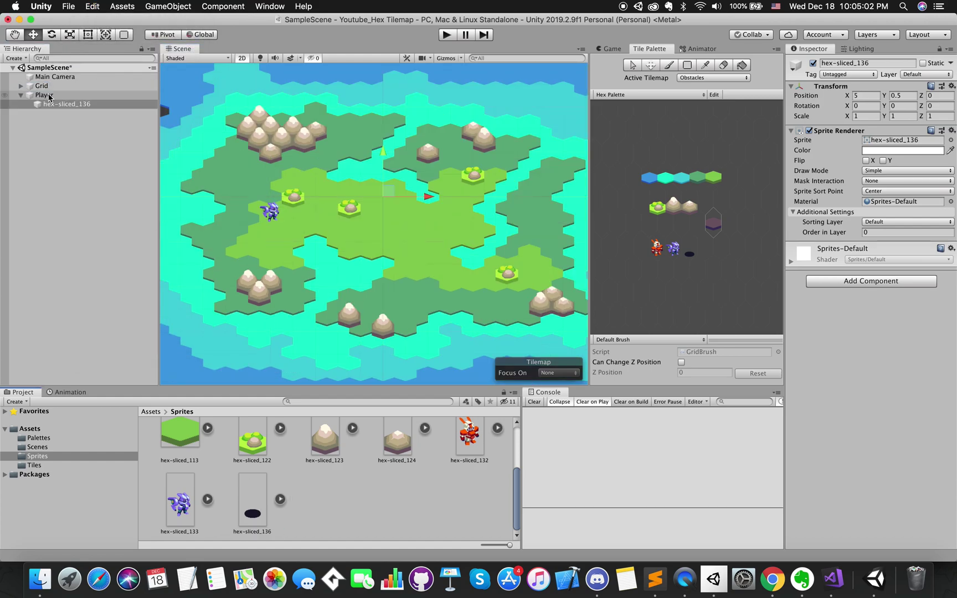
left_click(951, 86)
left_click(819, 97)
Step: Set the shadow's Order in Layer to 6 and nudge it slightly below the Player
scroll(249, 223, "up", 5)
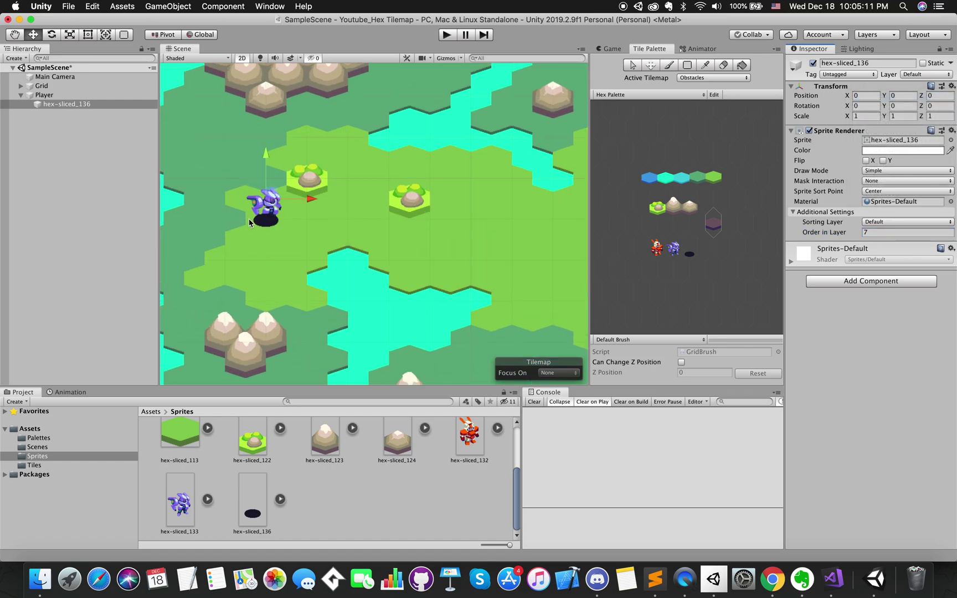
scroll(249, 223, "up", 3)
left_click(870, 232)
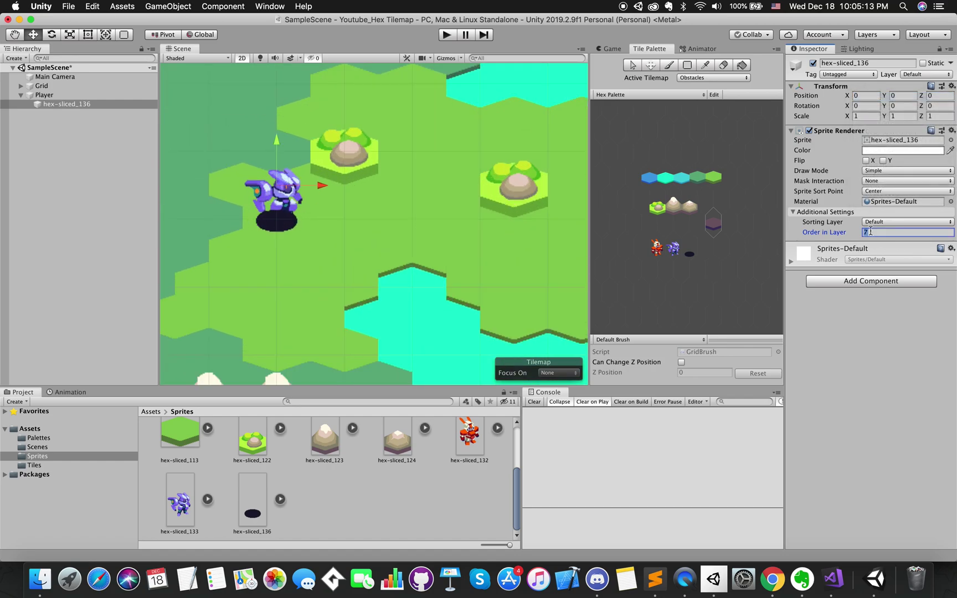
type("6")
left_click_drag(287, 185, 293, 191)
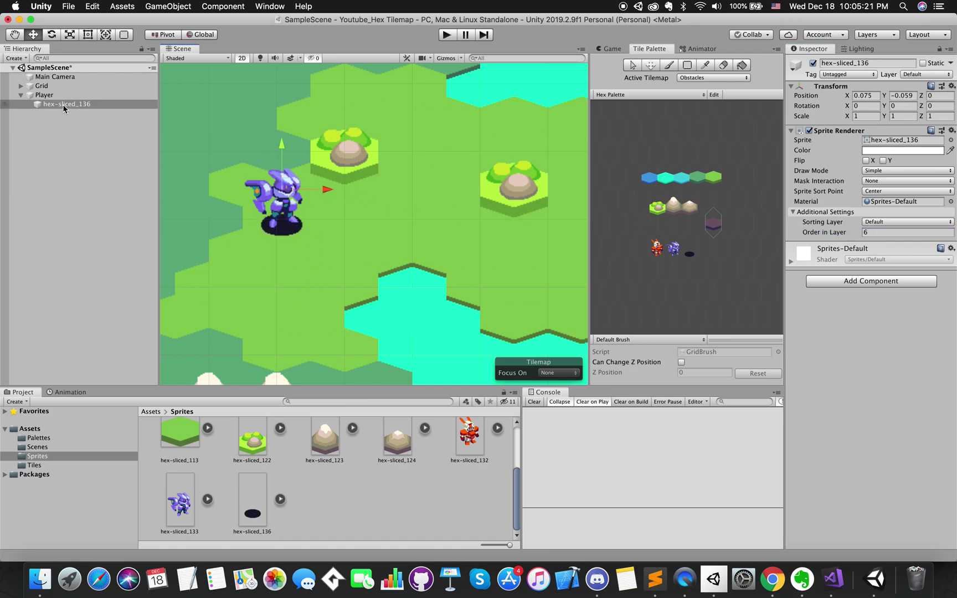
Step: Rename the shadow object to Shadow and make Main Camera a child of Player
left_click(64, 105)
type("Shadow")
key("Return")
left_click_drag(59, 78, 65, 105)
scroll(337, 287, "down", 10)
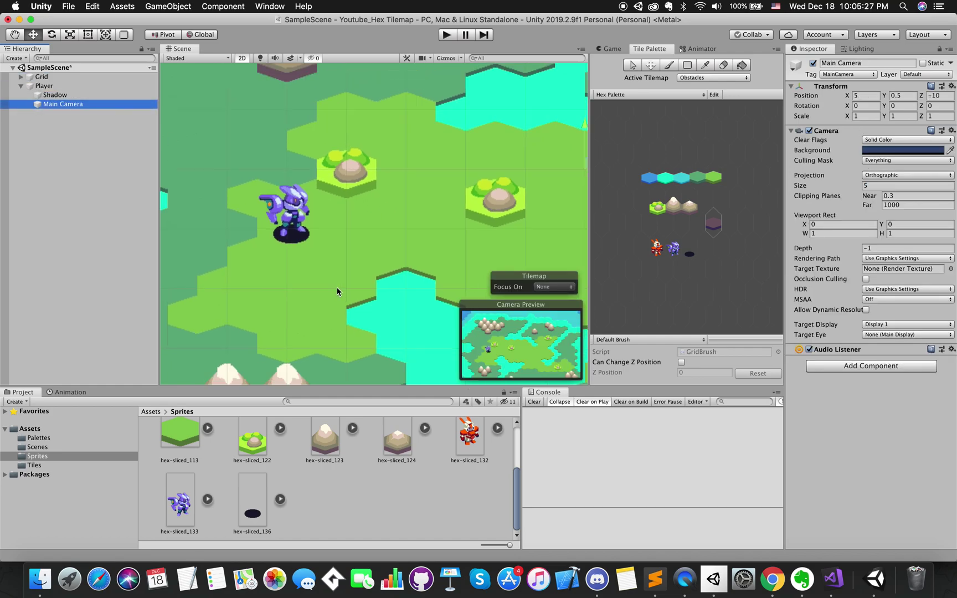
Step: Add a Box Collider 2D component to the Player
left_click(44, 86)
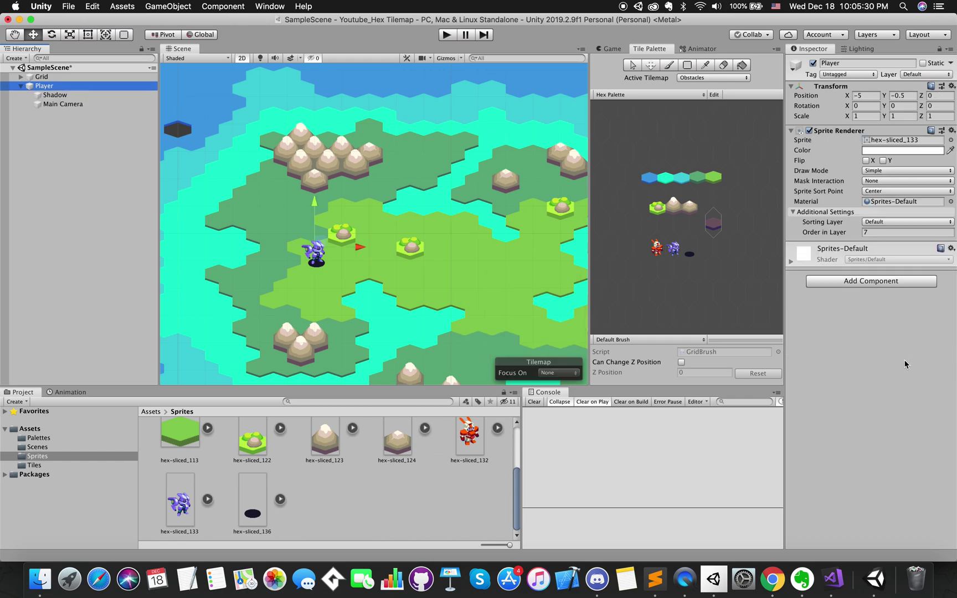
left_click(869, 281)
type("box")
key("Down")
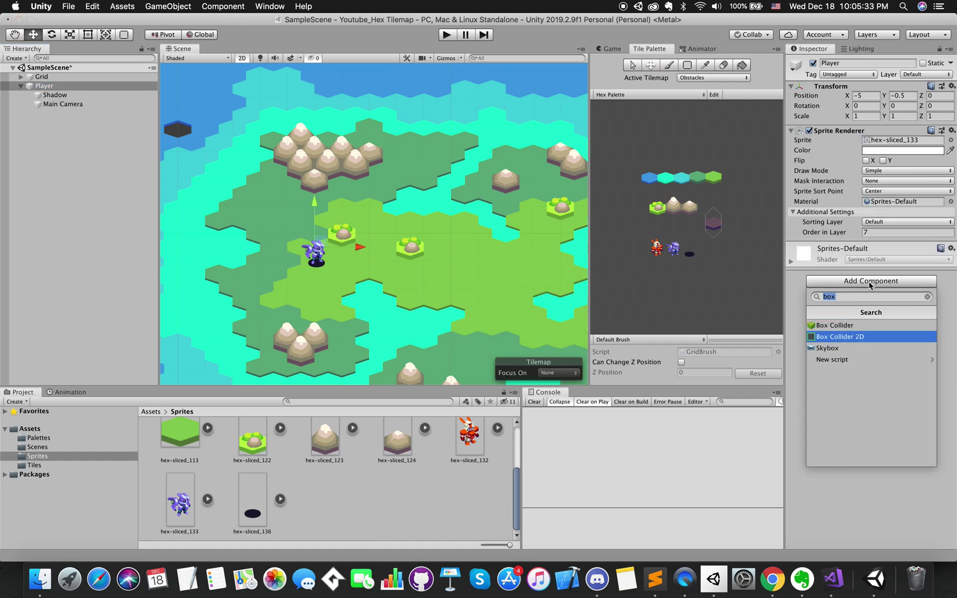
key("Return")
Step: Edit the collider down to a 0.28 by 0.19 box around the shadow, offset Y -0.54
left_click(871, 259)
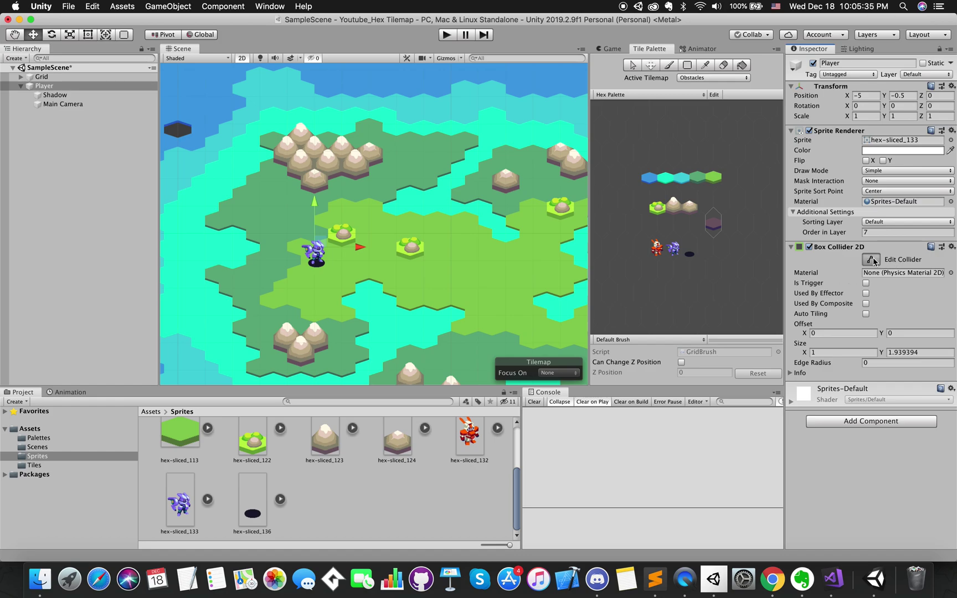
scroll(313, 253, "up", 5)
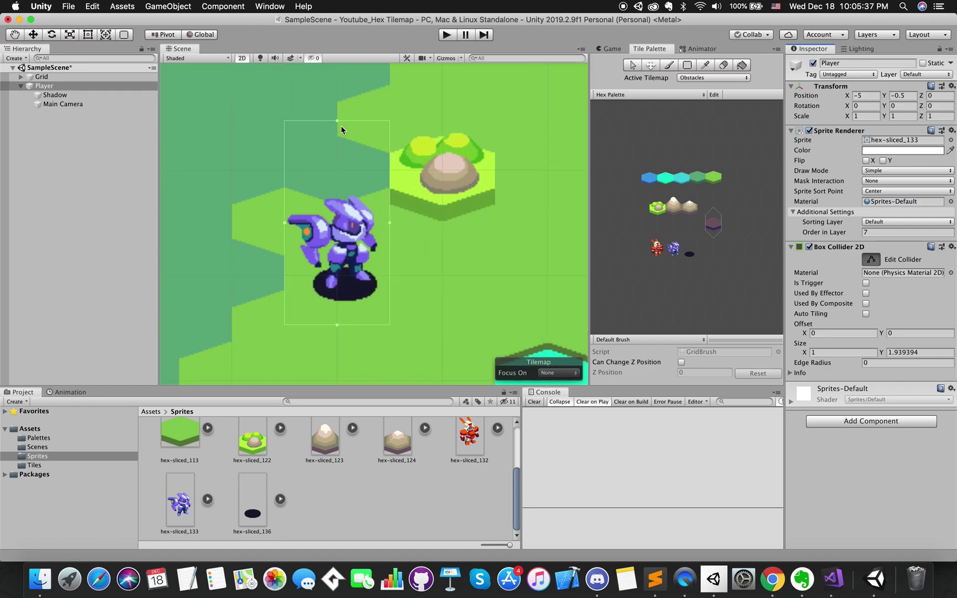
left_click_drag(337, 120, 346, 200)
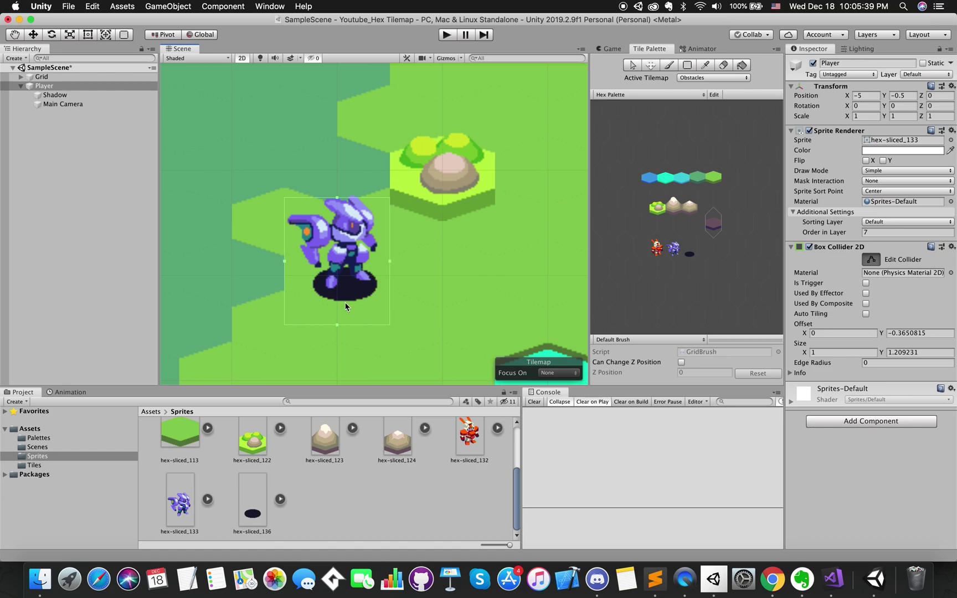
left_click_drag(337, 326, 341, 304)
left_click_drag(388, 248, 372, 251, "alt")
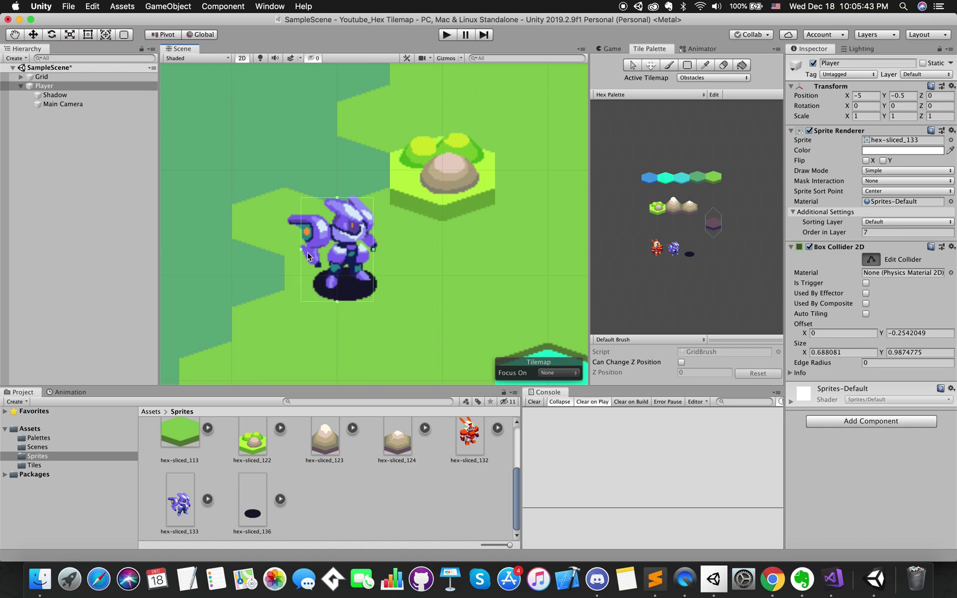
left_click_drag(300, 249, 319, 250)
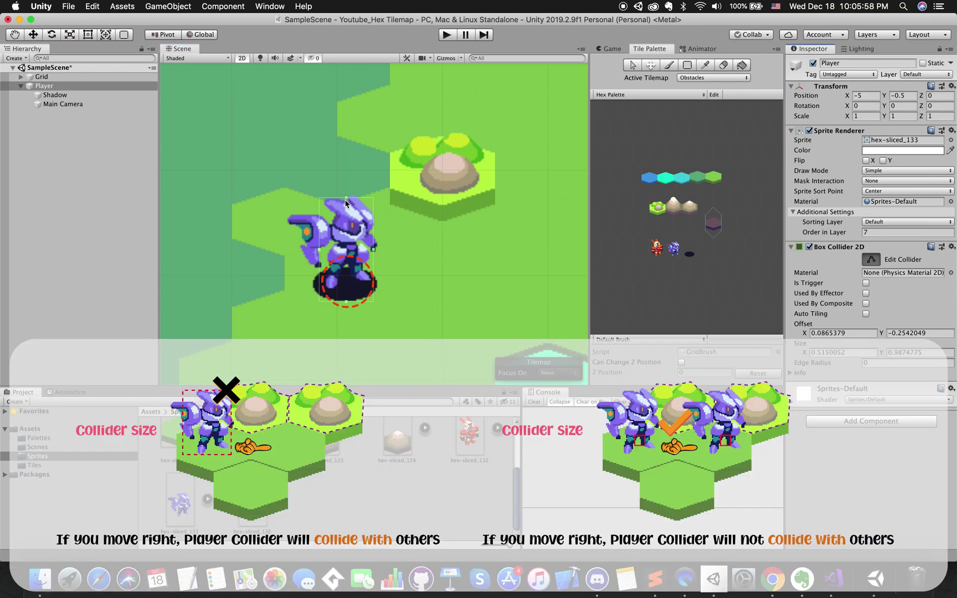
left_click_drag(346, 199, 336, 282)
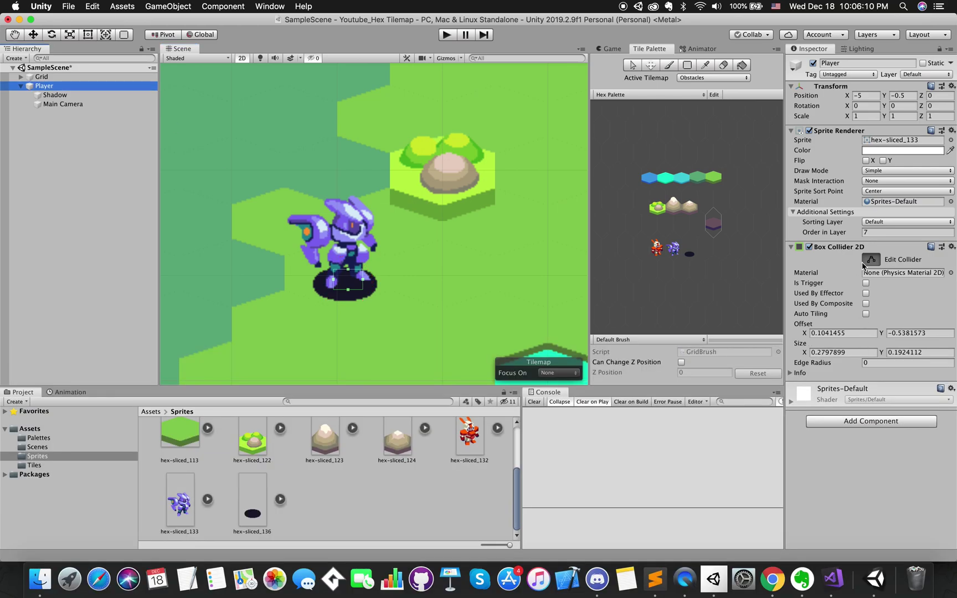
Step: Add a Rigidbody 2D to the Player and set its Body Type to Kinematic
left_click(869, 260)
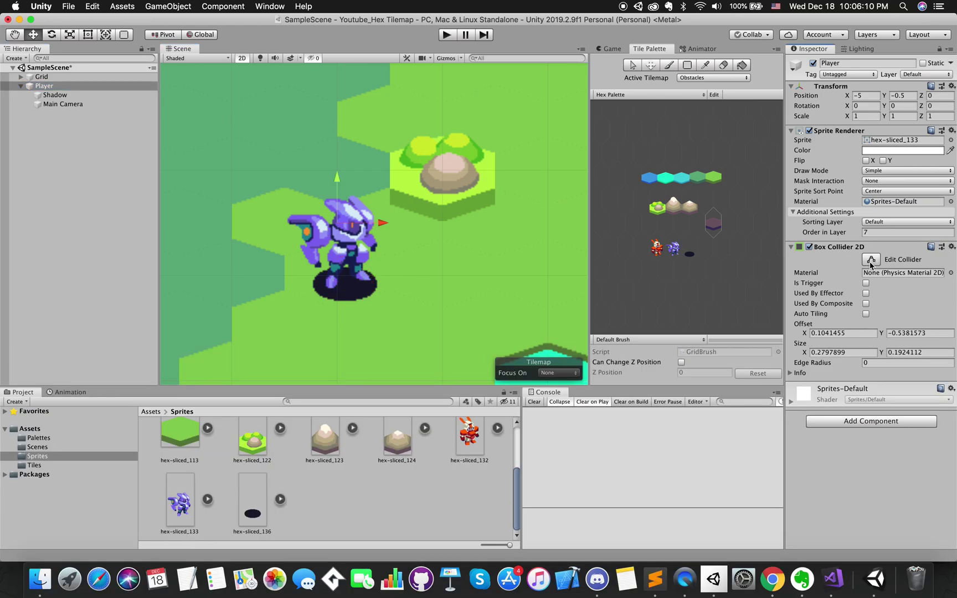
left_click(871, 421)
type("rigidbody")
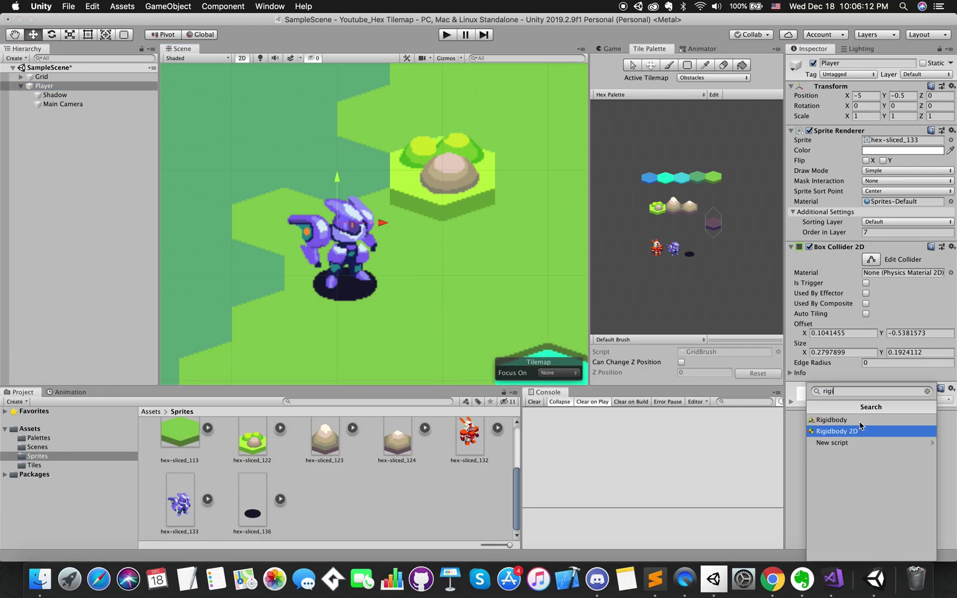
left_click(861, 425)
left_click(875, 396)
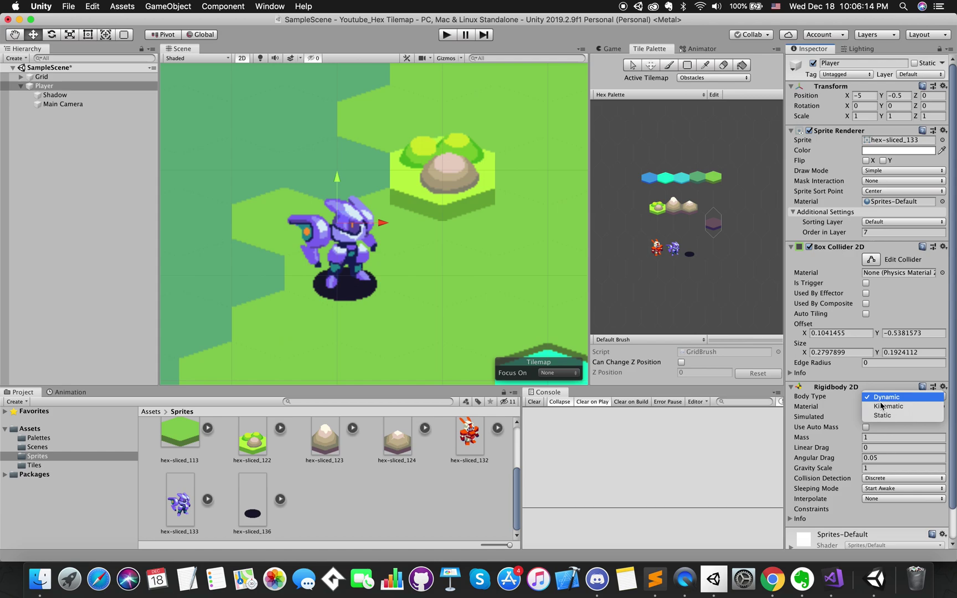
left_click(883, 408)
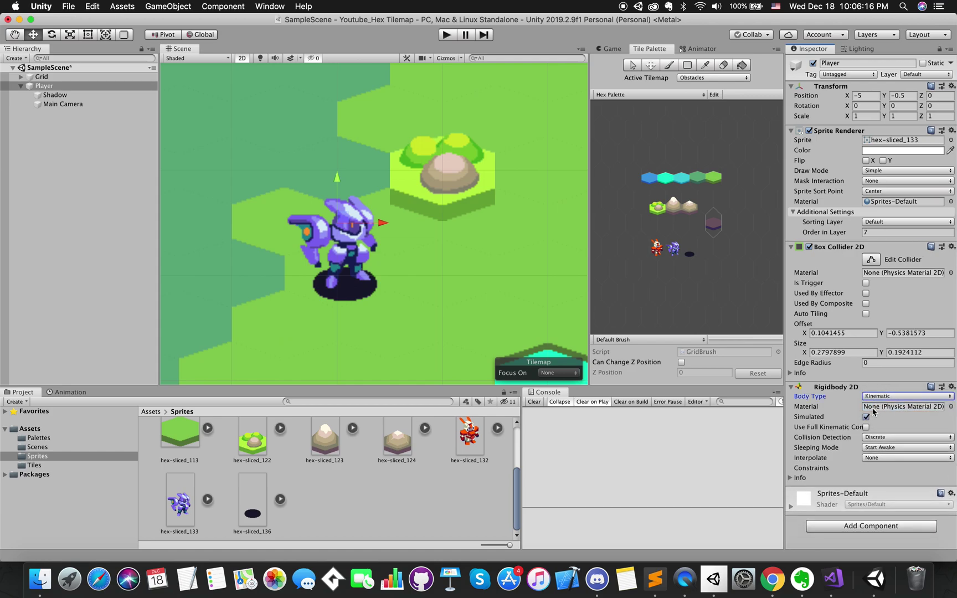
left_click(872, 415)
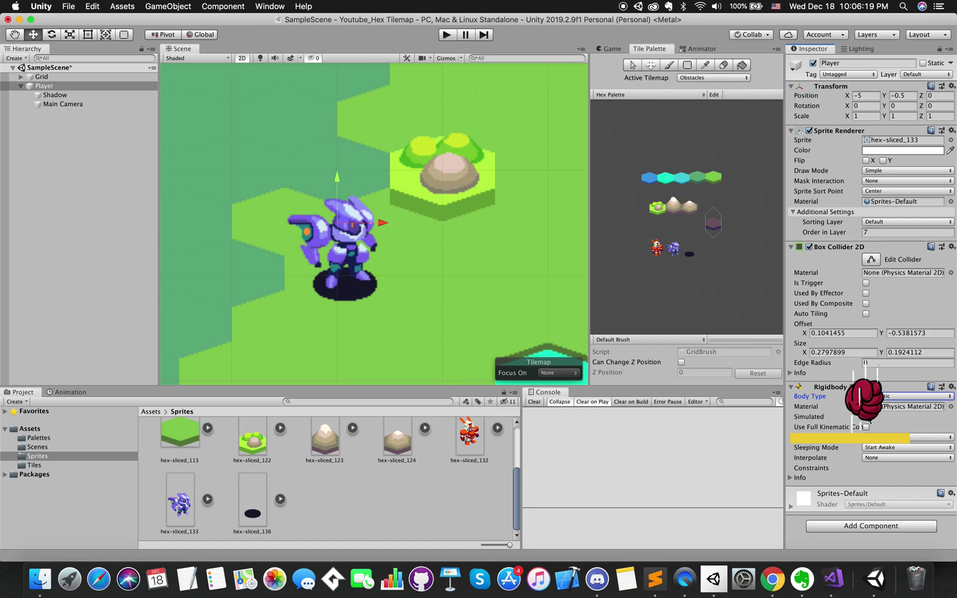
scroll(426, 134, "down", 5)
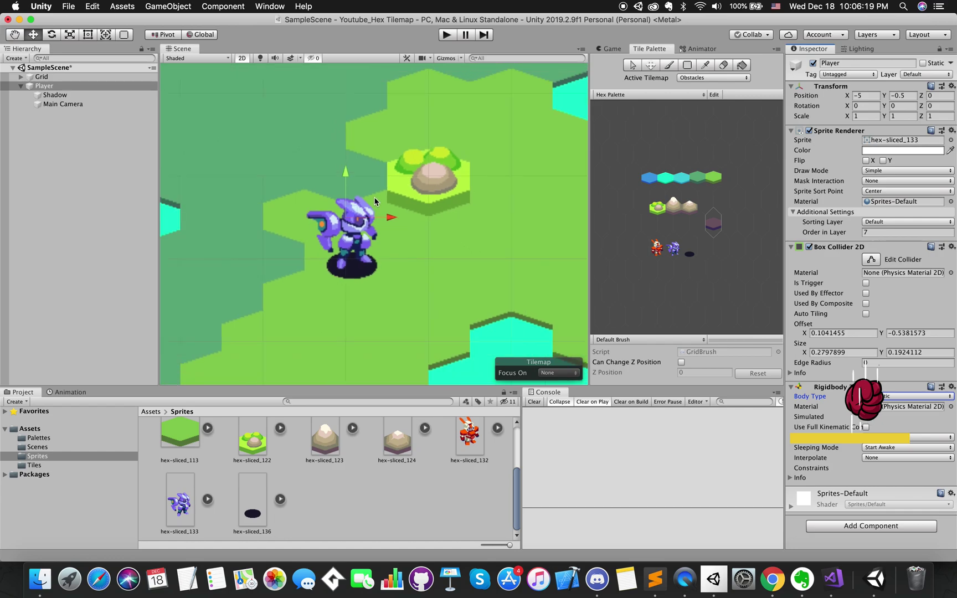
scroll(399, 199, "down", 2)
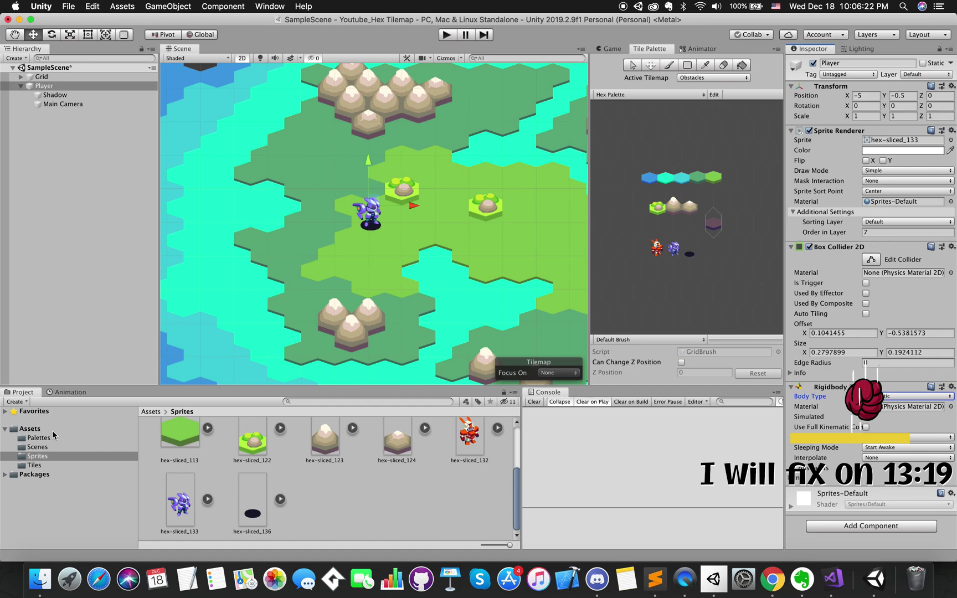
Step: Create a new C# script named PlayerMovement in the Assets folder
left_click(30, 429)
right_click(299, 488)
mouse_move(310, 299)
left_click(461, 145)
type("Playe")
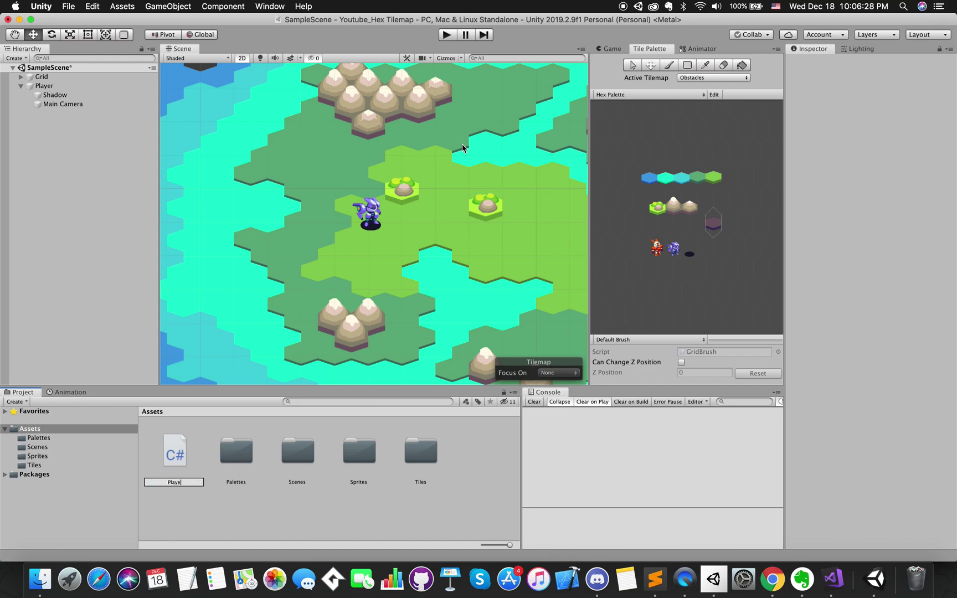
type("rMovement")
key("Return")
Step: Attach the PlayerMovement script to Player and select the Obstacles tilemap under Grid
left_click(44, 86)
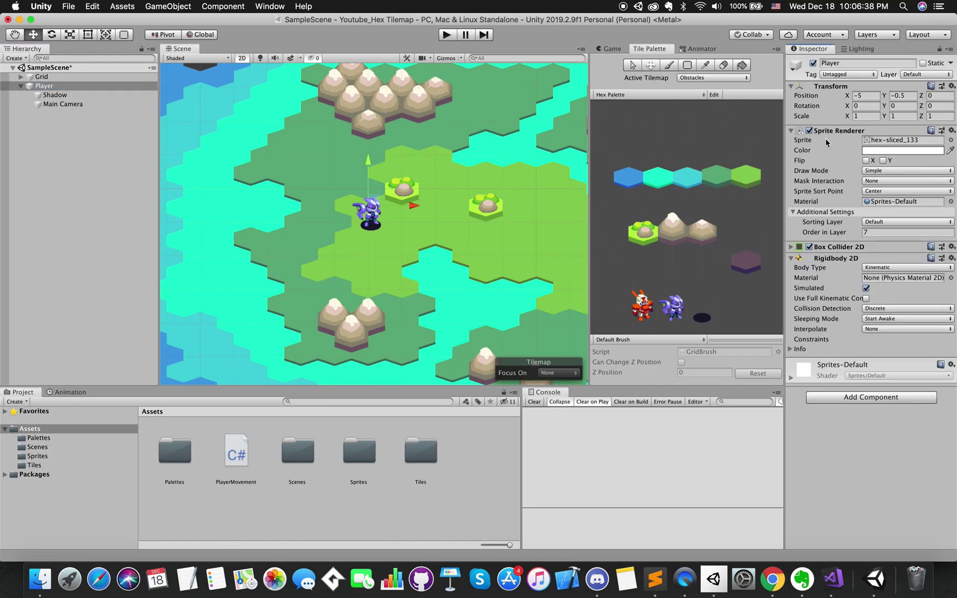
left_click(828, 132)
left_click(824, 155)
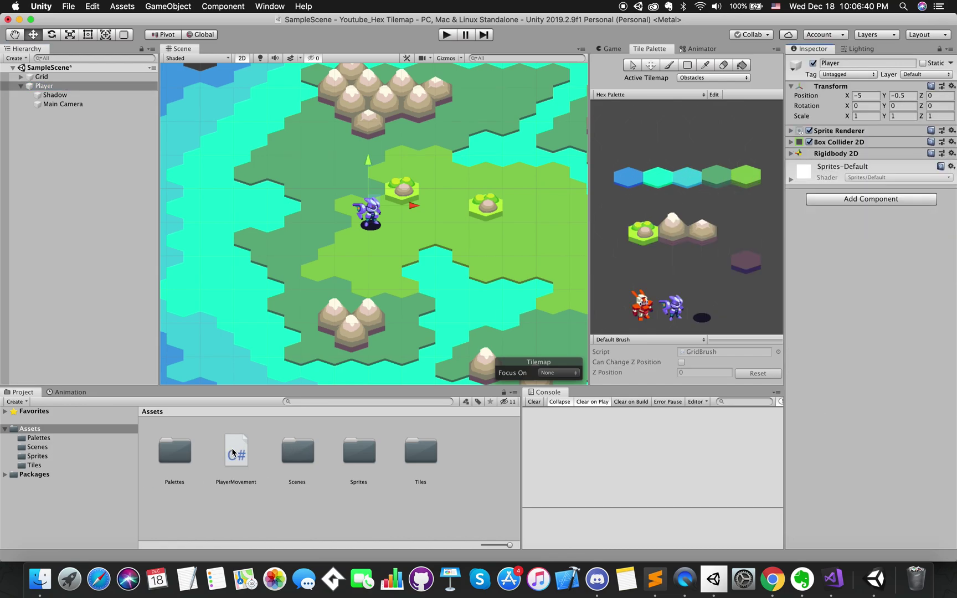
left_click_drag(233, 453, 837, 264)
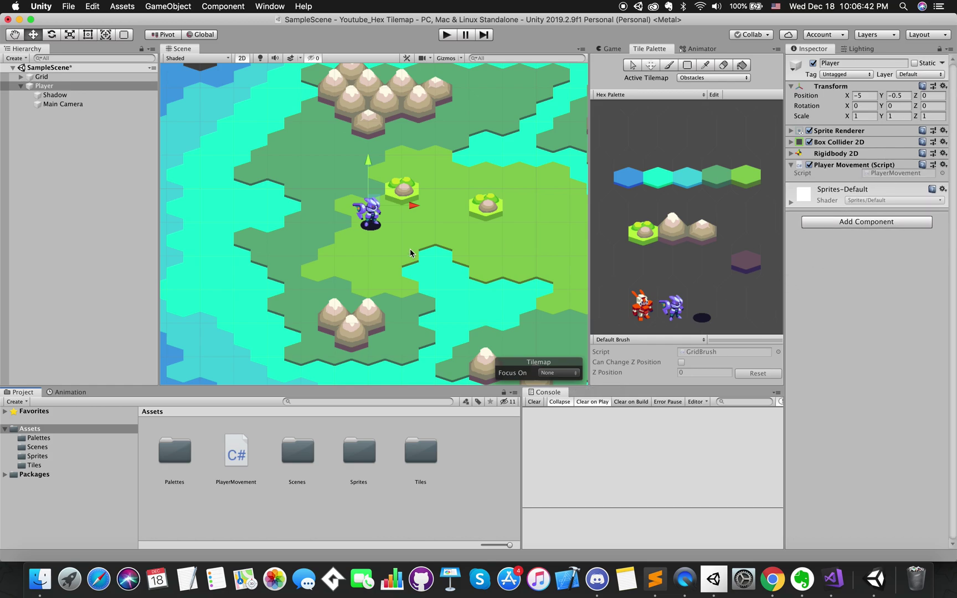
left_click(22, 88)
left_click(21, 76)
Step: Frame the Obstacles tilemap and toggle its active state to check the rocks, leaving it active
double_click(50, 104)
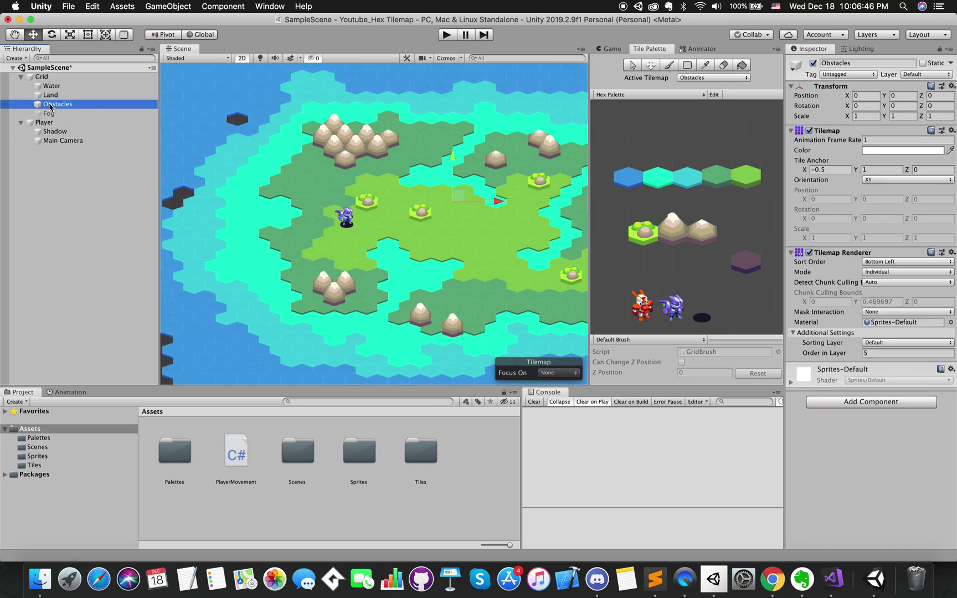
left_click(813, 63)
left_click(812, 63)
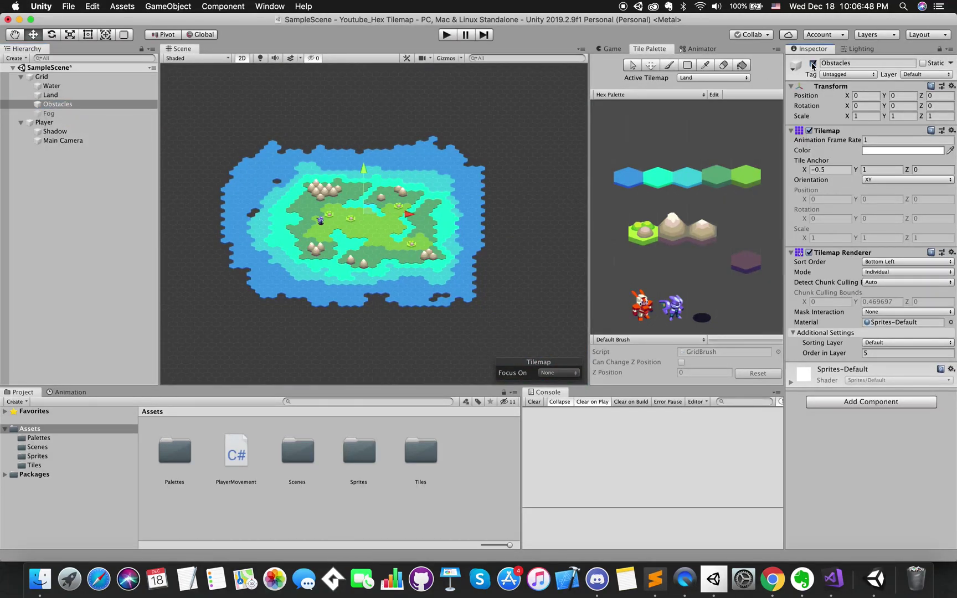
left_click(813, 63)
left_click(812, 63)
left_click(813, 63)
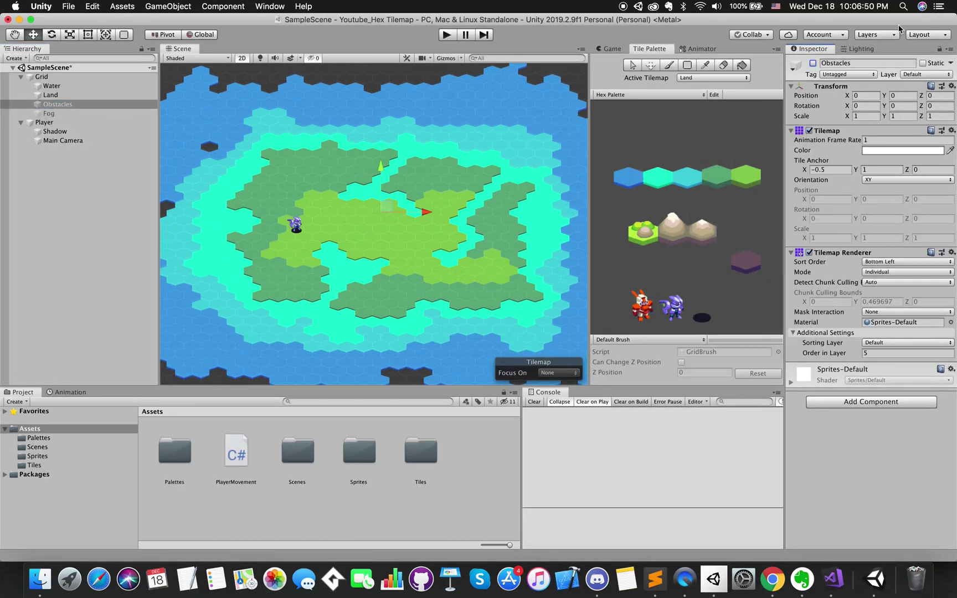
left_click(813, 64)
left_click(812, 63)
left_click(813, 64)
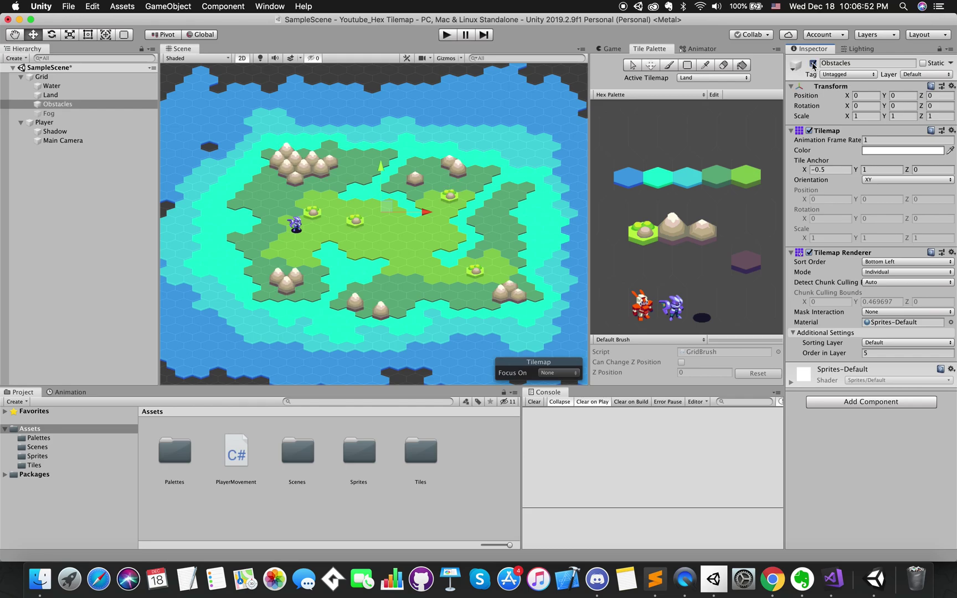
left_click(813, 64)
left_click(812, 63)
Step: Add a Tilemap Collider 2D component to the Obstacles tilemap
left_click(870, 402)
type("rigi")
type("tilemap")
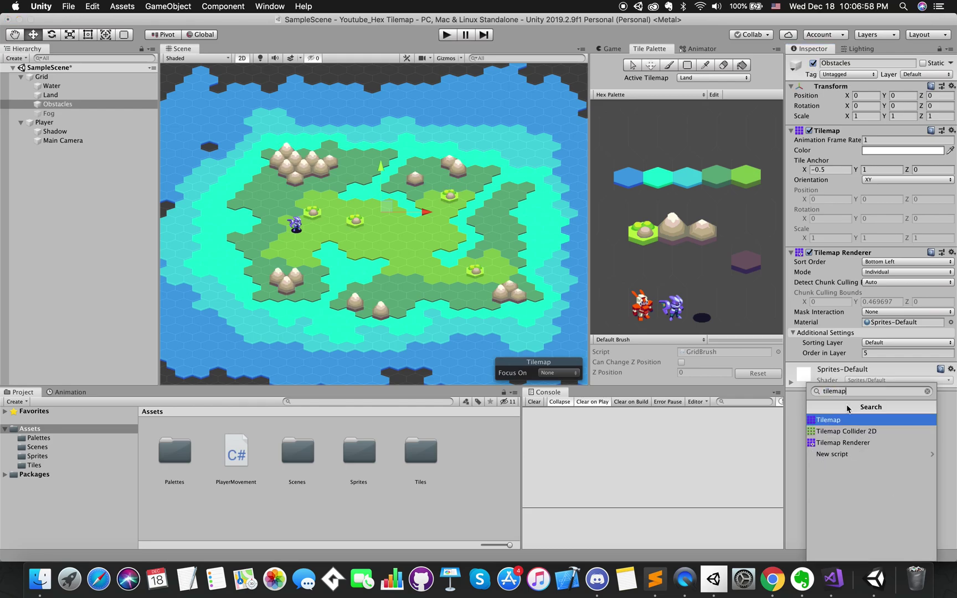
key("Down")
key("Return")
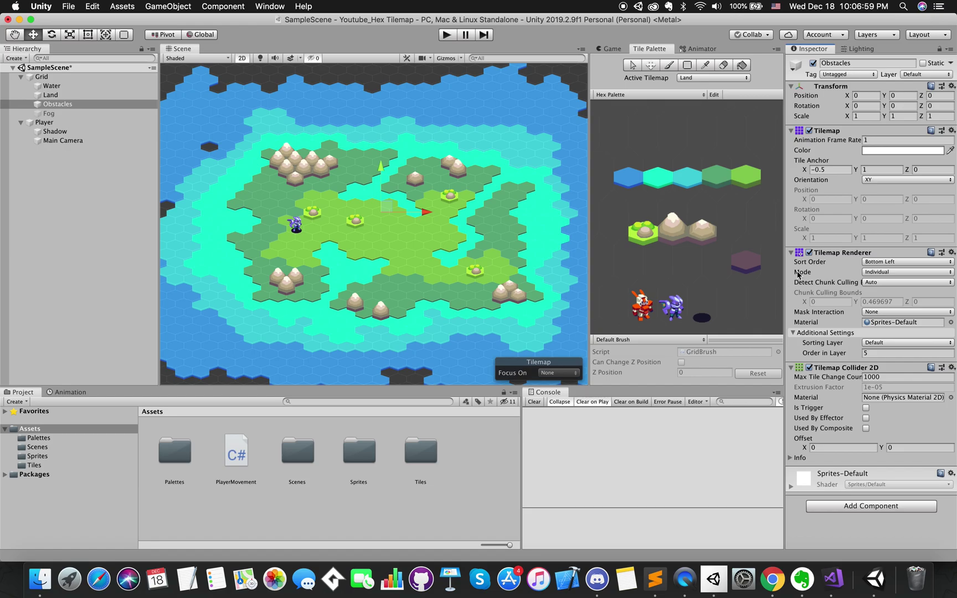
scroll(421, 197, "up", 3)
scroll(501, 168, "up", 3)
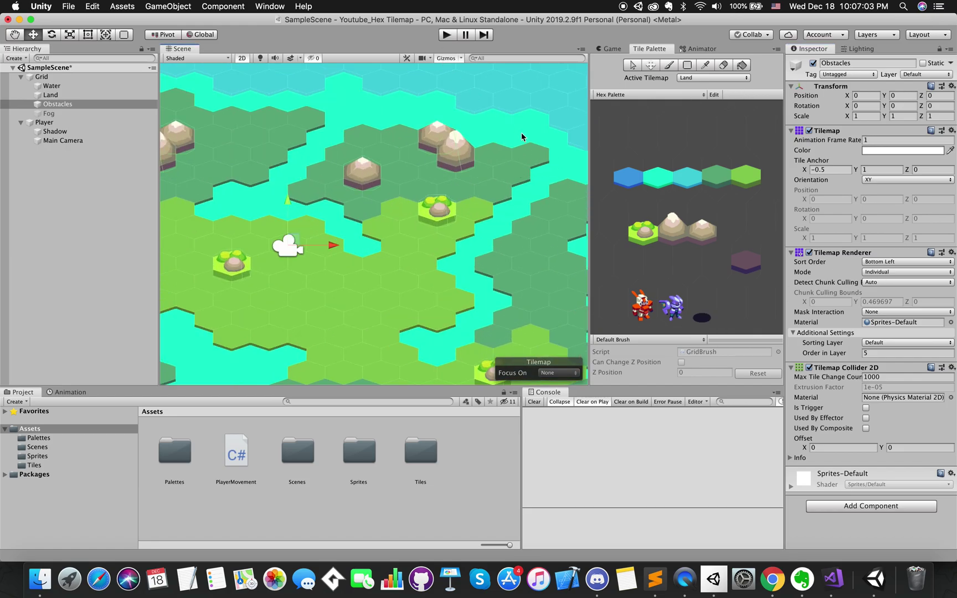
scroll(405, 196, "up", 4)
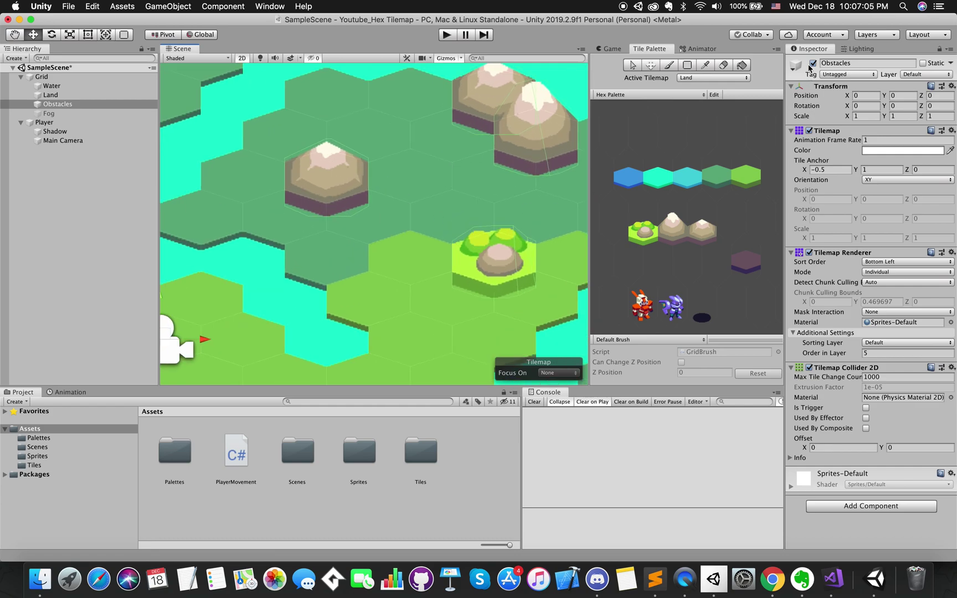
left_click(812, 375)
scroll(406, 254, "down", 10)
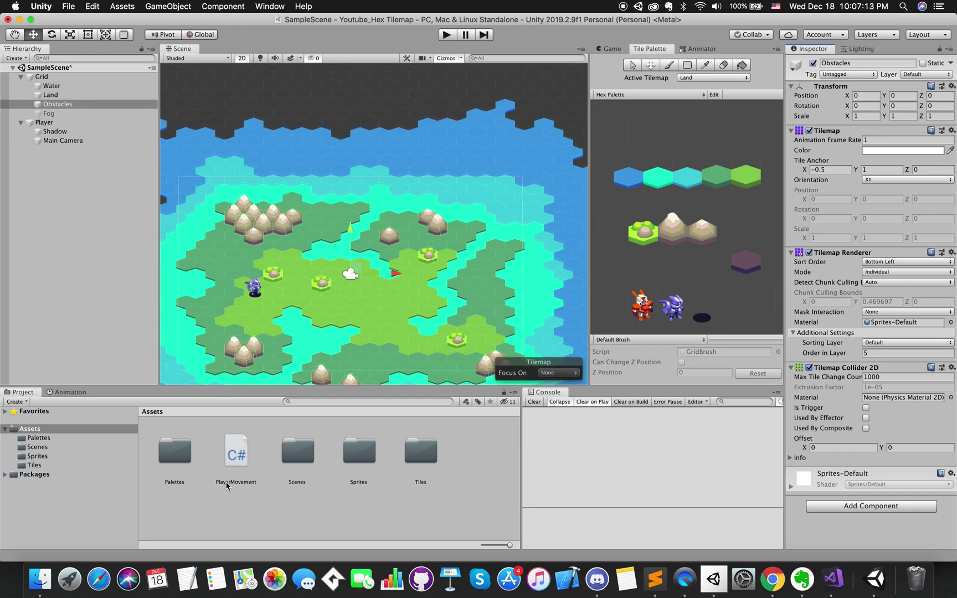
Step: In PlayerMovement.cs, declare private fields Vector2 velocity, Vector3 direction and bool hasMoved
double_click(227, 486)
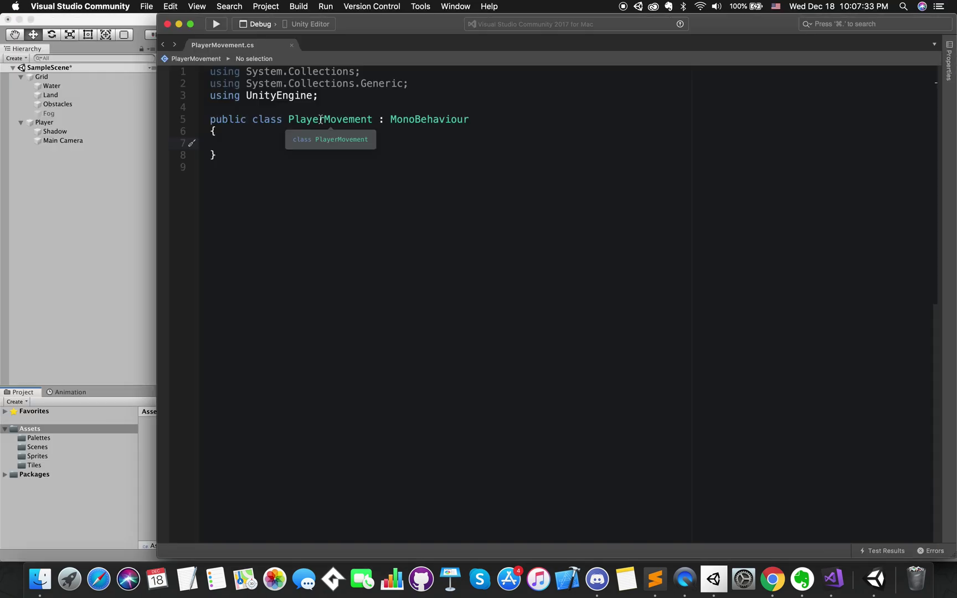
type("private ")
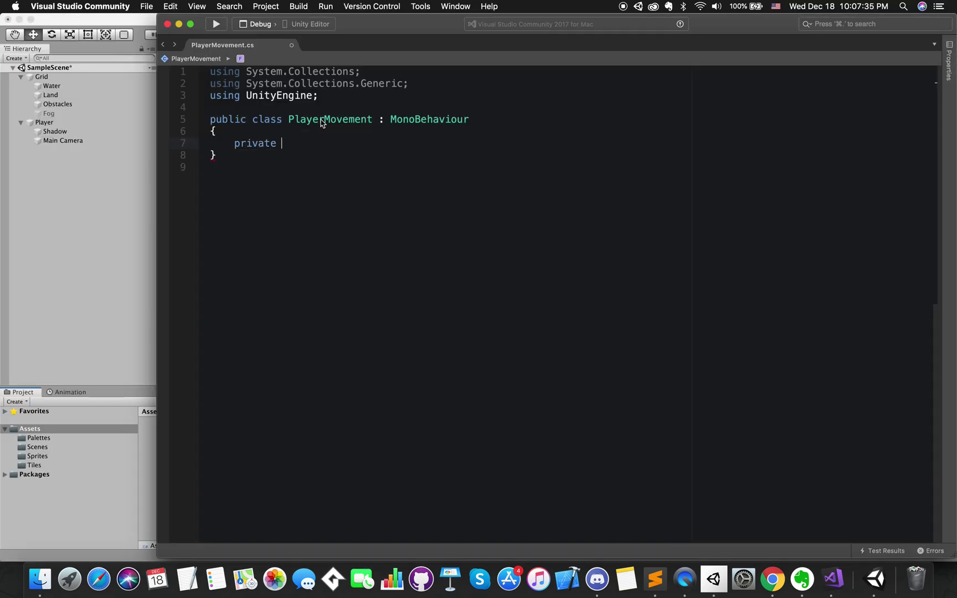
type("Vector2 ")
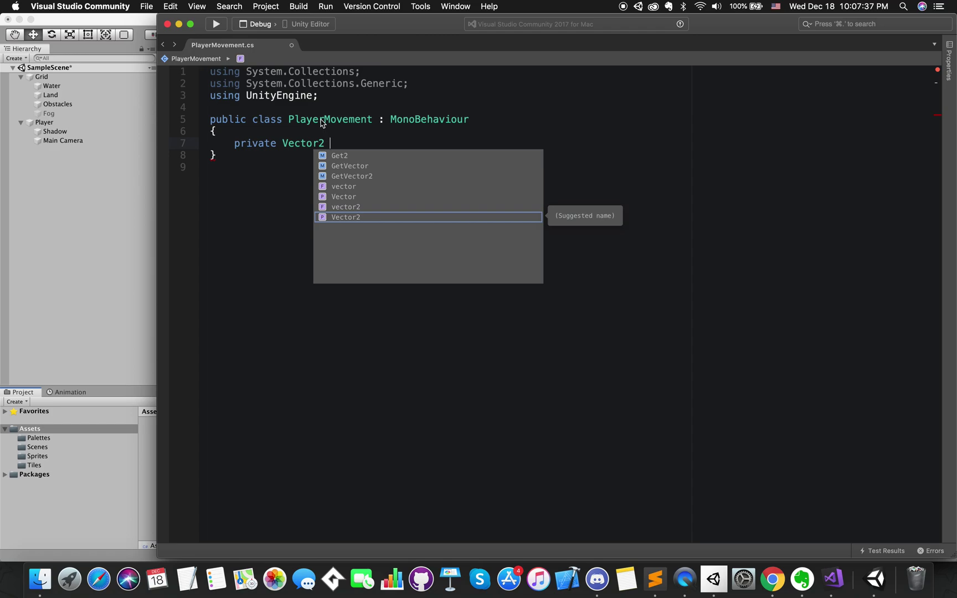
type("velocity;")
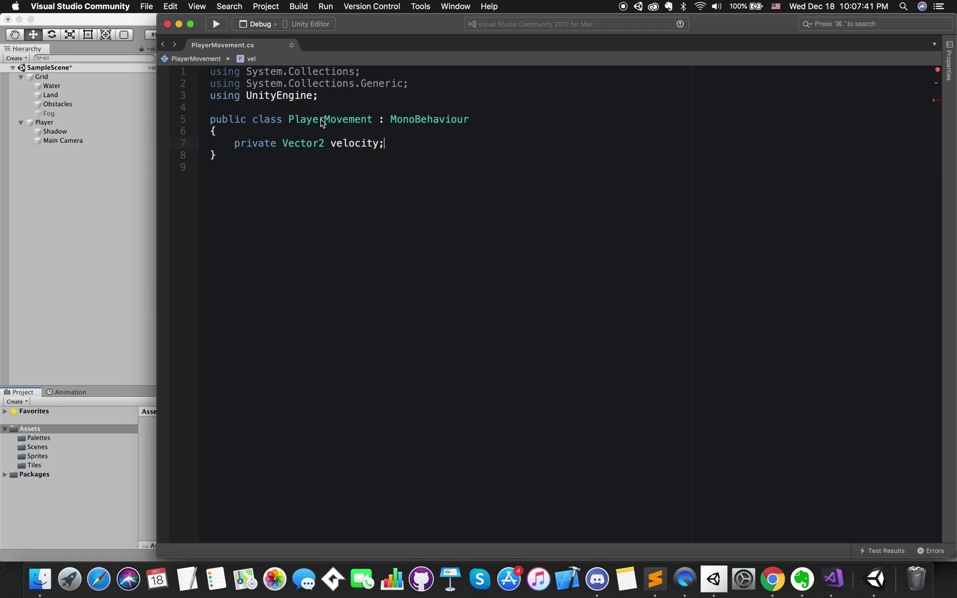
key("Return")
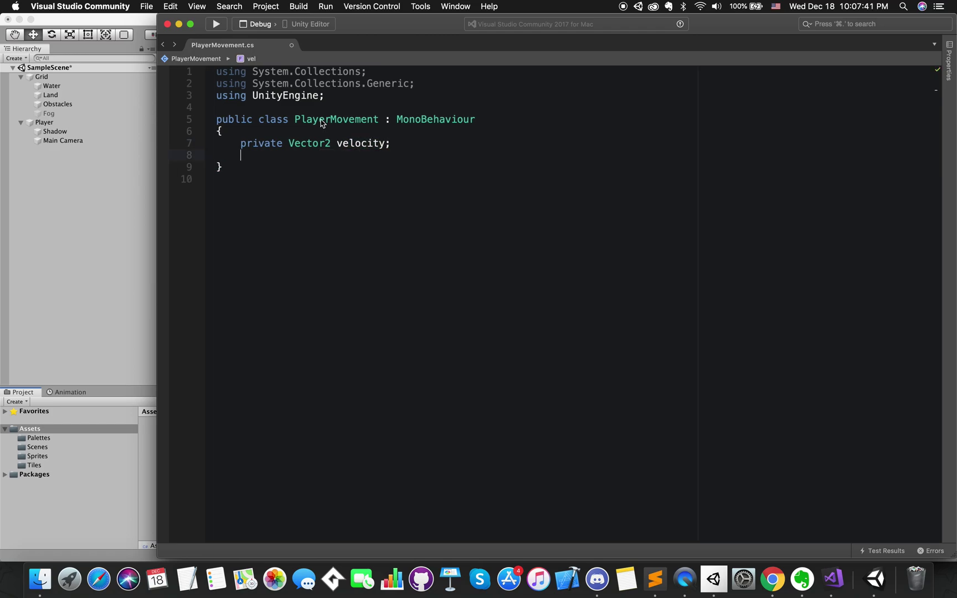
key("Return")
key("Up")
type("priv")
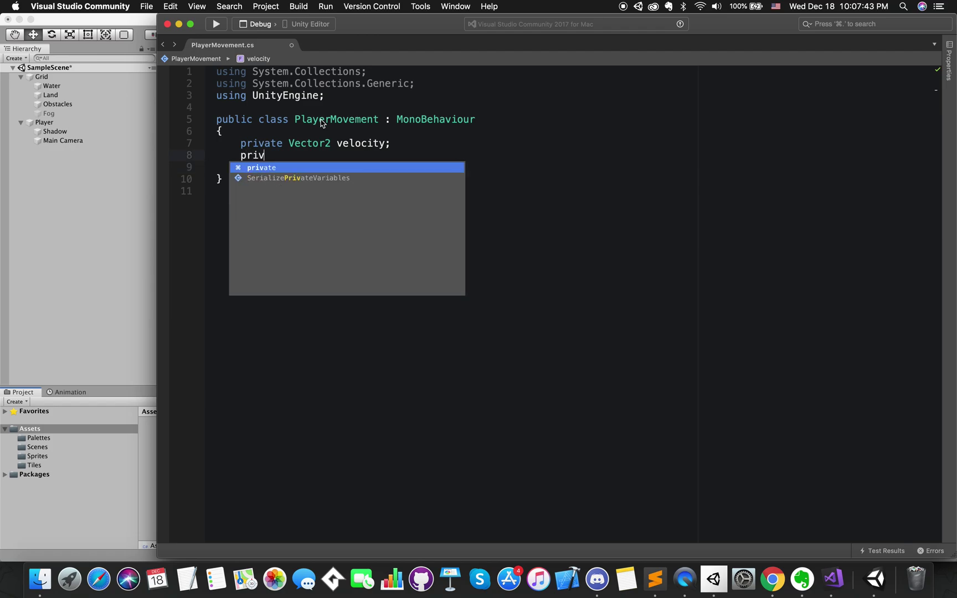
type("ate Vect")
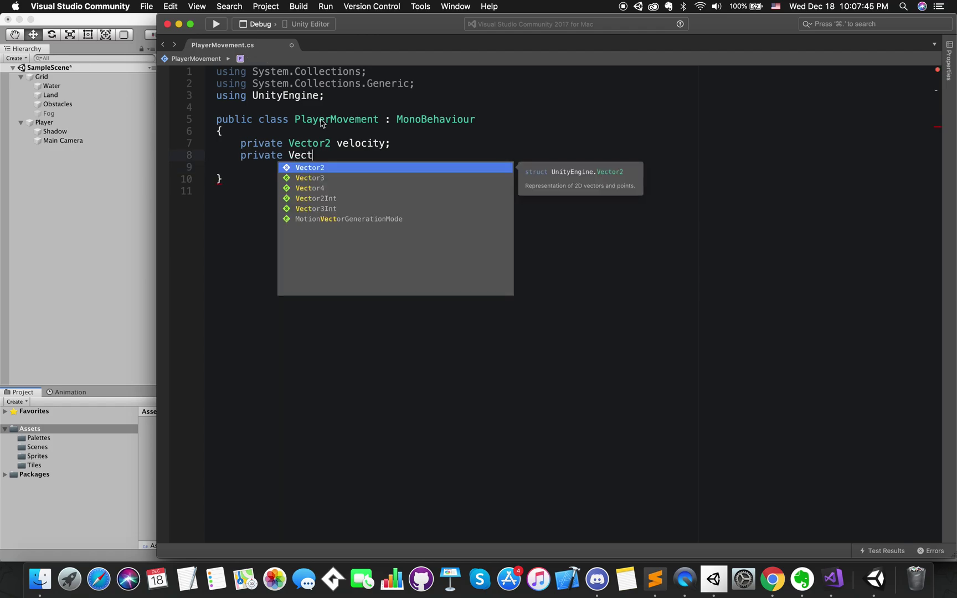
type("or3 direction")
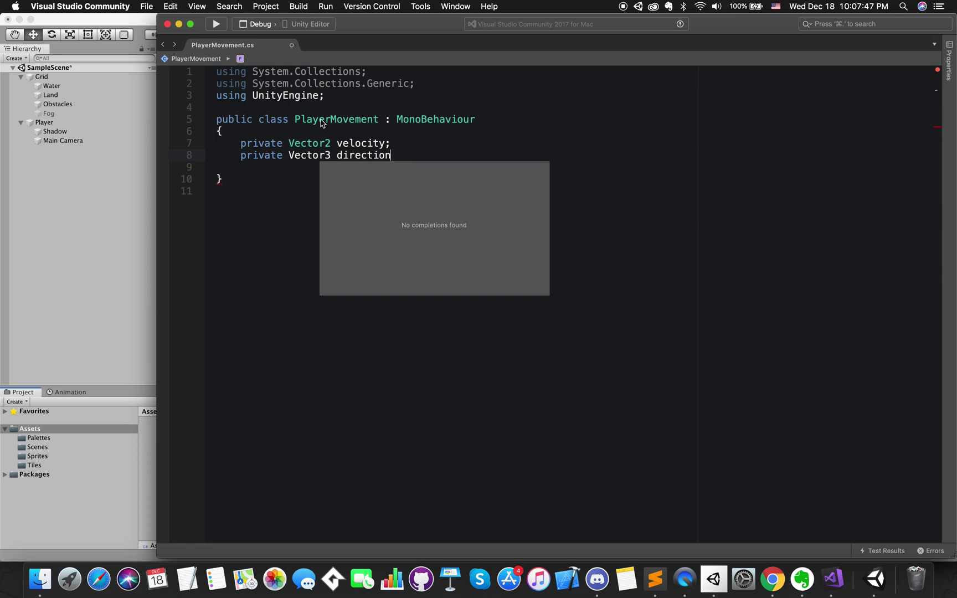
type(";")
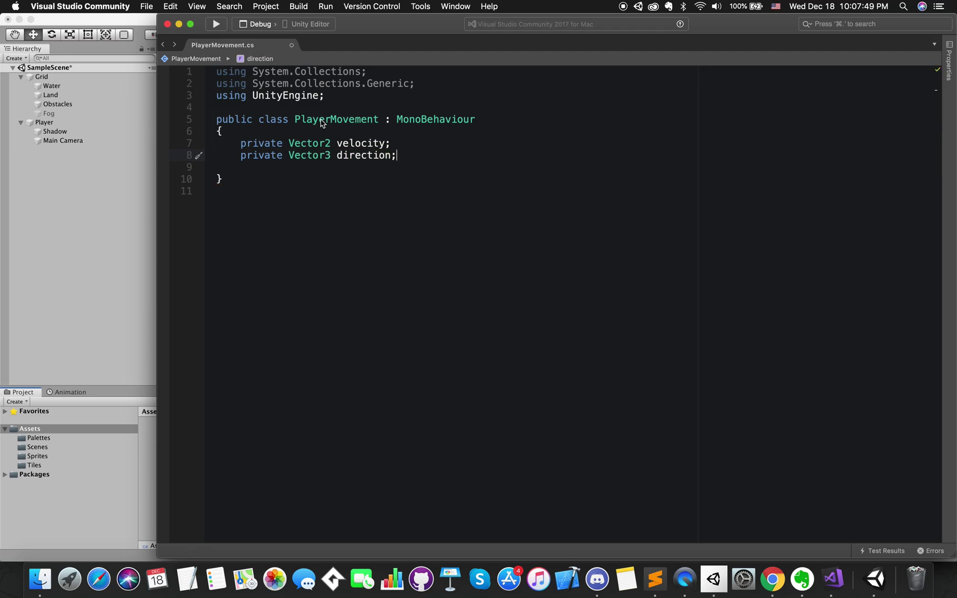
type("private bool hasM")
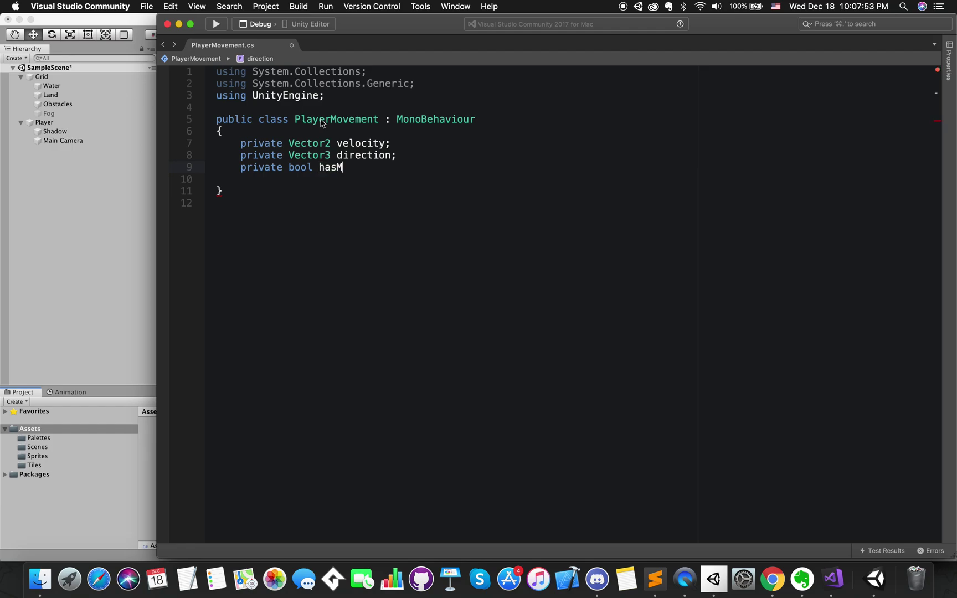
type("oved;")
key("Return")
key("Return")
Step: Add private void Update() with an if(velocity.x == 0) block setting hasMoved = false
type("private void Update()")
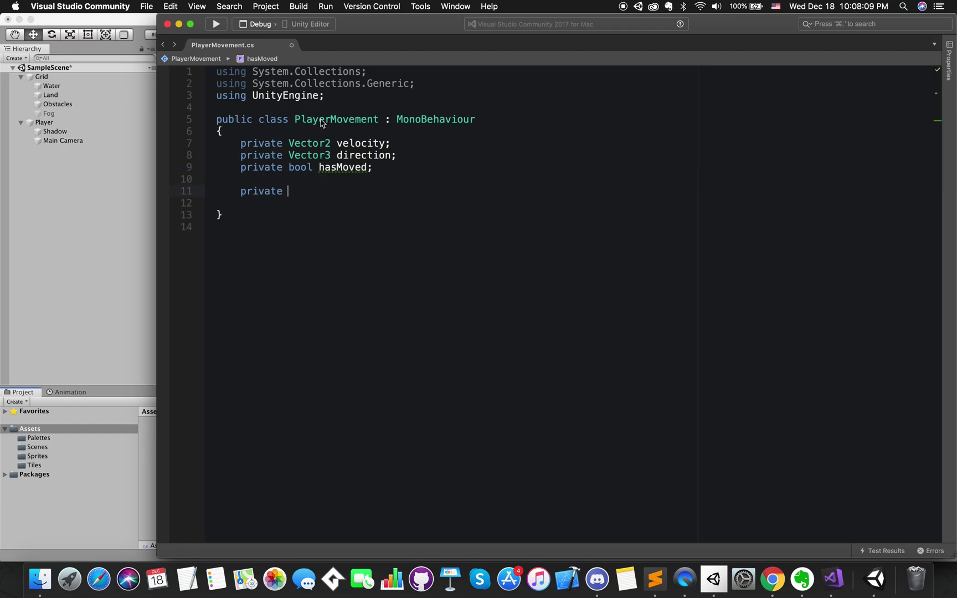
key("Return")
type("{")
key("Return")
type("if(velocity")
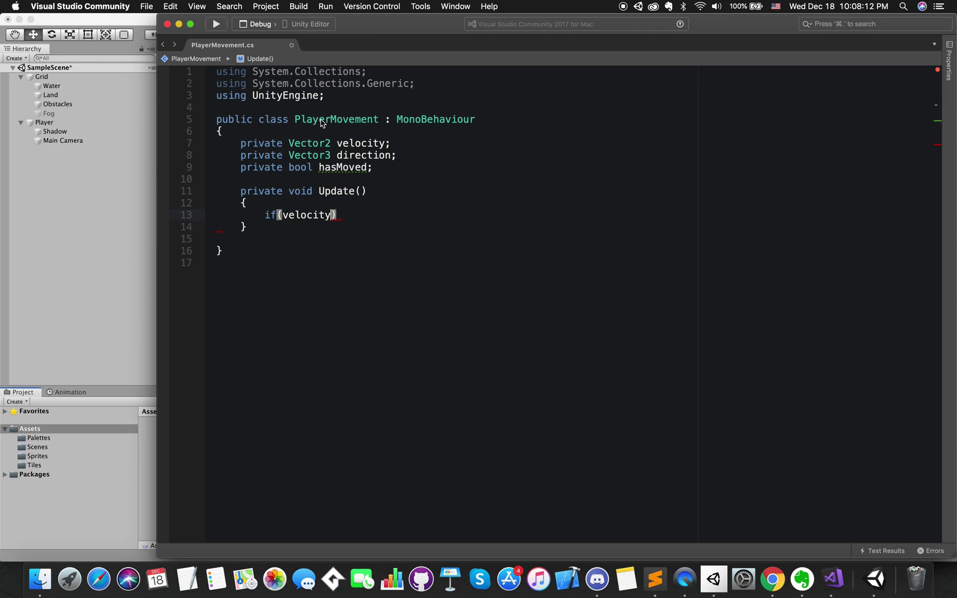
type(".x == 0")
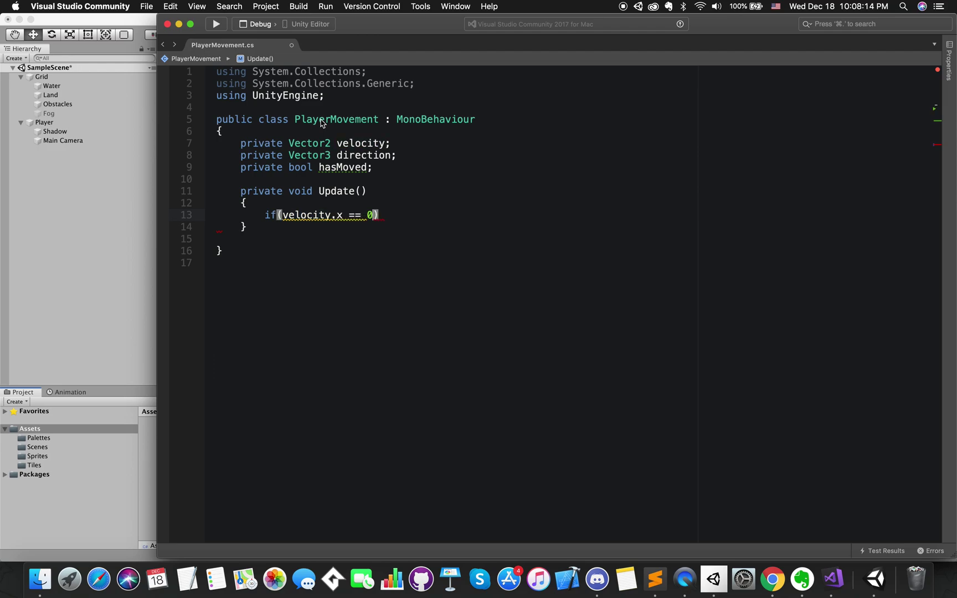
type("{")
key("Return")
type("h")
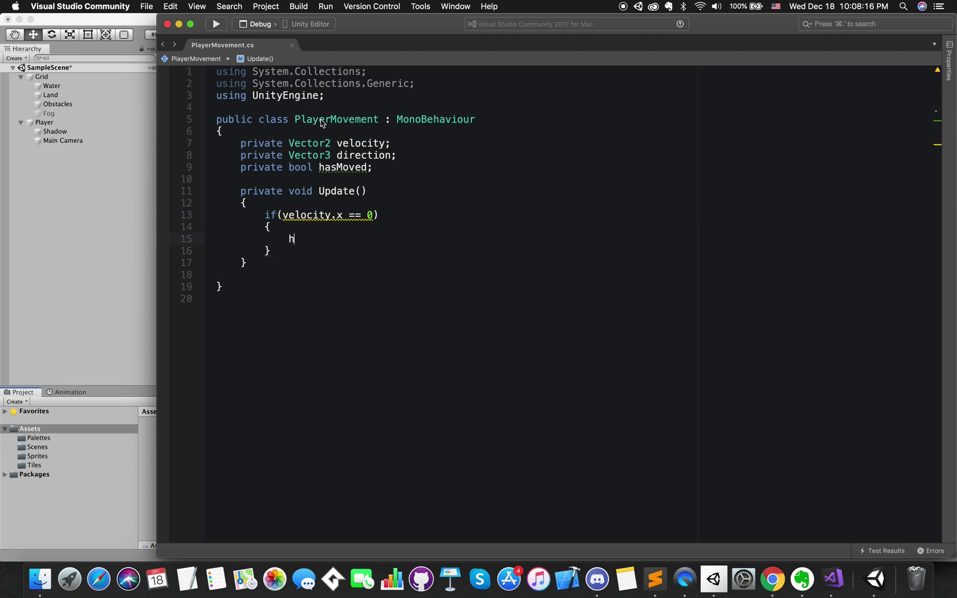
type("asMoved = false;")
Step: Add else if(velocity.x != 0 && !hasMoved) setting hasMoved true and calling MoveByDirection(), then save
key("Down")
type("else if(")
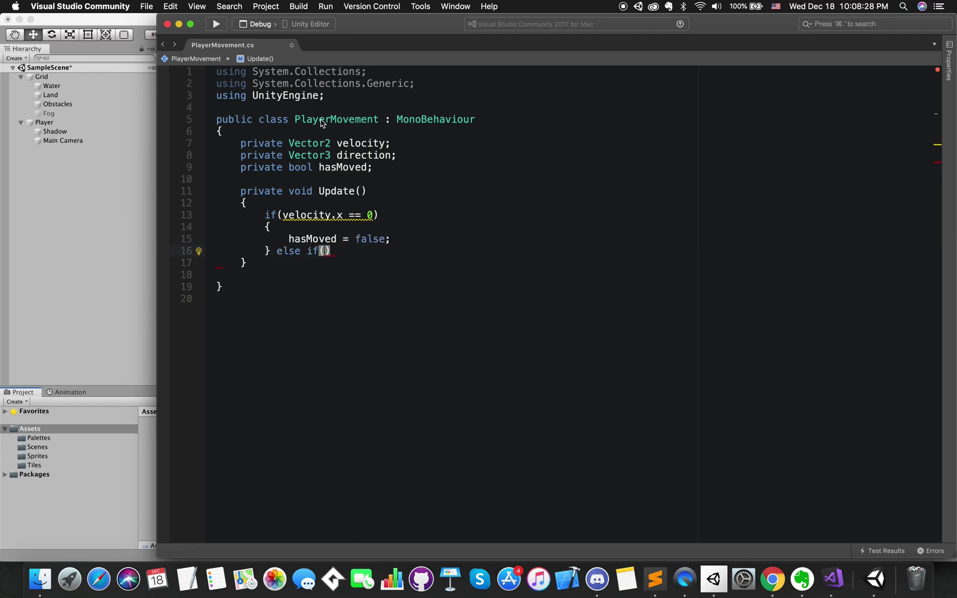
type("velocity.x != 0 && ")
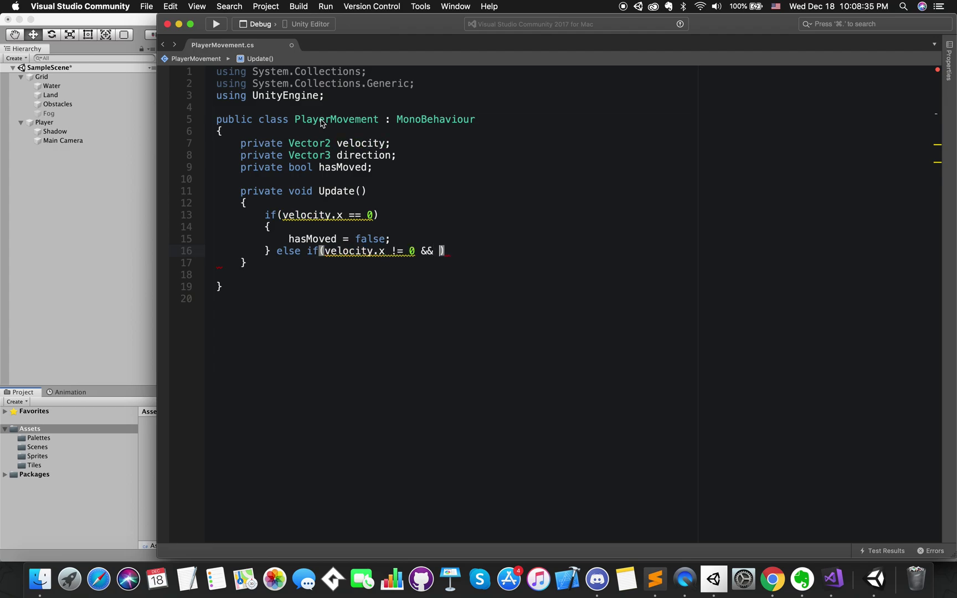
type("!hasMoved")
key("Return")
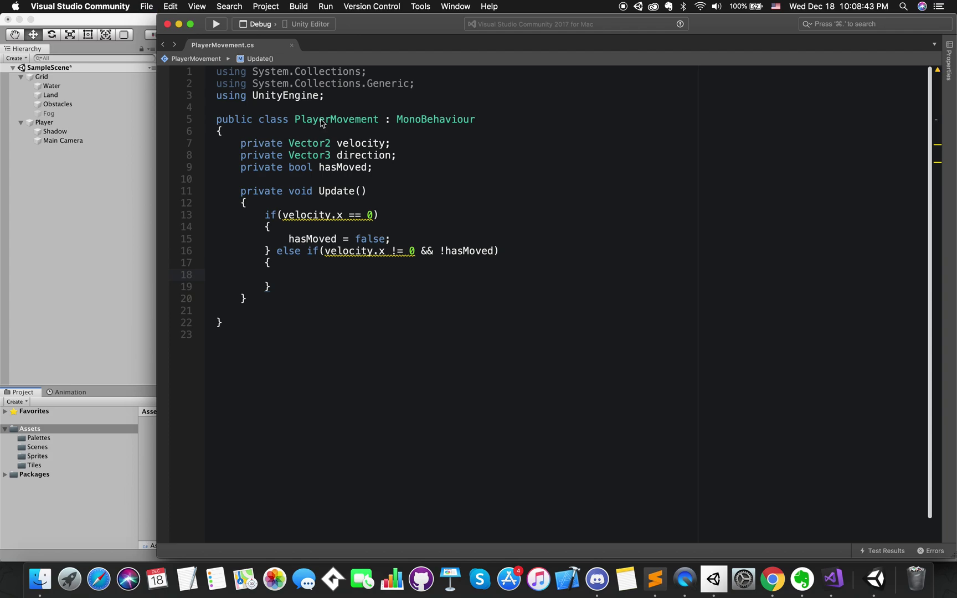
type("hasMoved = true;")
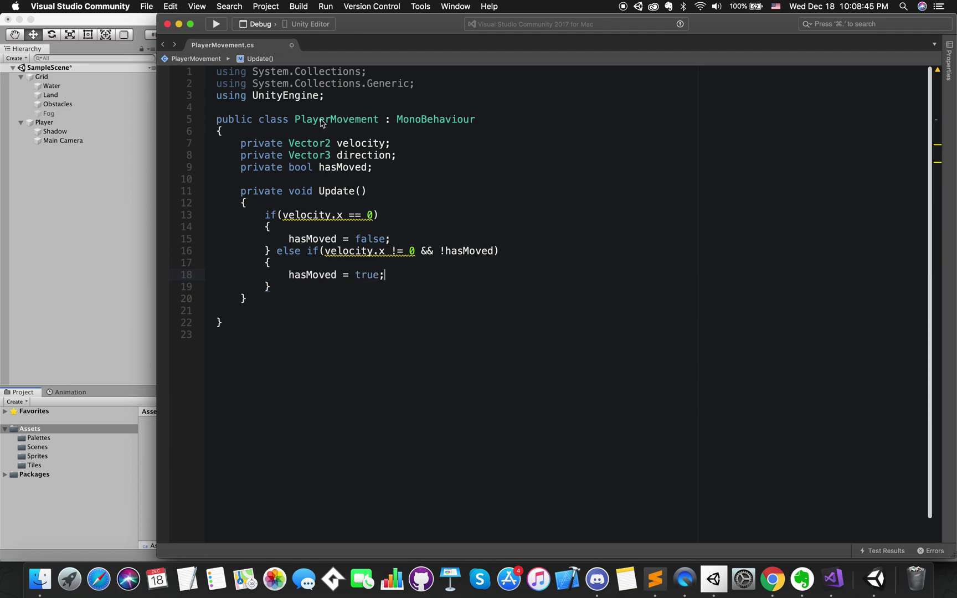
key("Return")
type("MoveByDire")
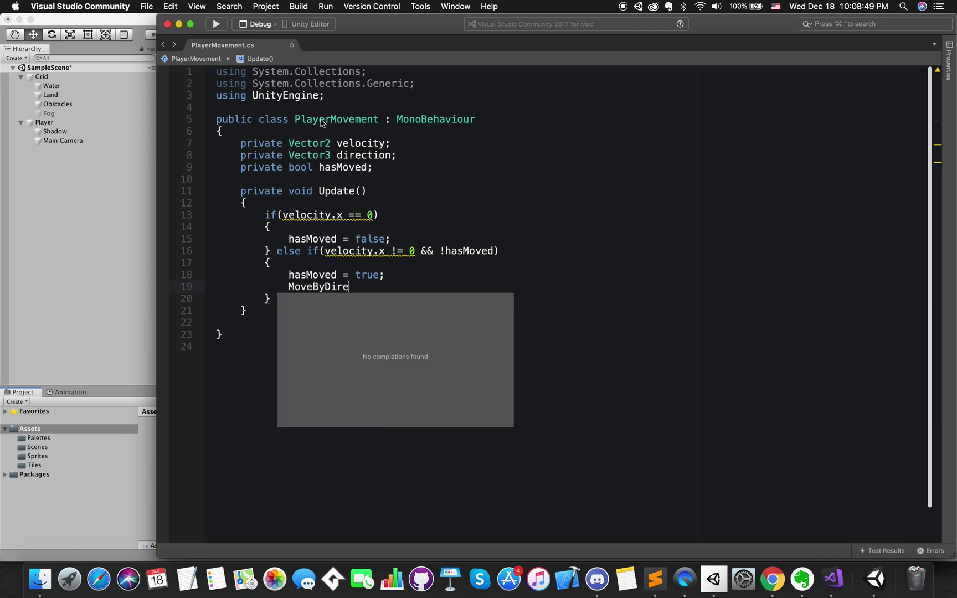
type("ction();")
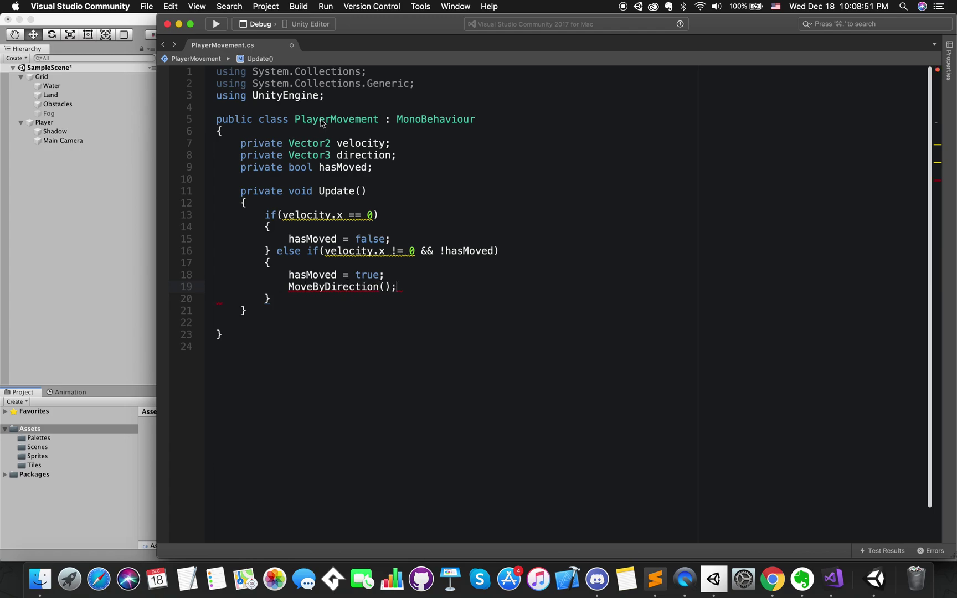
key("super+s")
Step: Start a private void MoveByDirection() method below Update
left_click(271, 318)
key("Return")
key("Return")
type("private void MoveByDi")
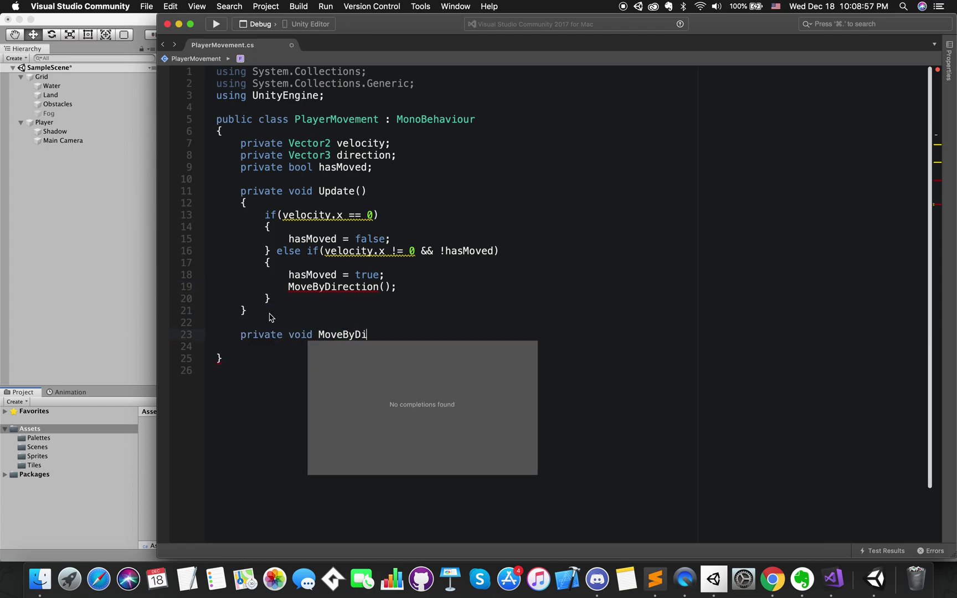
type("rection()")
Step: Open MoveByDirection's body with an if(velocity.x < 0) block commented //Move Left
key("Return")
type("{")
key("Return")
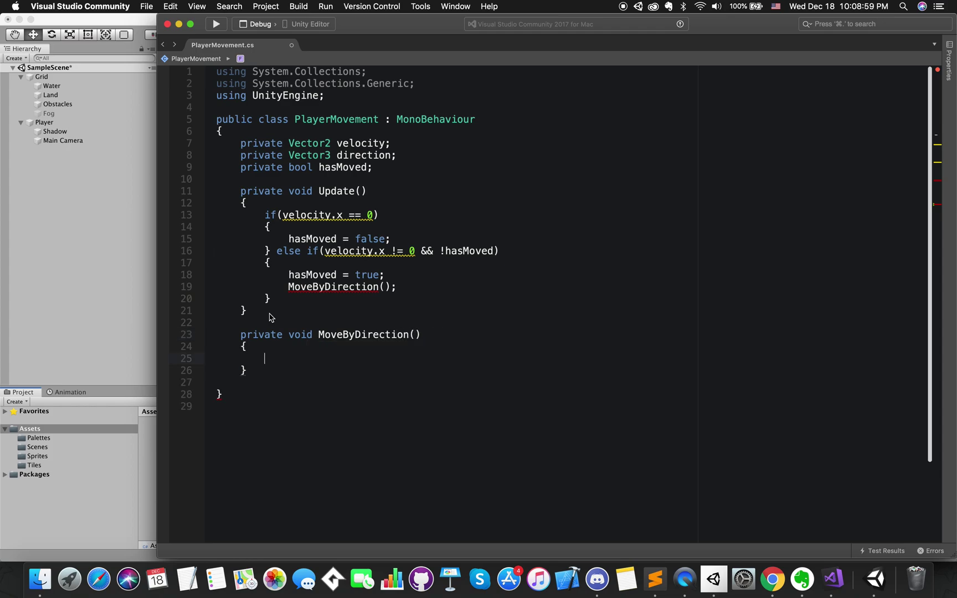
scroll(269, 314, "down", 2)
scroll(338, 310, "down", 3)
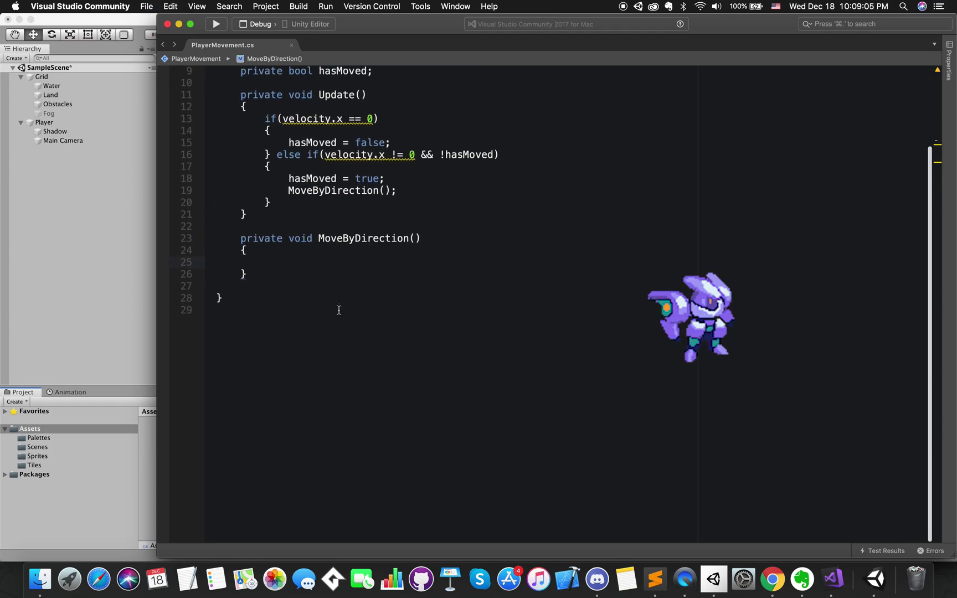
type("if(velocity")
type(".x ")
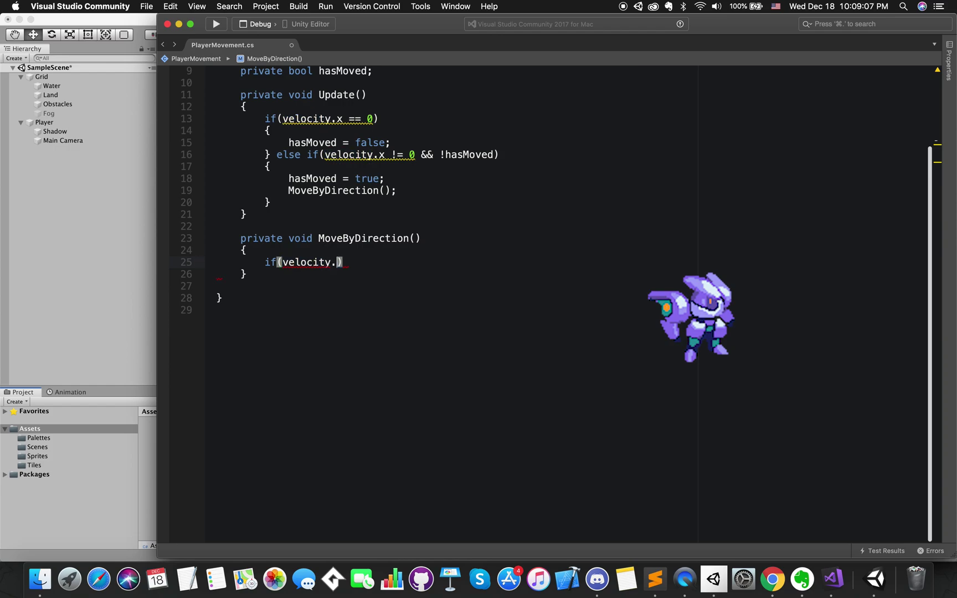
type("< 0")
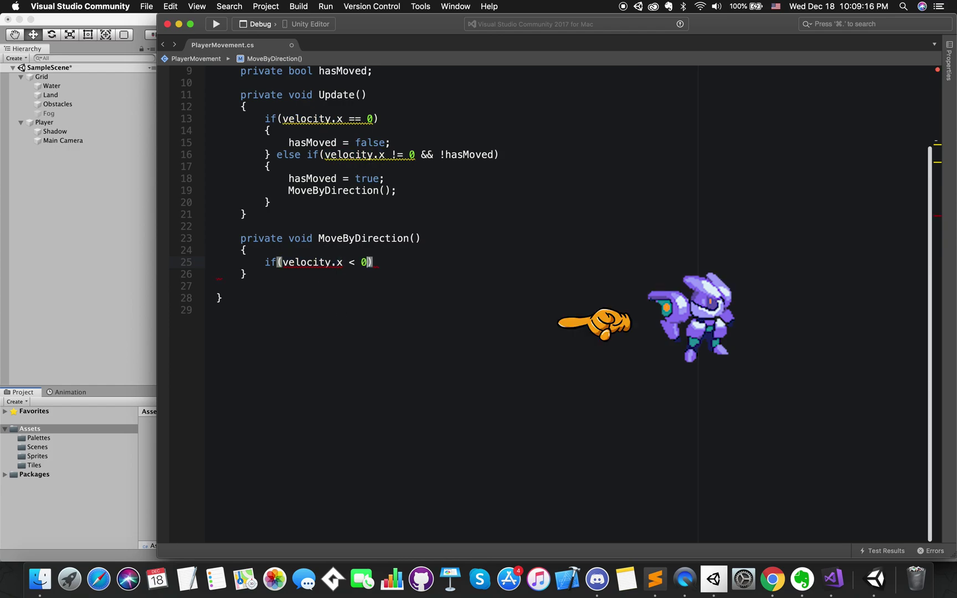
type(" {")
key("Return")
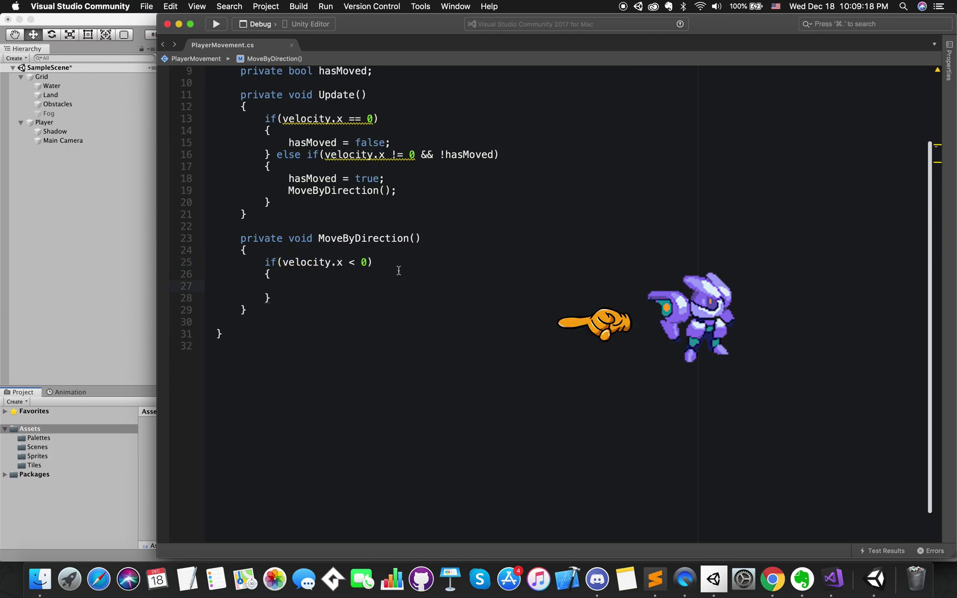
type("//Move Left")
Step: Nest an if(velocity.y > 0) //Move Upper Left block setting direction to Vector3(-0.5f, 0.5f)
left_click(331, 285)
type("if(velocity.")
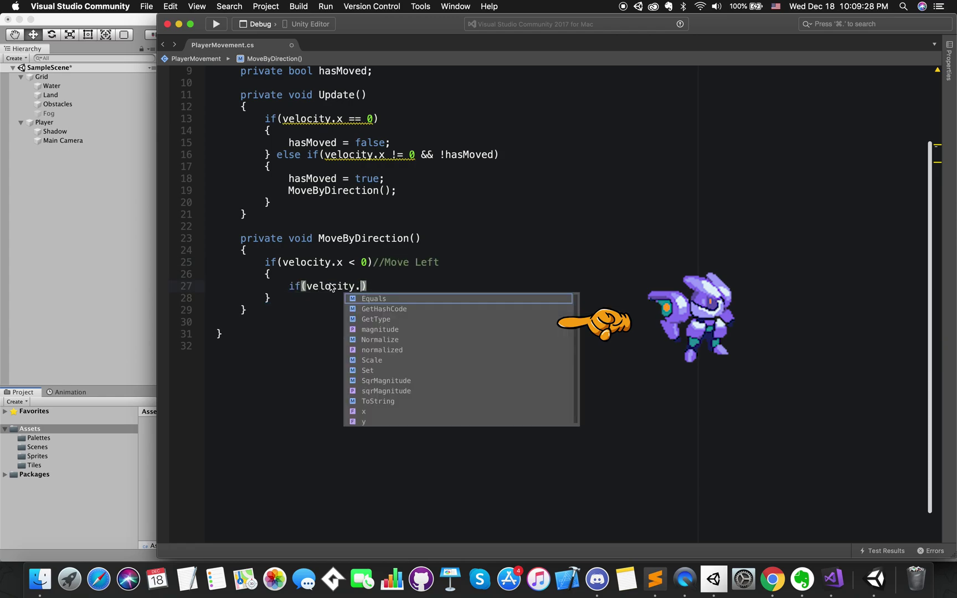
type("y > ")
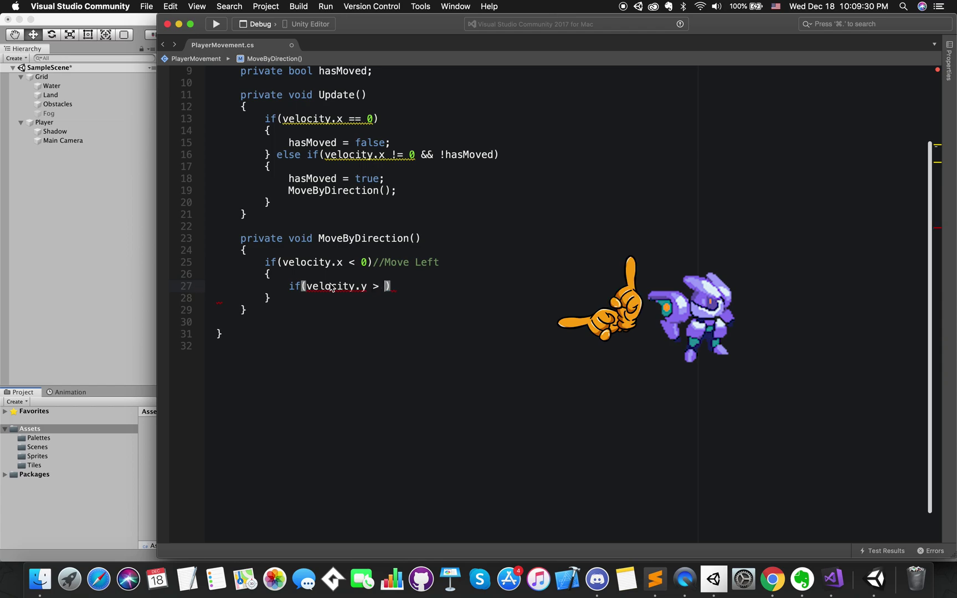
type("0) {")
key("Return")
left_click(432, 285)
type("//Mo")
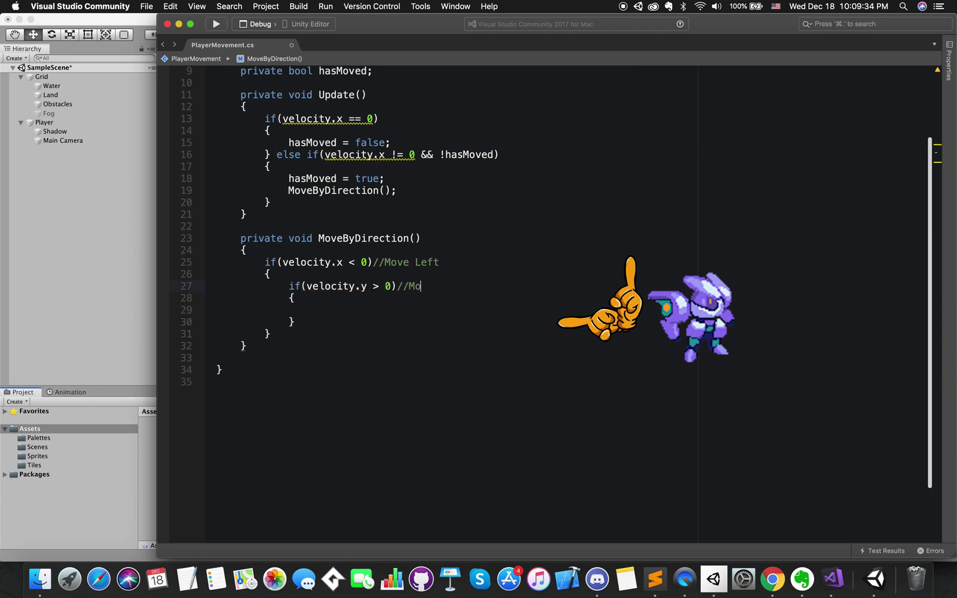
type("ve Upper Left")
key("super+s")
left_click(352, 310)
type("di")
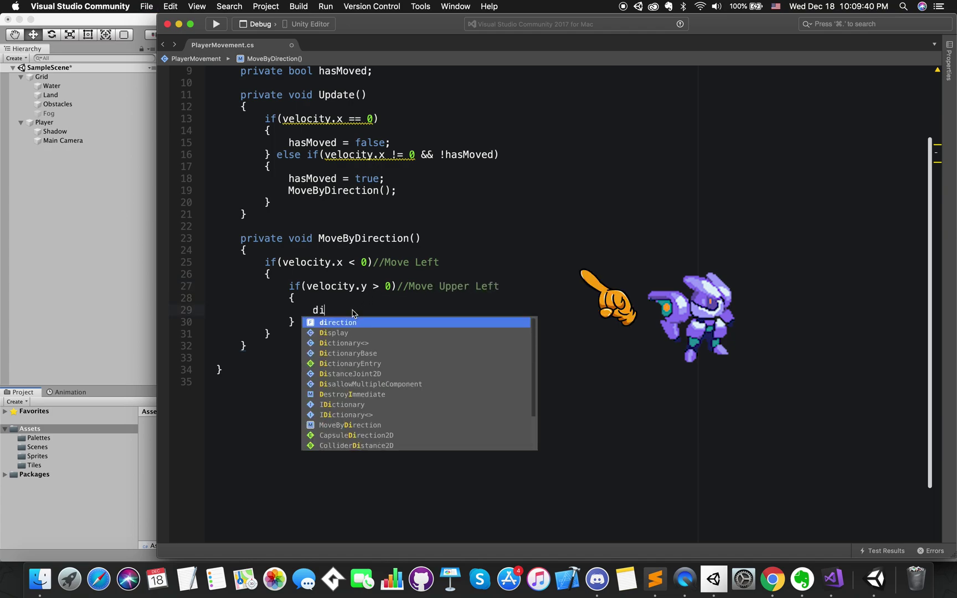
type("rection = new ")
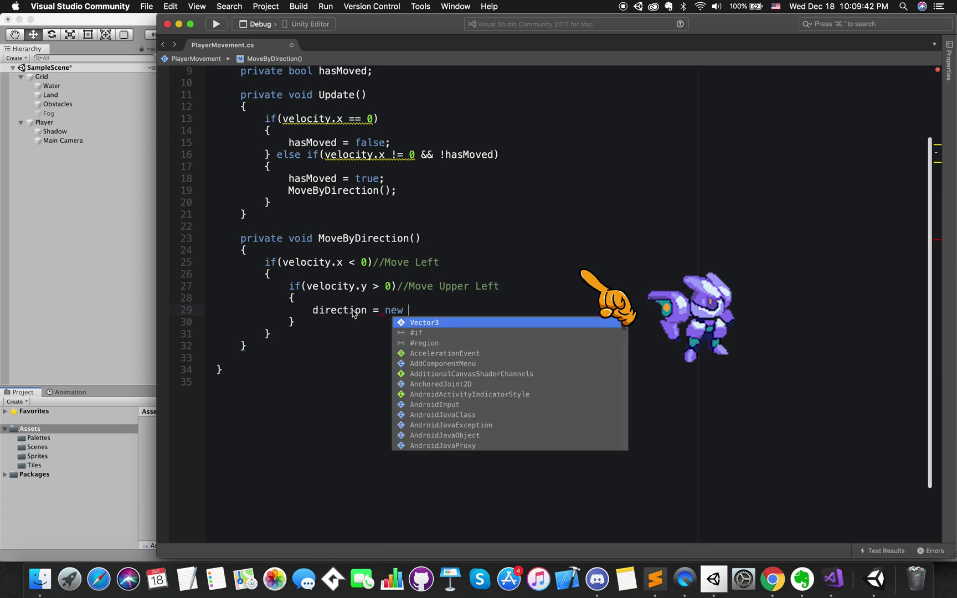
type("Vector3(-0.5f, 0")
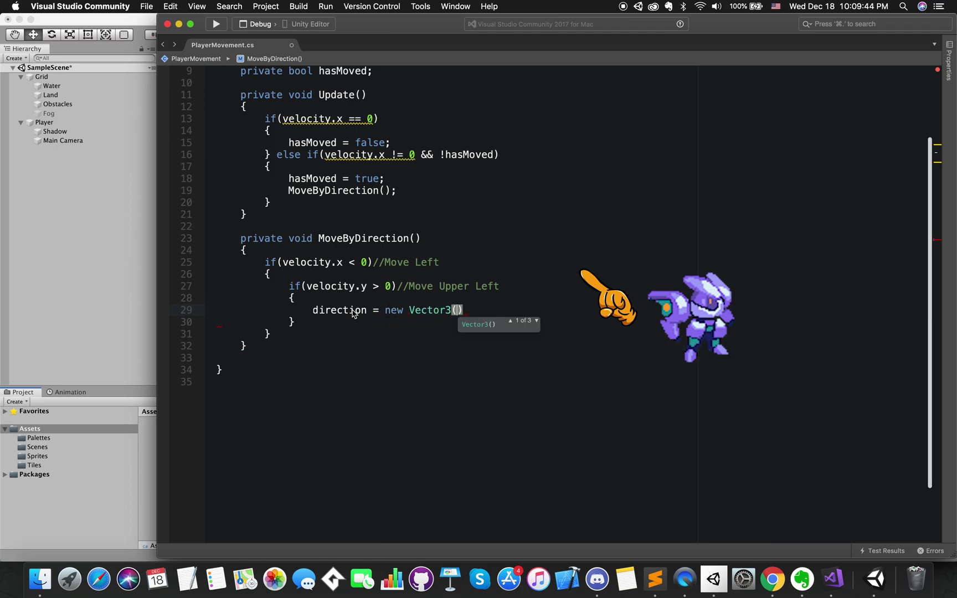
type(".5f);")
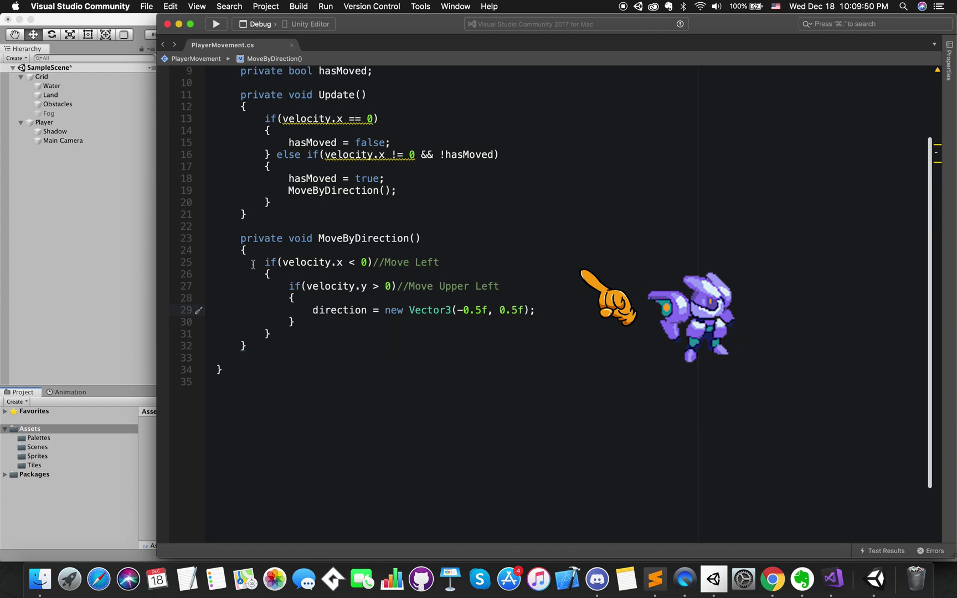
Step: Add else if(velocity.y < 0) setting direction to Vector3(-0.5f, -0.5f)
type("e")
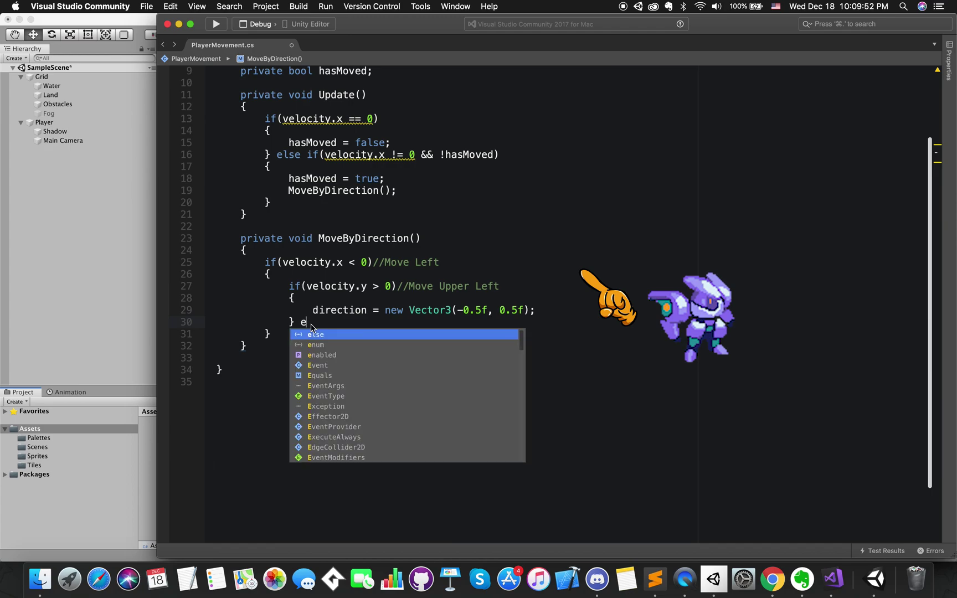
type("lse if(velocity.y ")
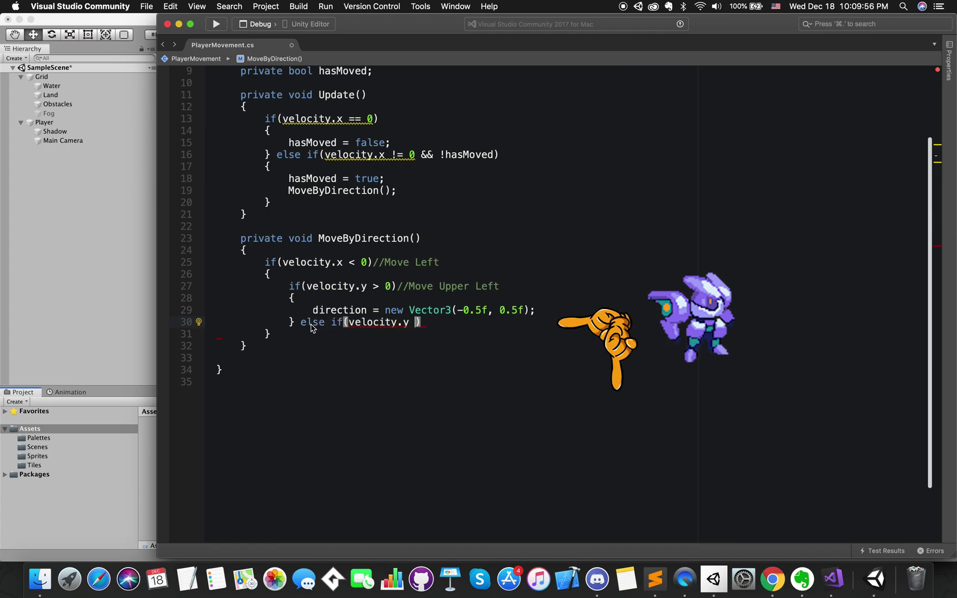
type("< 0) {")
key("Return")
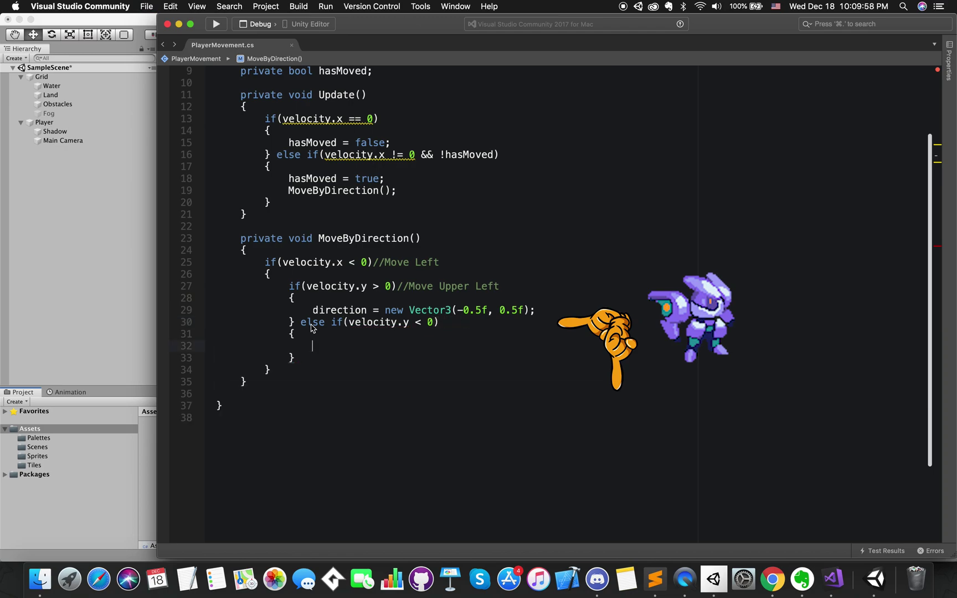
type("direction")
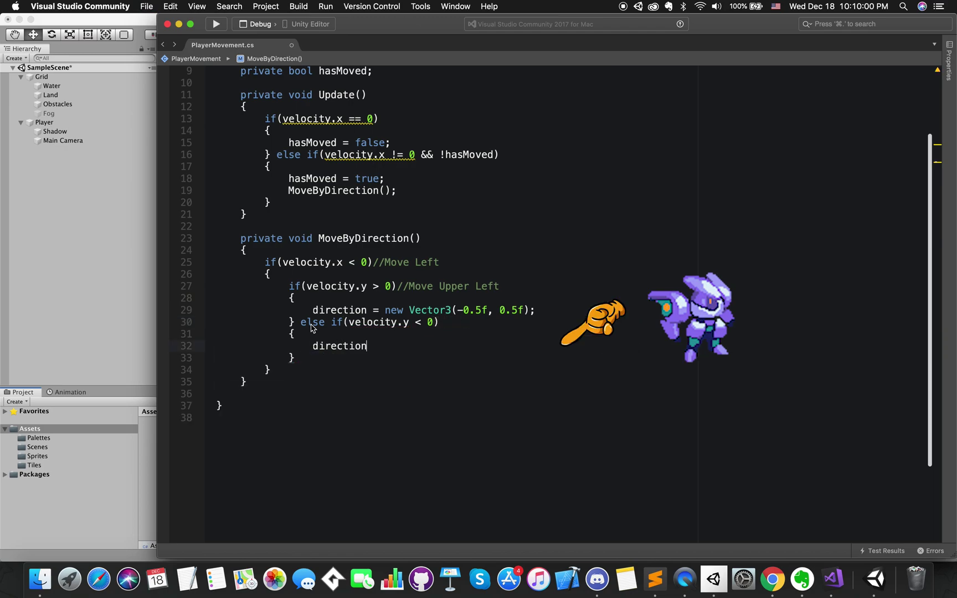
type(" = new Vect")
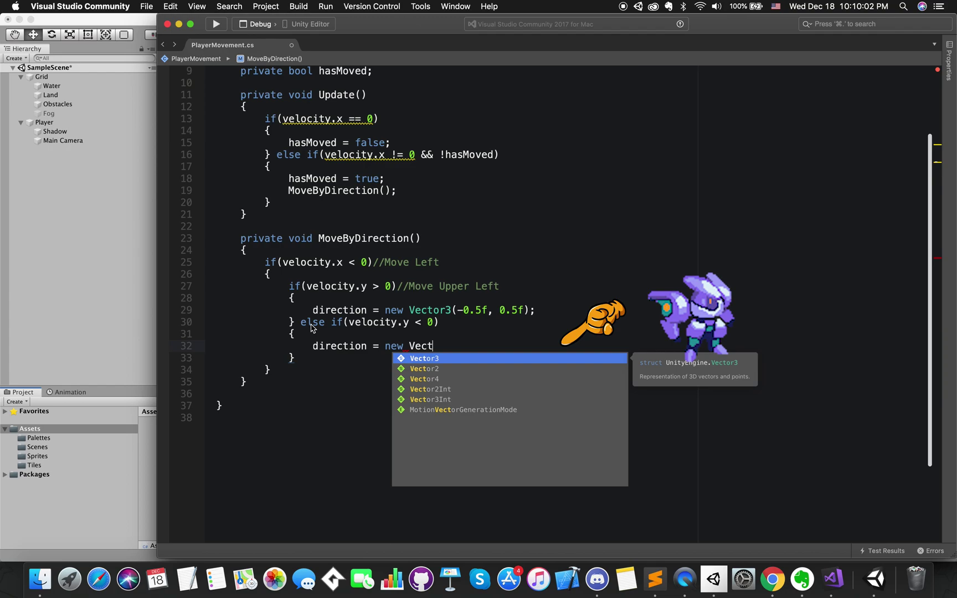
type("or3")
key("Return")
type("(")
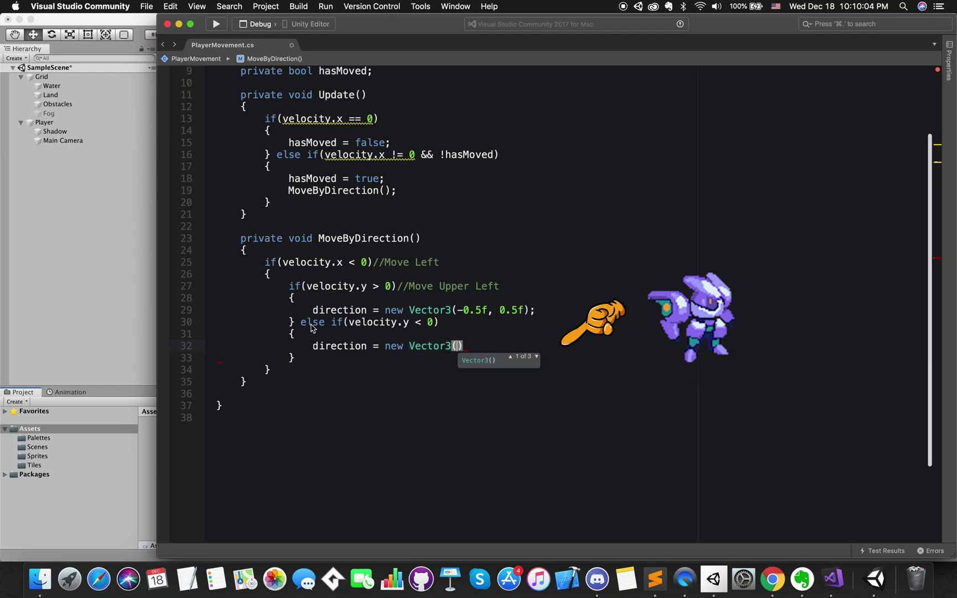
type("-0.5f, -")
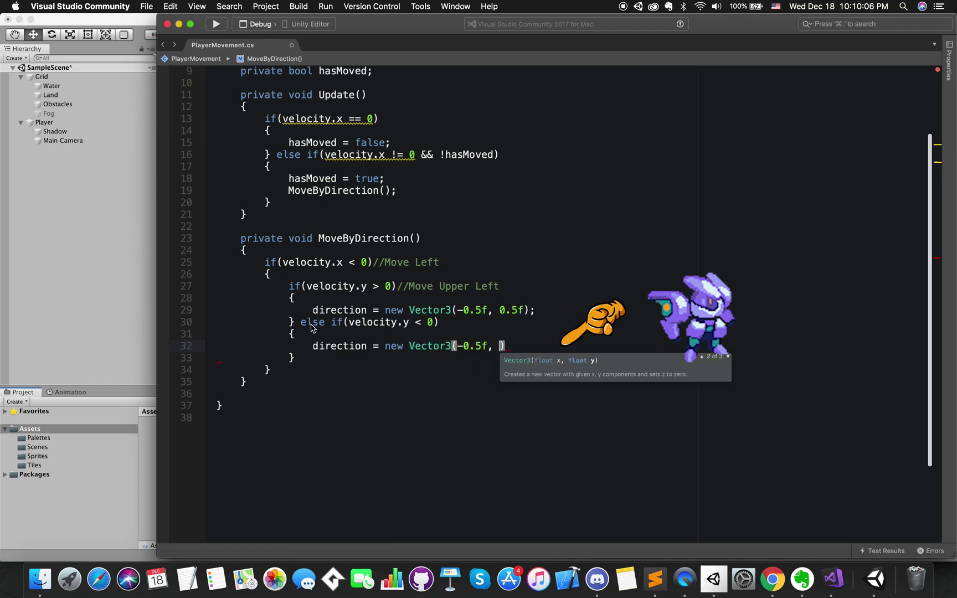
type("0.5f);")
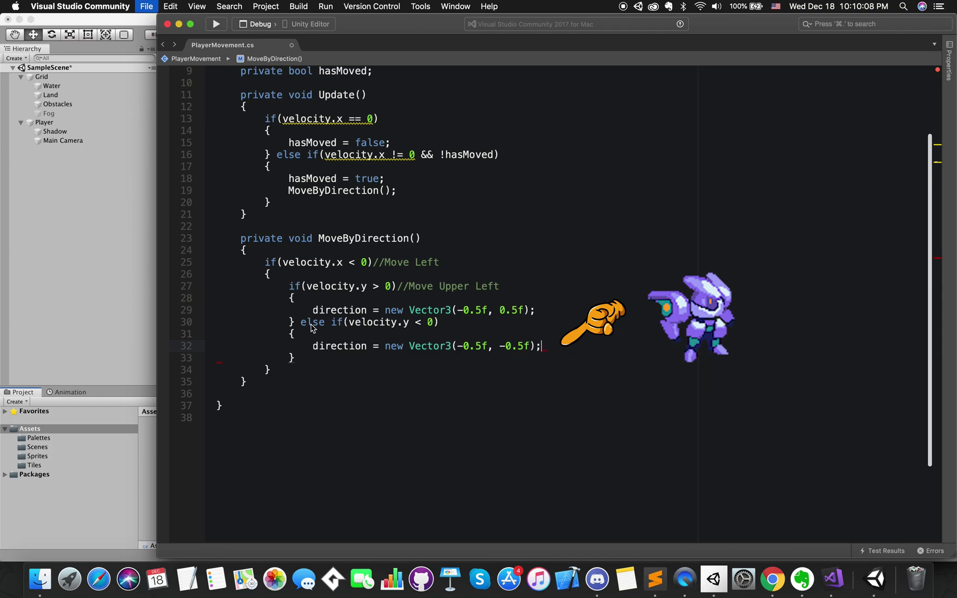
Step: Put the else-if on its own line, add an else with Vector3(-1, 0), and begin else if(velocity.x)
left_click(299, 322)
key("Return")
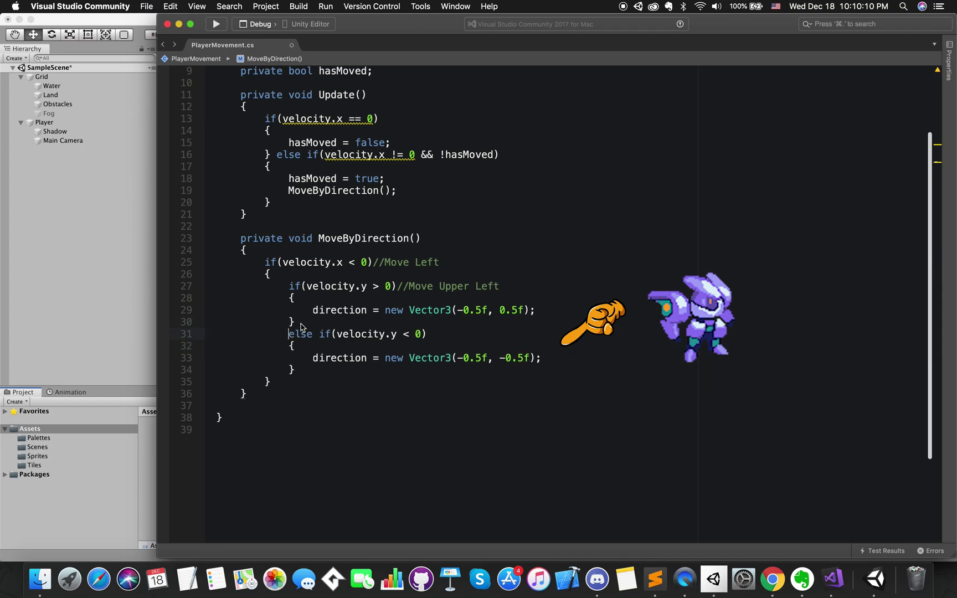
left_click(320, 371)
type("else")
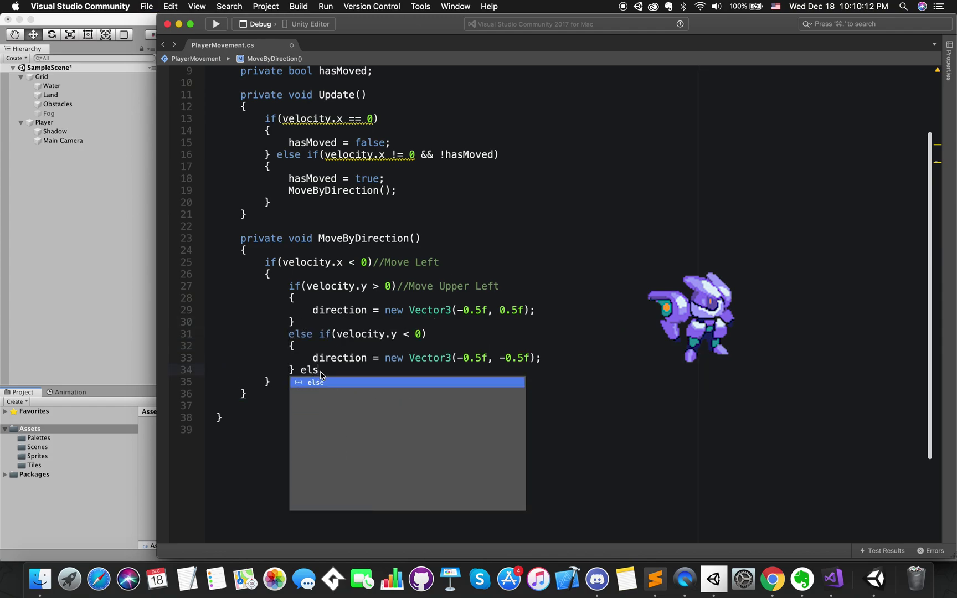
key("Tab")
key("Tab")
type("direction")
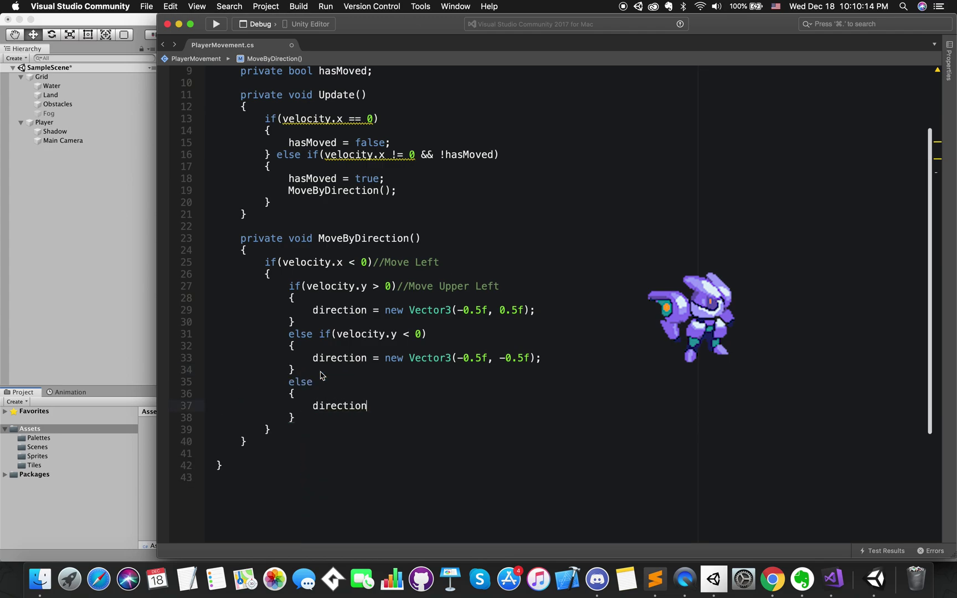
type(" = new Vect")
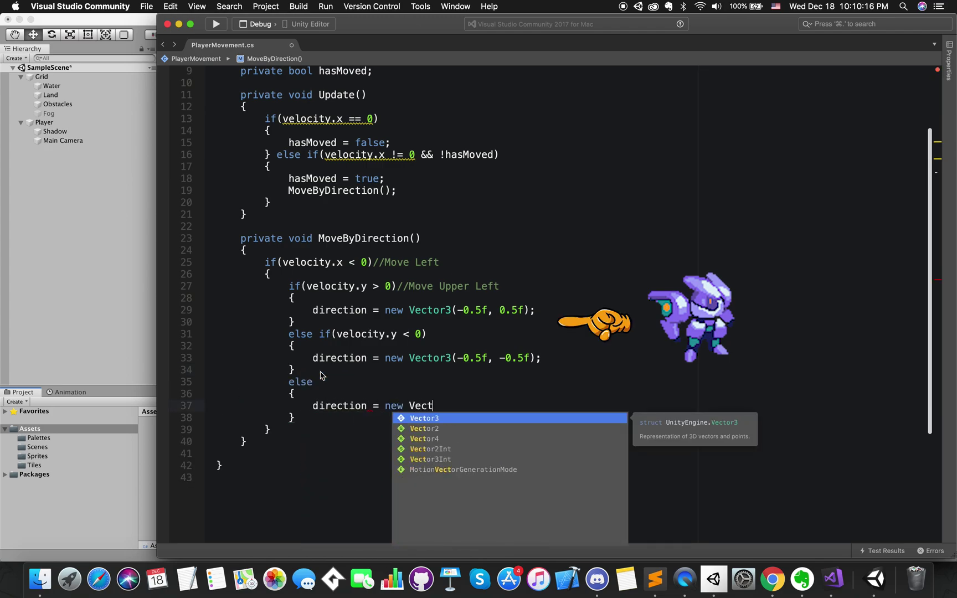
type("or3(")
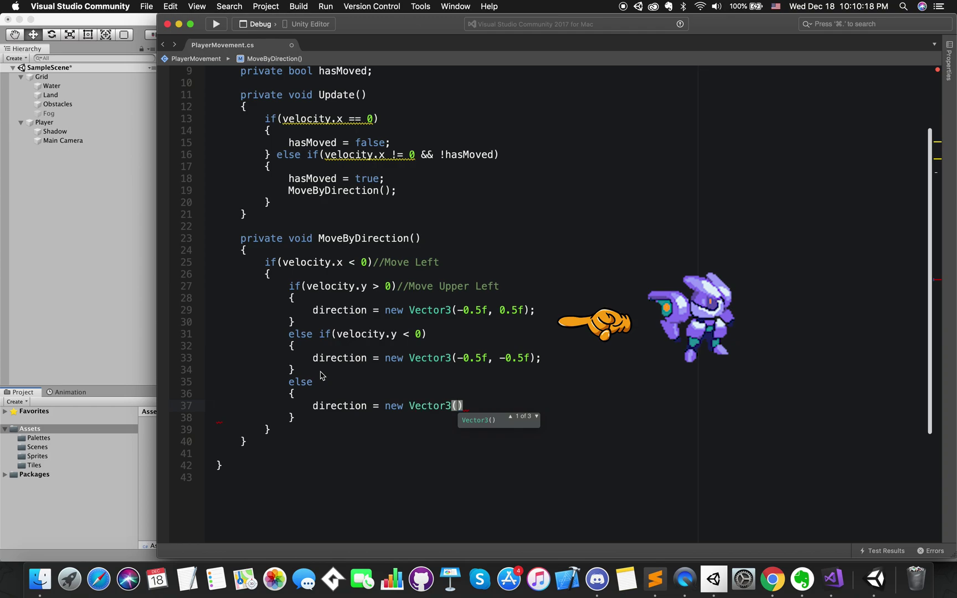
type("-1, 0);//")
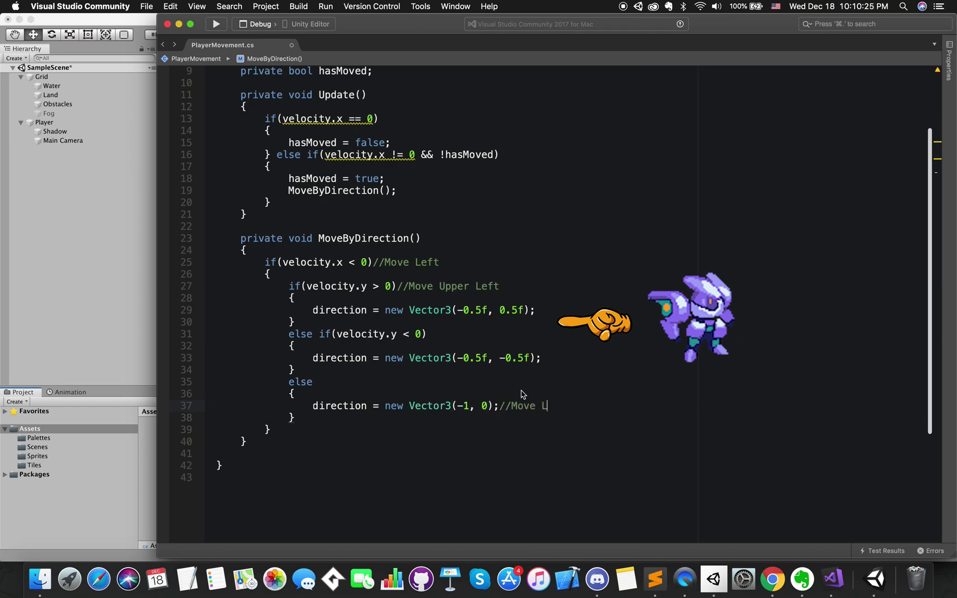
type("Move Bottom")
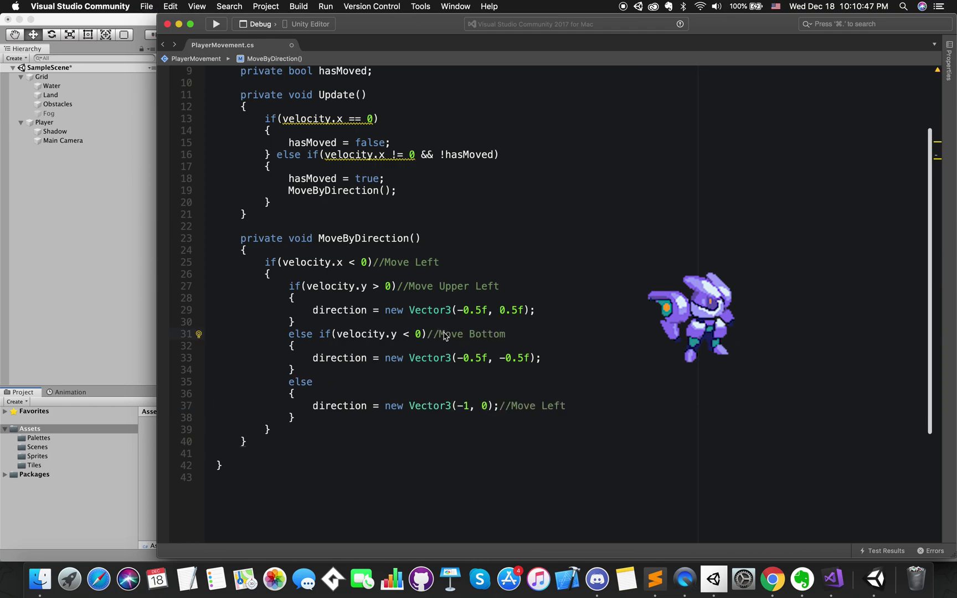
type("else if(")
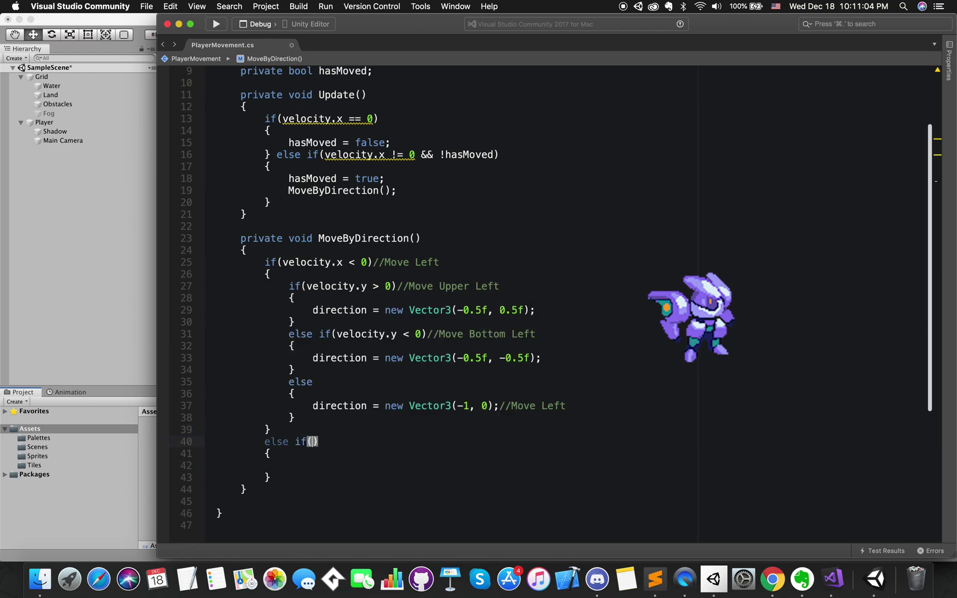
type("velocity.x < 0")
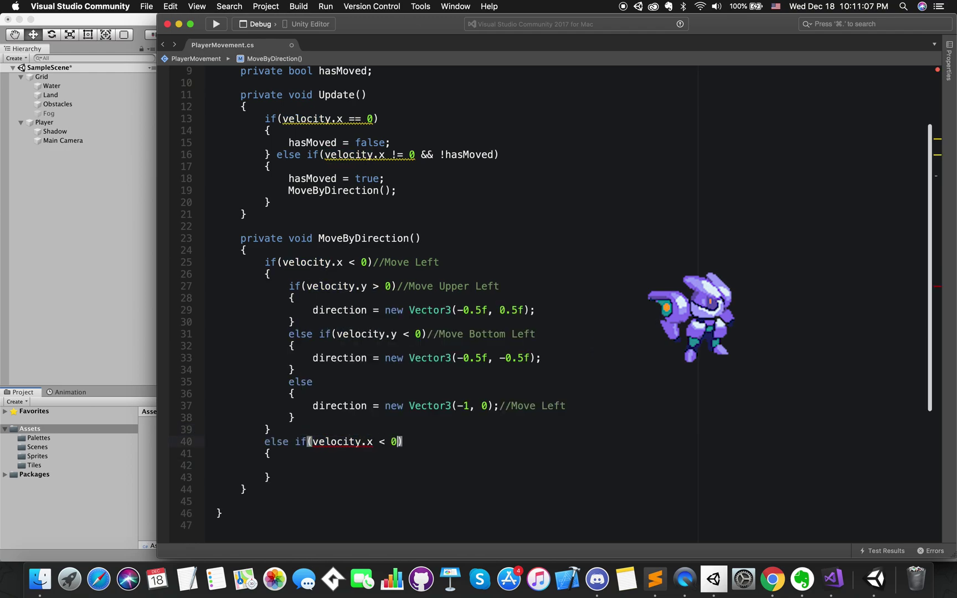
Step: Inside the new velocity.x branch, add if(velocity.y > 0) setting direction to Vector3(0.5f, 0.5f)
left_click(380, 443)
left_click(310, 478)
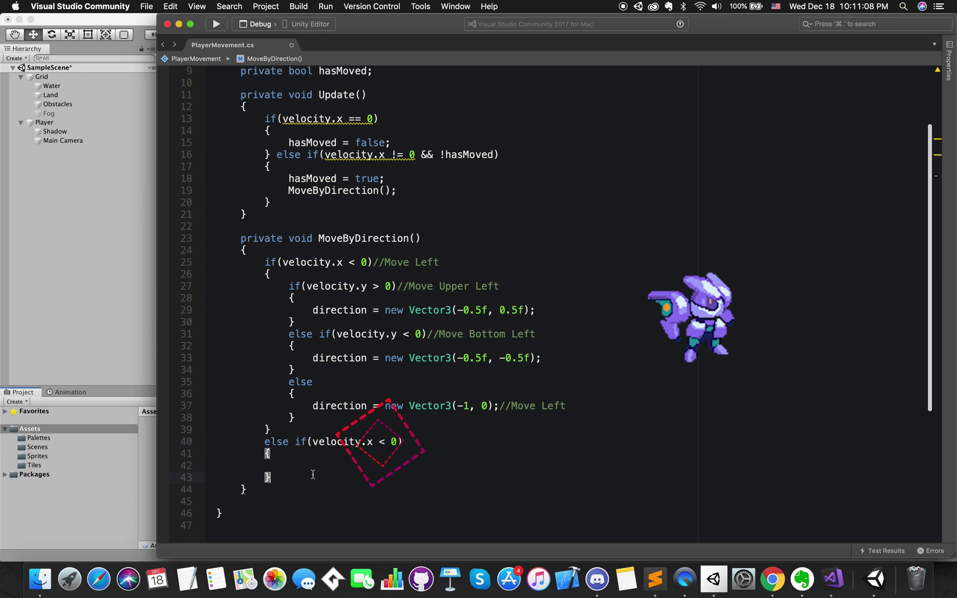
left_click(315, 465)
scroll(316, 465, "down", 5)
scroll(316, 465, "down", 2)
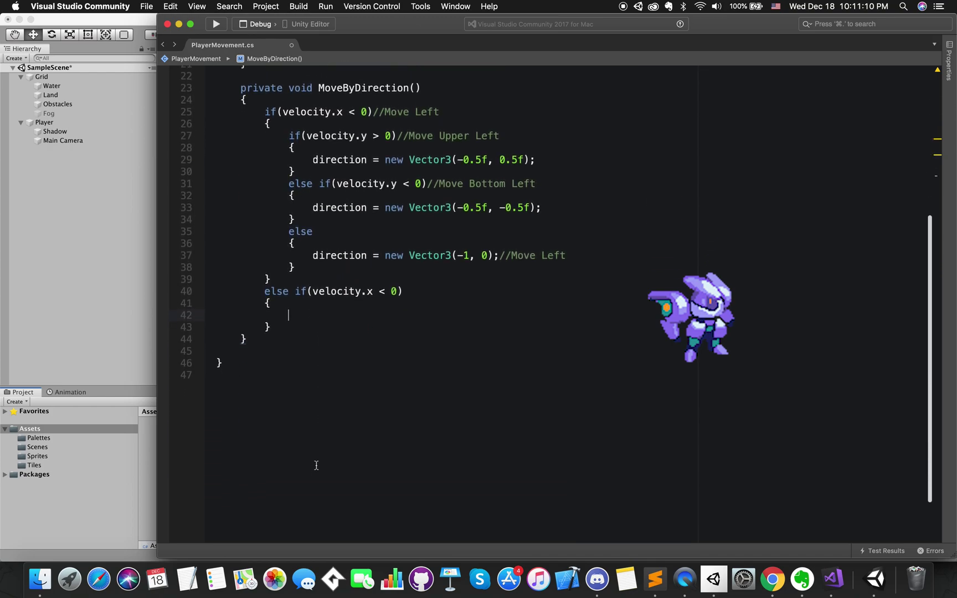
type("if(velocity.y ")
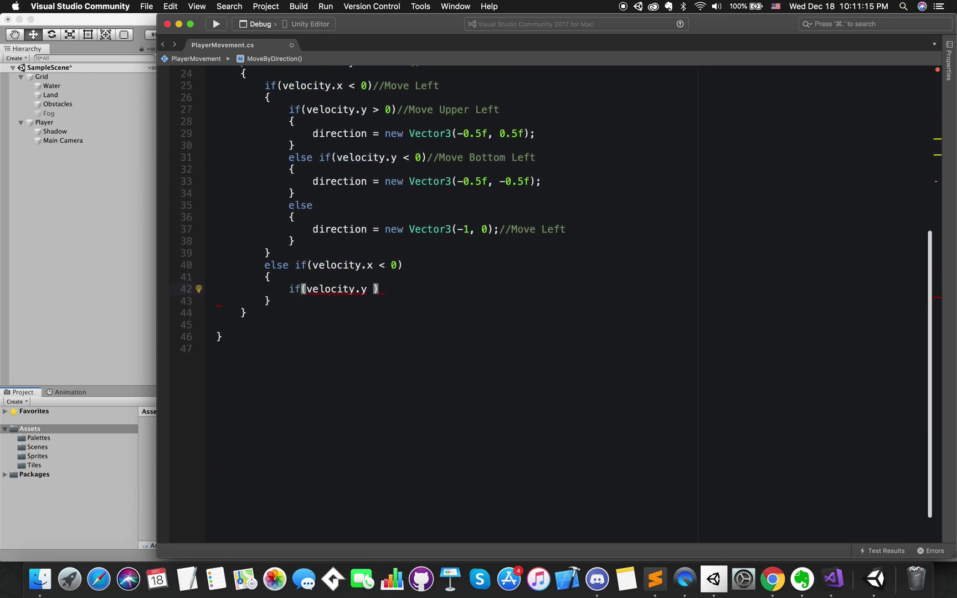
type("> 0)")
key("Return")
type("{")
key("Return")
type("di")
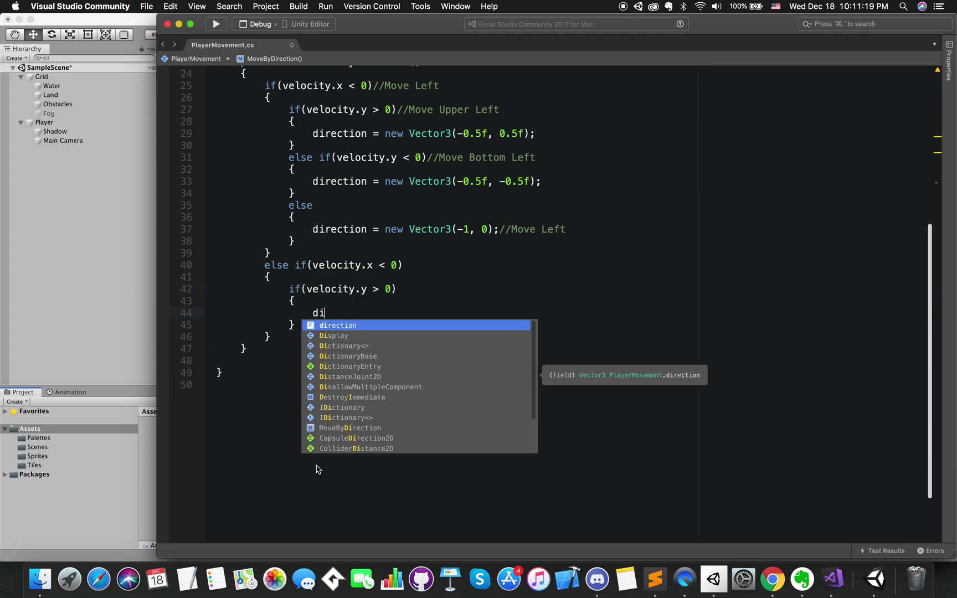
type("rection = new Vector3")
type("(0.5f, 0.5f);")
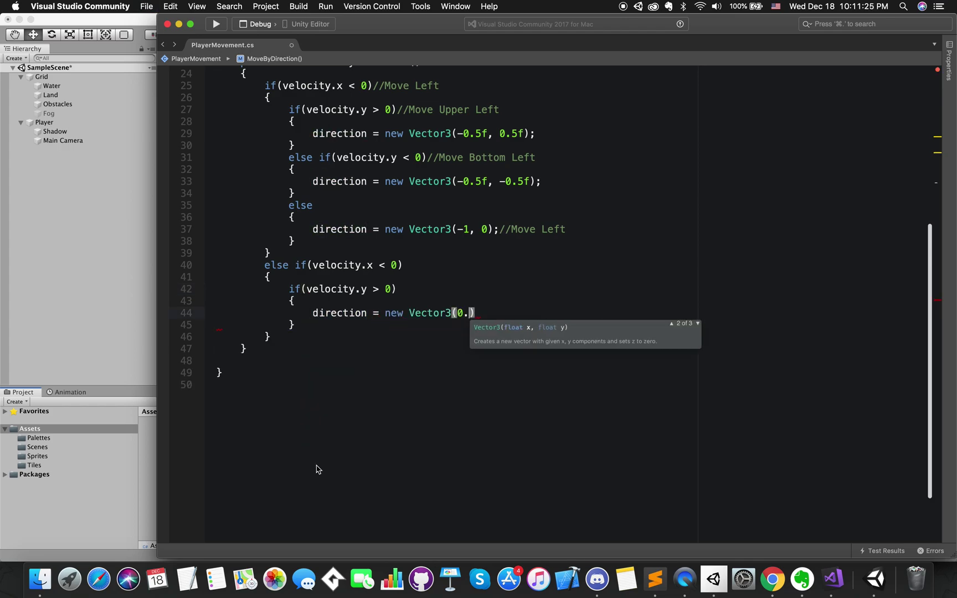
Step: Add else if(velocity.y < 0) on its own line setting direction to Vector3(0.5f, -0.5f)
key("Down")
type("else if(vel")
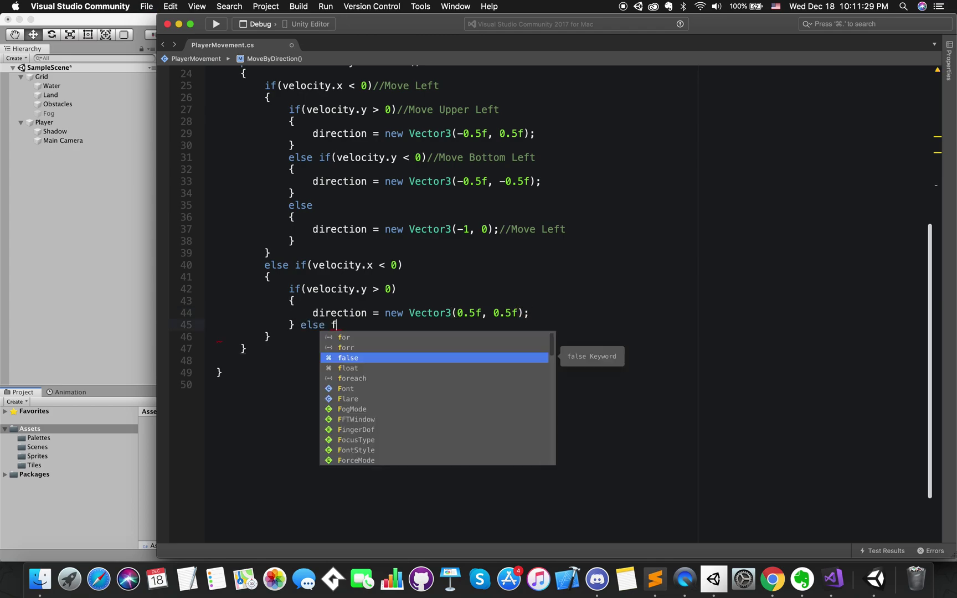
key("Return")
type(".y < 0)")
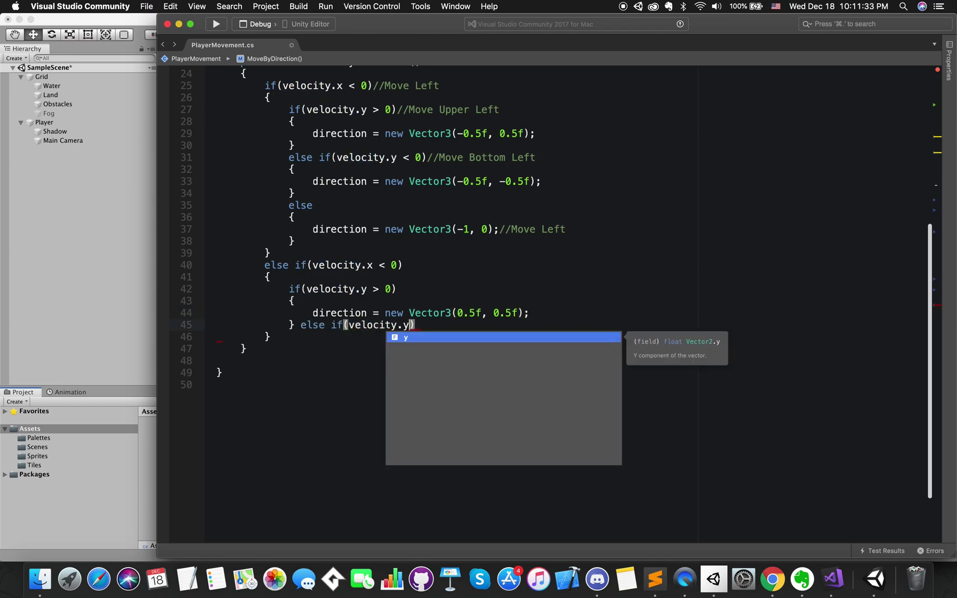
key("Return")
type("{")
key("Return")
type("direction = new ")
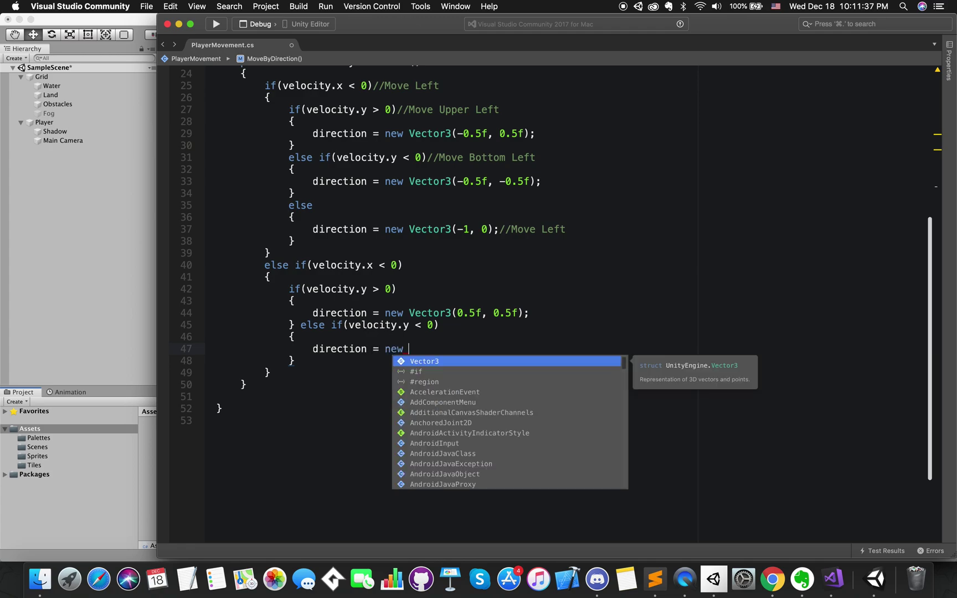
type("Vector3(0.5f - 0.5f);")
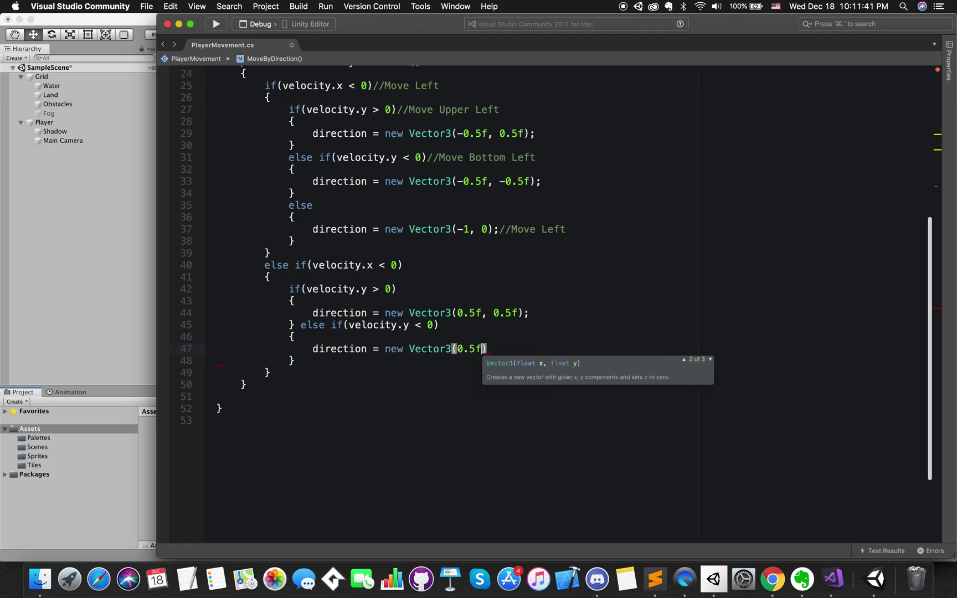
key("super+s")
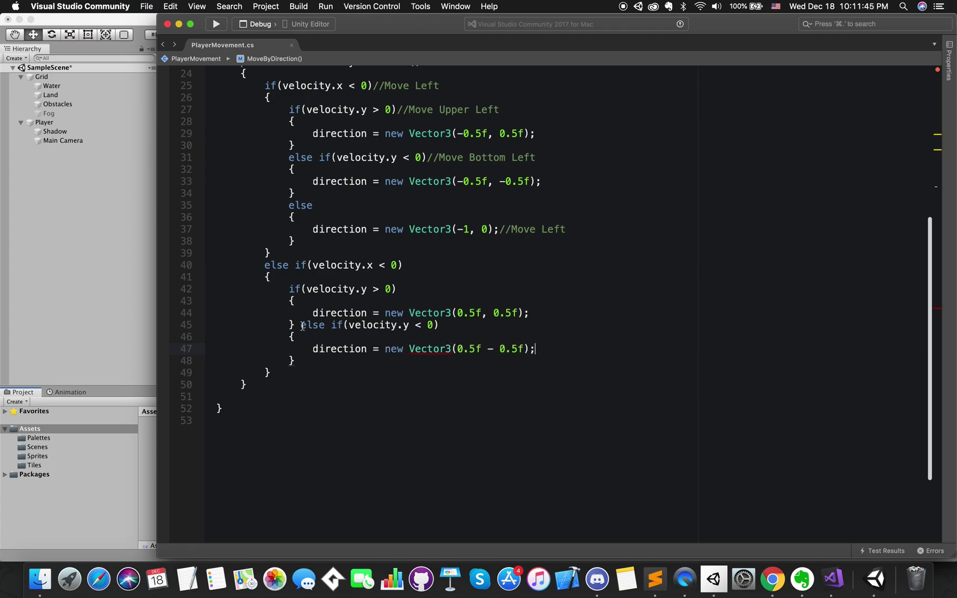
left_click(302, 325)
key("Return")
Step: Fix the missing comma in the lower-right vector, add an else with Vector3(1, 0), and save
double_click(429, 360)
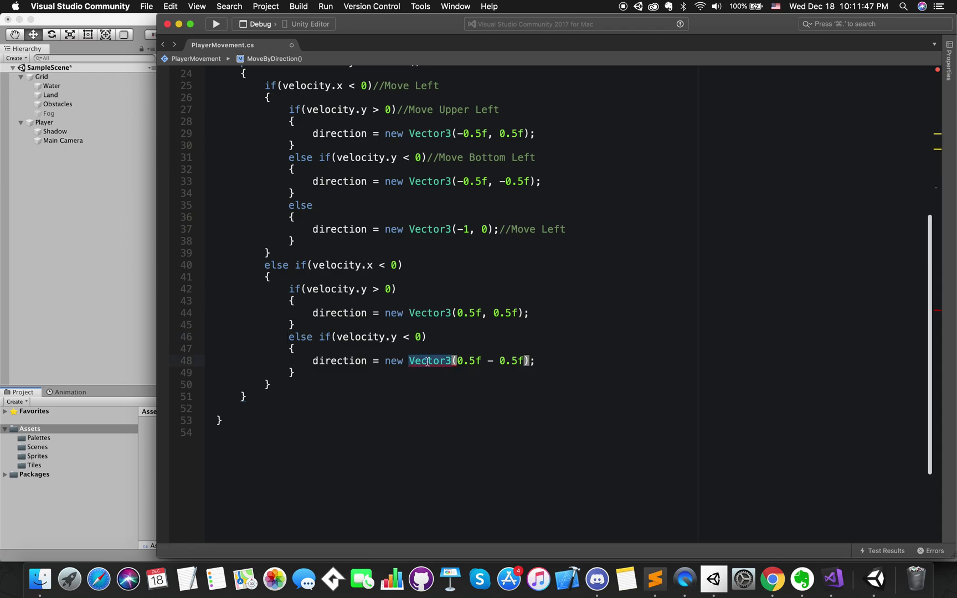
left_click(347, 375)
type("else {")
key("Return")
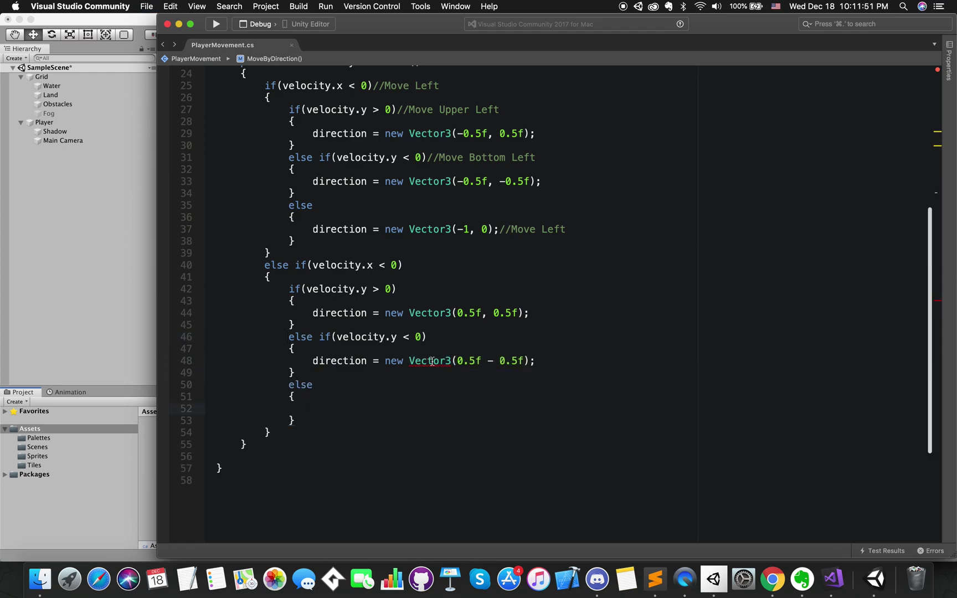
left_click(480, 361)
type(",")
left_click(326, 407)
type("direction = new Ve")
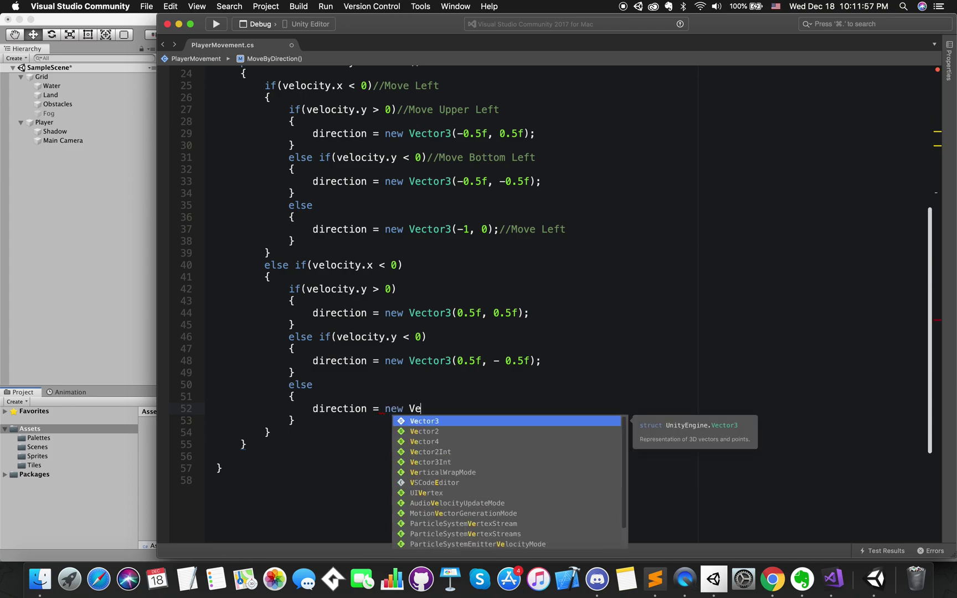
type("ctor3(1, 0);")
key("super+s")
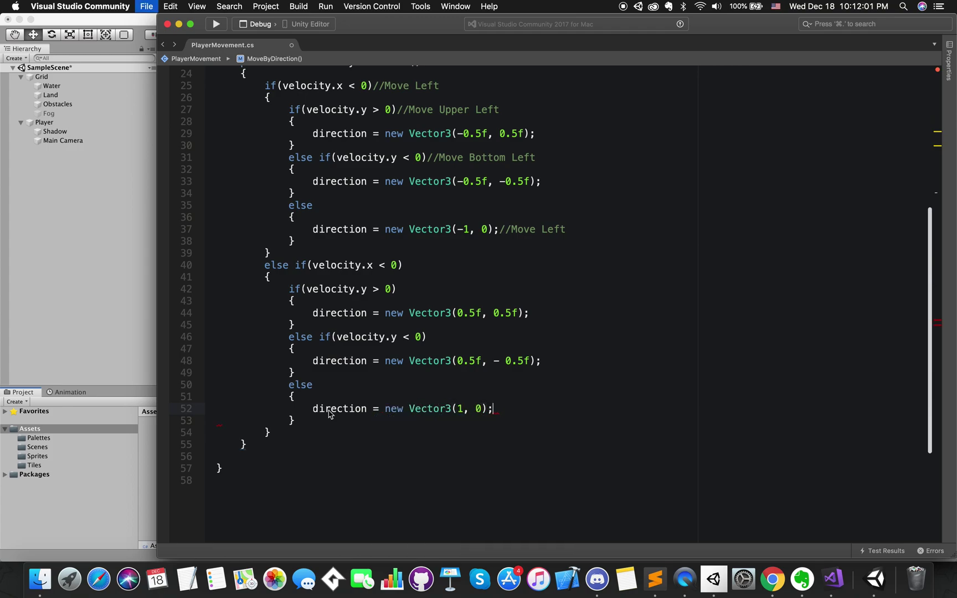
Step: Add transform.position += direction; after the direction branches
scroll(363, 422, "up", 2)
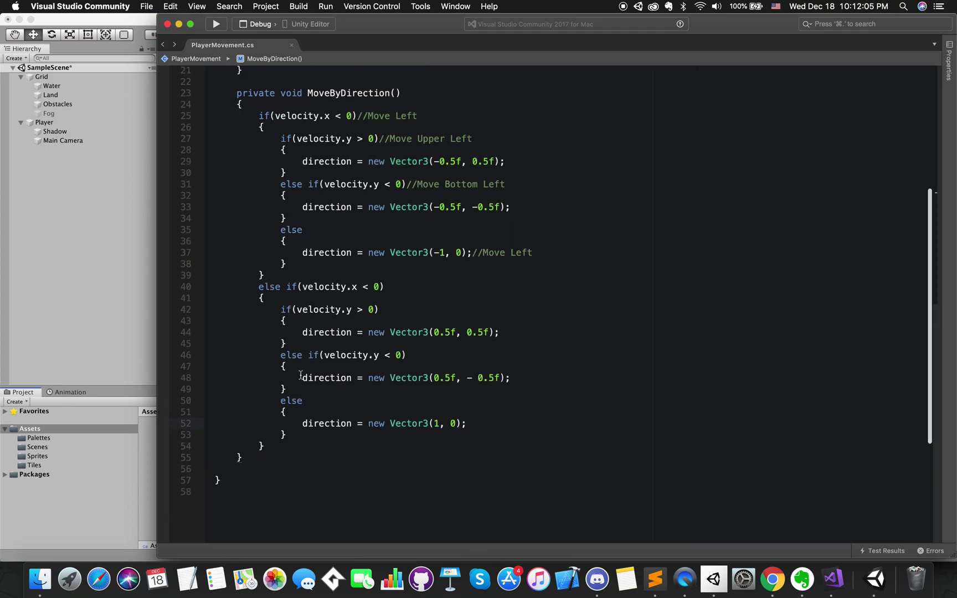
key("Down")
key("Down")
key("Return")
key("Return")
type("transform.position ")
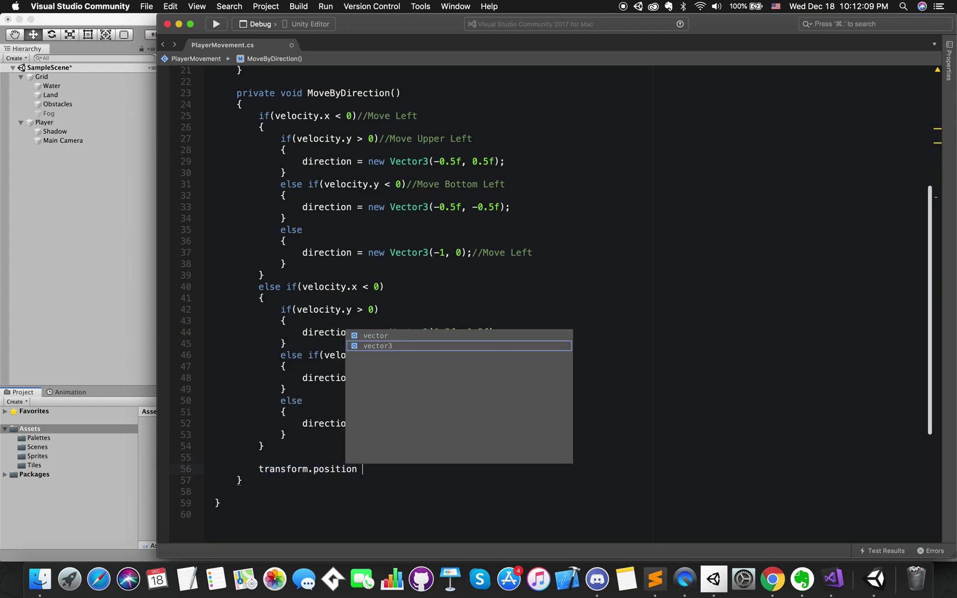
type("+= direction;")
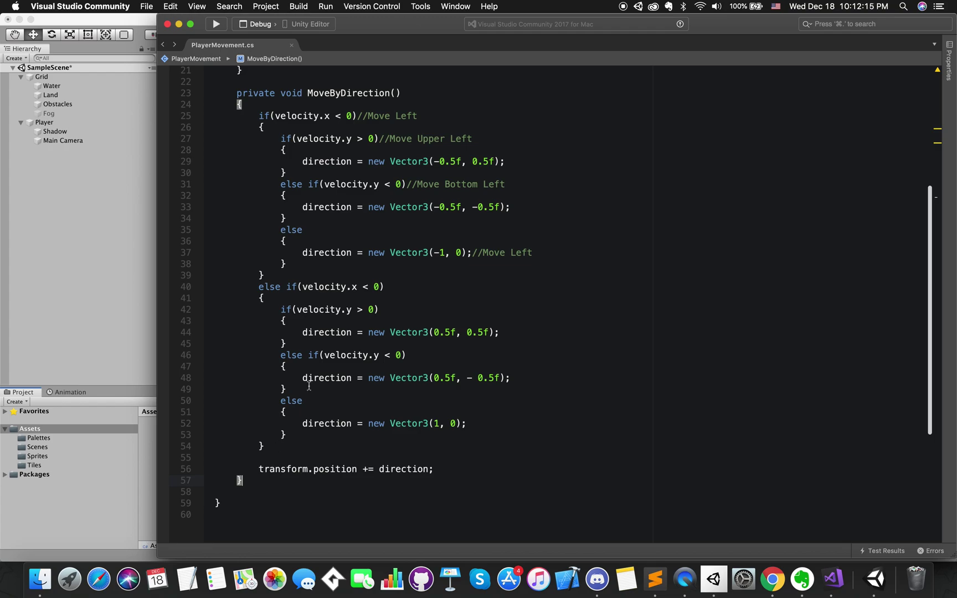
Step: In Update, set velocity to a new Vector2 from the Horizontal and Vertical input axes
scroll(309, 386, "up", 8)
left_click(302, 237)
key("Return")
key("Return")
type("velo")
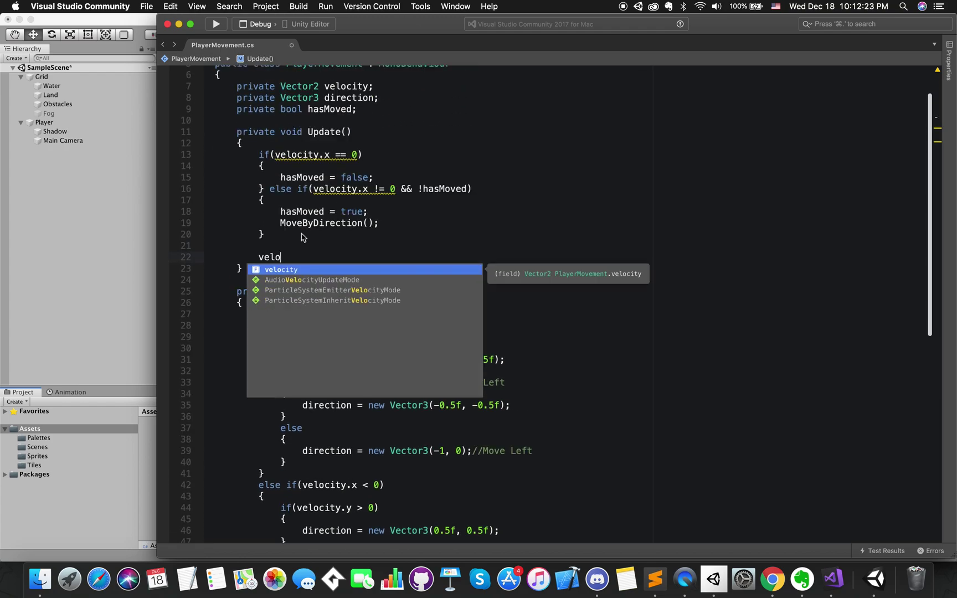
type("city = new Vector2(Input.get")
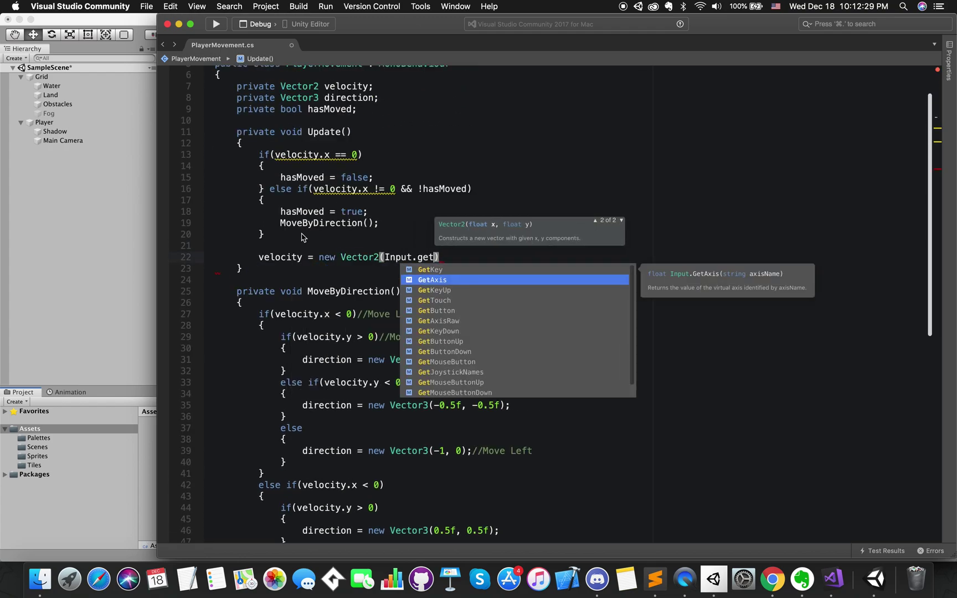
type("(\"Horizontal\")")
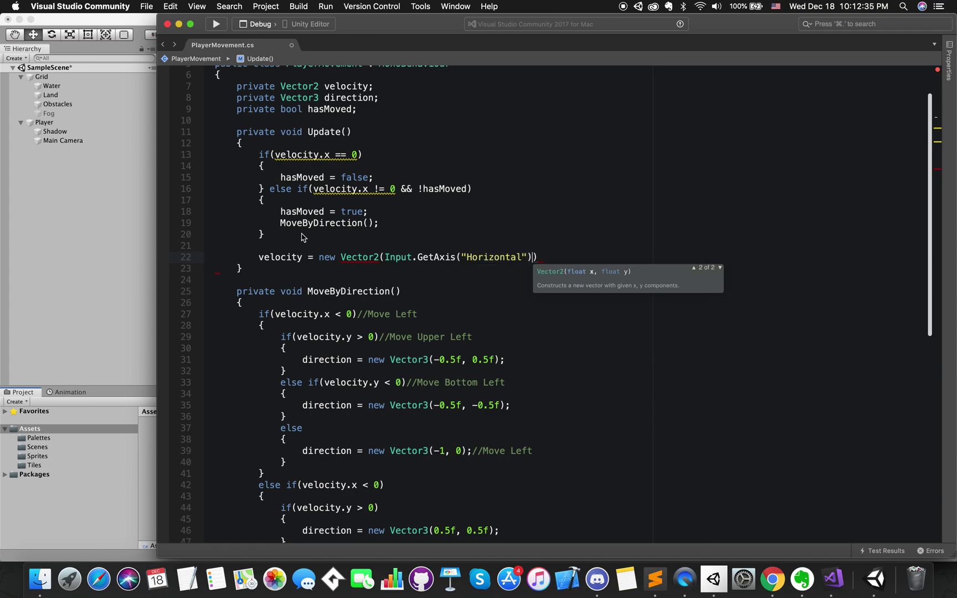
type(", Input.GetAxis(\"Ve")
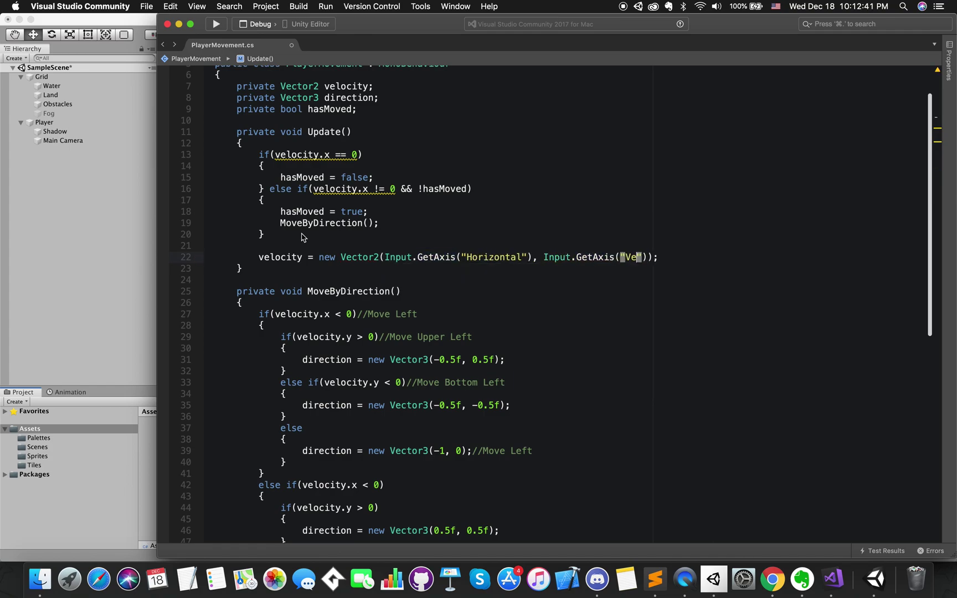
type("rtical")
Step: Change the second branch's condition so it tests velocity.x > 0
scroll(382, 299, "down", 5)
left_click(366, 333)
key("BackSpace")
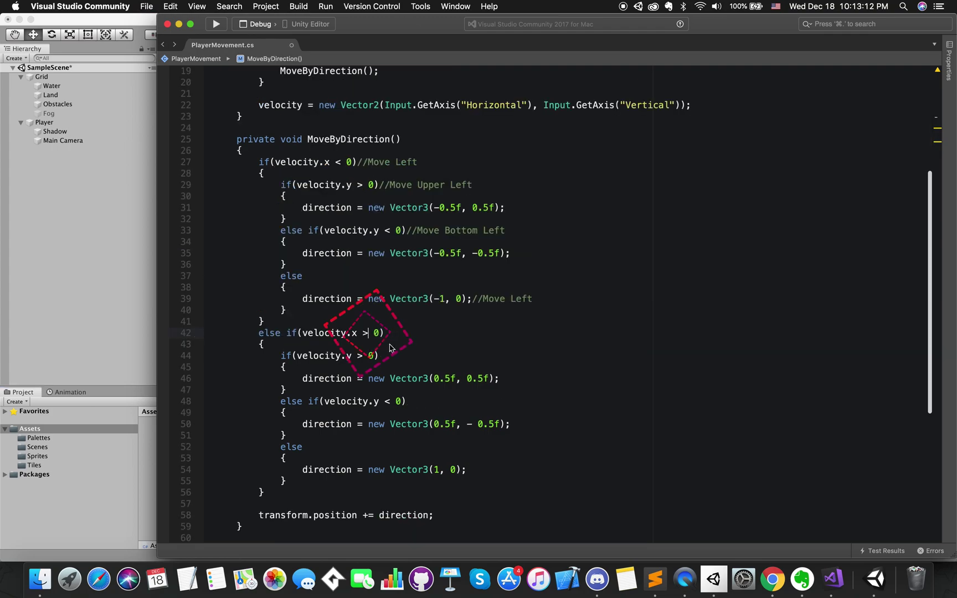
Step: In Unity's running game, step the player up-right, up and down one hex, then stop play
left_click(145, 22)
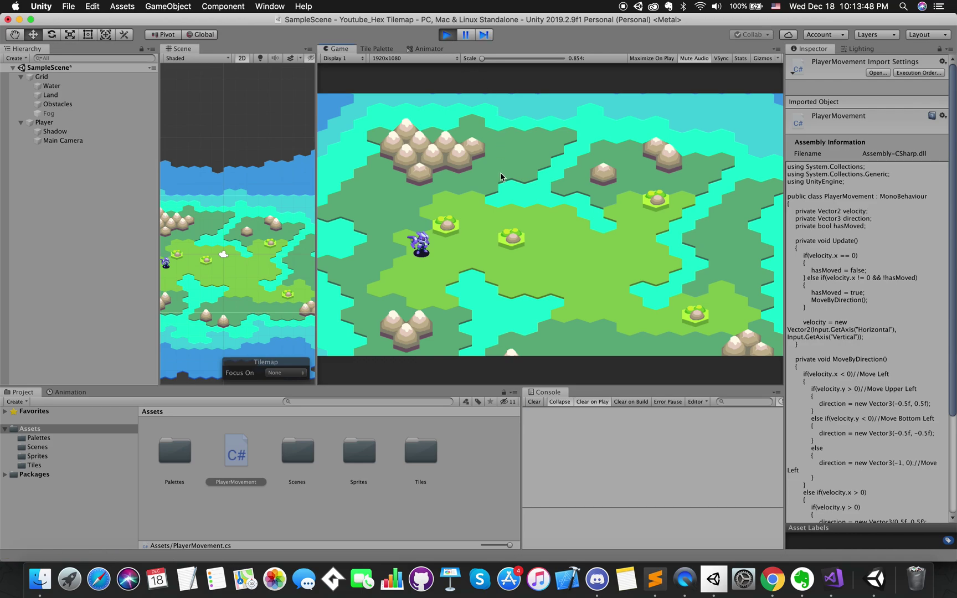
key("Up+Right")
key("Up")
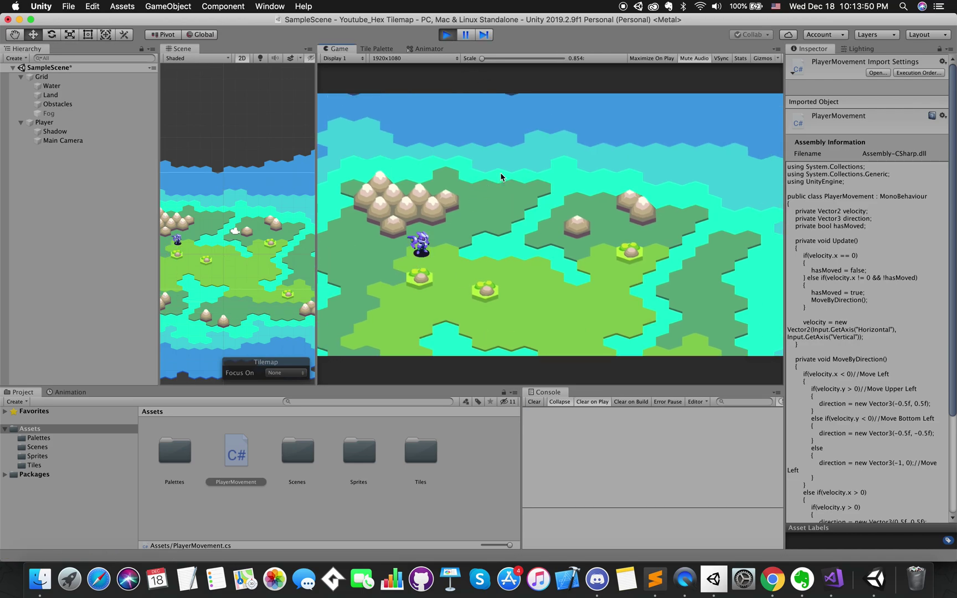
key("Down")
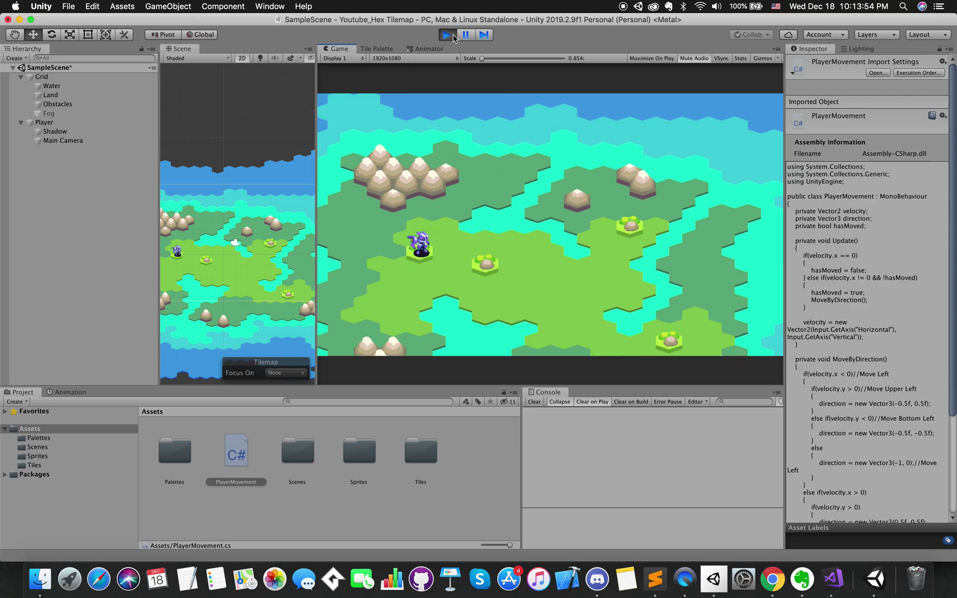
left_click(446, 34)
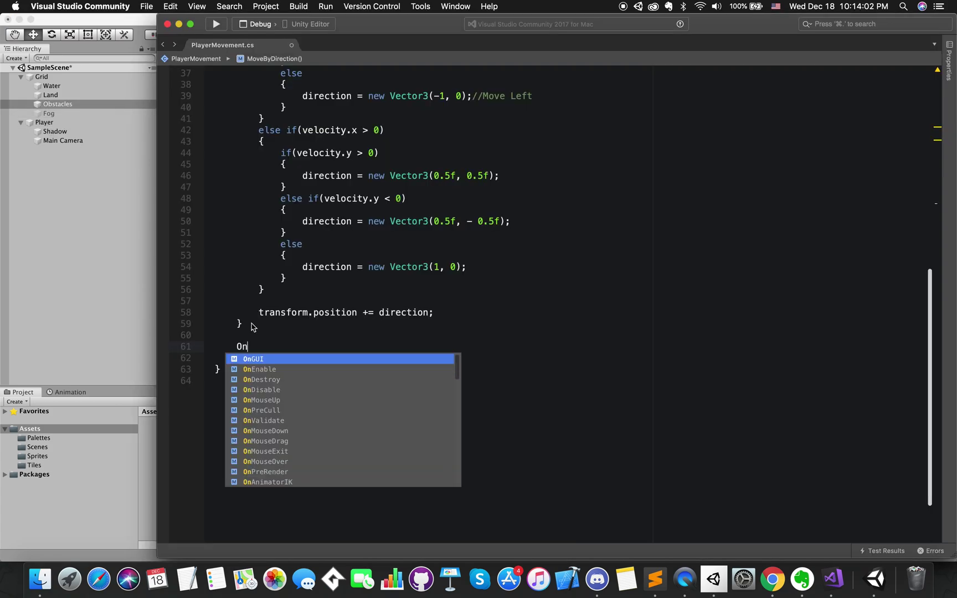
Step: Add an OnCollisionEnter2D handler containing transform.position -= direction;
type("Co")
key("Down")
key("Down")
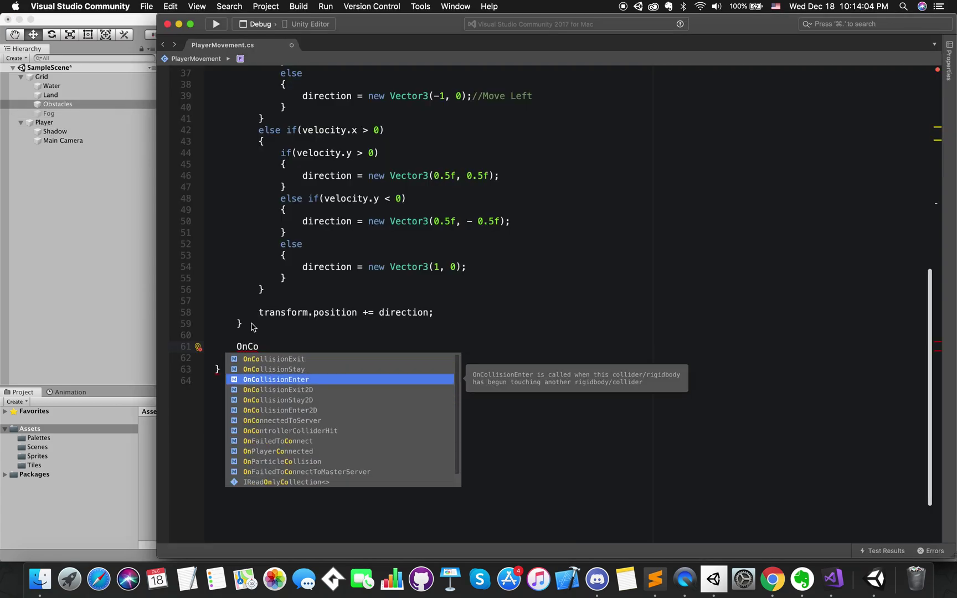
key("Down")
key("Down")
key("Down")
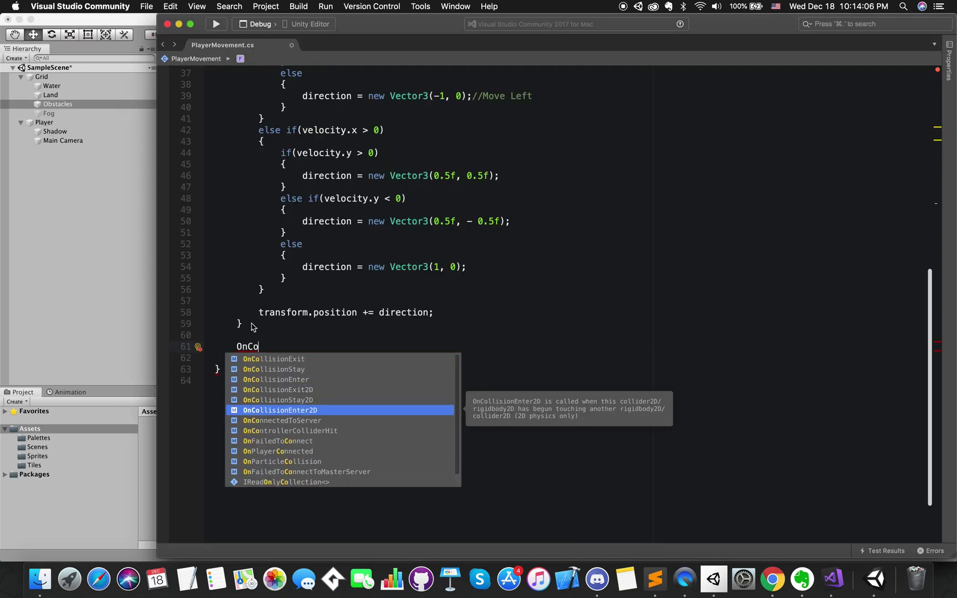
key("Return")
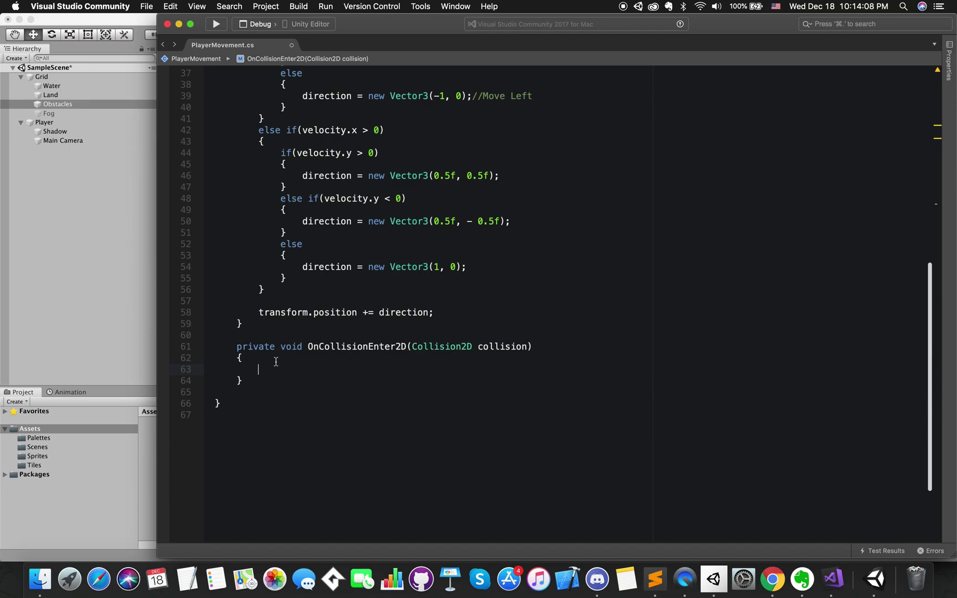
type("tr")
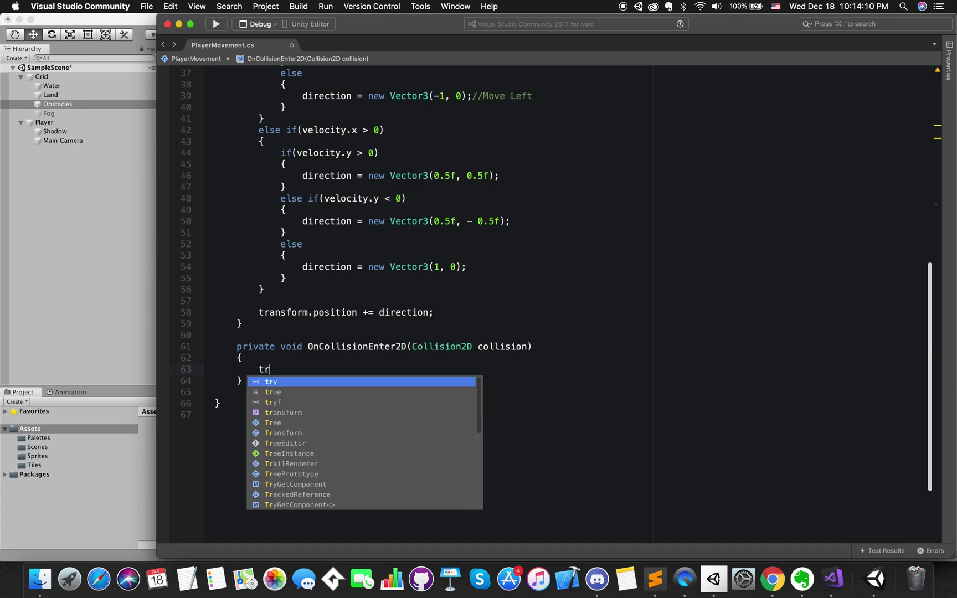
key("Return")
key("shift+alt+Left")
key("BackSpace")
type("tra")
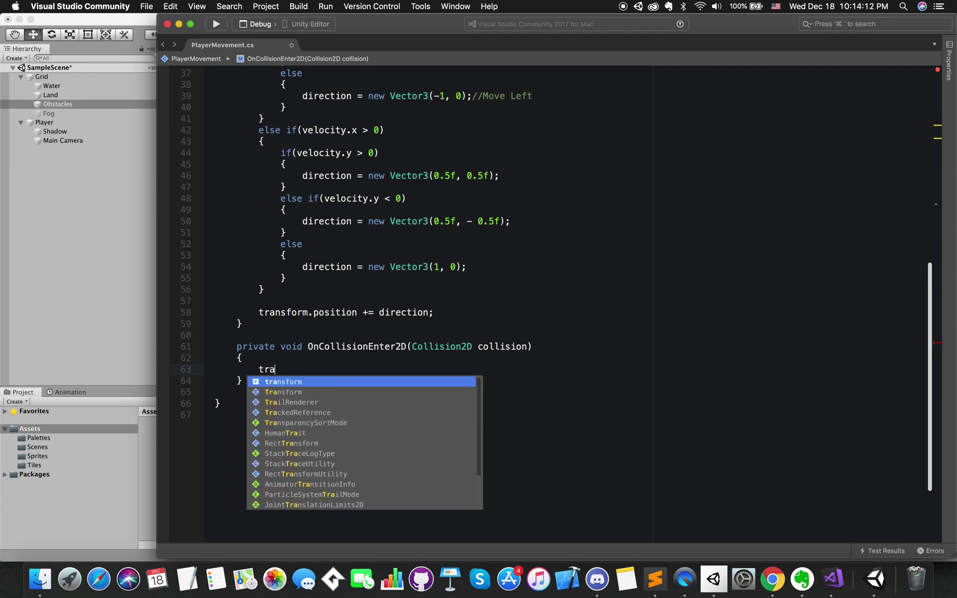
key("Return")
type(".position -= dir")
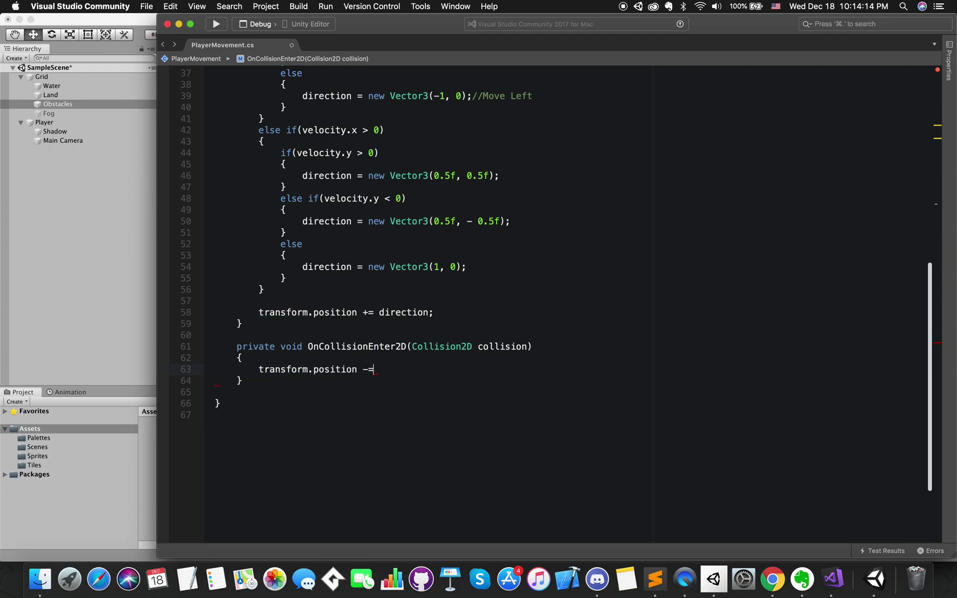
key("Return")
Step: Start a comment line above OnCollisionEnter2D and select its -= direction statement
left_click(372, 332)
key("Return")
type("/")
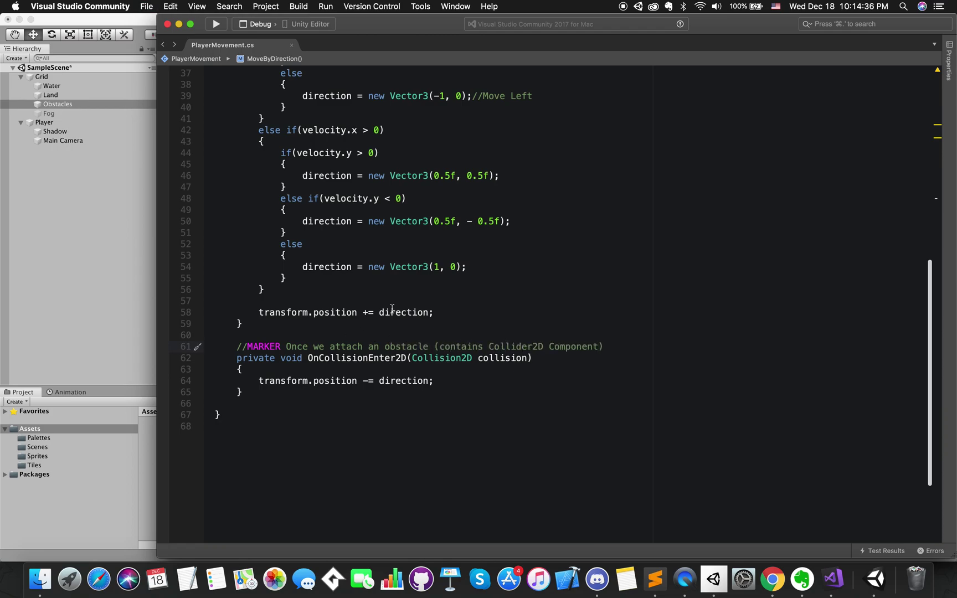
left_click_drag(363, 381, 440, 381)
Step: In Unity, enable Use Full Kinematic Contacts and Discrete collision detection on Player's Rigidbody 2D
key("super+Tab")
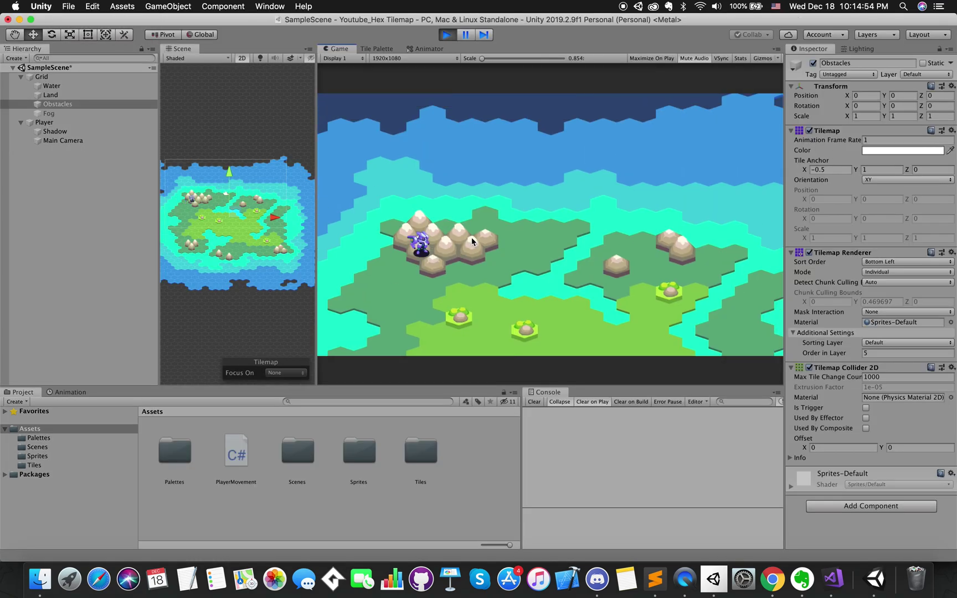
key("w")
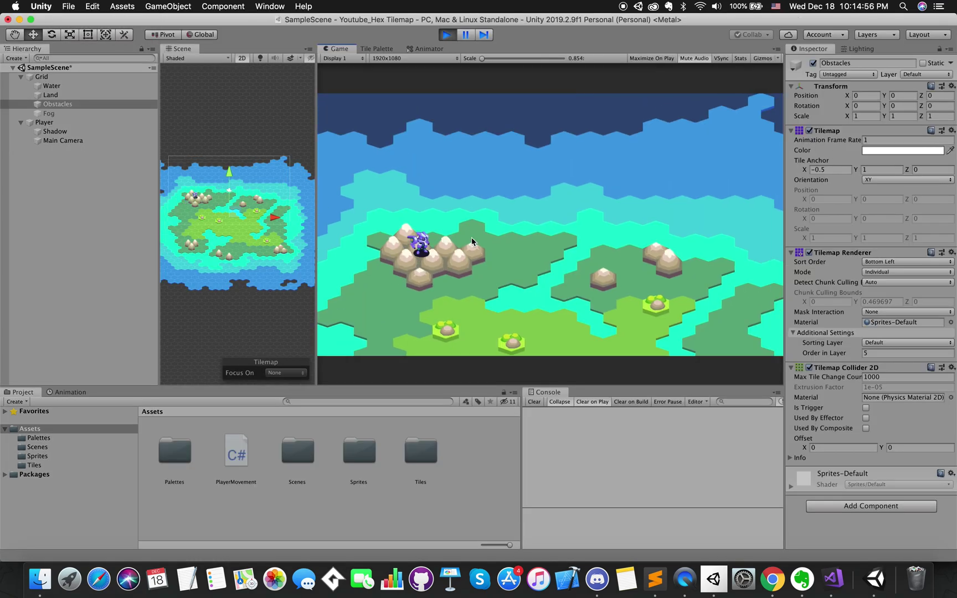
key("s")
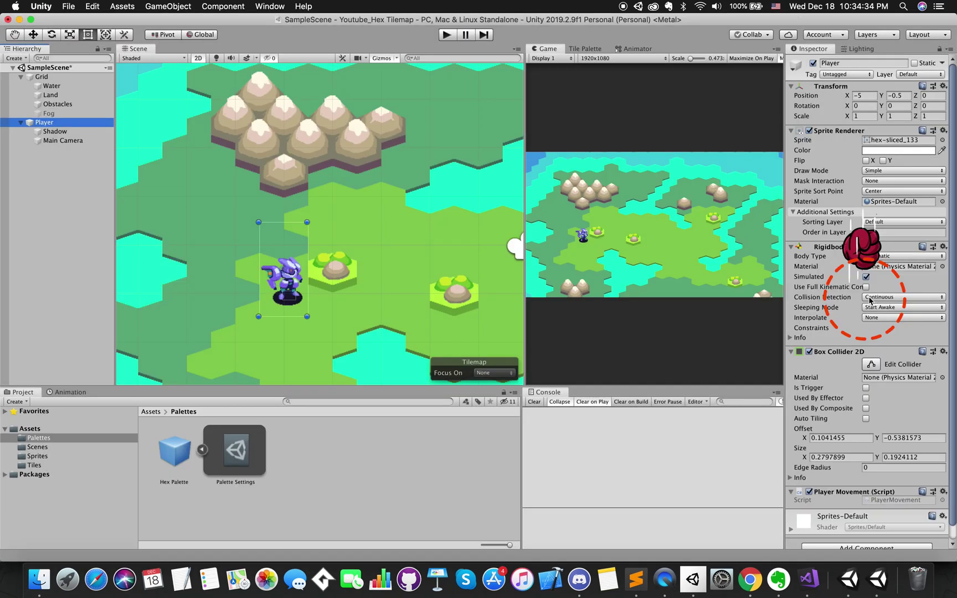
left_click(866, 287)
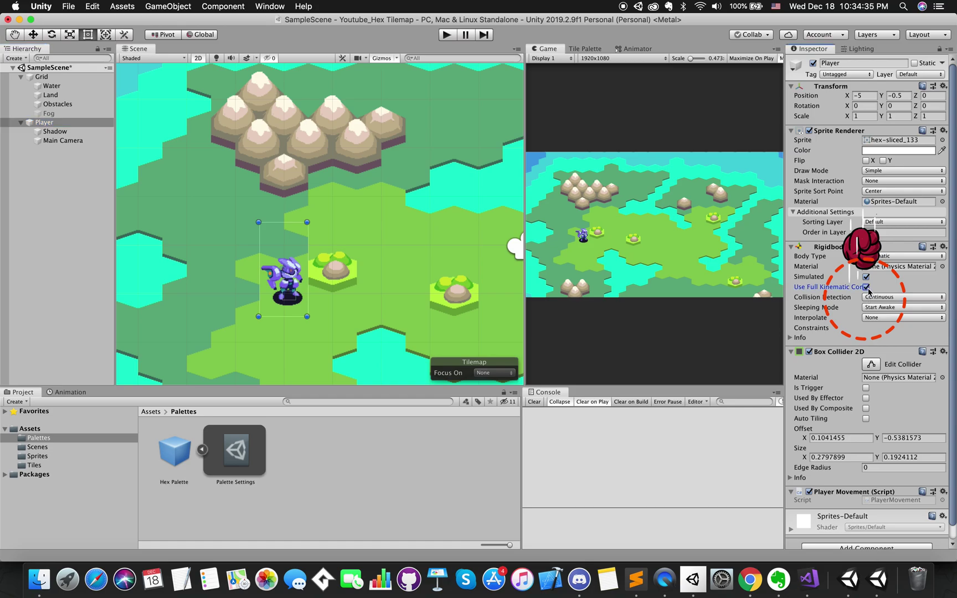
left_click(876, 297)
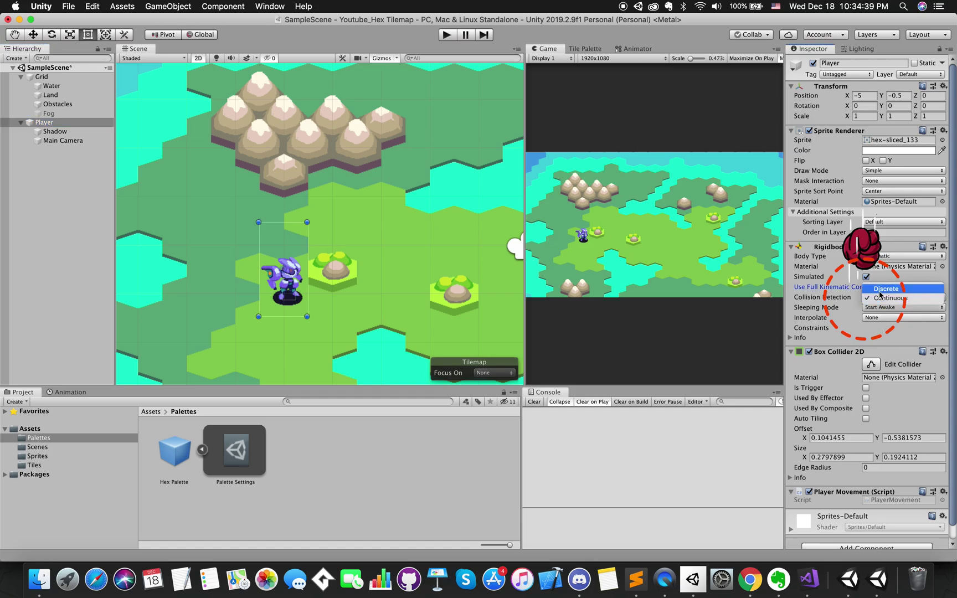
left_click(880, 287)
Step: Play the game, move the player up, left and up toward the mountains, and enlarge the Game view
left_click(447, 35)
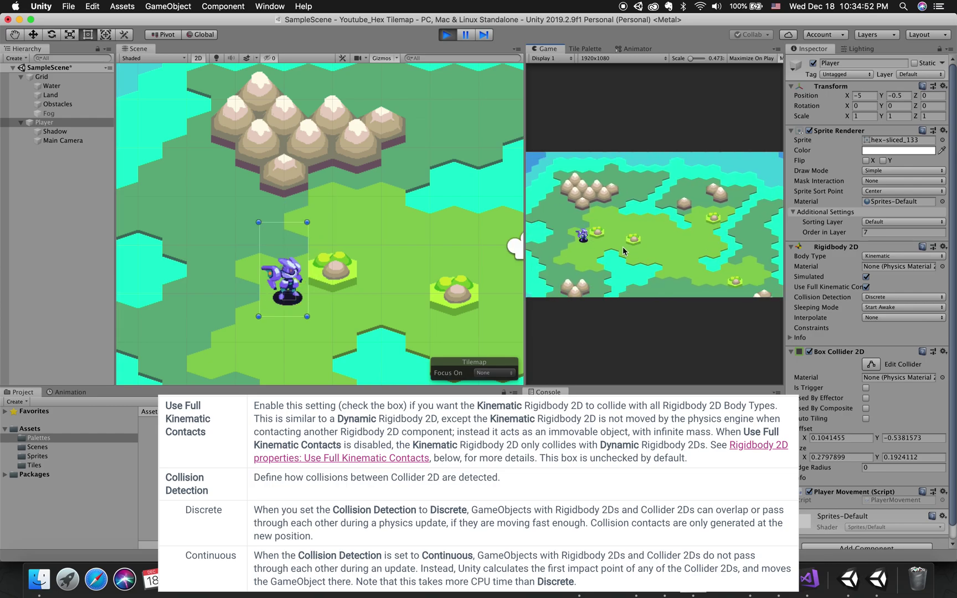
key("Up")
key("Left")
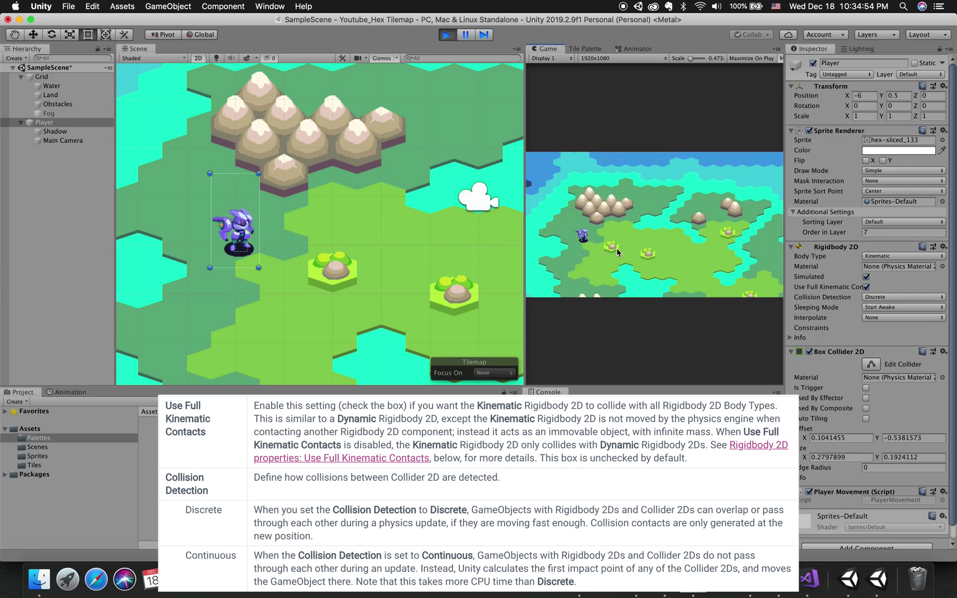
key("Up")
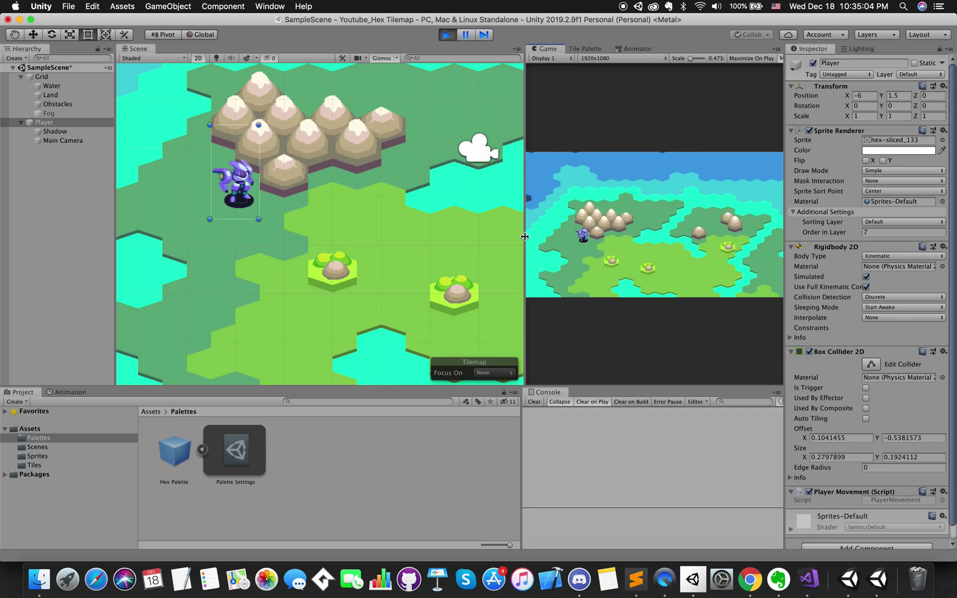
left_click_drag(524, 237, 227, 264)
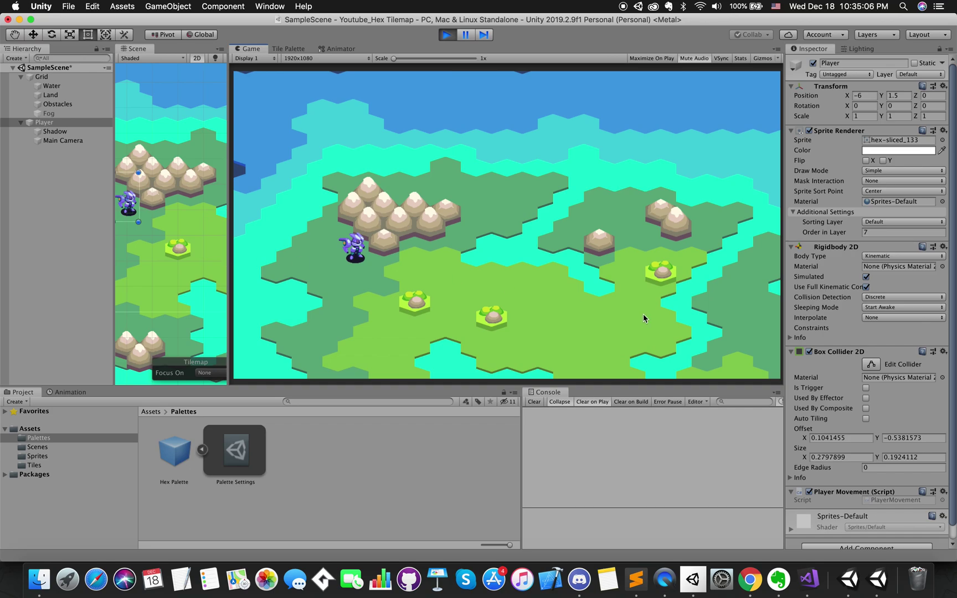
Step: Try the Player's Rigidbody 2D with Discrete collision detection and full kinematic contacts toggled, then play-test a move
left_click(446, 34)
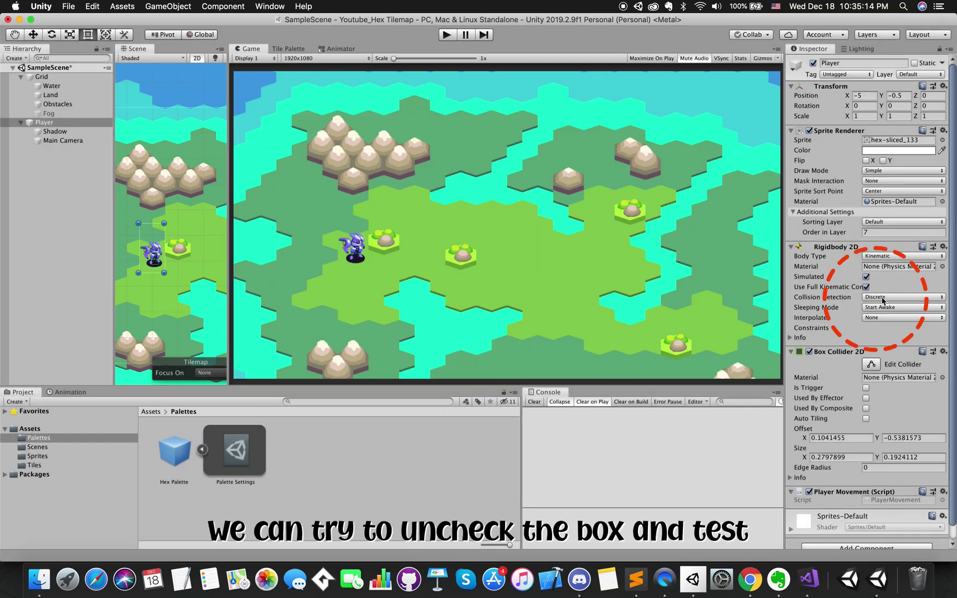
left_click(886, 297)
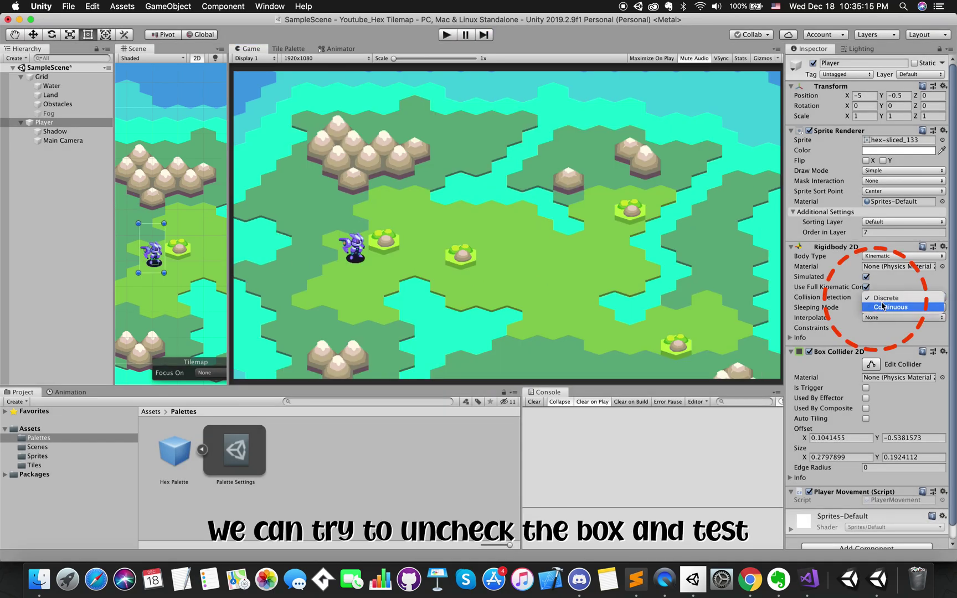
left_click(882, 306)
left_click(866, 287)
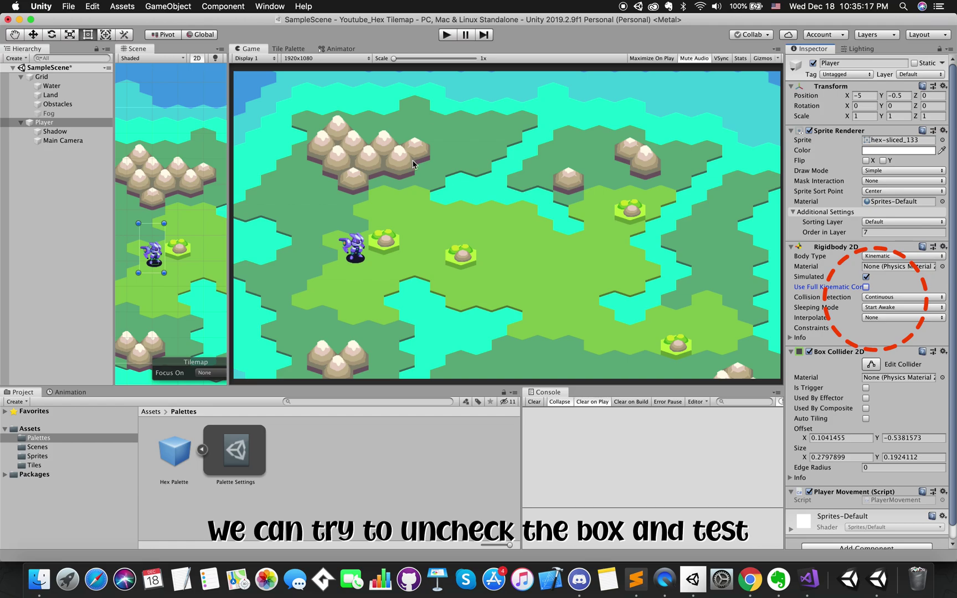
left_click(202, 450)
left_click(890, 298)
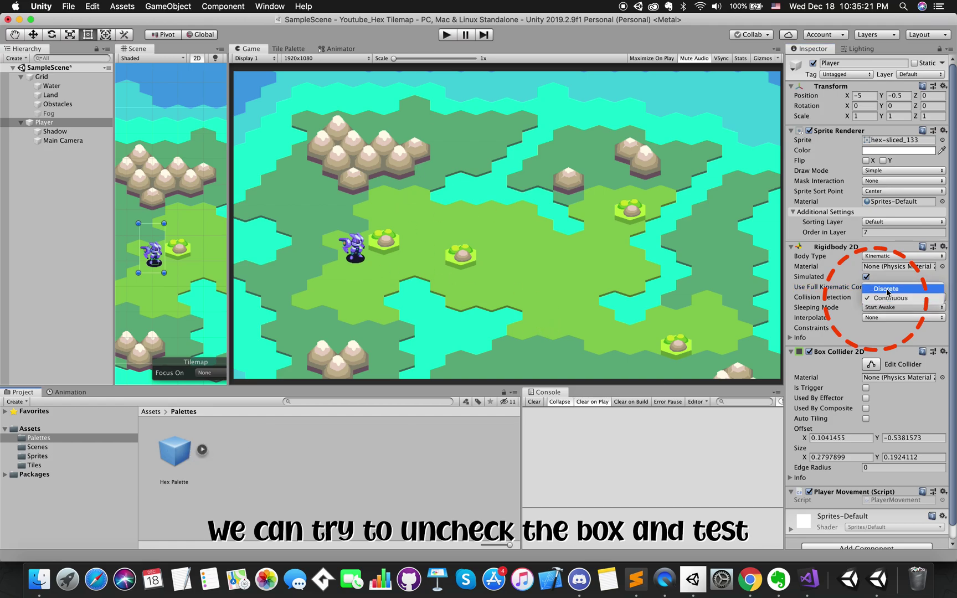
left_click(887, 289)
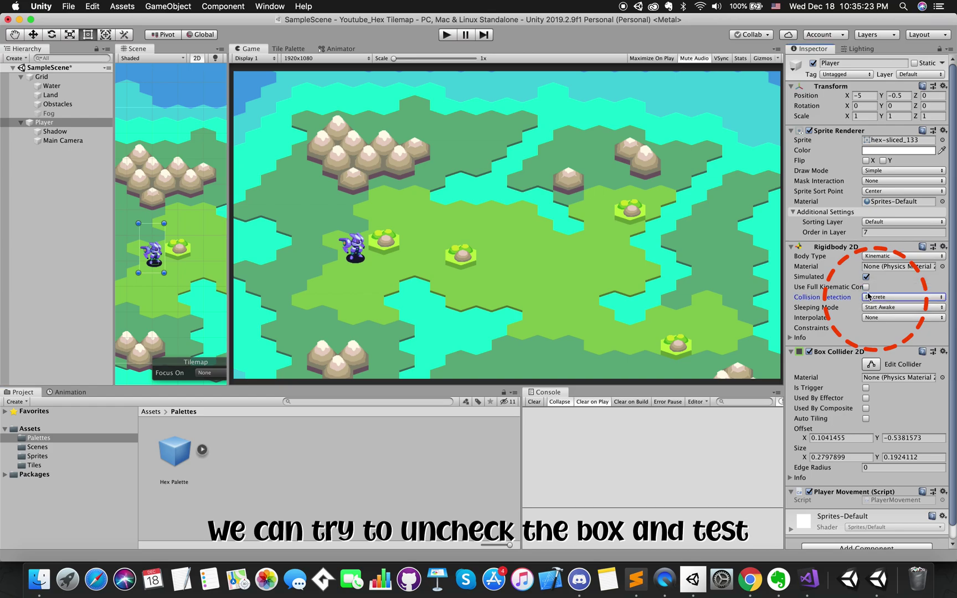
left_click(866, 287)
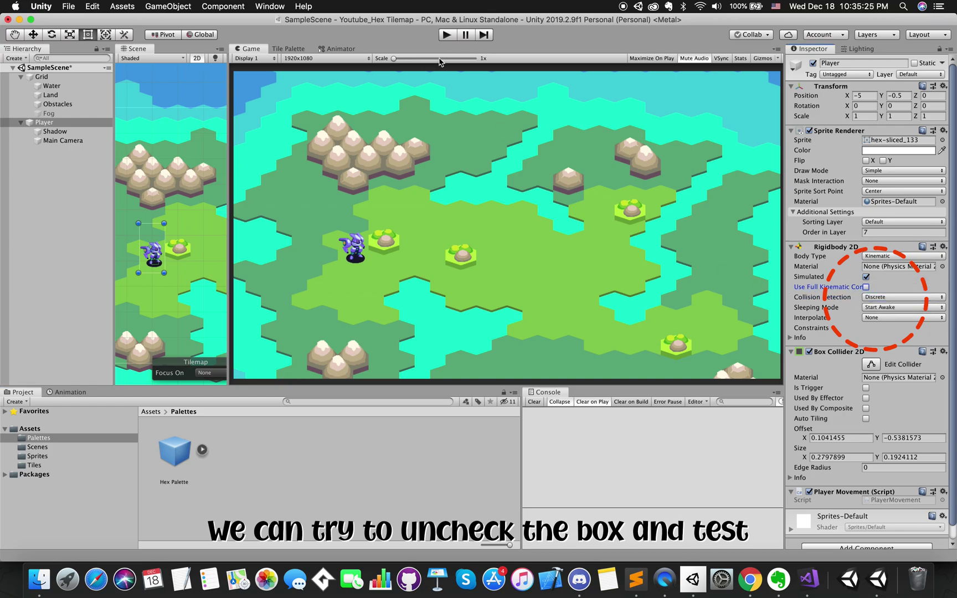
key("super+p")
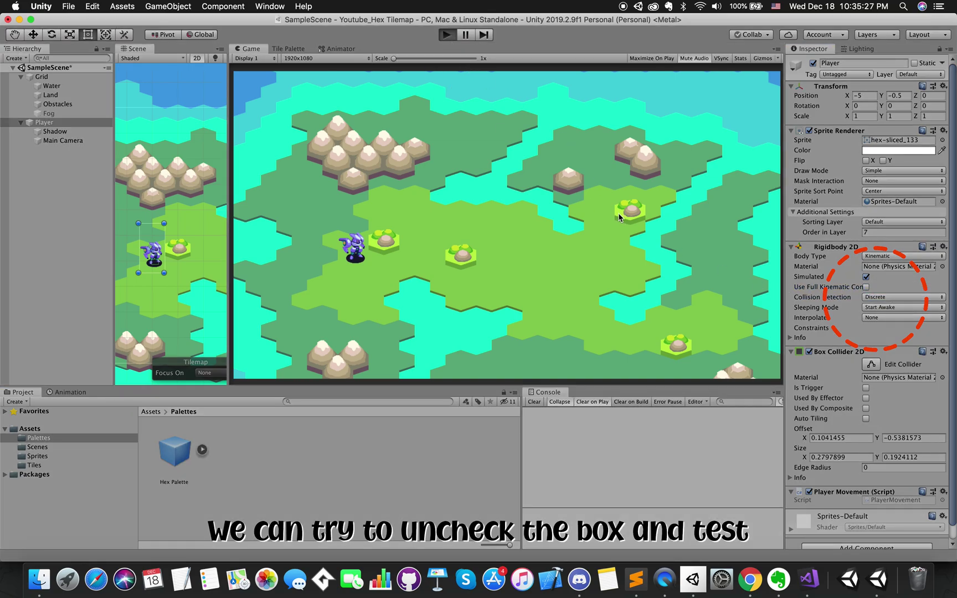
key("Up")
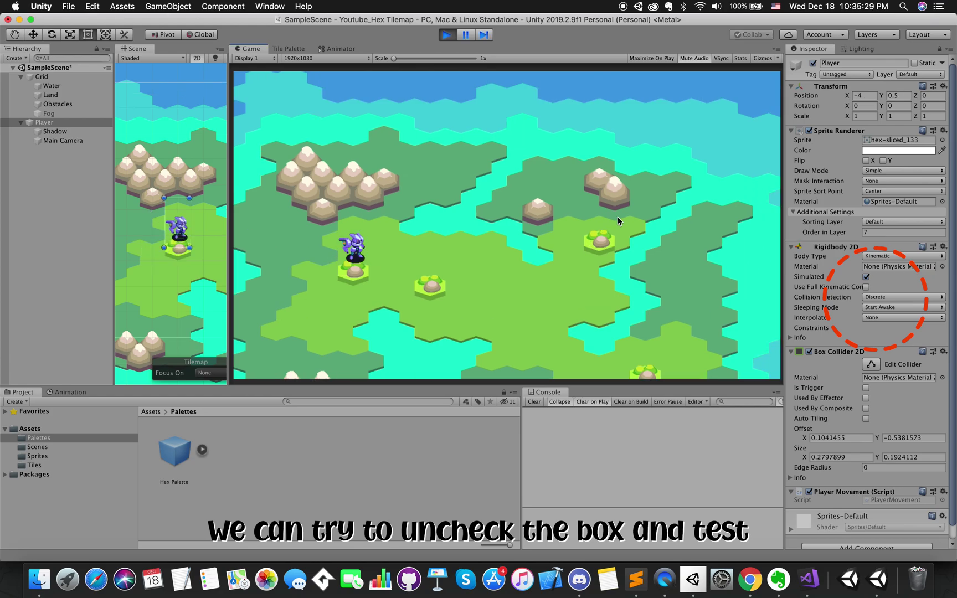
Step: Switch to Continuous collision detection with full kinematic contacts on and play-test moving toward the mountains
left_click(446, 35)
left_click(866, 286)
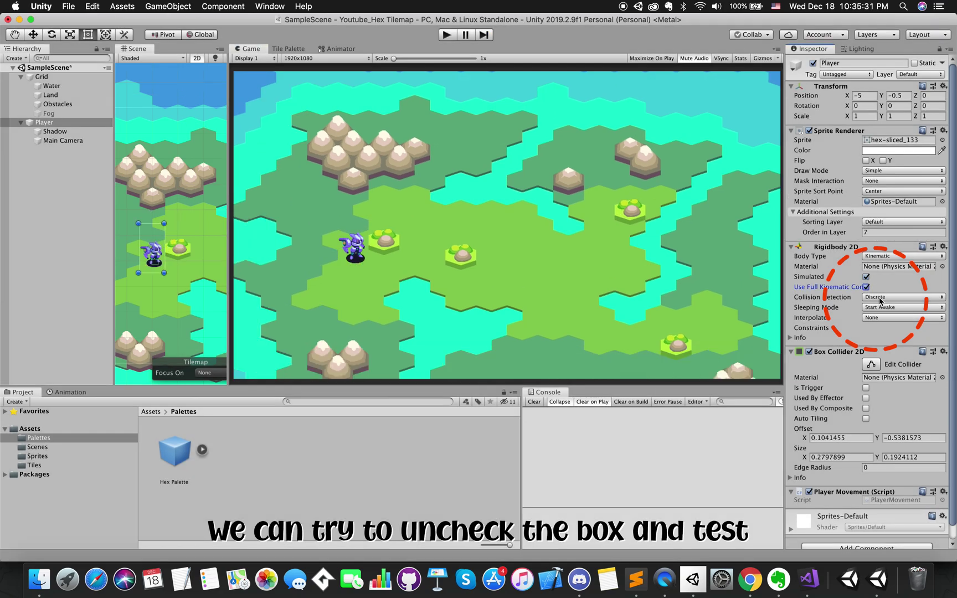
left_click(883, 297)
left_click(882, 308)
left_click(866, 287)
left_click(447, 35)
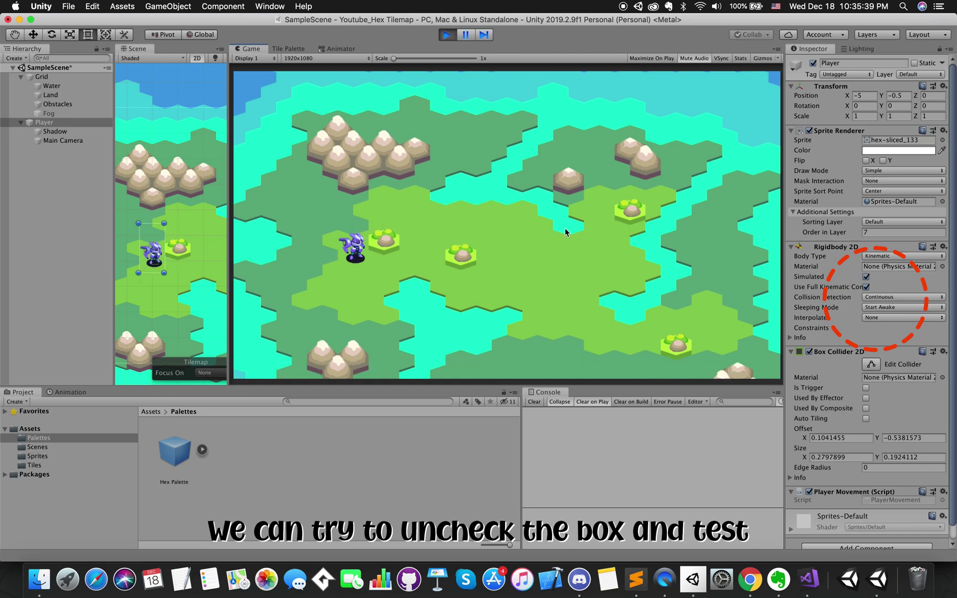
key("Left")
key("Up")
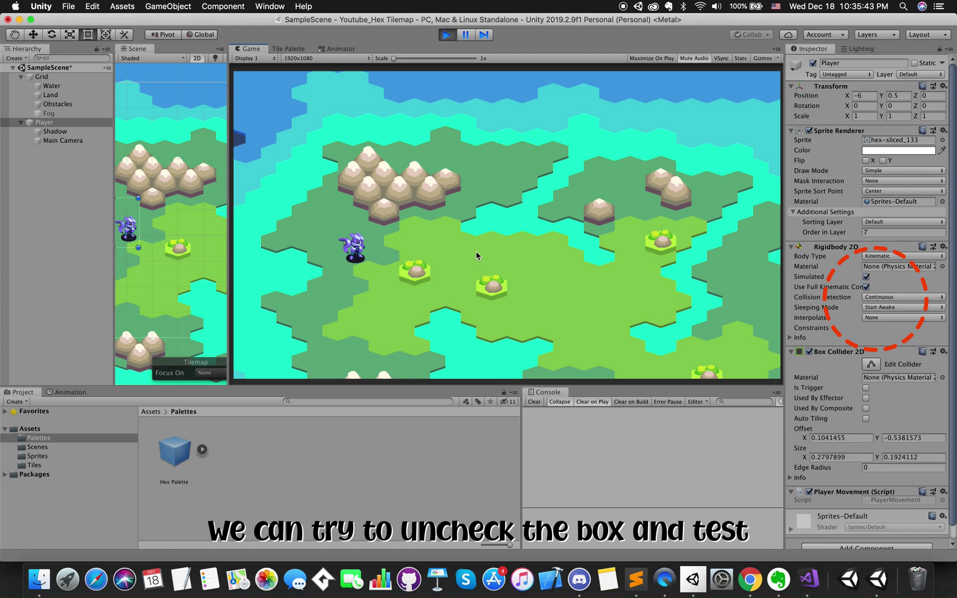
key("Up")
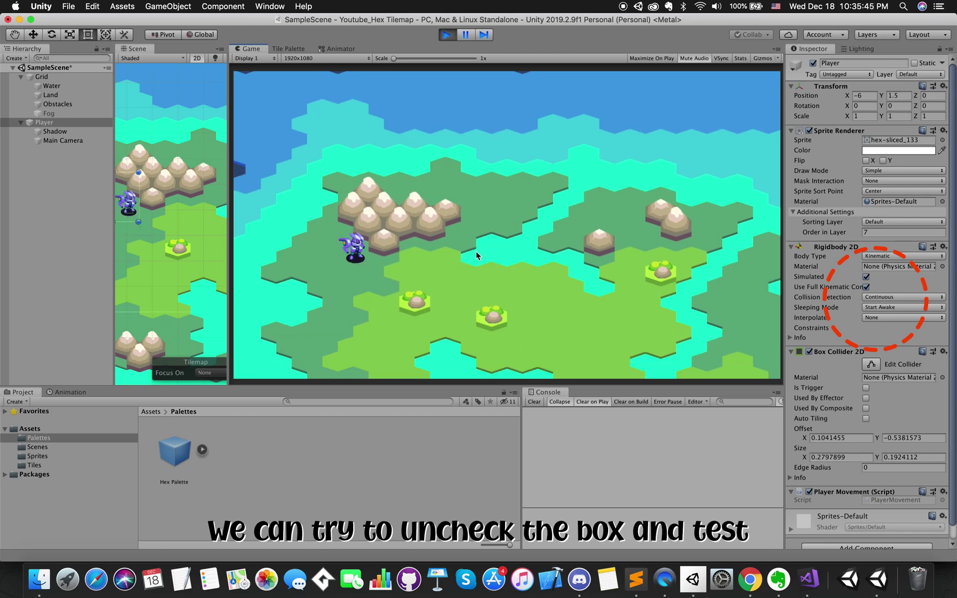
Step: Stop play and add a Tilemap Collider 2D component to the Water tilemap
left_click(446, 34)
left_click(52, 86)
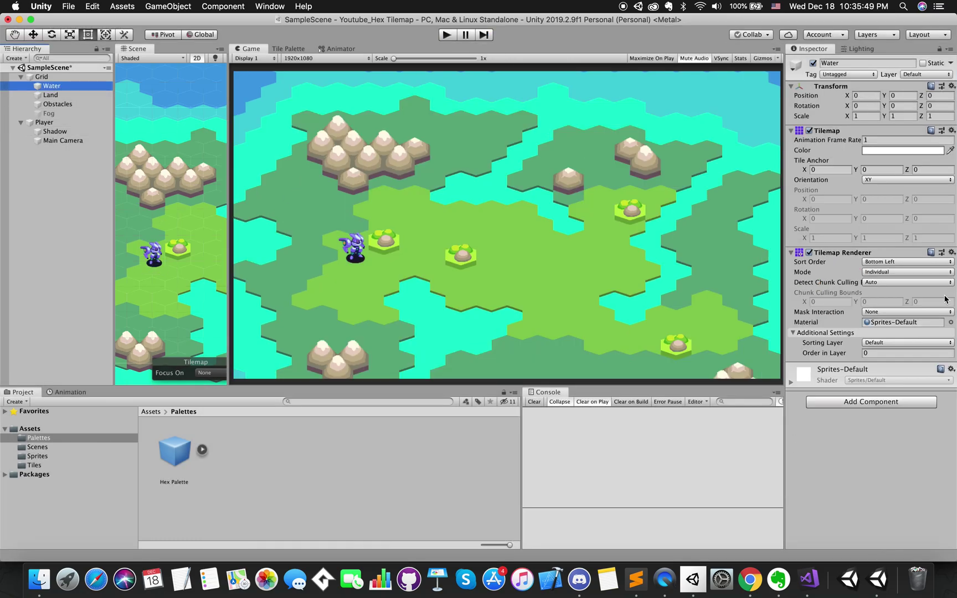
left_click(879, 403)
type("til")
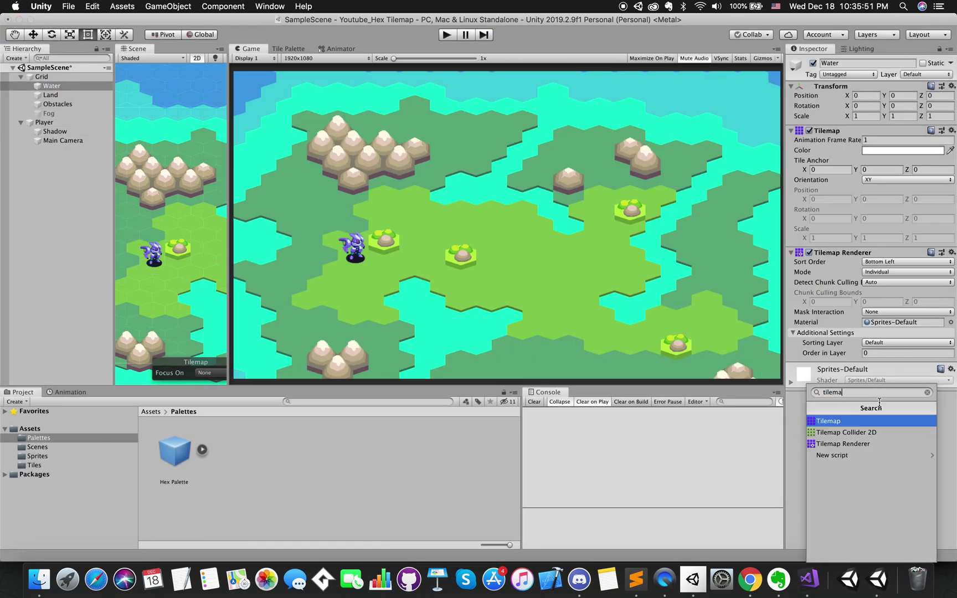
type("ema")
key("Down")
key("Return")
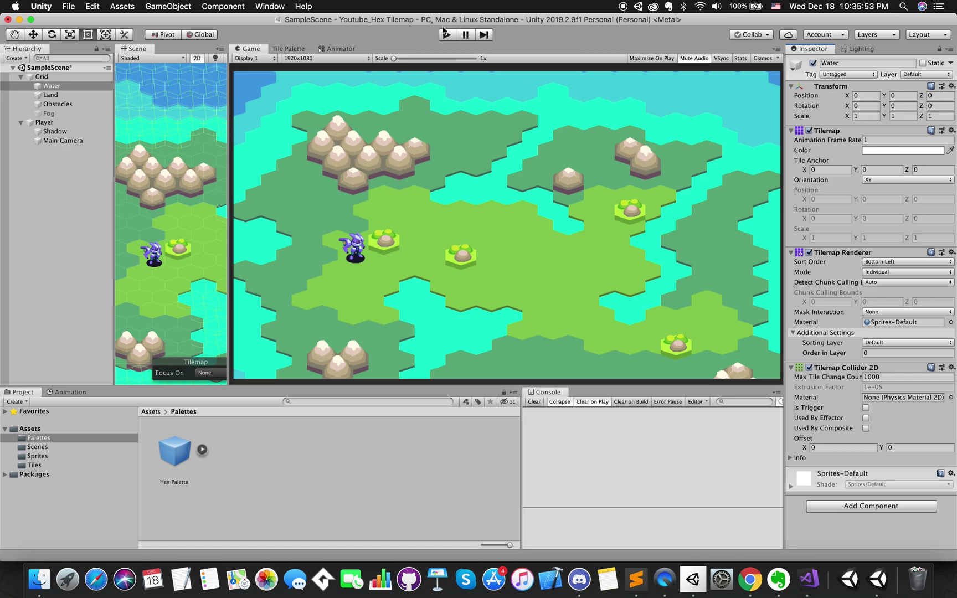
Step: Play the game and walk the player down-right, down-left twice, then up-left
left_click(444, 33)
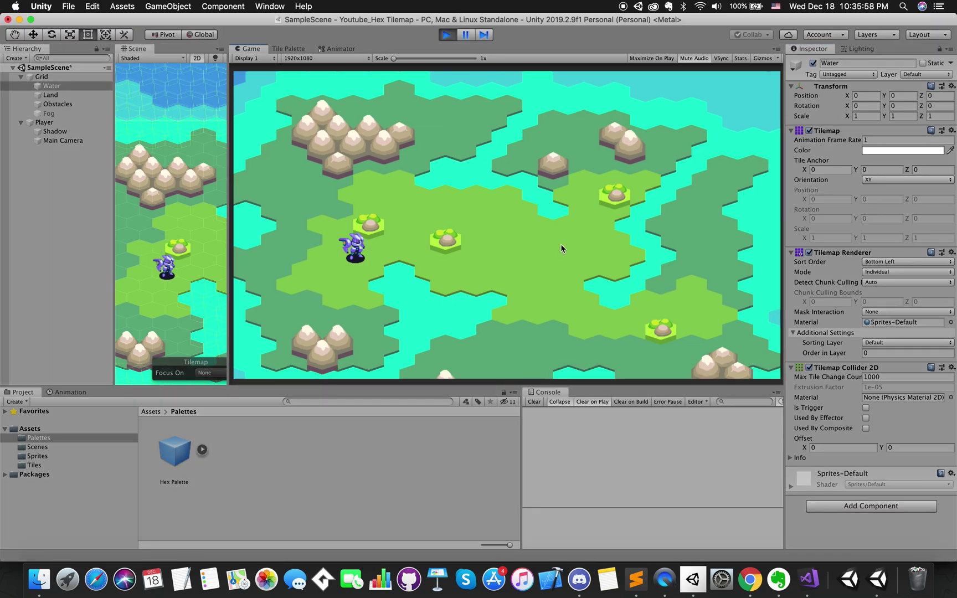
key("Right")
key("Down")
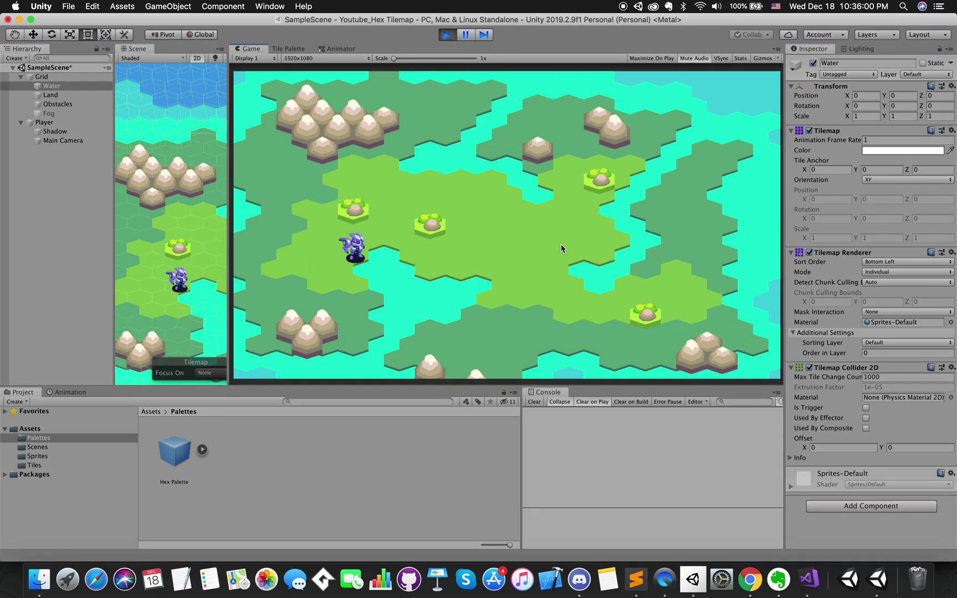
key("Left")
key("Down")
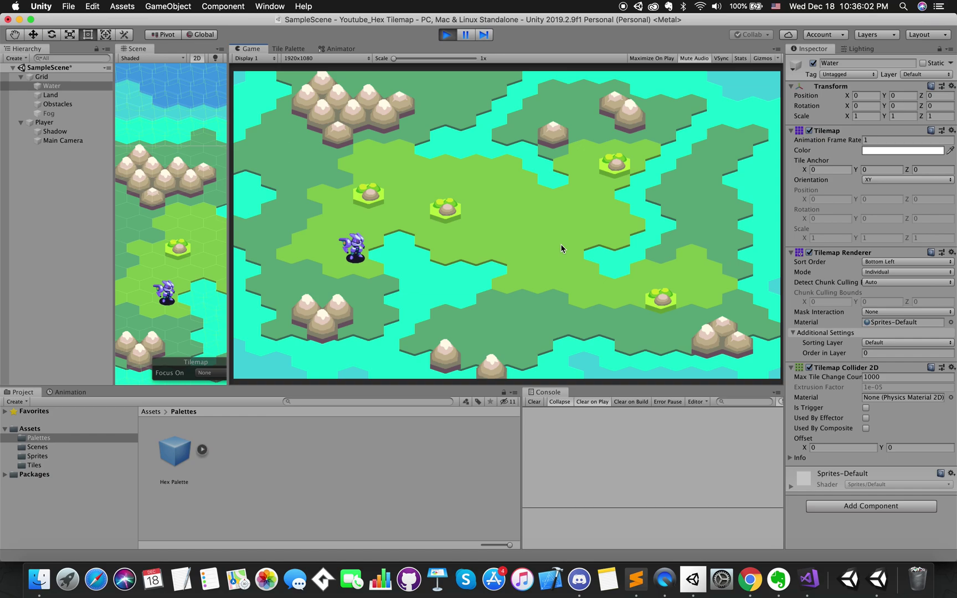
key("Left")
key("Down")
key("Left")
key("Up")
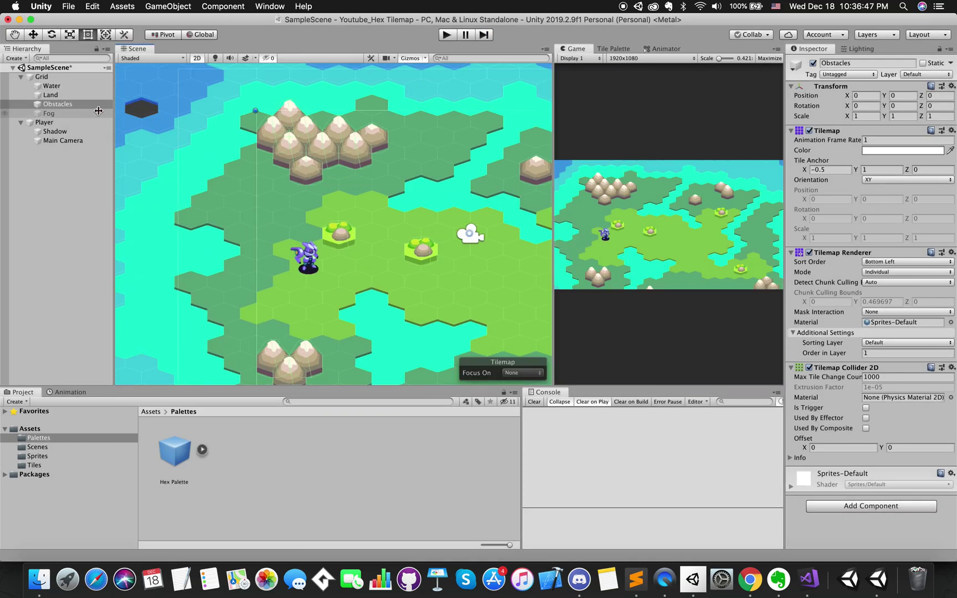
Step: Toggle the Fog tilemap's active state repeatedly, then lower its Tilemap Color alpha to 105
left_click(98, 113)
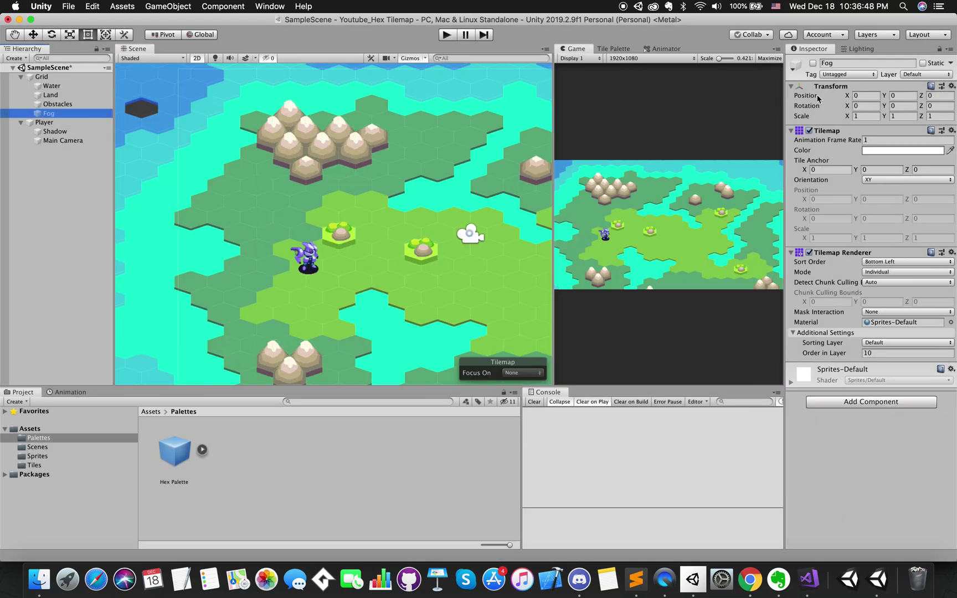
left_click(813, 64)
left_click(812, 63)
left_click(812, 63)
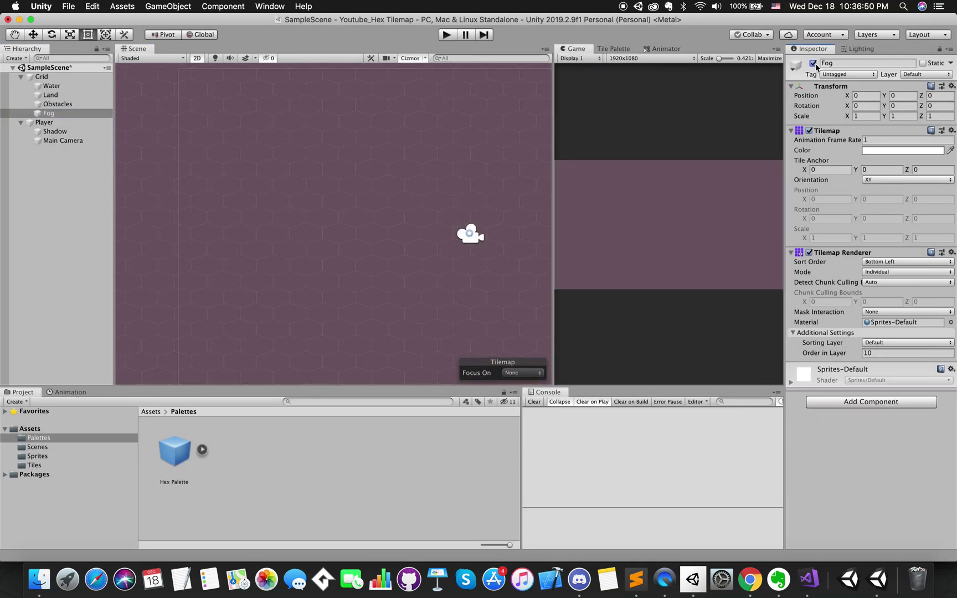
left_click(812, 63)
left_click(812, 63)
left_click(874, 151)
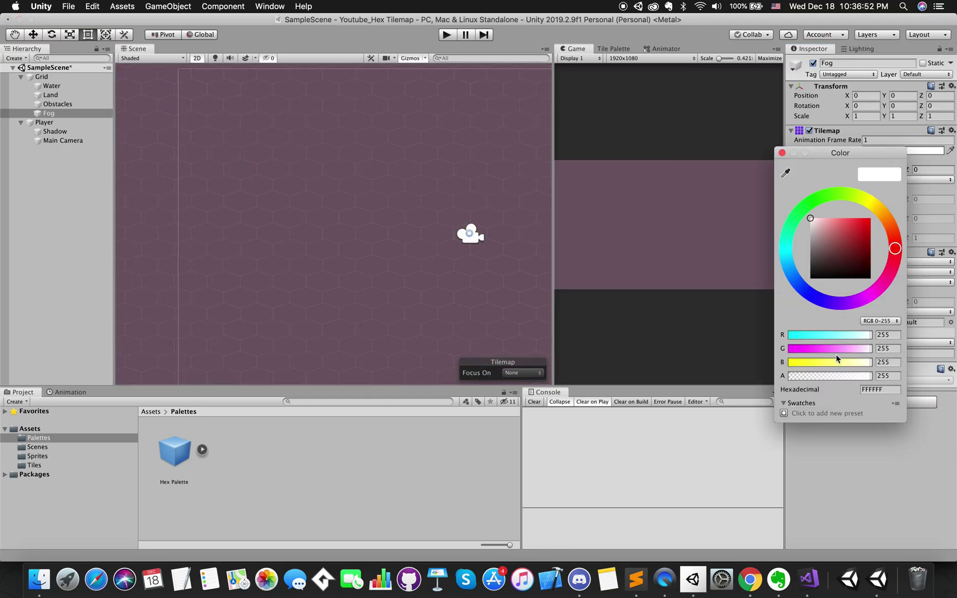
left_click_drag(827, 376, 878, 381)
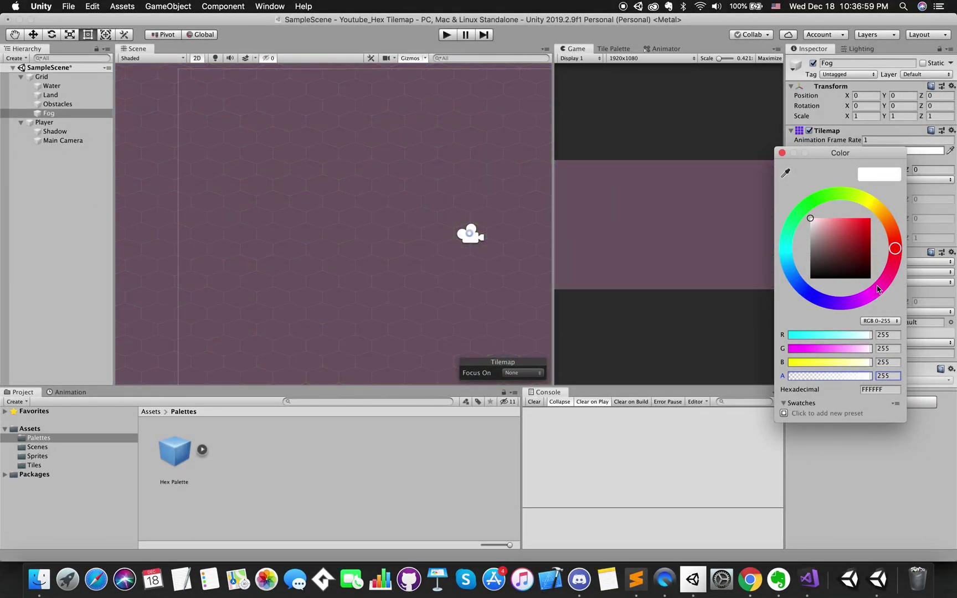
left_click(782, 153)
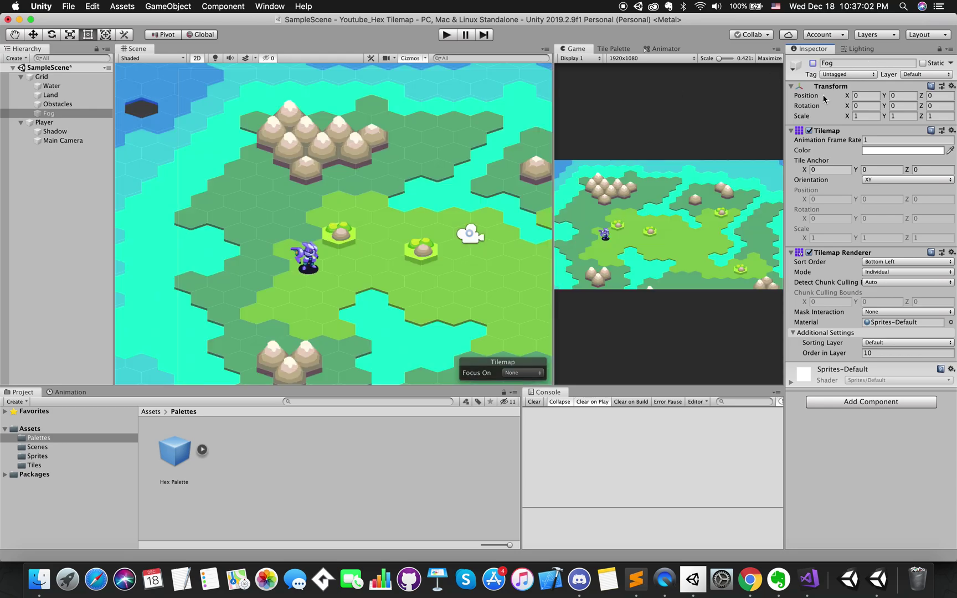
Step: Add 'using UnityEngine.Tilemaps;' to the imports of PlayerMovement.cs
left_click(809, 579)
key("Return")
type("using Uni")
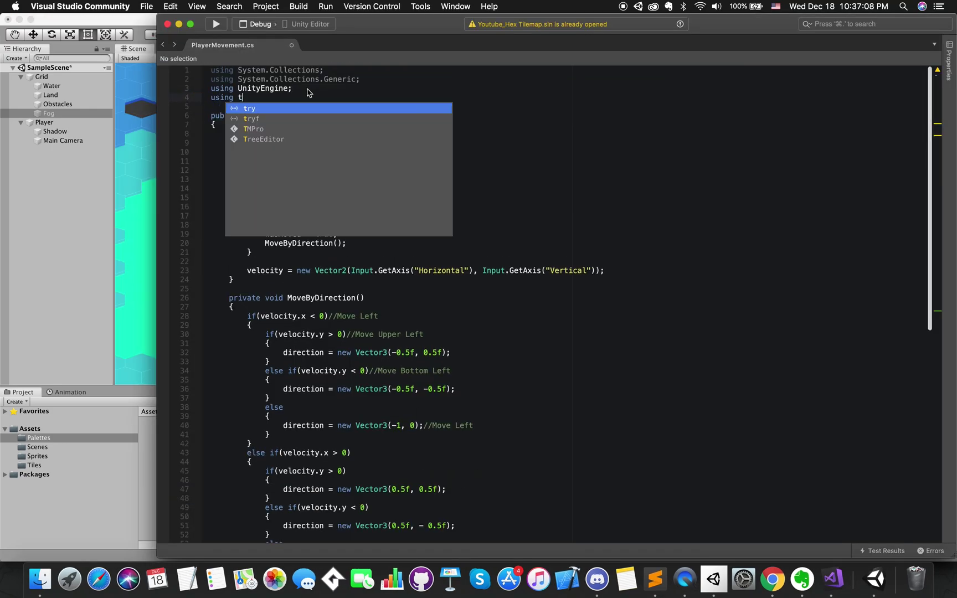
type("tyEn")
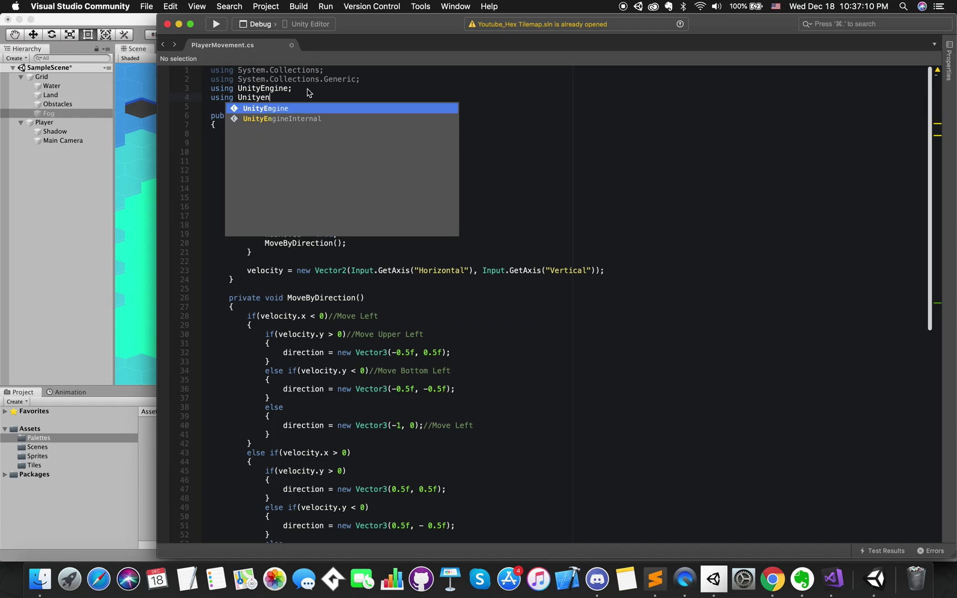
key("Tab")
type(".tilema")
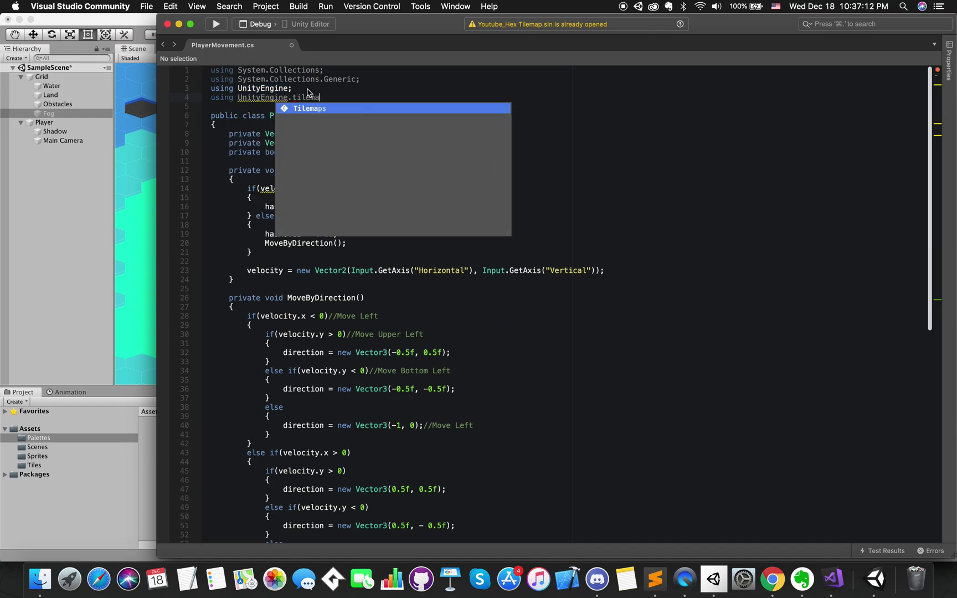
key("Tab")
type(";")
Step: Below OnCollisionEnter2D, declare an empty 'private void UpdateFog()' method
scroll(387, 249, "down", 3)
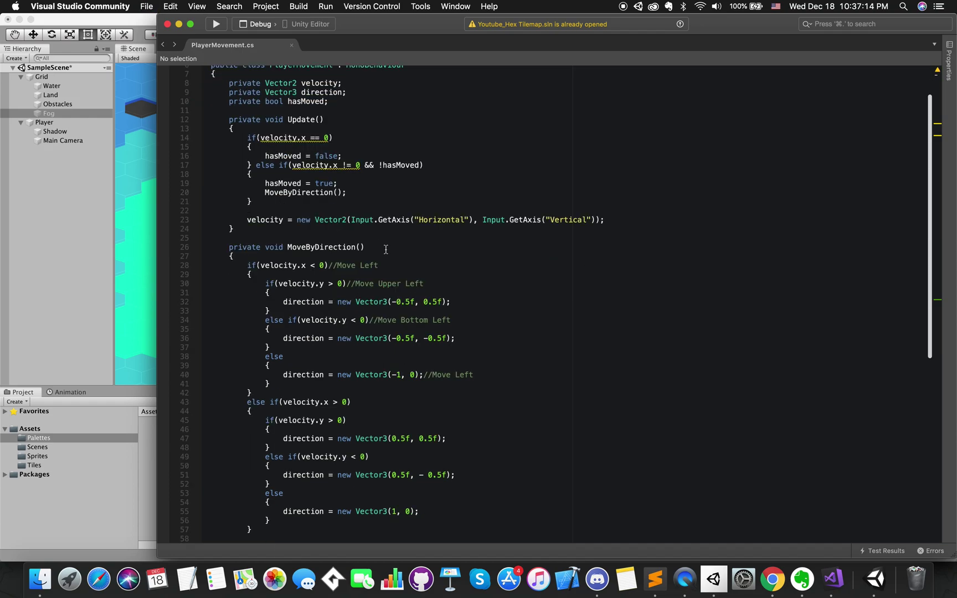
scroll(386, 249, "down", 10)
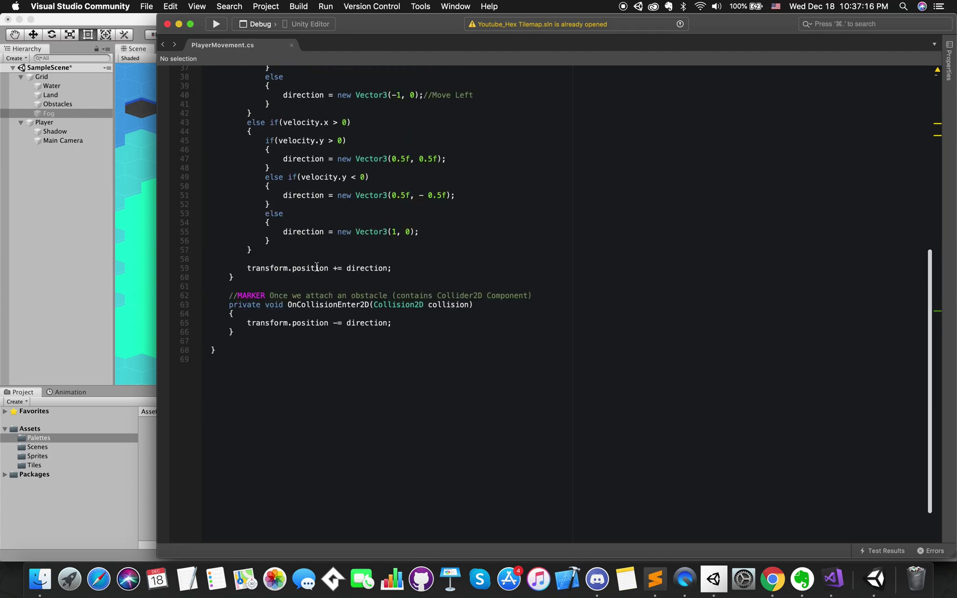
left_click(261, 341)
key("Return")
key("Return")
key("Return")
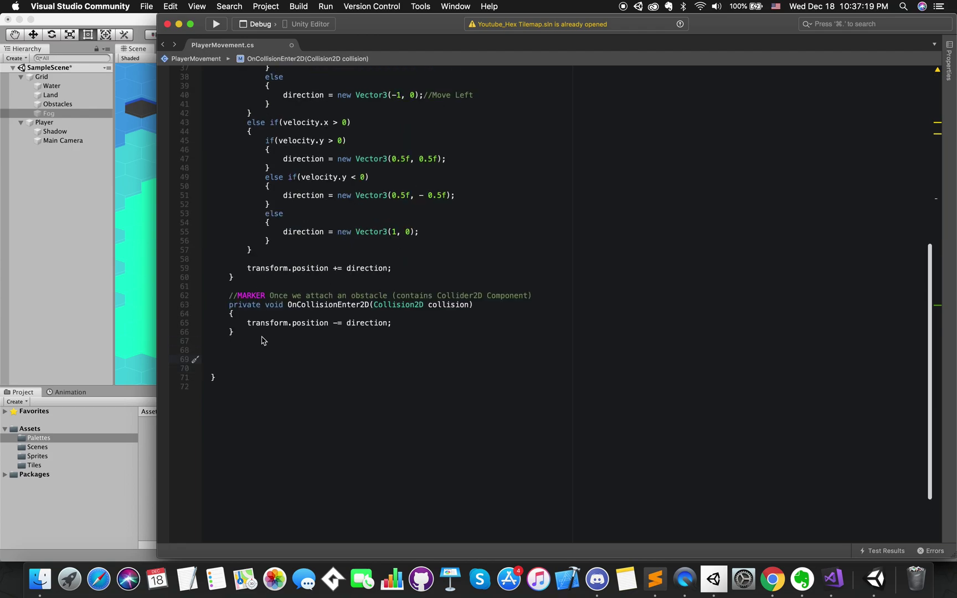
type("private void Update")
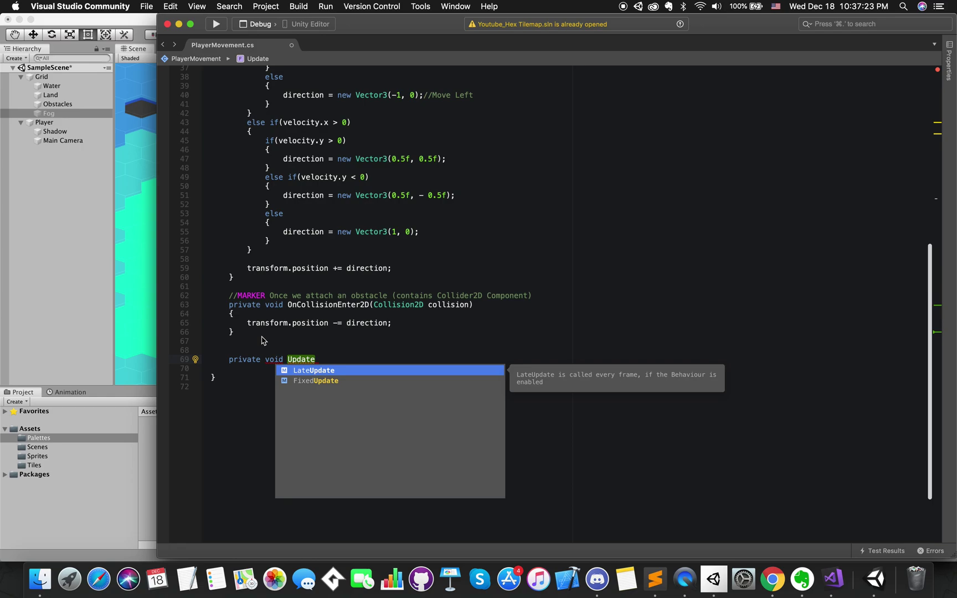
type("Fog(")
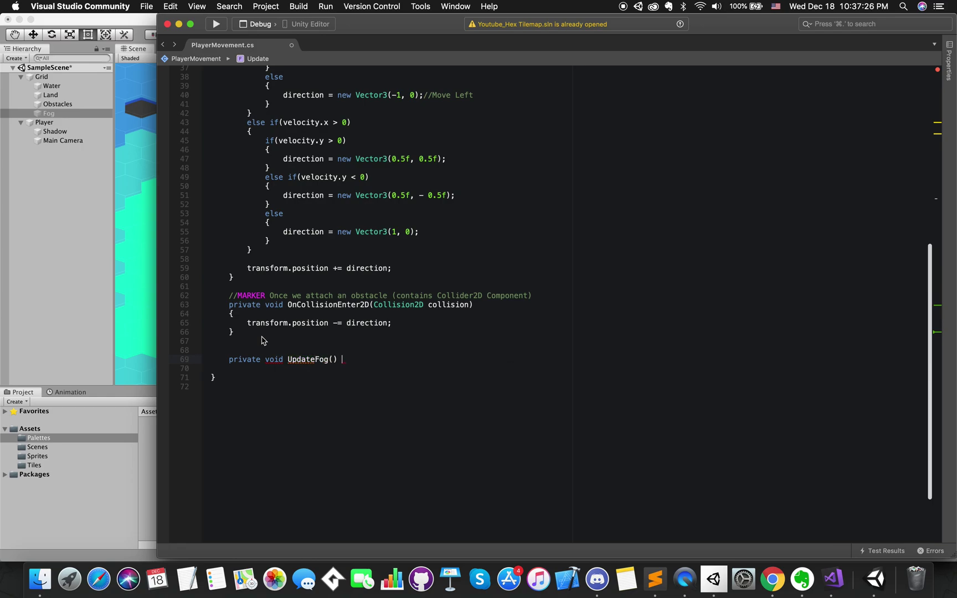
key("Return")
type("{")
key("Return")
scroll(315, 247, "up", 12)
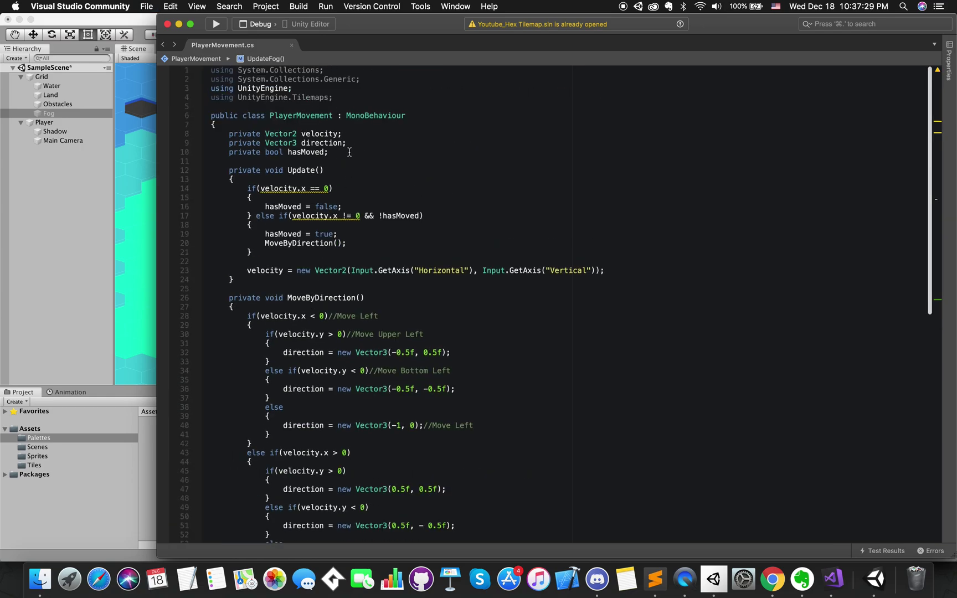
Step: Add '[SerializeField] private int vision = 3;' below hasMoved and save
left_click(345, 154)
key("Return")
key("Return")
type("[SerializeField] pri")
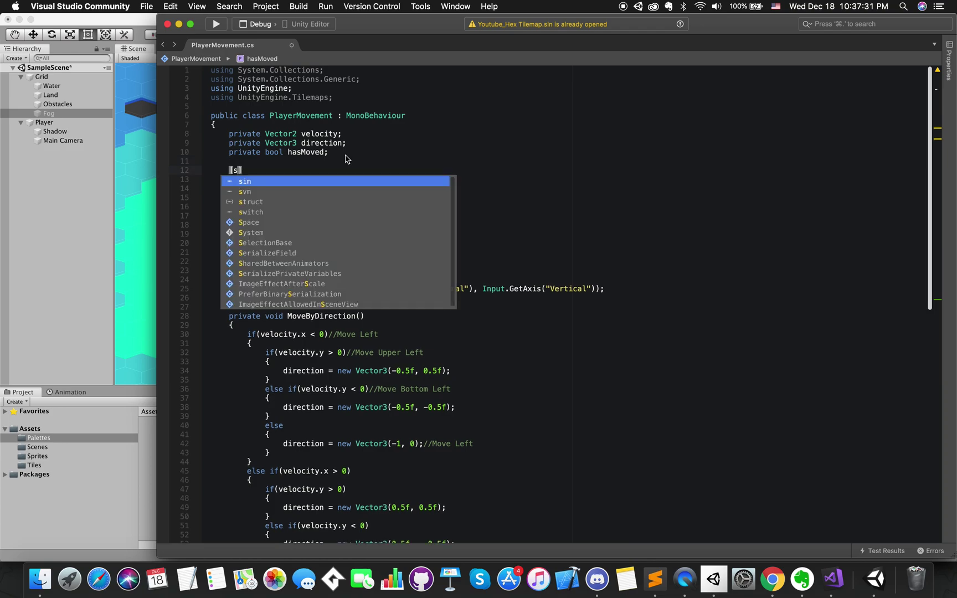
type("vate ")
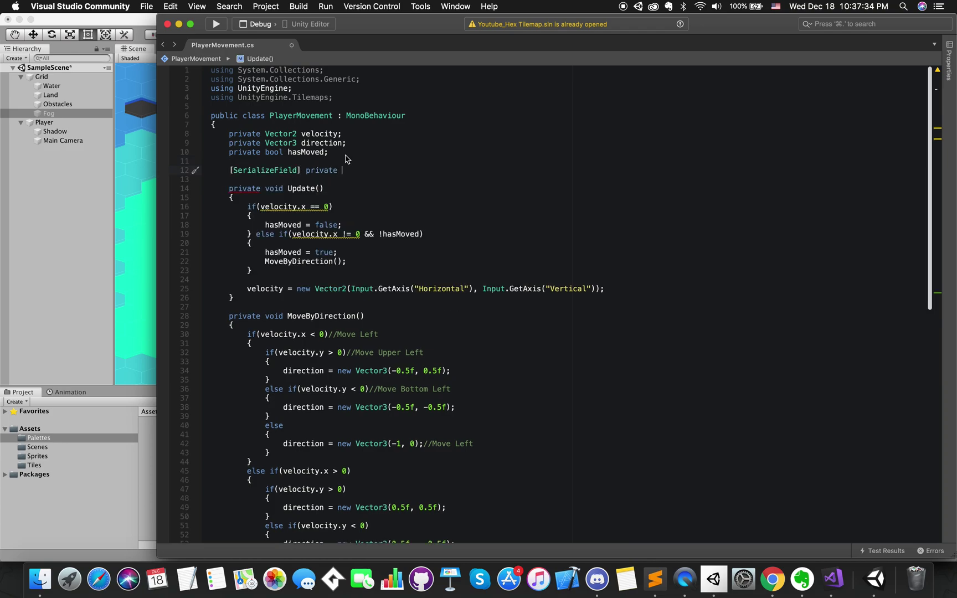
type("int visis")
key("BackSpace")
key("BackSpace")
type("ion = 3;")
key("super+s")
Step: Start 'Vector3 currentPlayerPos' in UpdateFog and declare 'public Tilemap fogTilemap;'
scroll(359, 249, "down", 10)
left_click(304, 369)
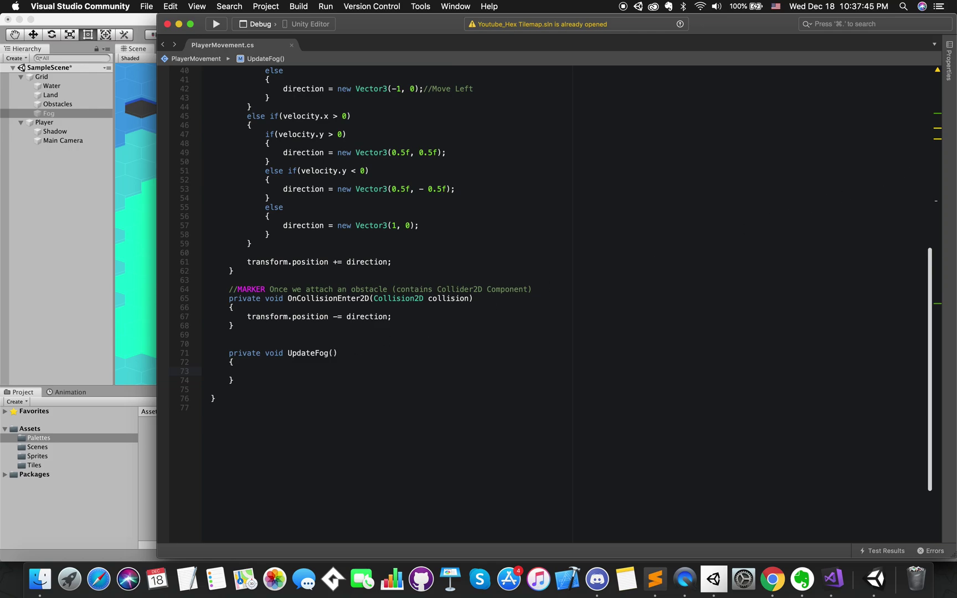
type("Vector3")
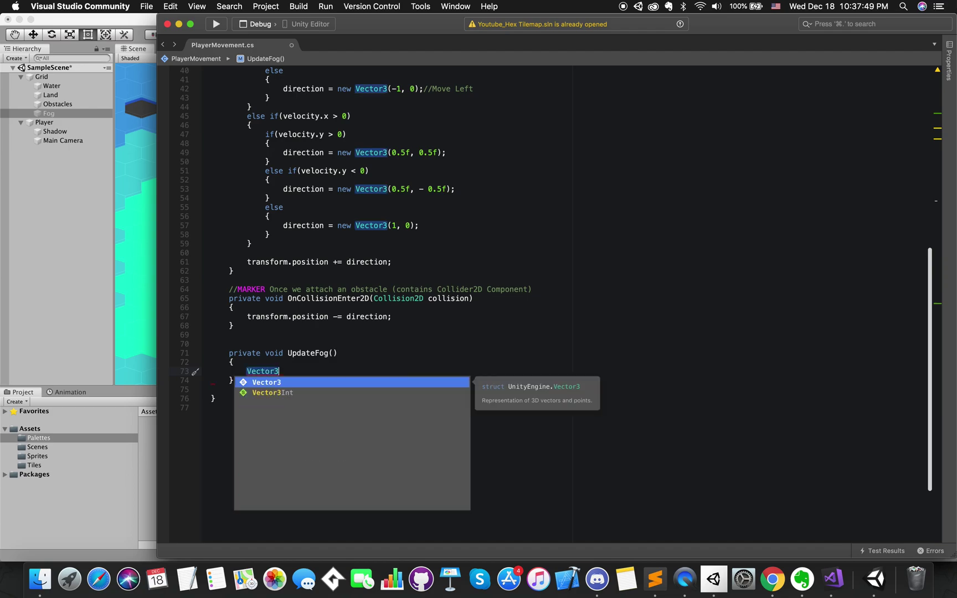
type(" currentPl")
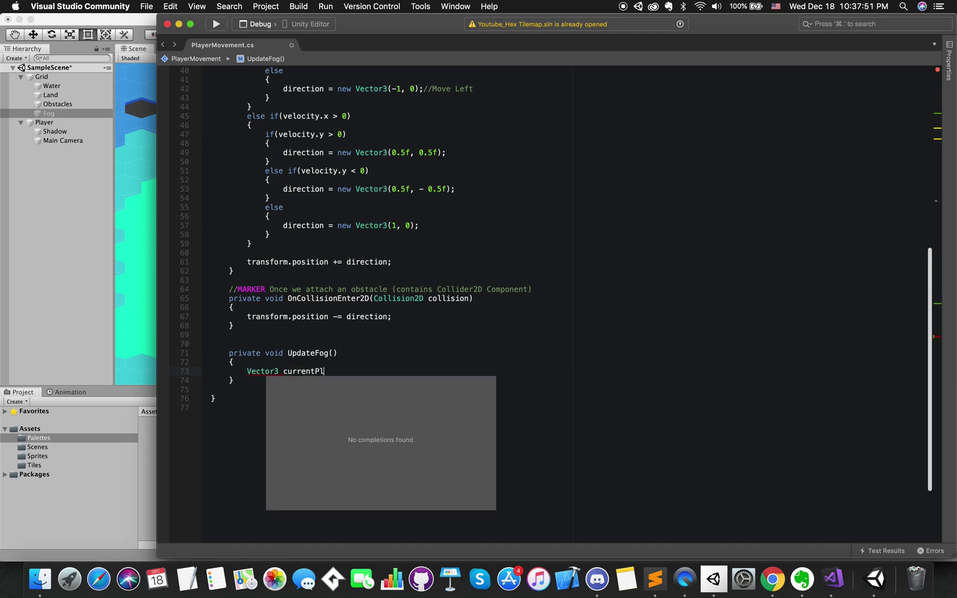
type("ayerPos =")
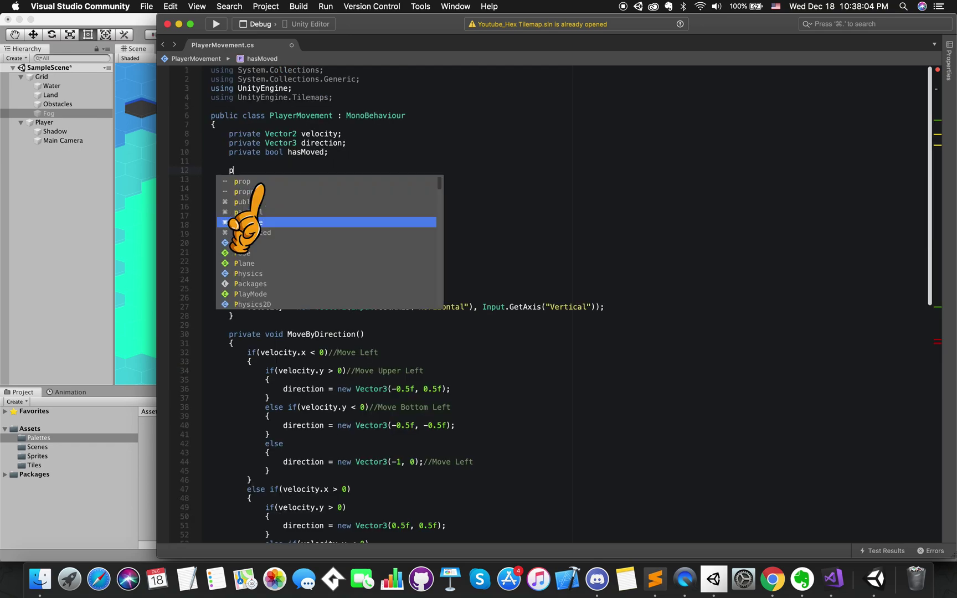
type("ublic ")
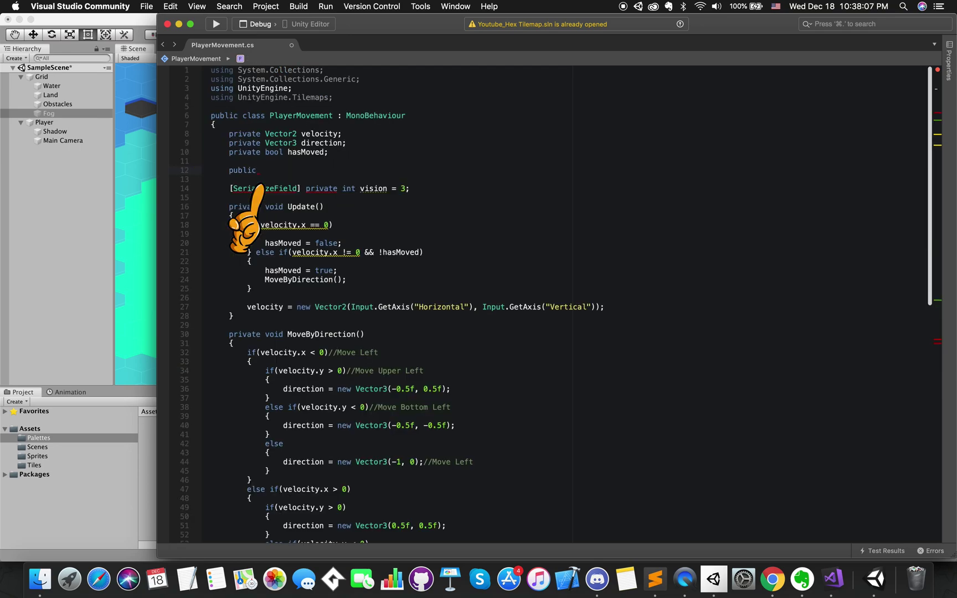
type("Tilemap fo")
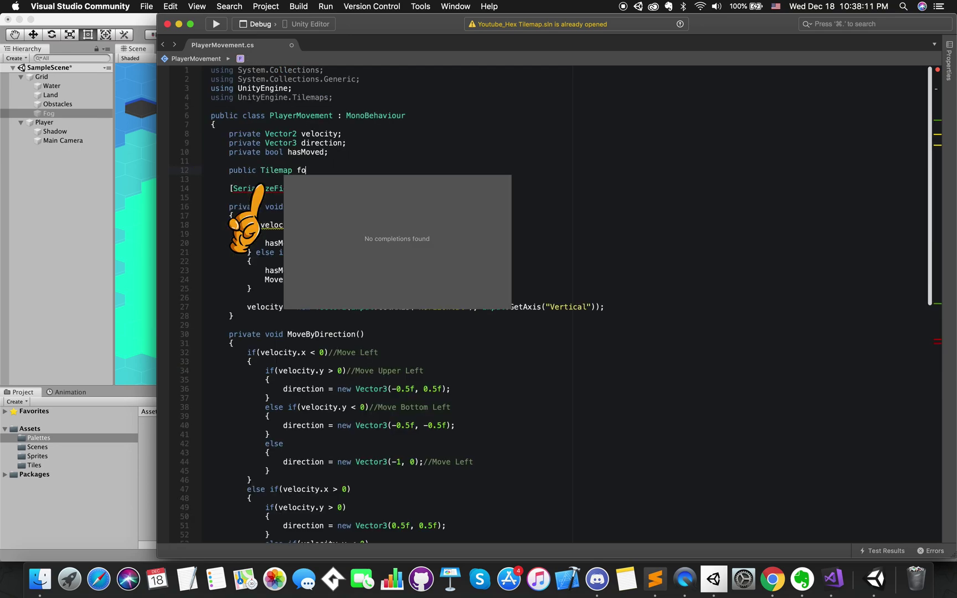
type("gTilemap;")
scroll(387, 275, "down", 15)
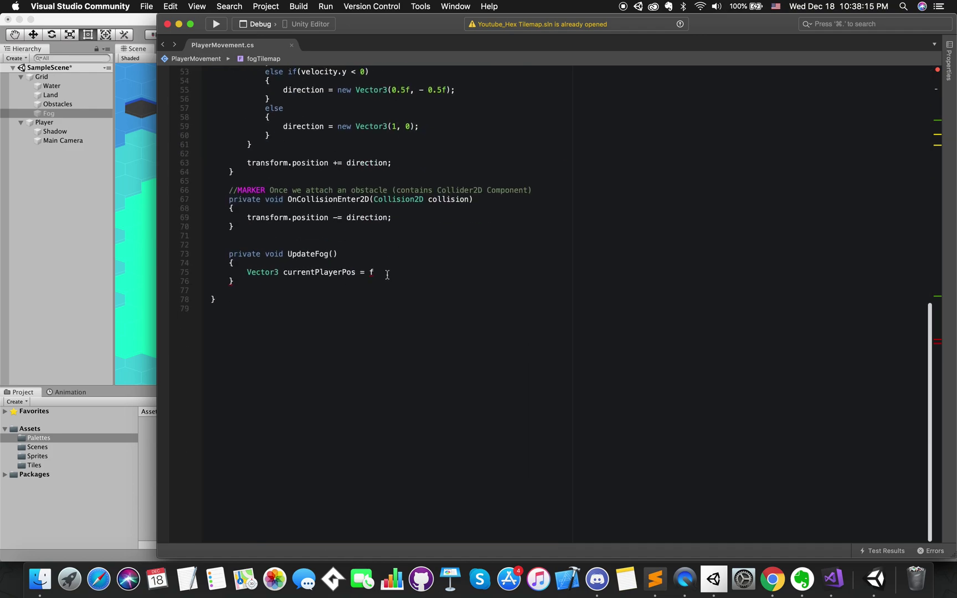
Step: Set currentPlayerPos to fogTilemap.WorldToCell(transform.position) with a cell/world position comment, and save
type("o")
type("g")
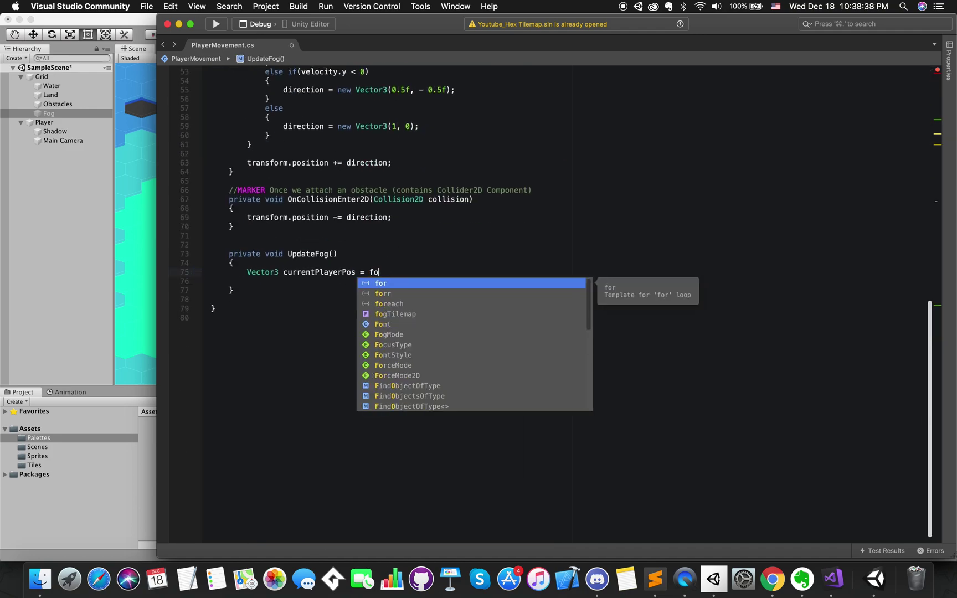
type("Tilemap.")
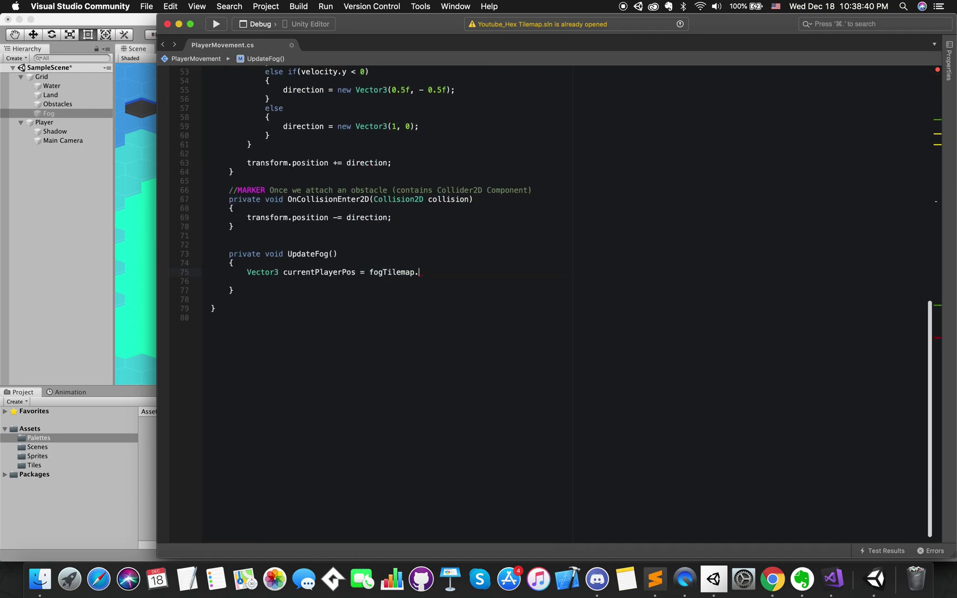
type("worldtoce")
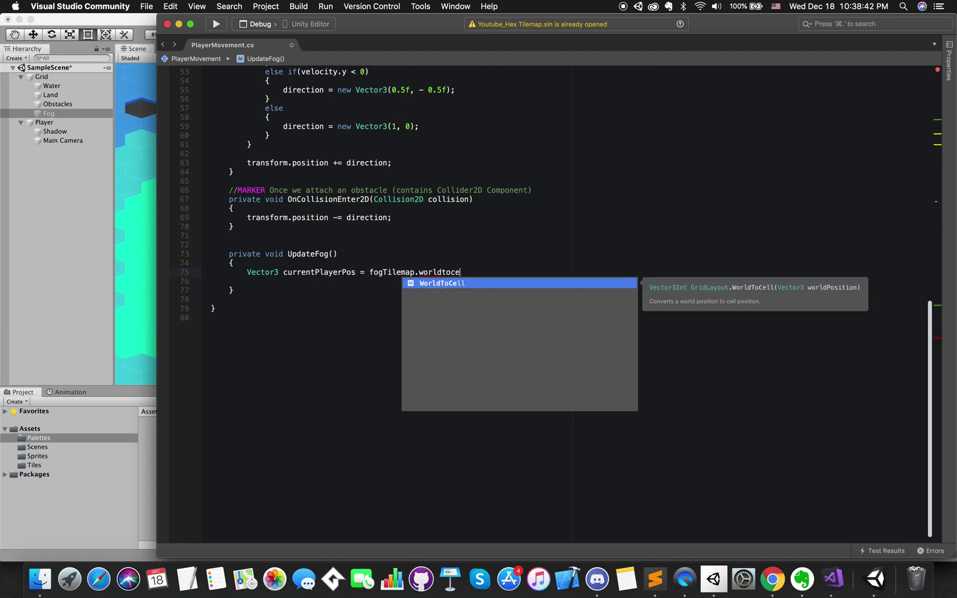
key("Return")
type("(transform.position")
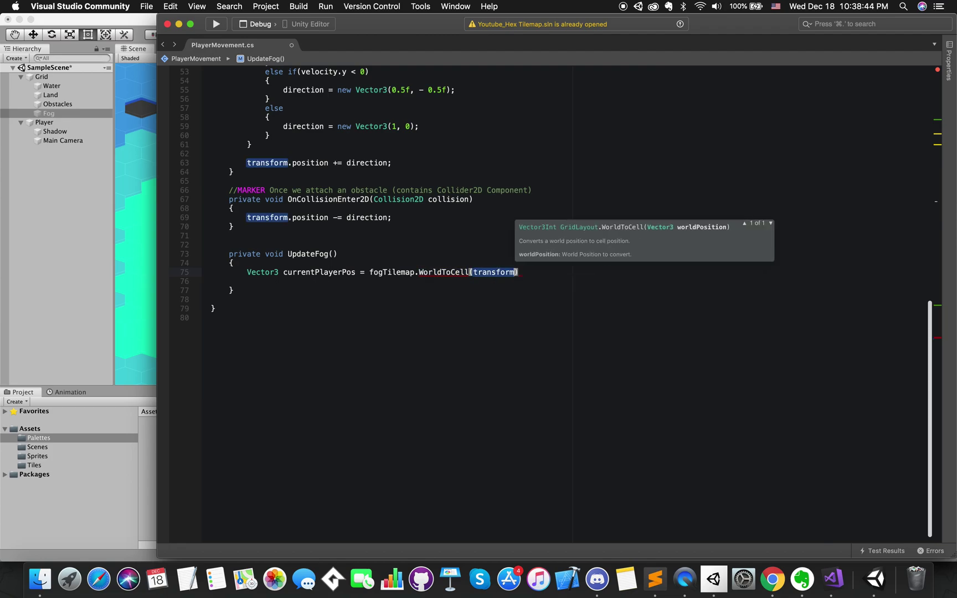
type(";//")
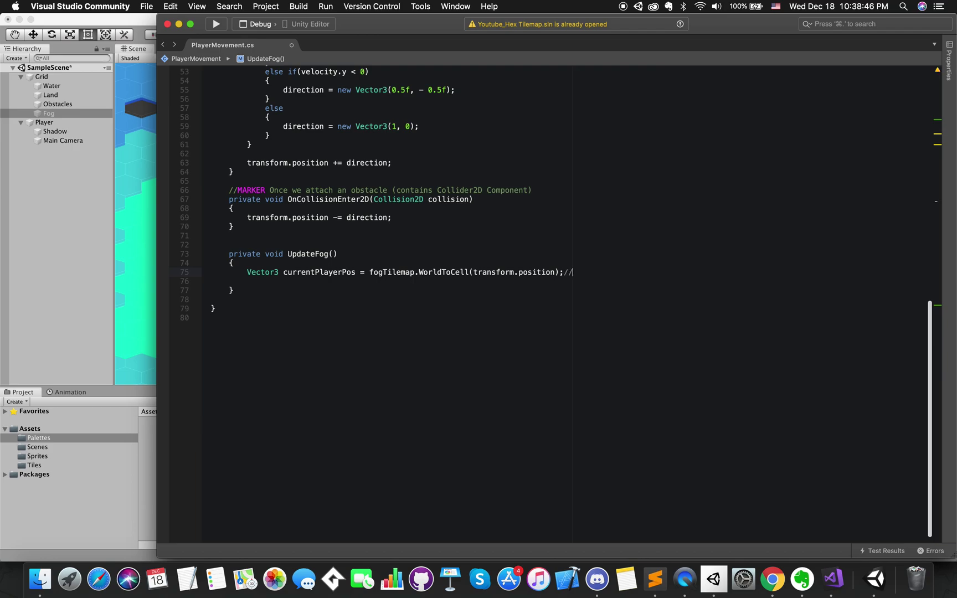
type("Cell position to ")
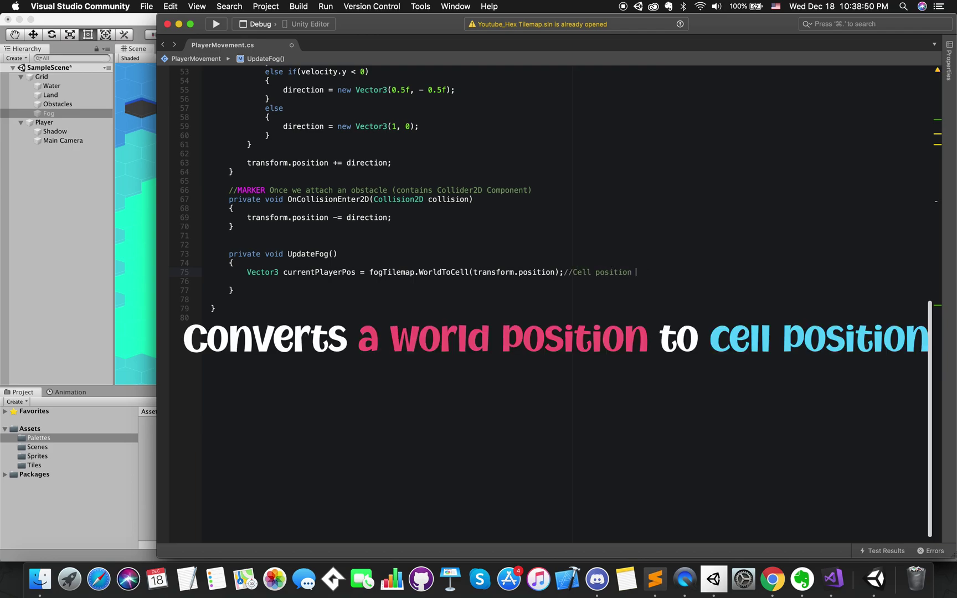
type("convenrts to World position")
key("super+s")
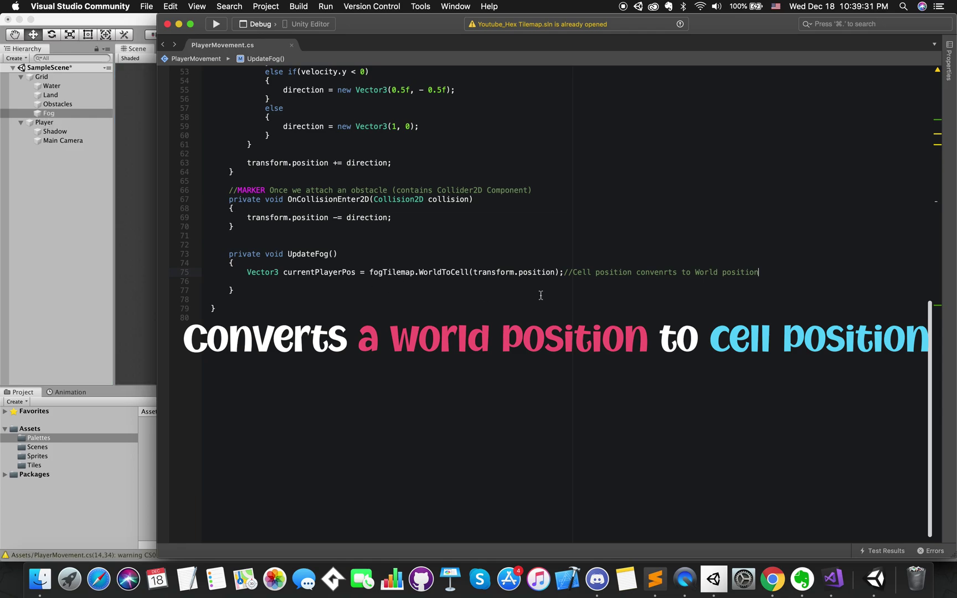
key("Return")
key("Return")
Step: Write nested loops 'for(int i = -3; i <= 3; i++)' and 'for(int j = -3; j <= -3; j++)', then save
type("f")
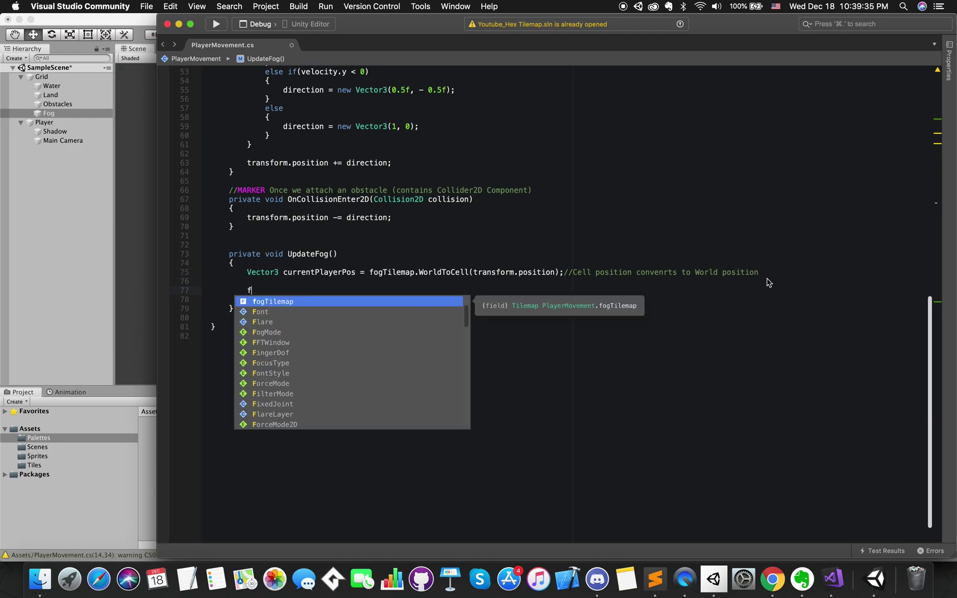
type("or(int i = ")
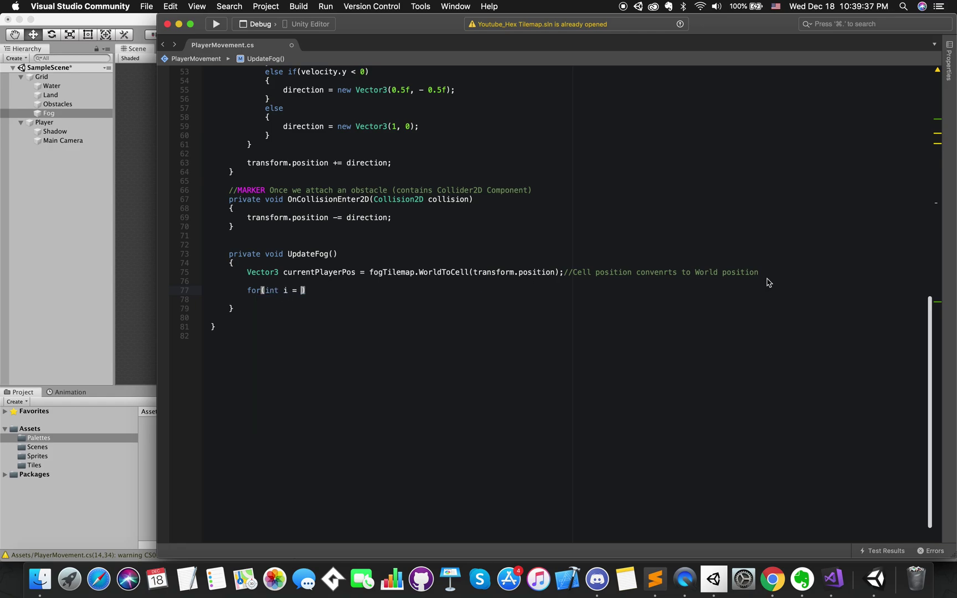
type("v")
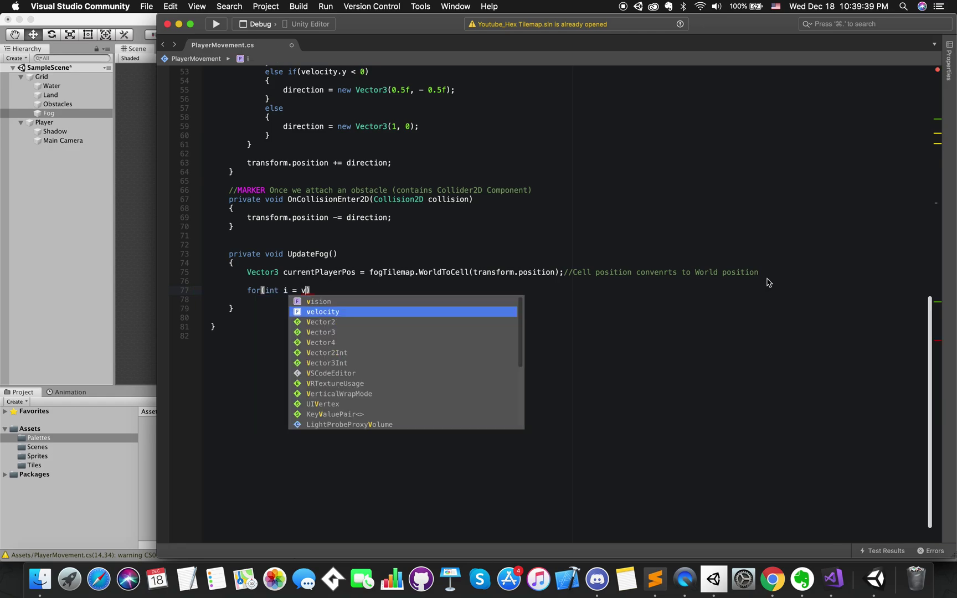
key("BackSpace")
type("-3;")
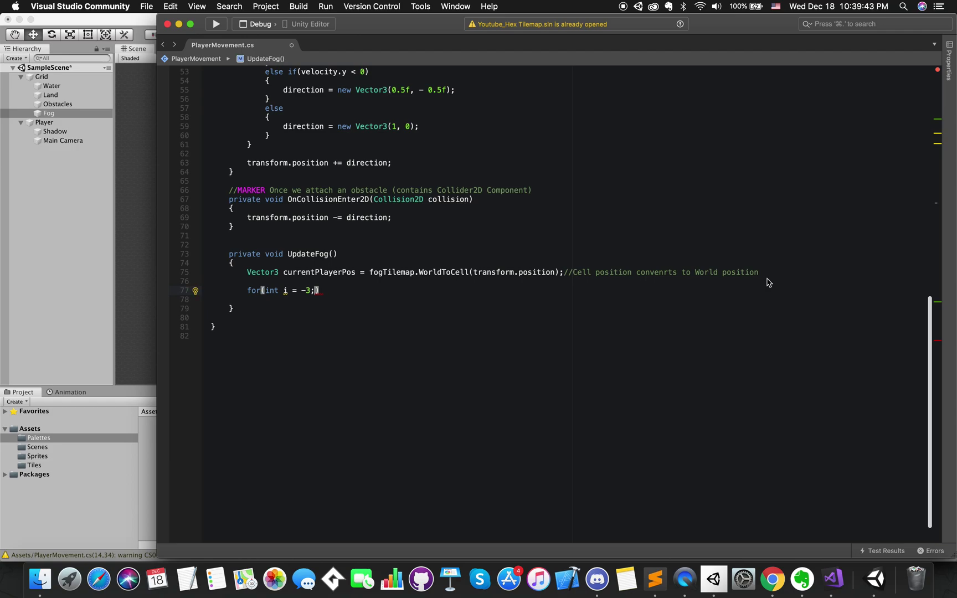
type(" i <= 3; i++)")
key("Return")
type("{")
key("Return")
type("for(int ")
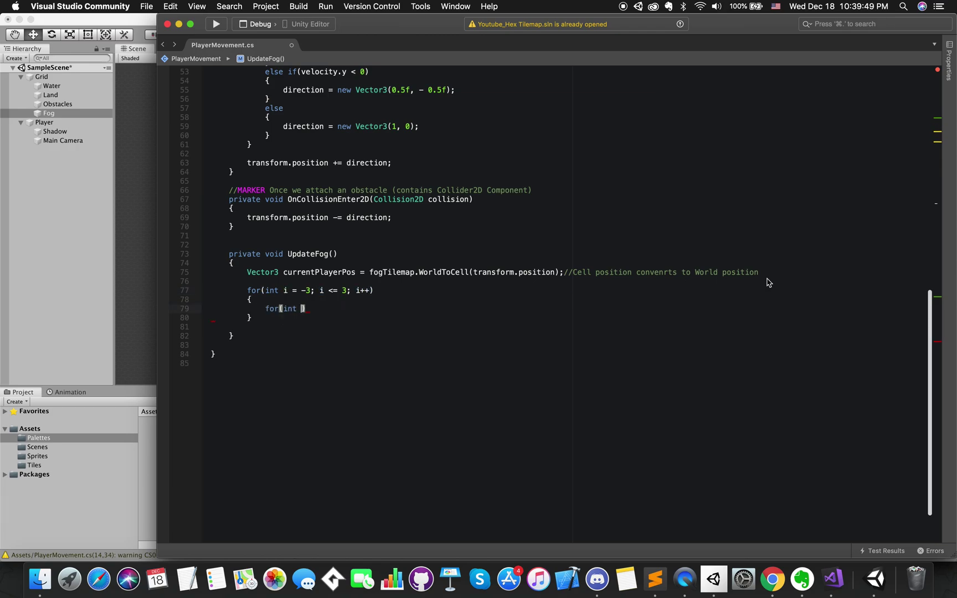
type("j = -3; j <= -3; j+")
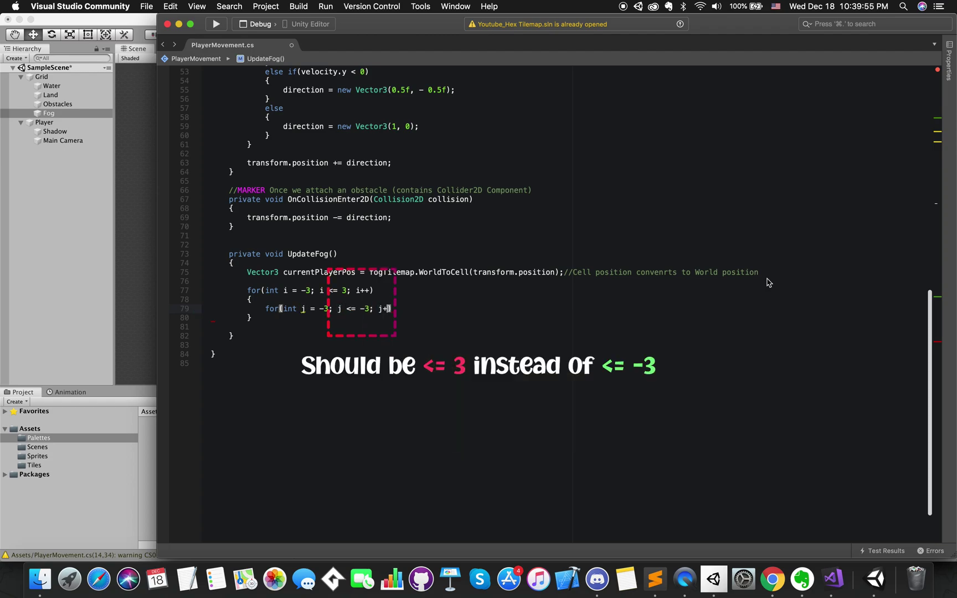
type("+) {")
key("Return")
key("super+s")
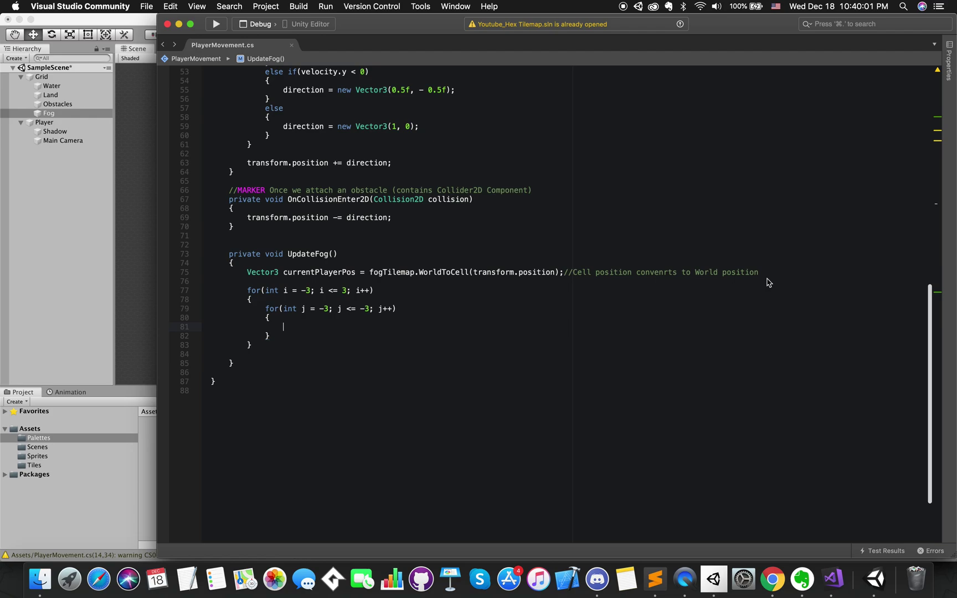
Step: Write 'fogTilemap.SetTile(currentPlayerPos + new Vector3(i, j, 0), null);' and inspect its conversion error
type("fogTilemap")
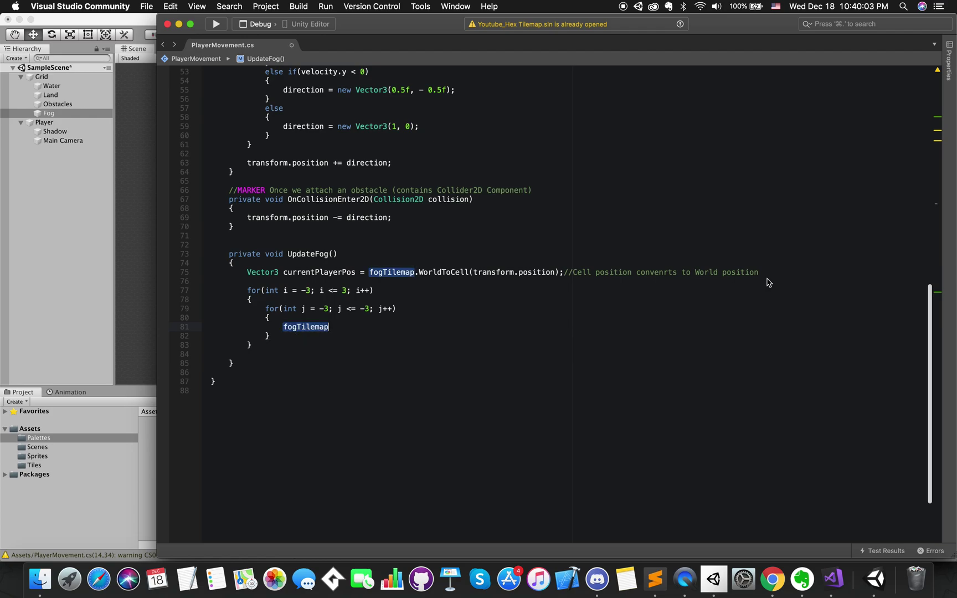
type(".SetTile")
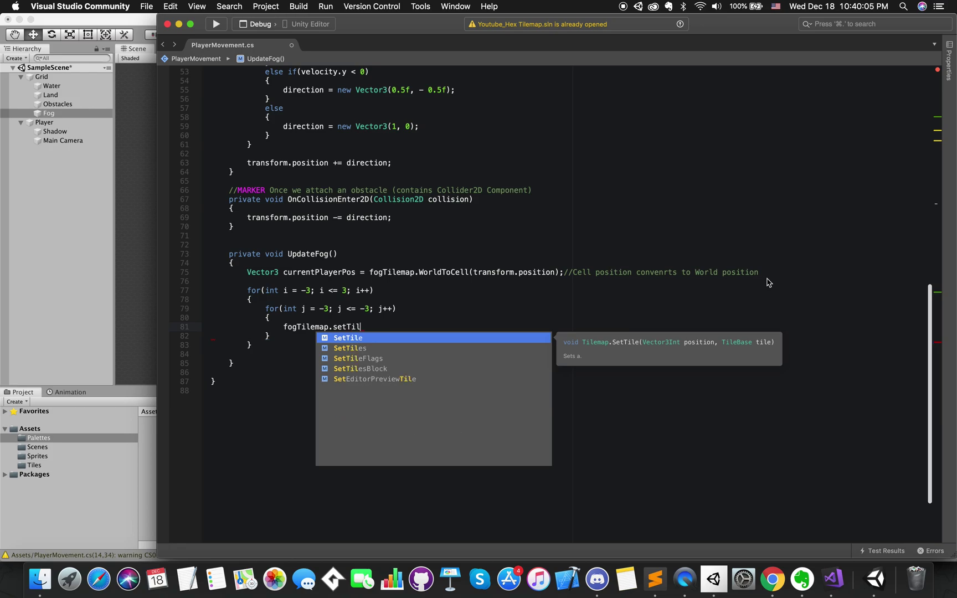
type("(")
type("currentPlayerPos")
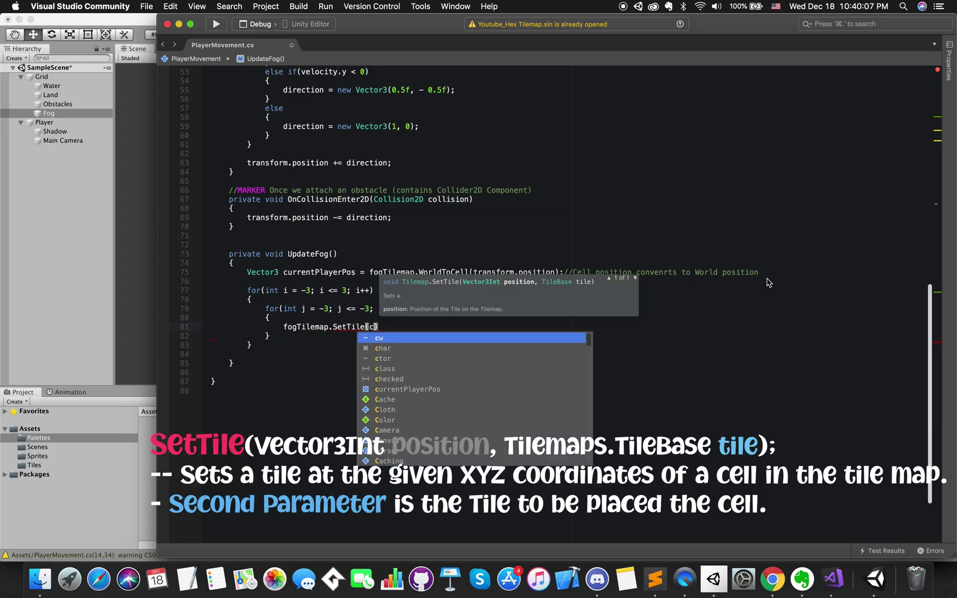
type(" + new ")
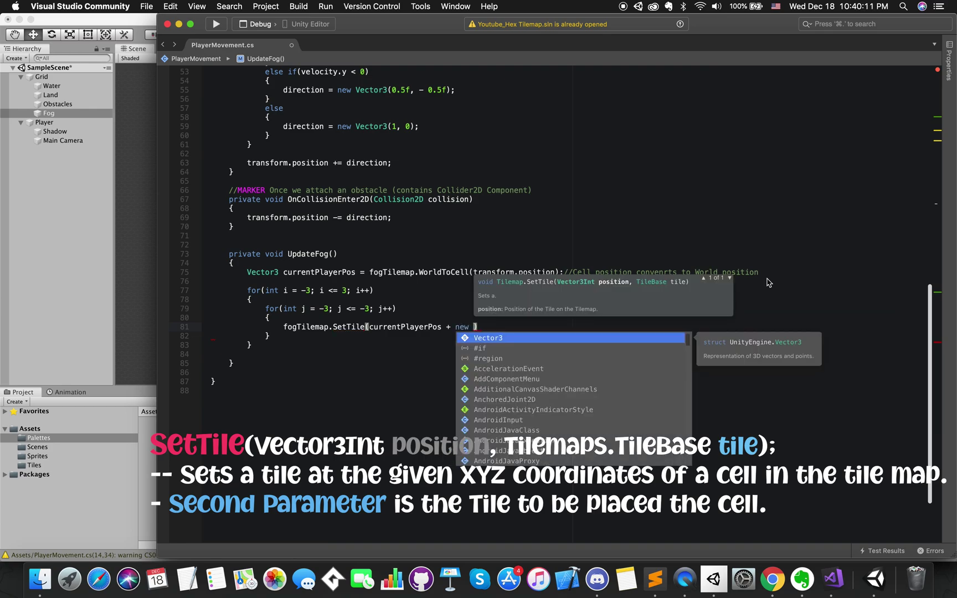
type("Vector3(")
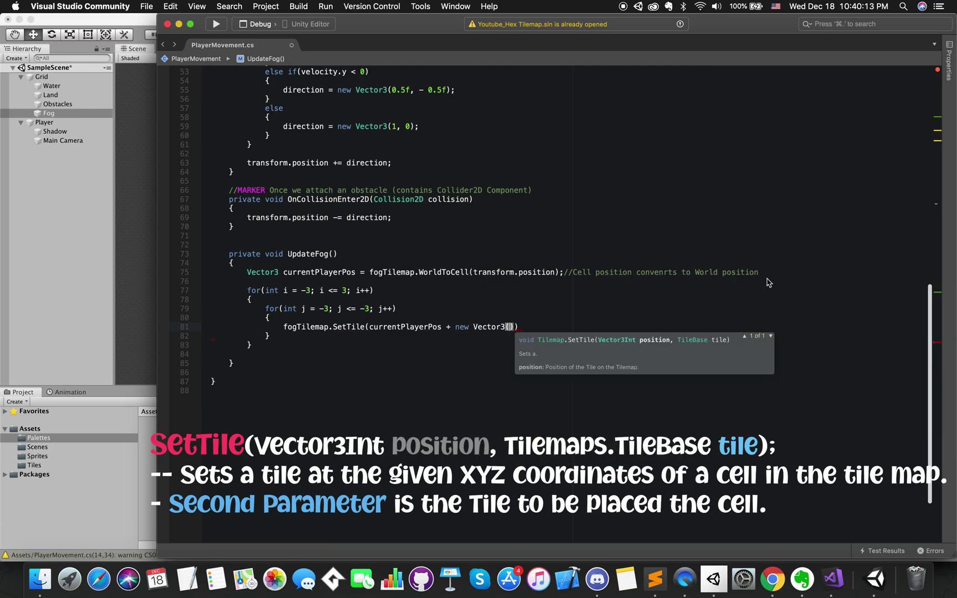
type("i, j, ")
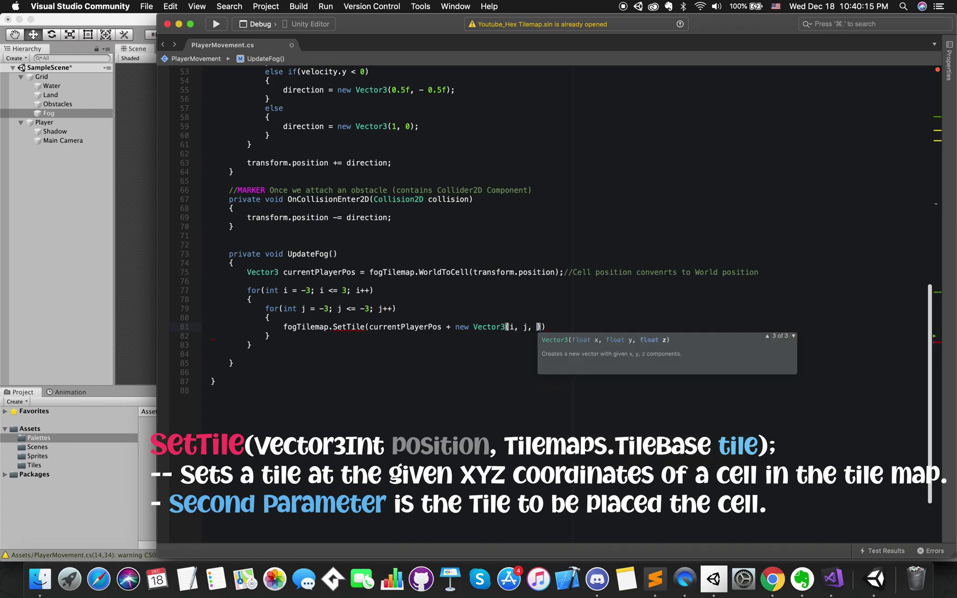
type("0)")
key("BackSpace")
type(",")
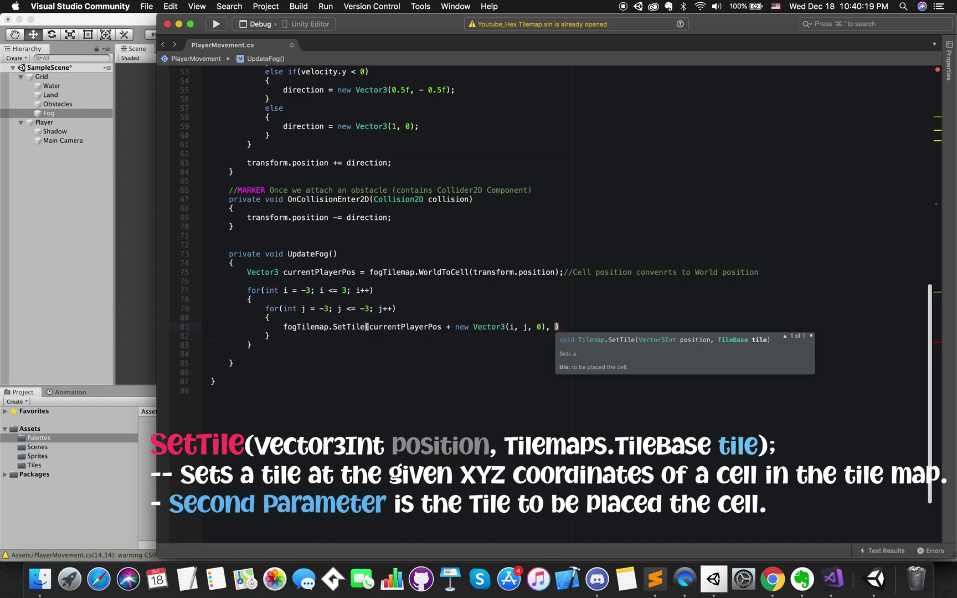
type("nu")
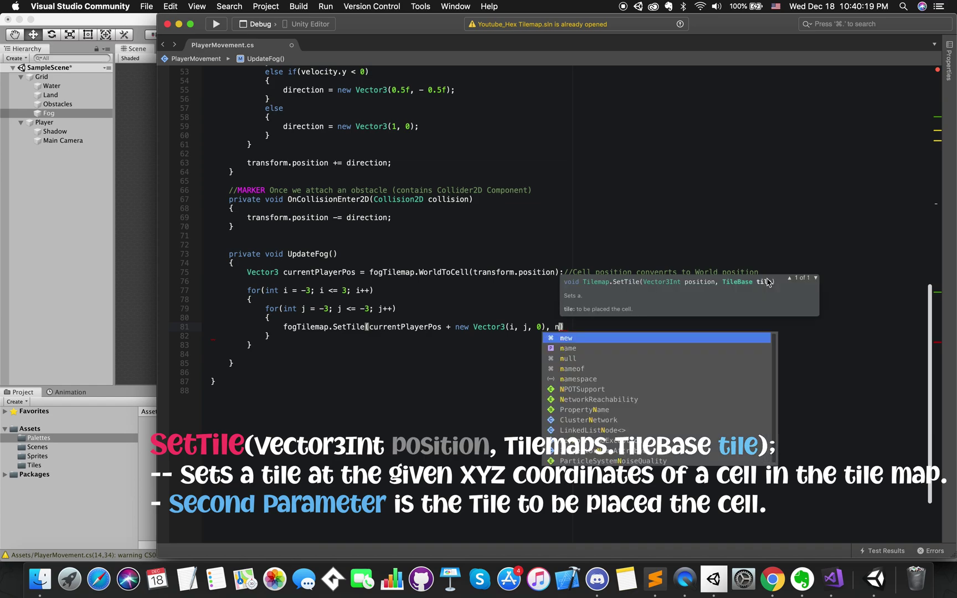
type("ll")
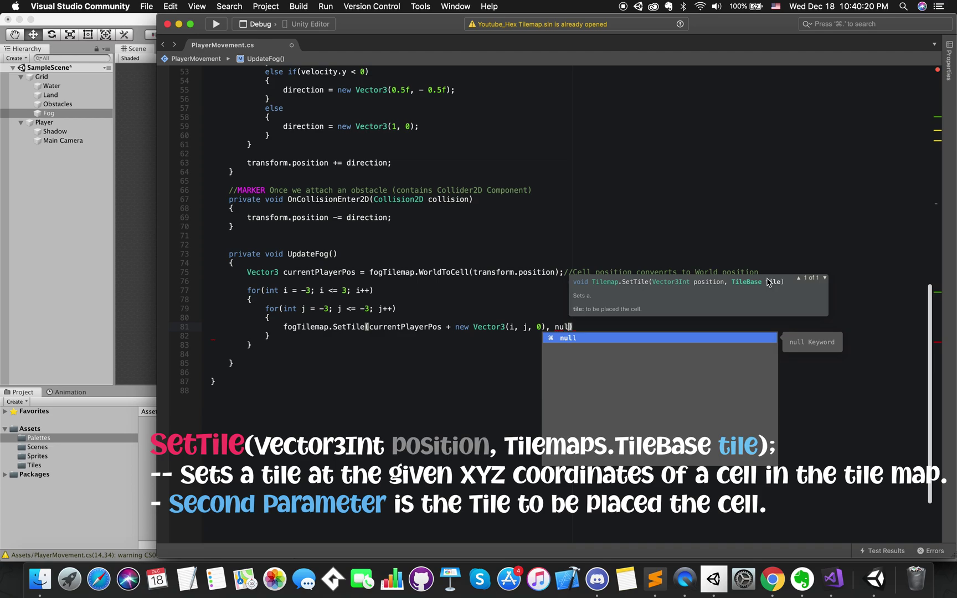
type(");")
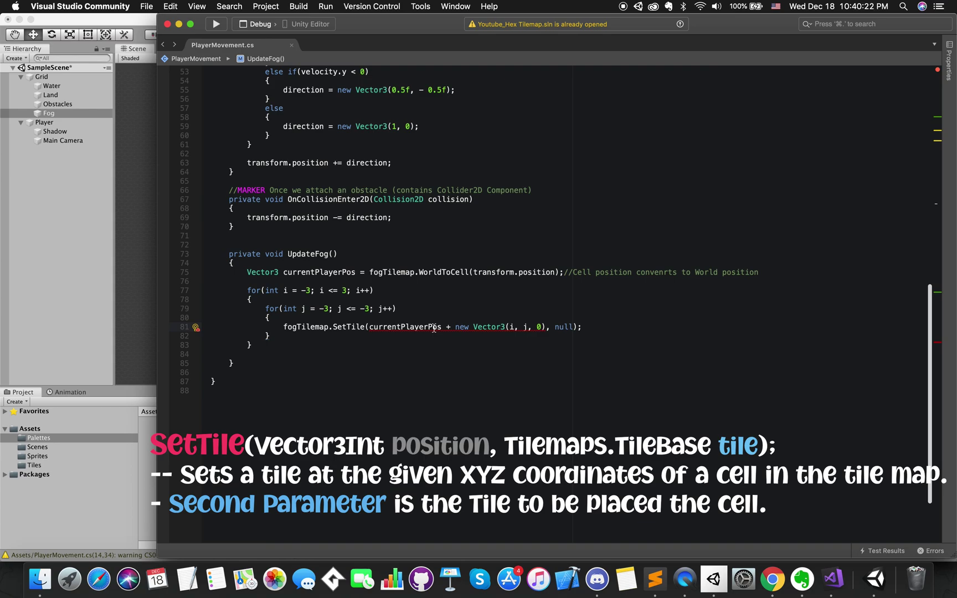
mouse_move(434, 329)
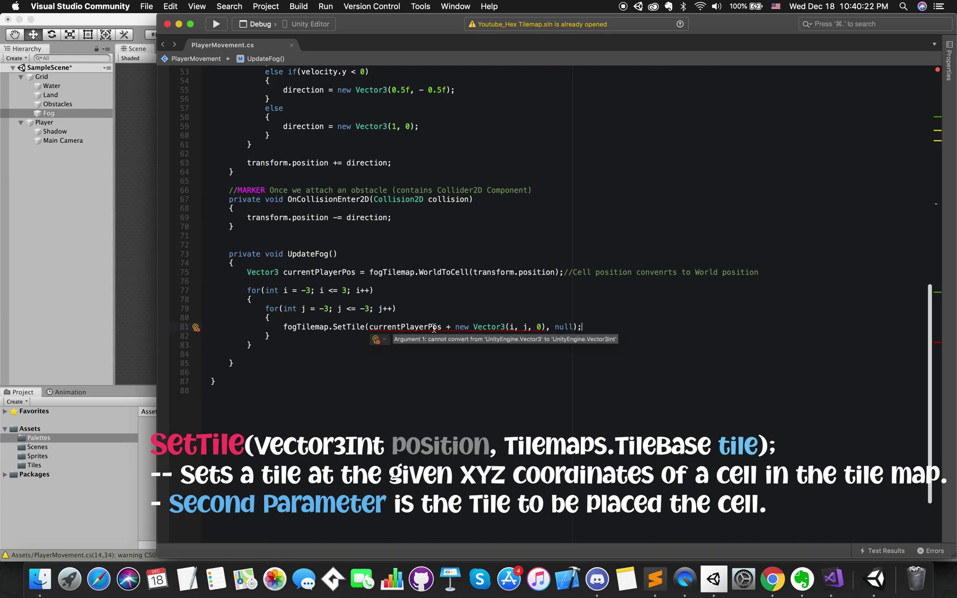
Step: Change Vector3 to Vector3Int in the SetTile call and the currentPlayerPos declaration
left_click(504, 327)
type("In")
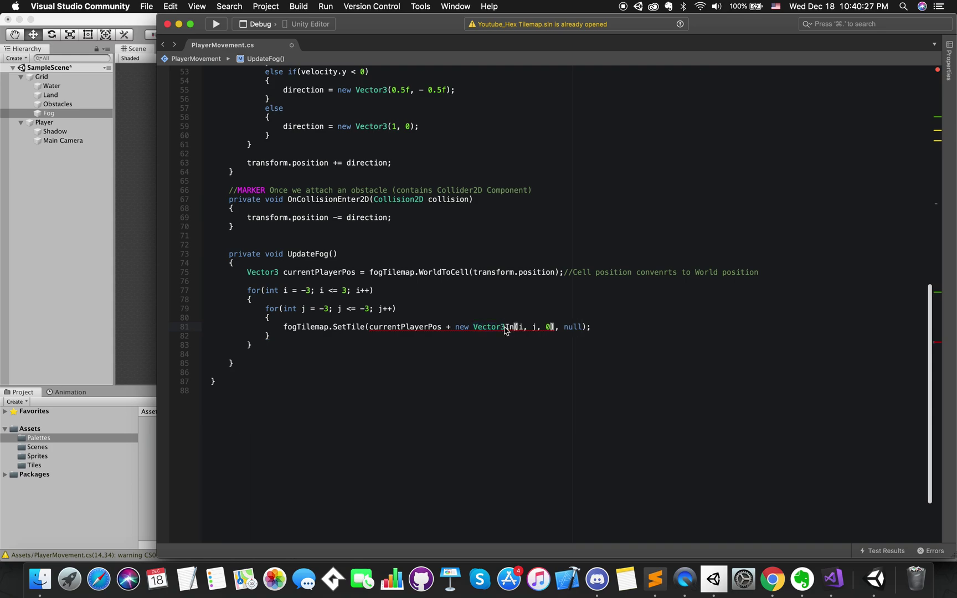
type("t")
double_click(505, 328)
double_click(421, 326)
left_click(277, 272)
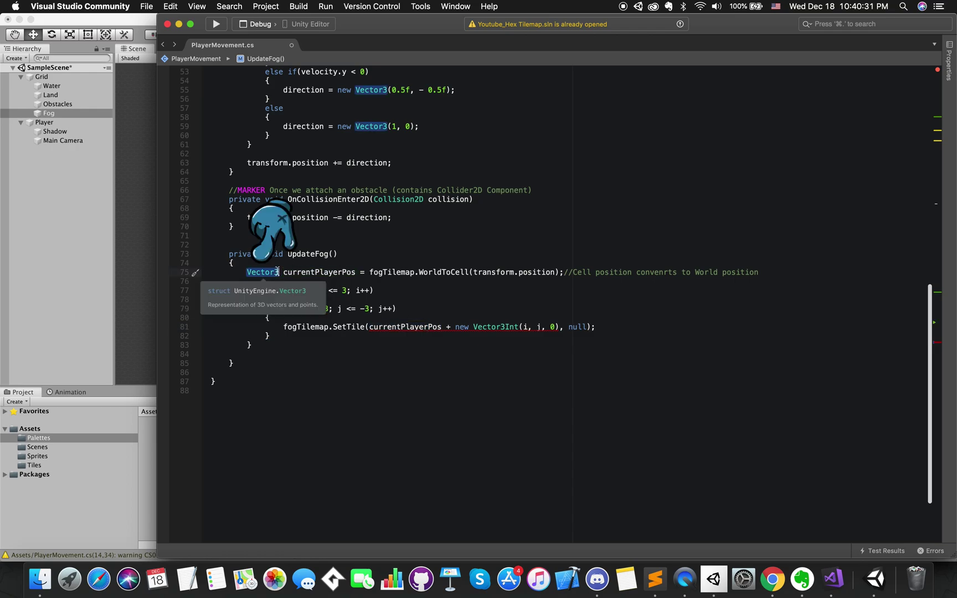
type("Int")
double_click(269, 272)
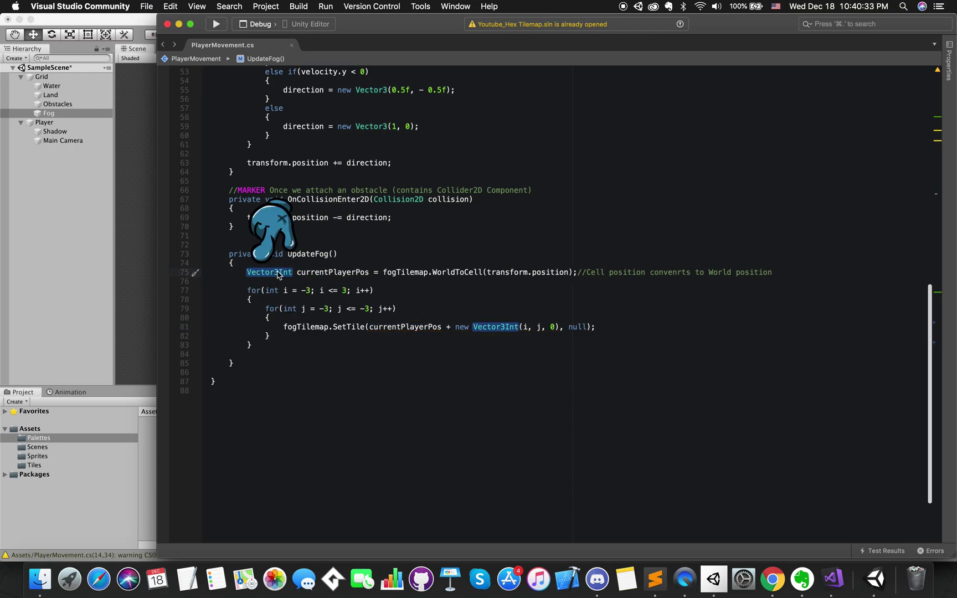
Step: Call UpdateFog(); after the position update in MoveByDirection and save
scroll(334, 288, "up", 10)
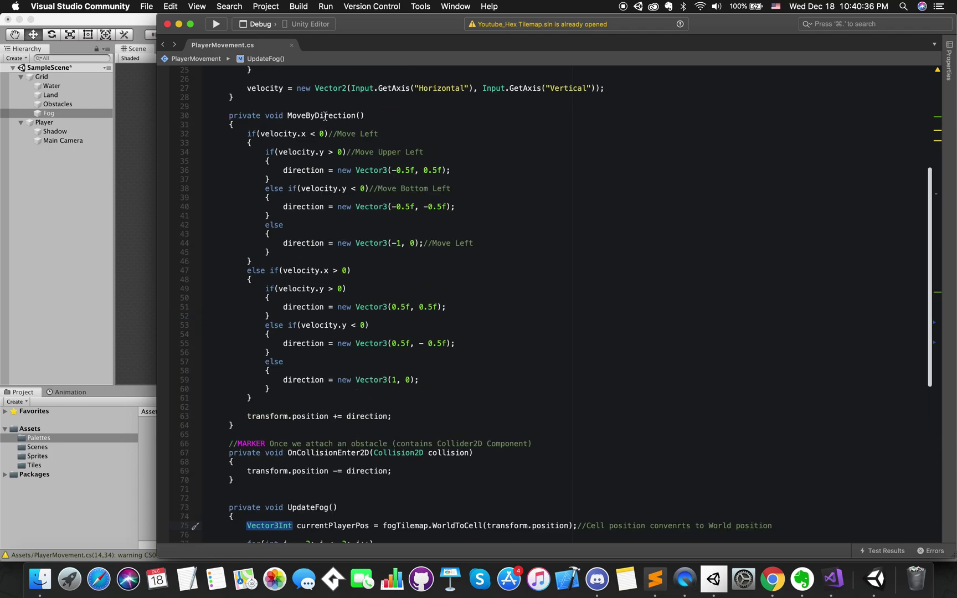
left_click(325, 117)
scroll(326, 354, "down", 6)
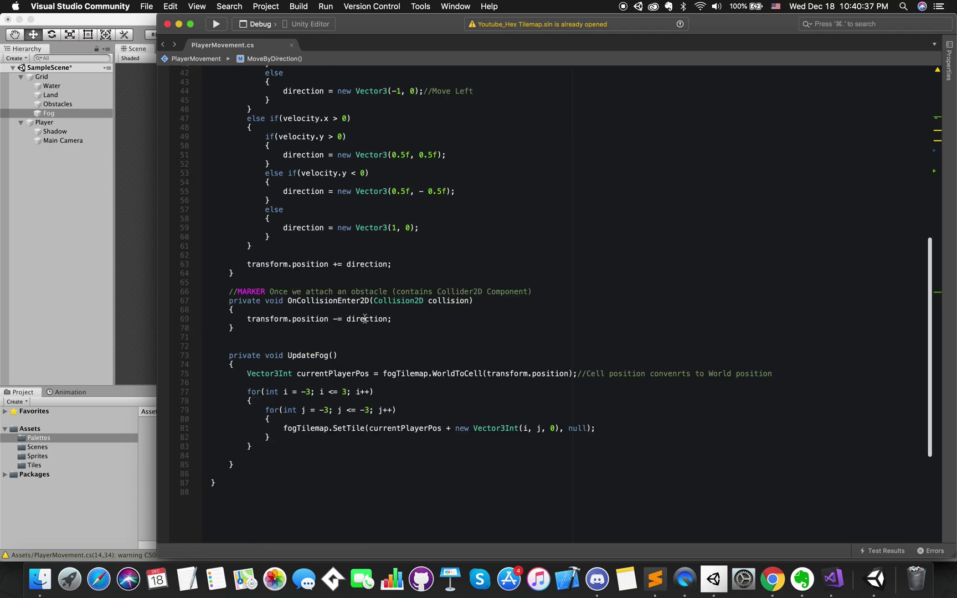
double_click(313, 356)
left_click(403, 265)
key("Return")
type("UpdateFog")
type("();")
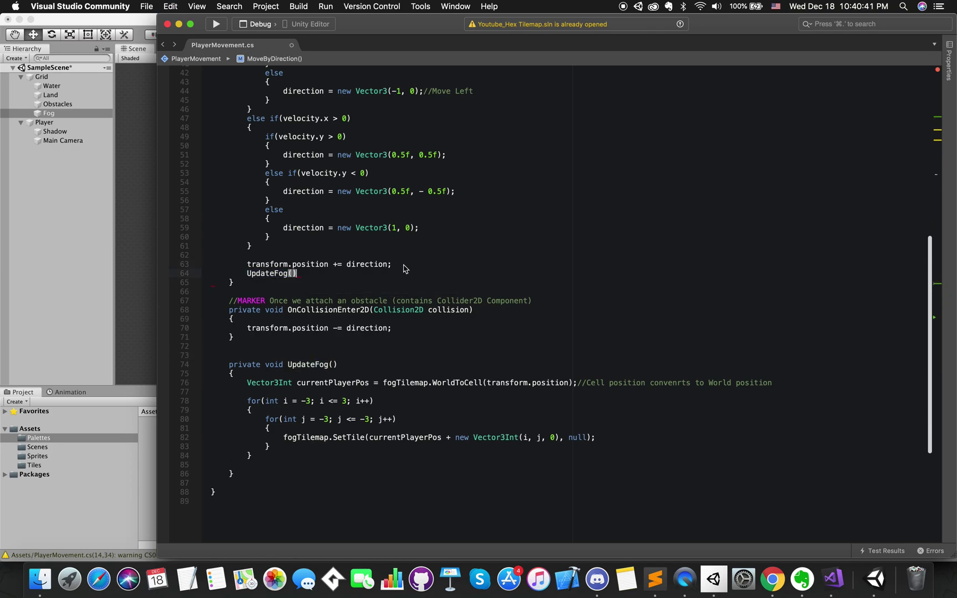
key("super+s")
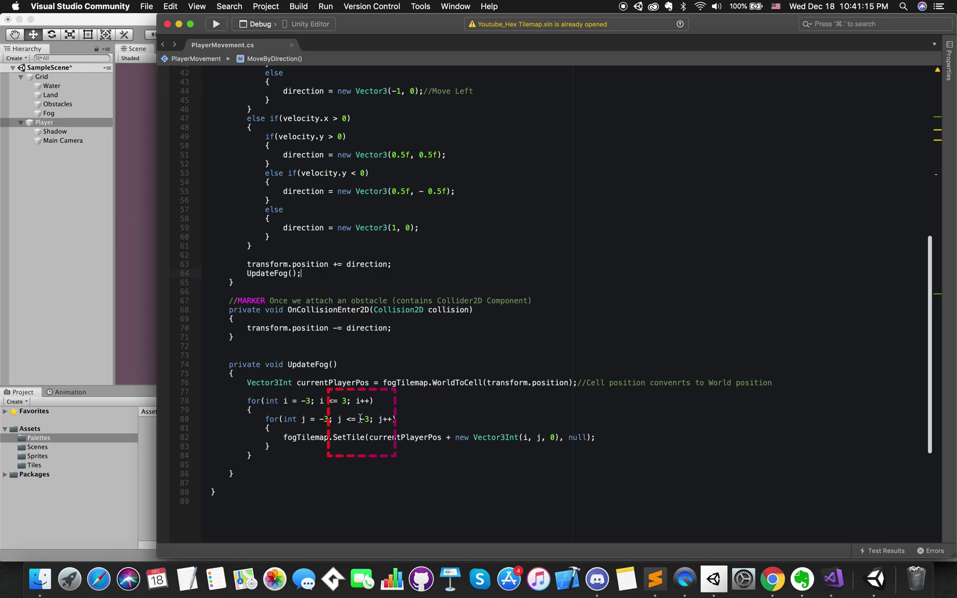
left_click(365, 419)
Step: Fix the inner loop bound to 3, assign Fog to Fog Tilemap, and walk the player to clear fog
key("BackSpace")
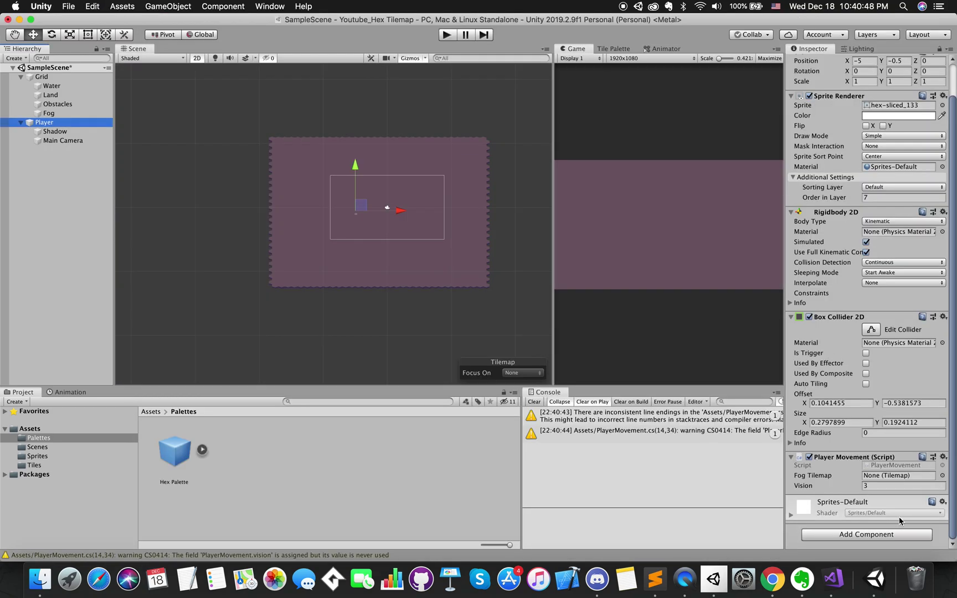
left_click_drag(49, 113, 891, 477)
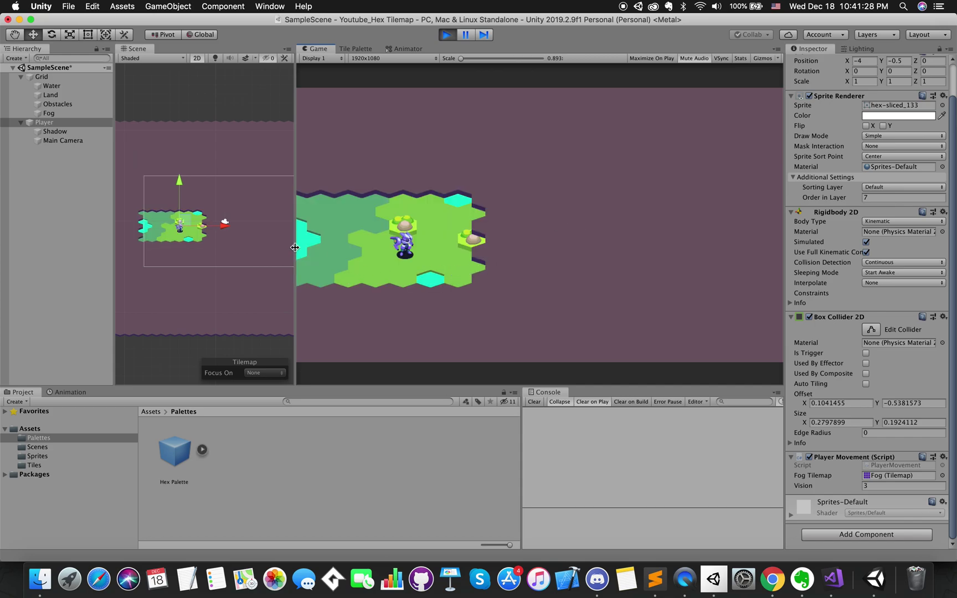
left_click_drag(296, 249, 282, 249)
key("Right")
key("Up")
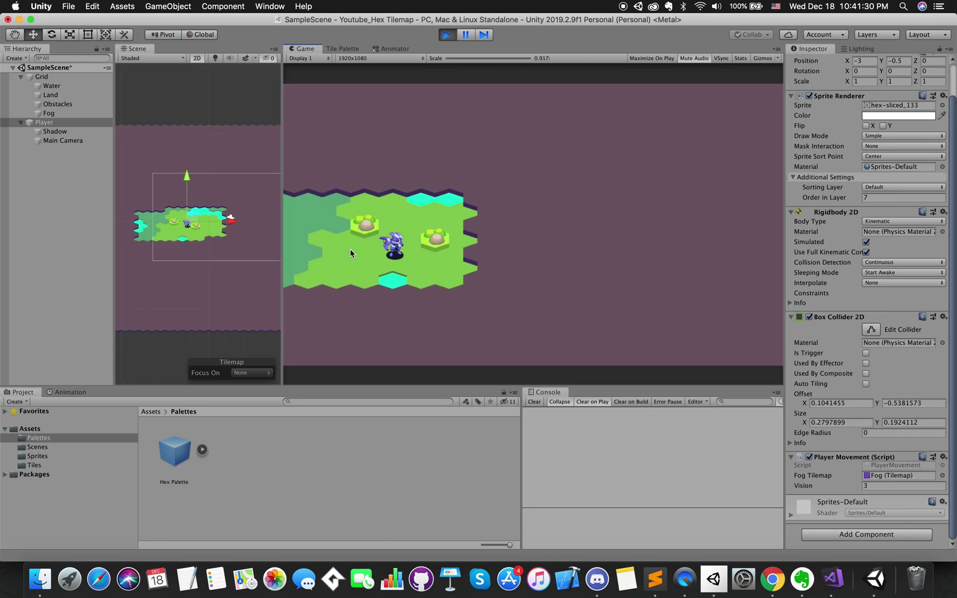
key("Up")
key("Up")
key("Up")
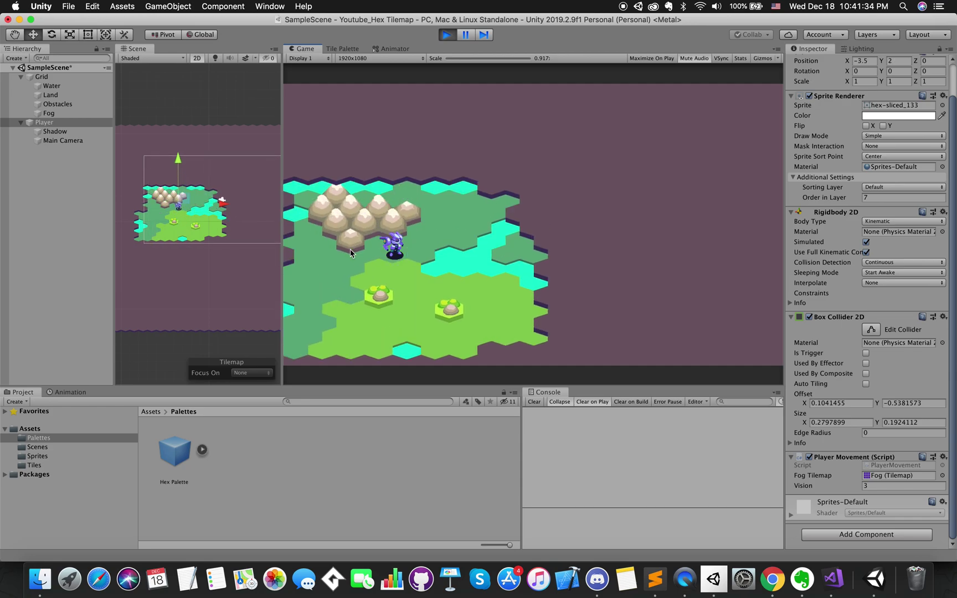
key("Right")
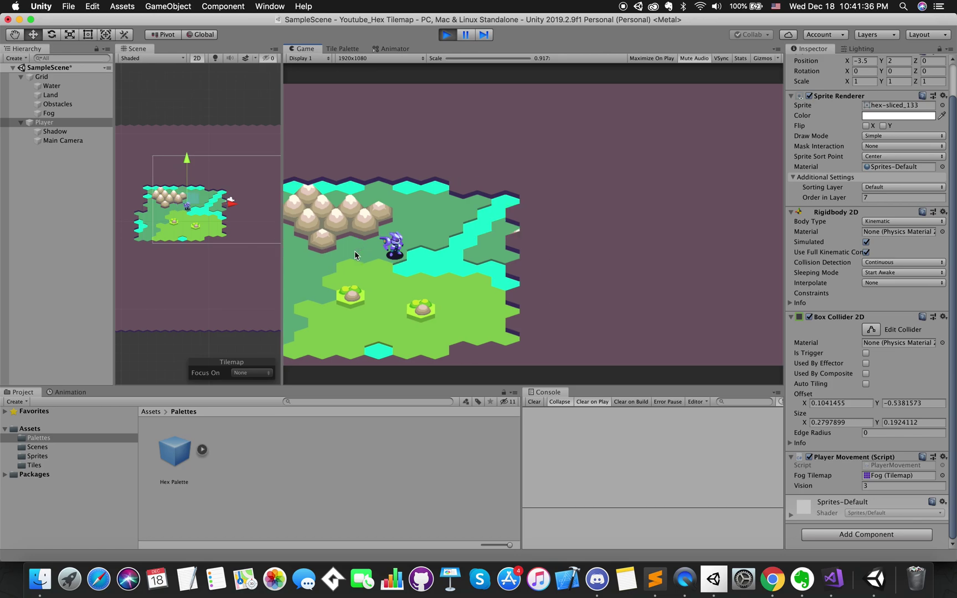
key("Up")
key("Up")
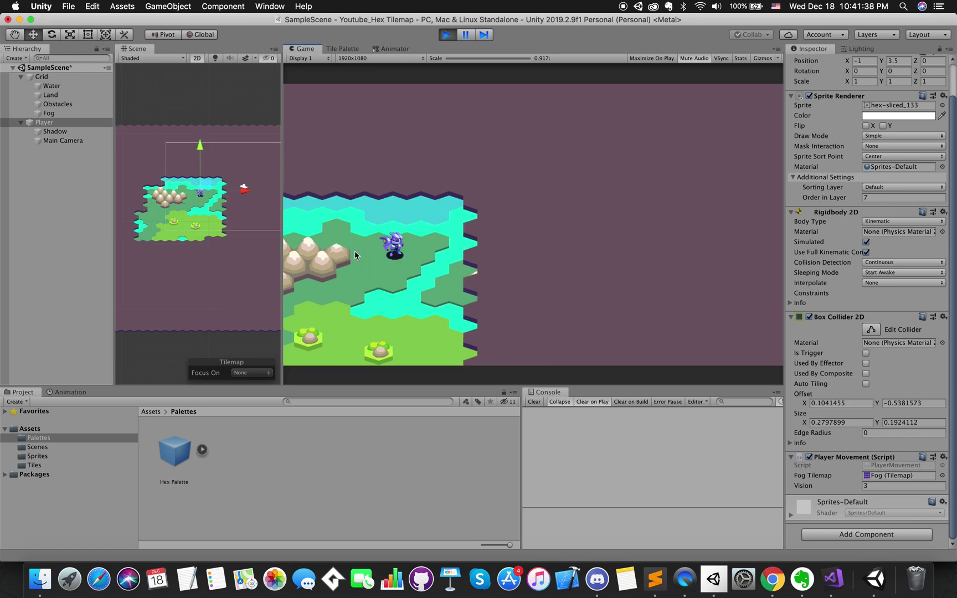
key("Down")
key("Down")
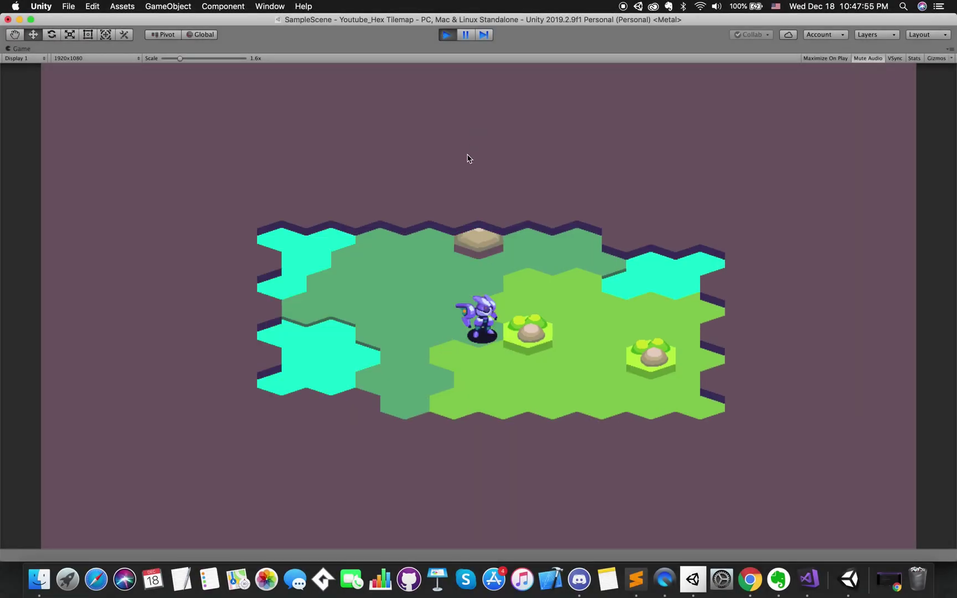
Step: Walk the player hex by hex up, down-left, down-right and up-right, clearing fog around it
key("Up")
key("Down")
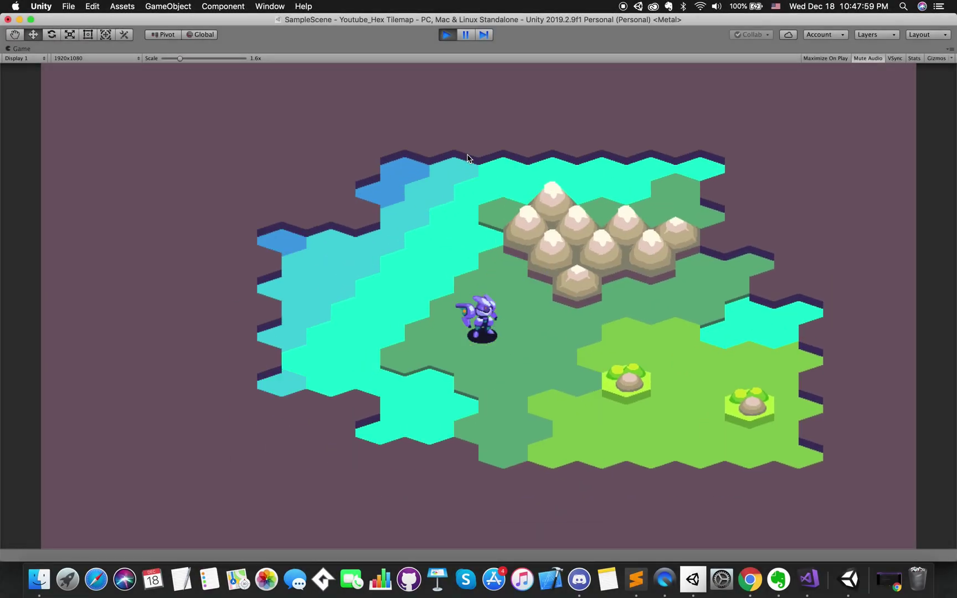
key("Down")
key("Right")
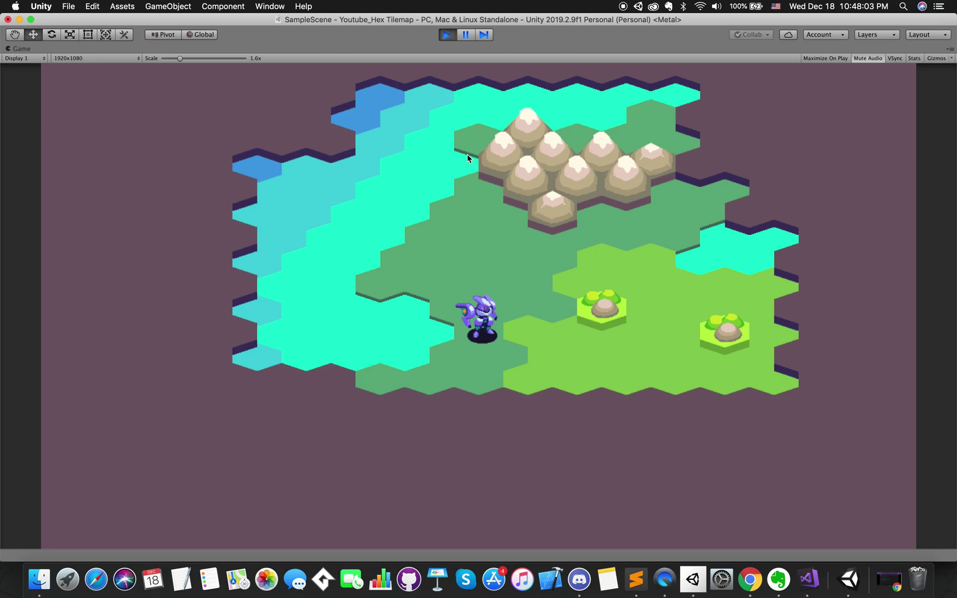
key("Right")
key("Up")
key("Up")
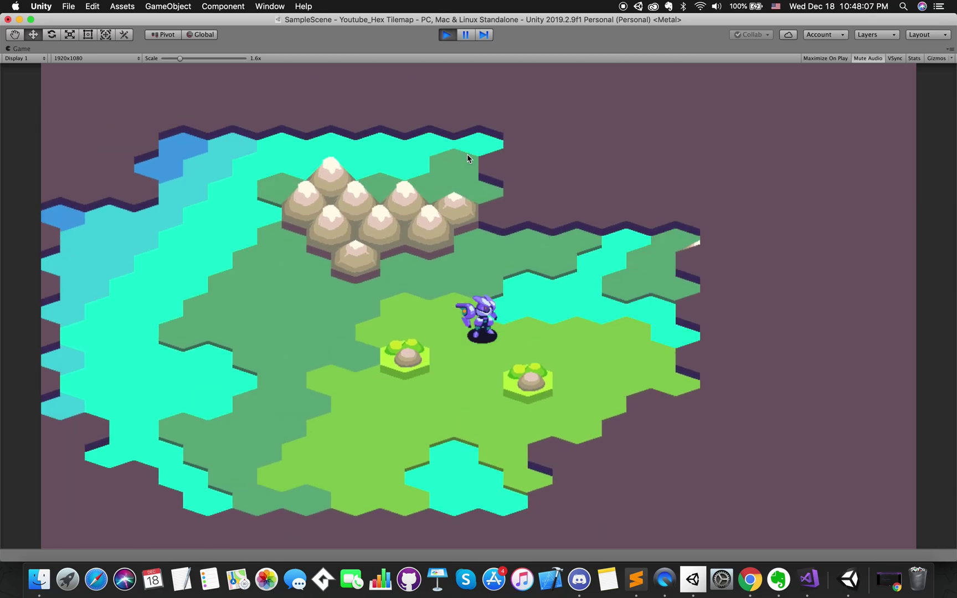
key("Right")
key("Right")
key("Right")
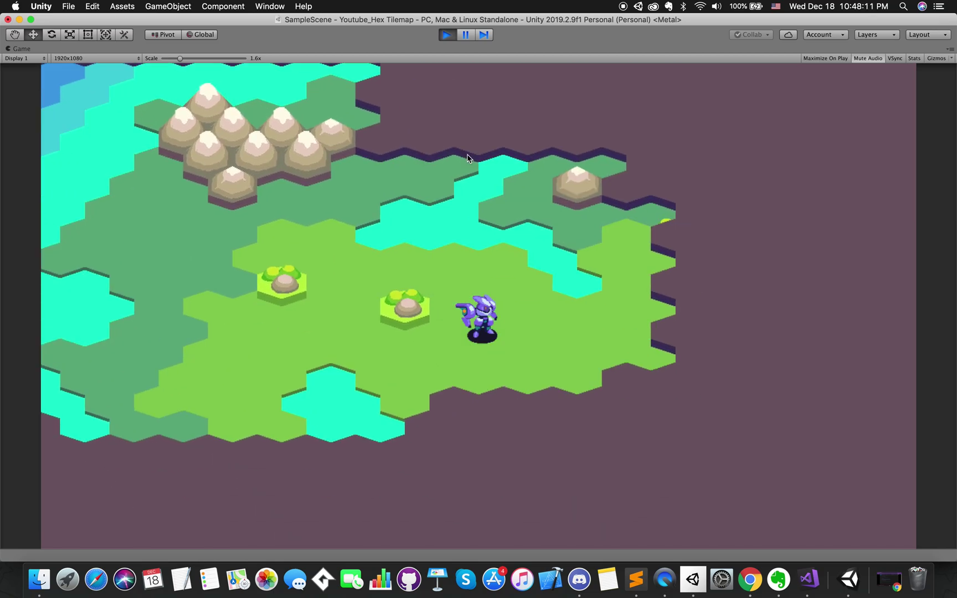
key("Up")
key("Up")
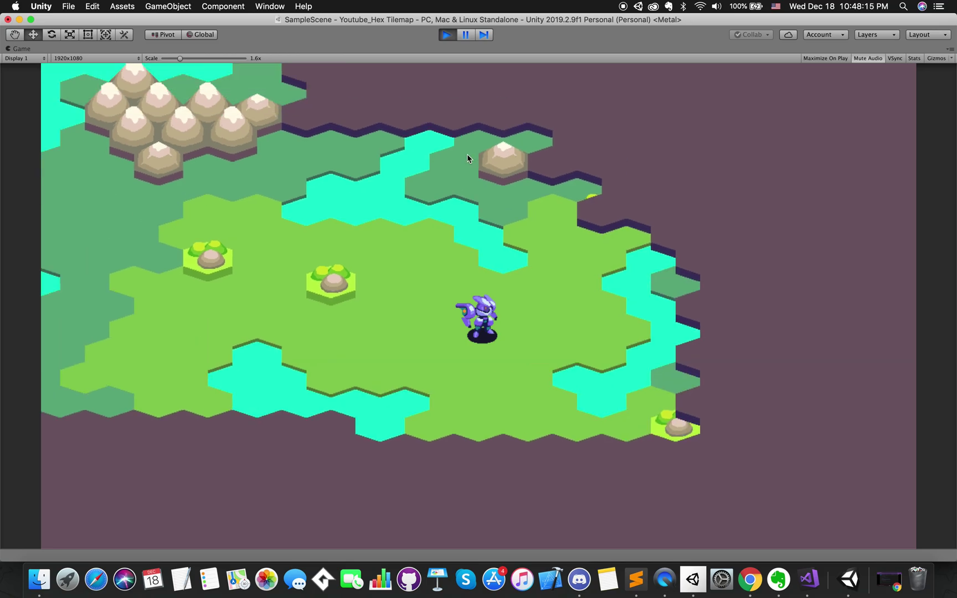
Step: Push the player toward the mountains and east until the red character appears, then stop play mode
key("Up")
key("Up")
key("Up")
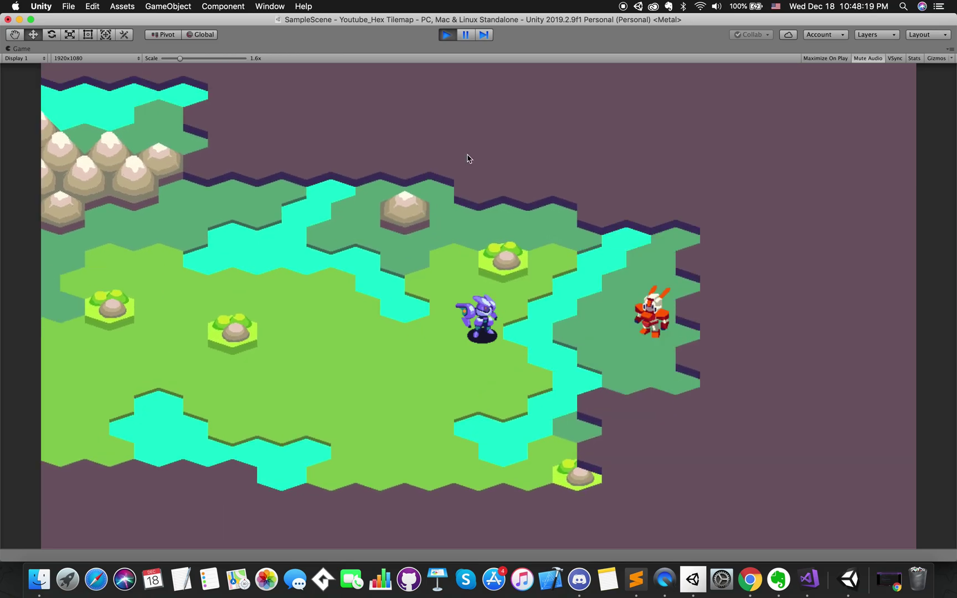
key("Down")
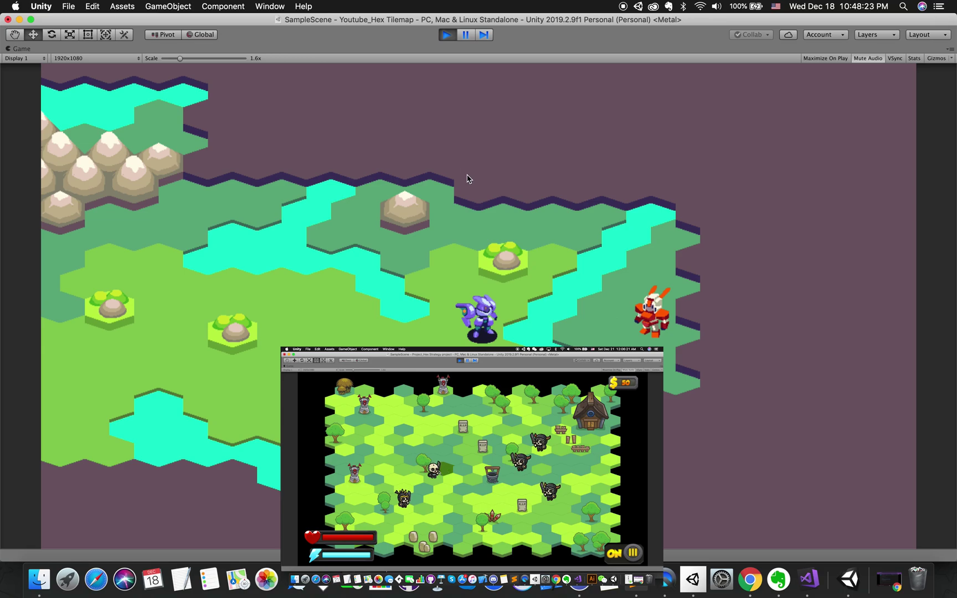
key("Left")
key("Down")
key("Down")
key("Down")
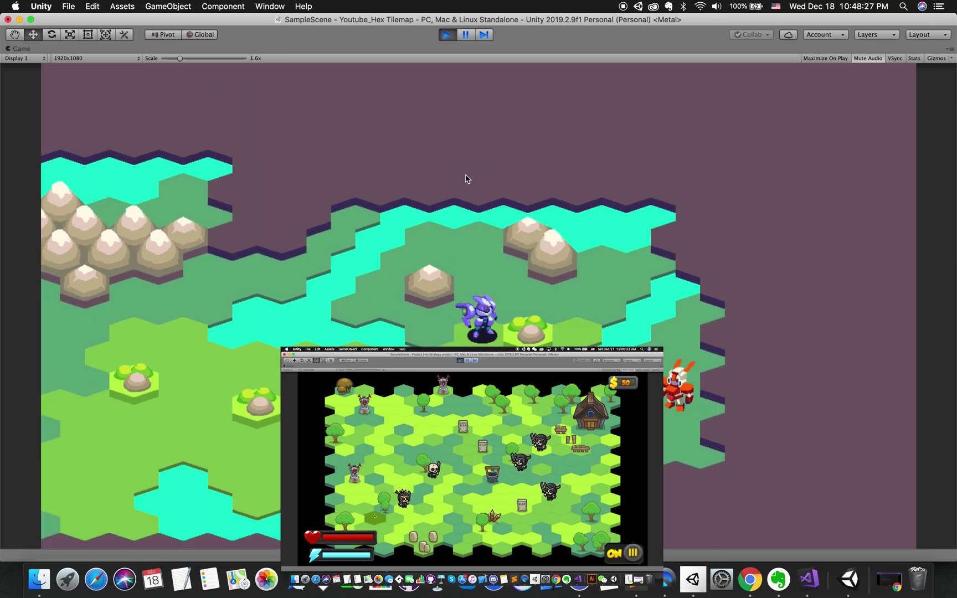
key("Right")
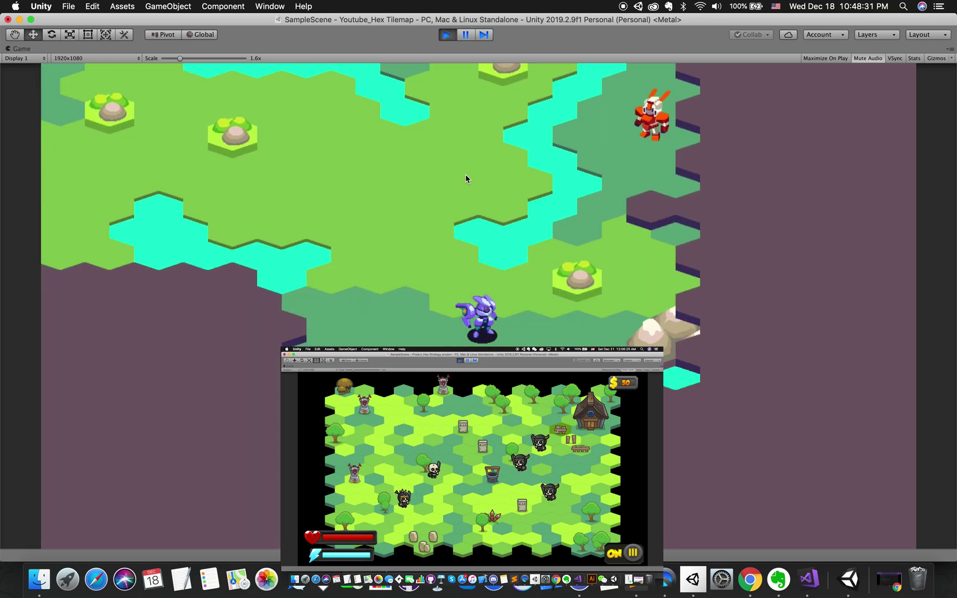
key("Up")
key("Up")
key("Up")
key("Up")
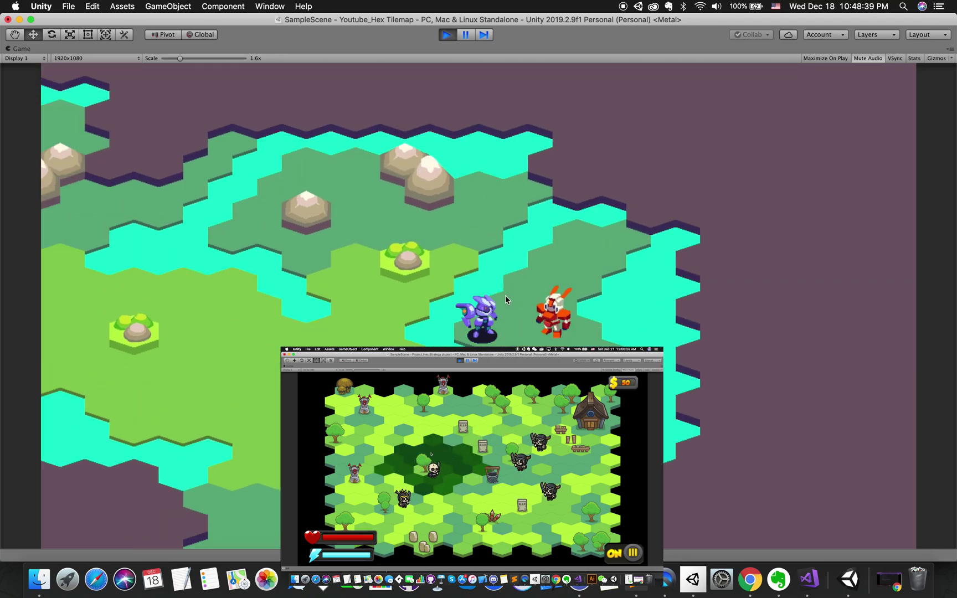
left_click(445, 35)
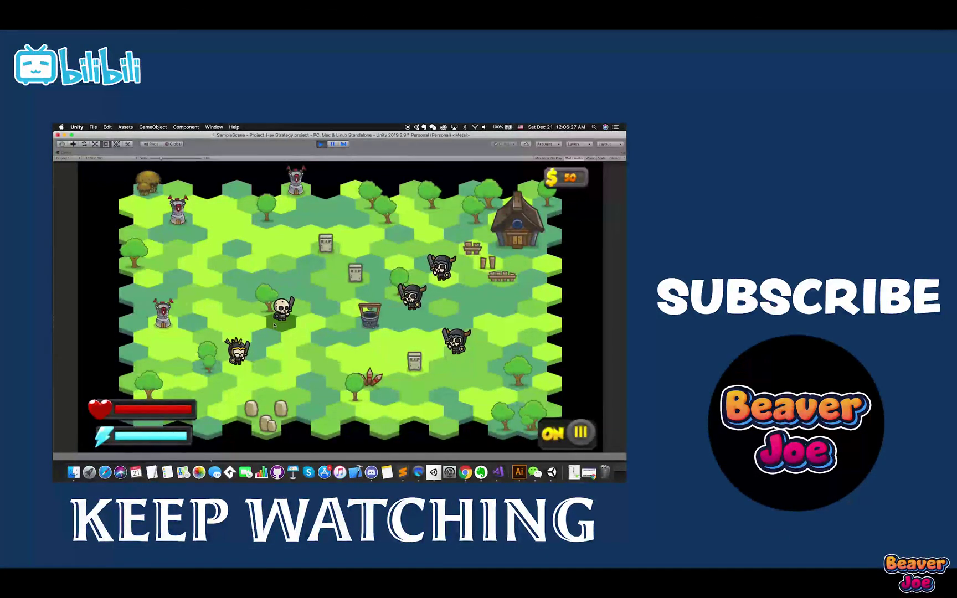
Step: Move the skeleton hero one hex right, then start reading the guide's hex corner geometry
left_click(268, 302)
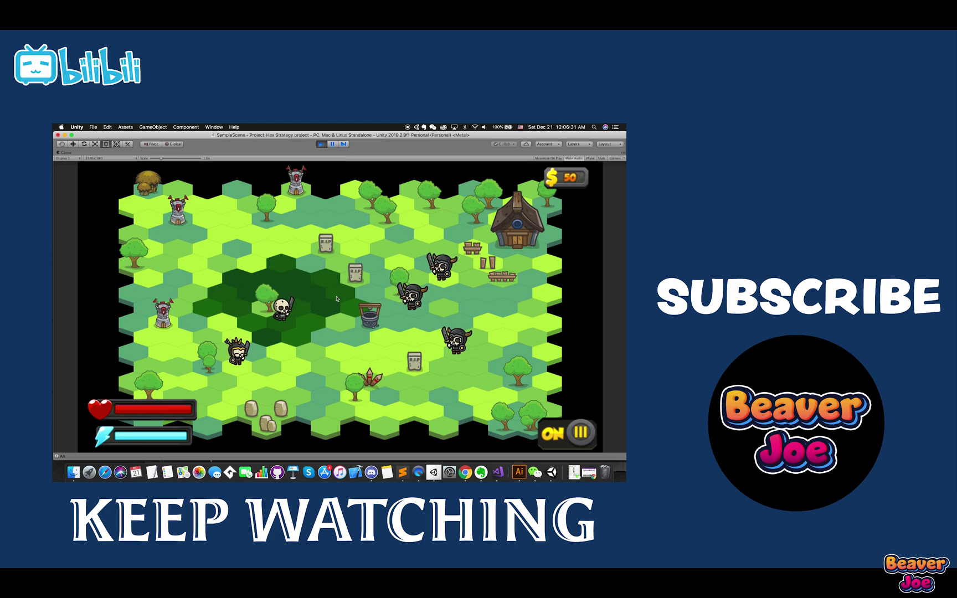
left_click(304, 296)
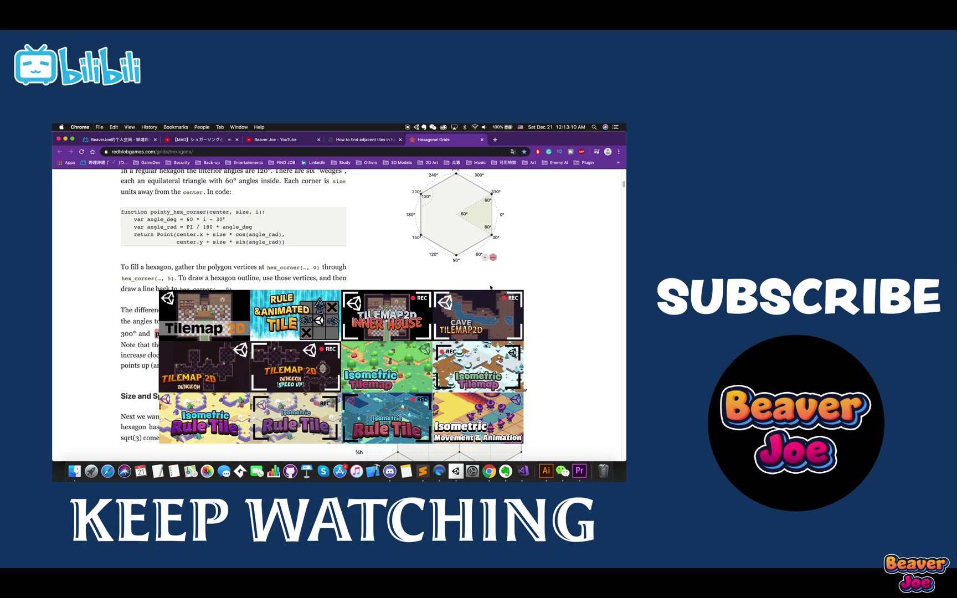
scroll(490, 287, "down", 6)
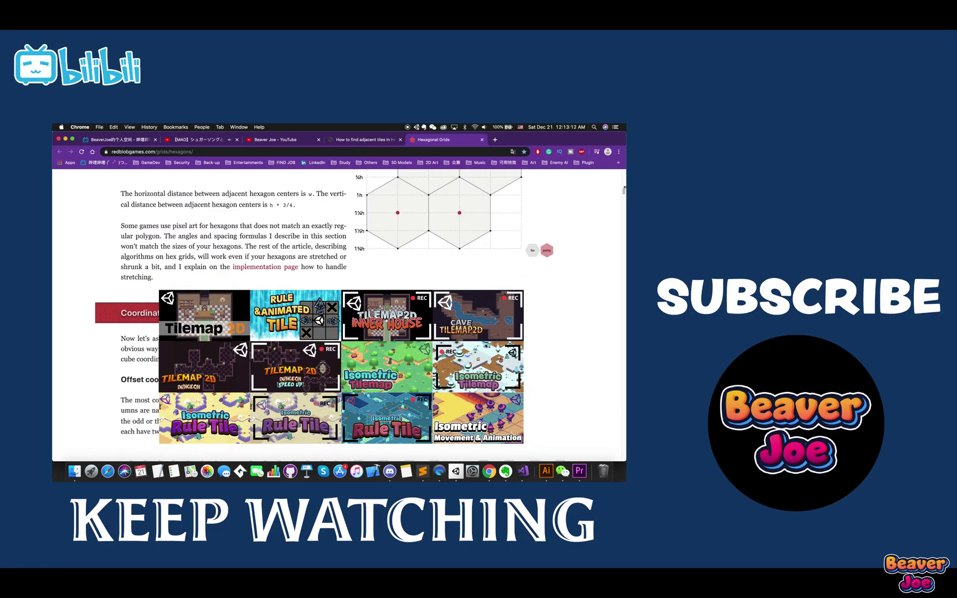
scroll(622, 192, "down", 5)
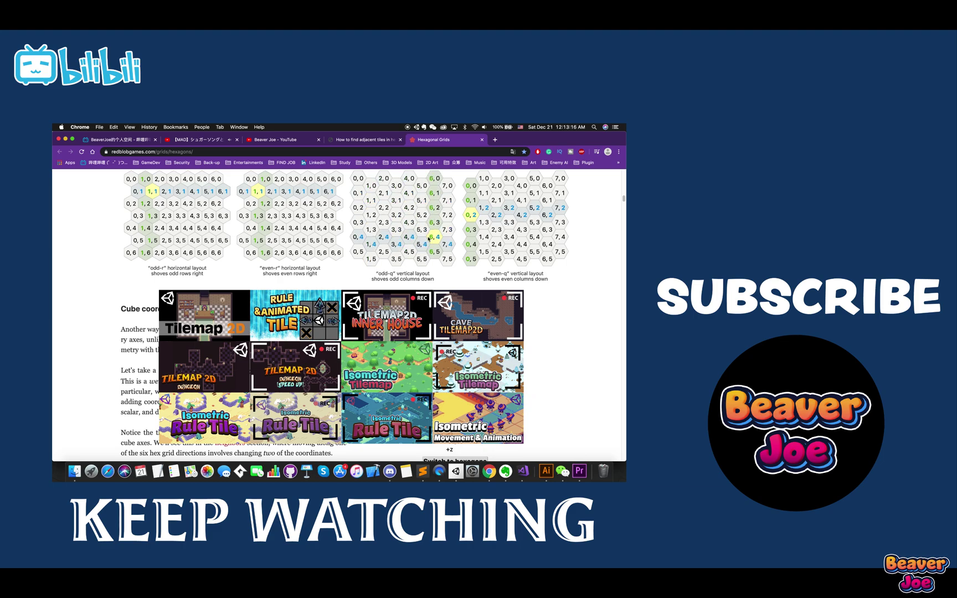
scroll(280, 237, "down", 4)
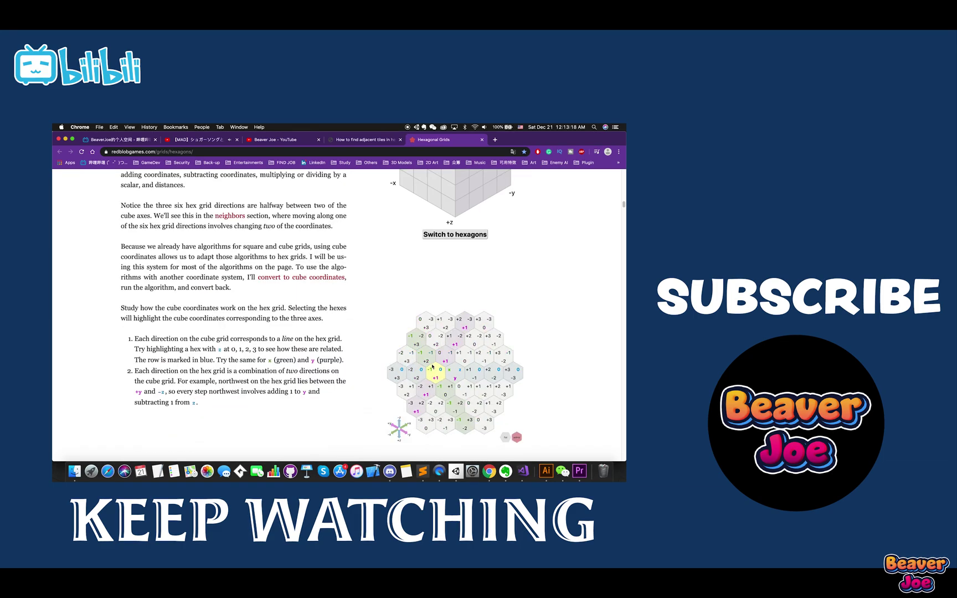
Step: Read the Hexagonal Grids guide through coordinates and distances down to Line drawing
scroll(470, 343, "down", 5)
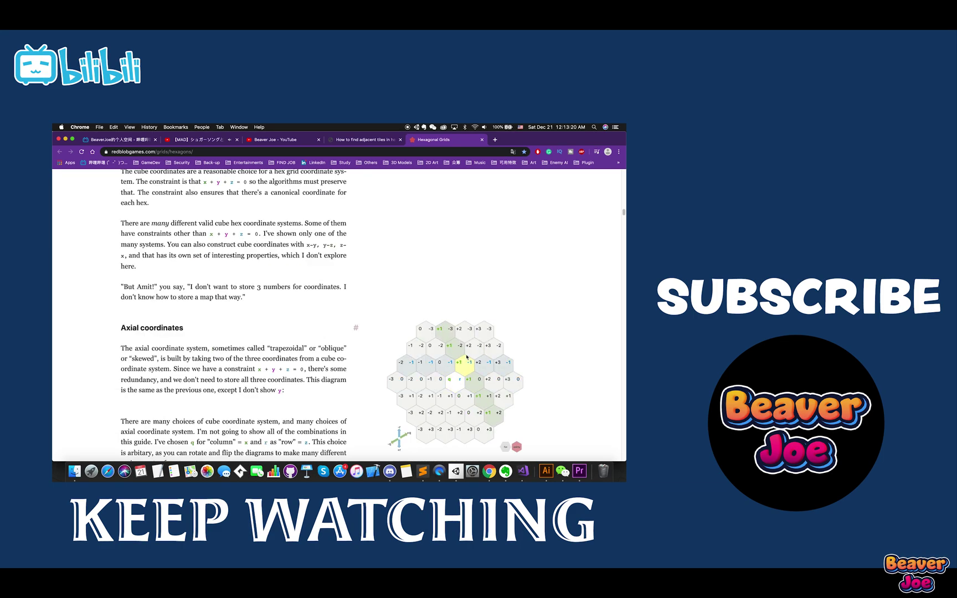
scroll(427, 350, "down", 5)
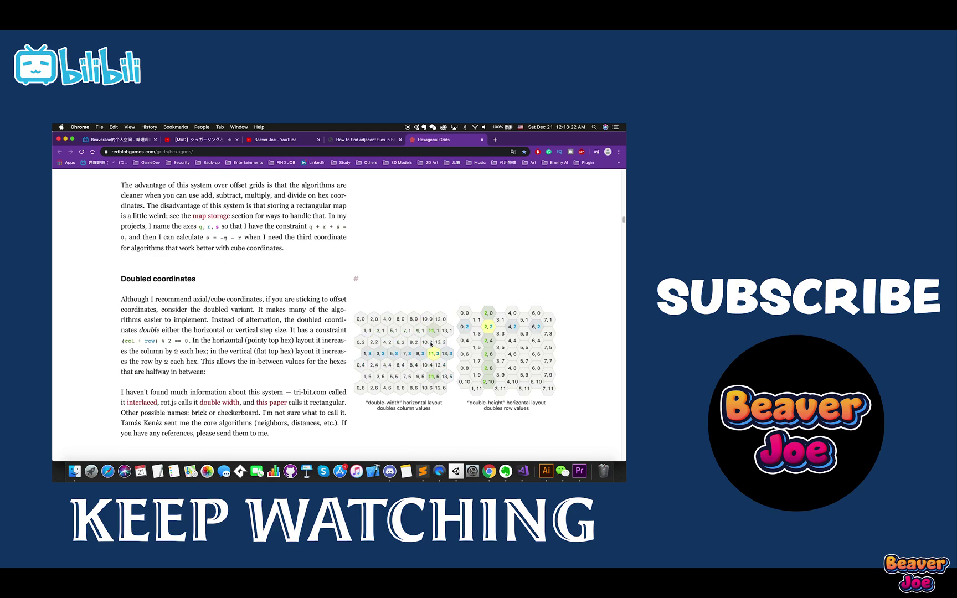
scroll(510, 326, "down", 10)
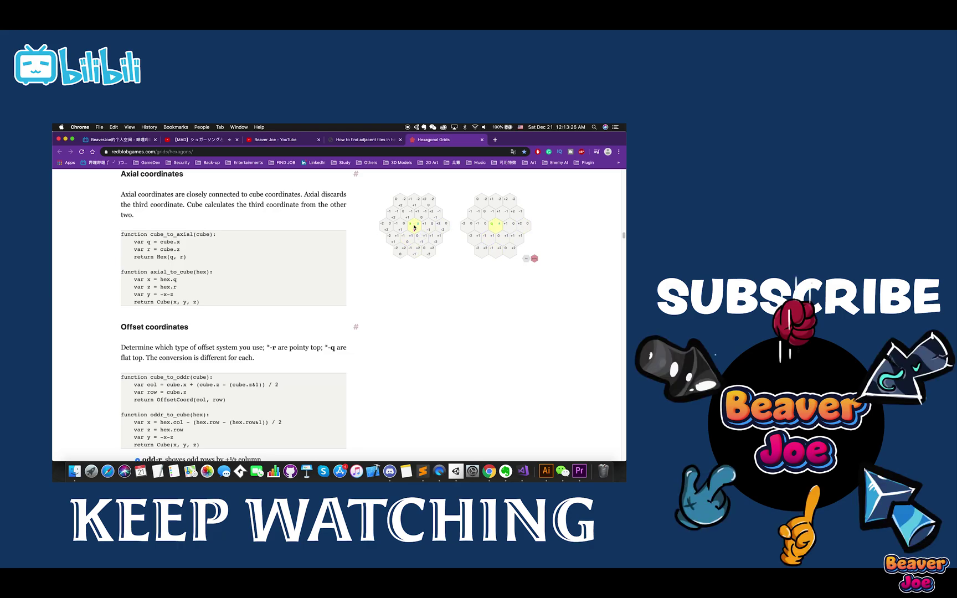
scroll(312, 300, "down", 15)
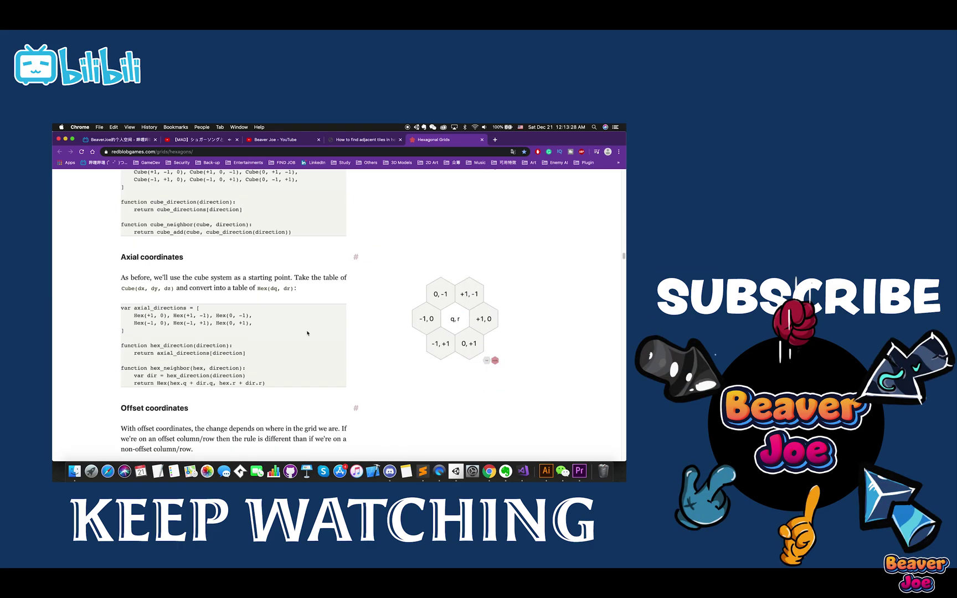
scroll(306, 332, "down", 8)
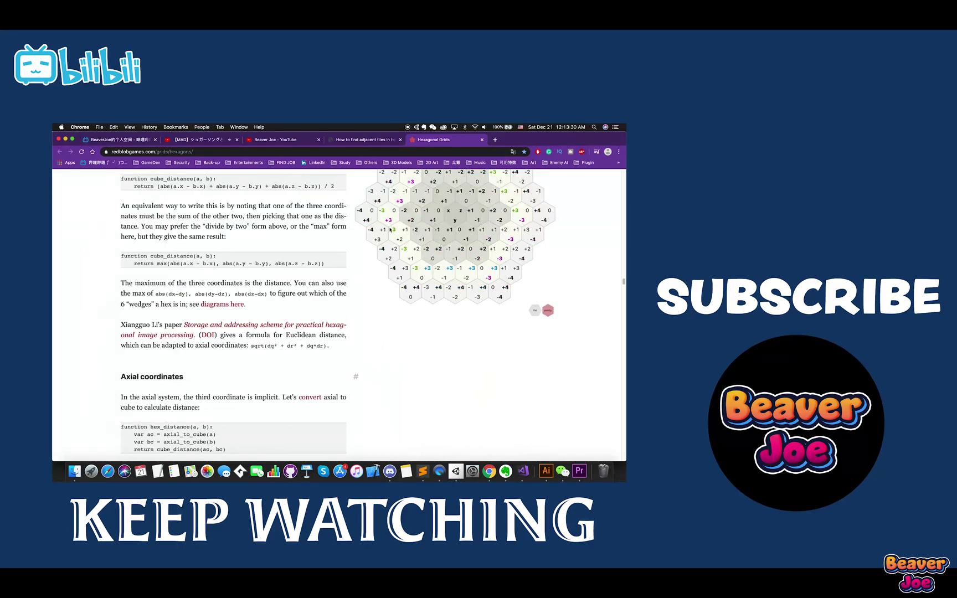
scroll(355, 279, "down", 10)
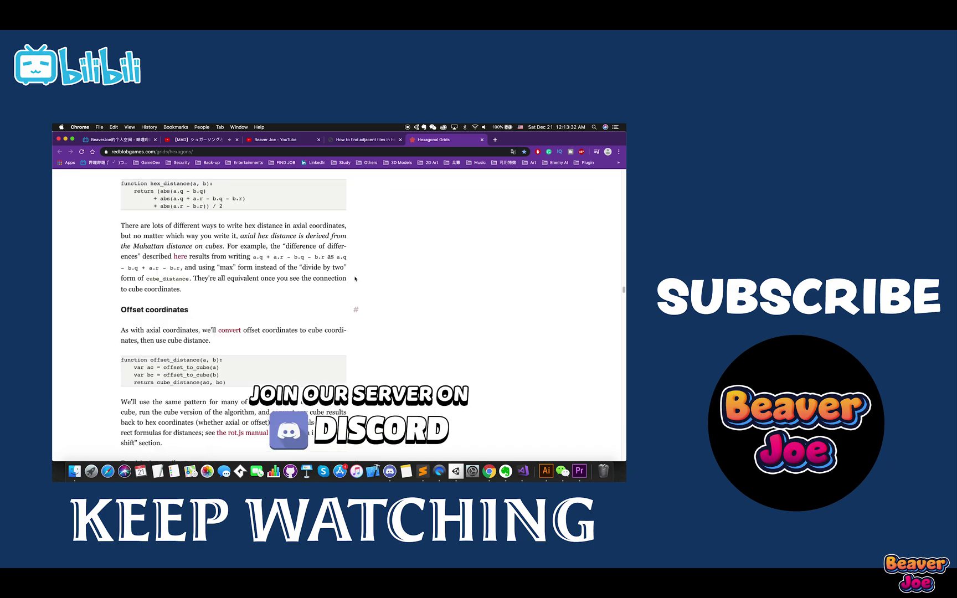
scroll(355, 279, "down", 5)
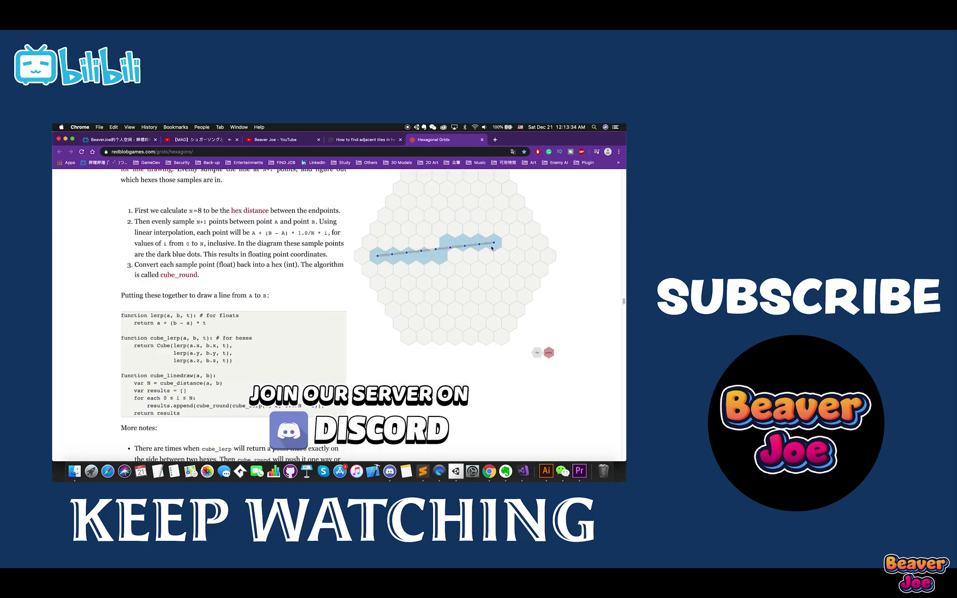